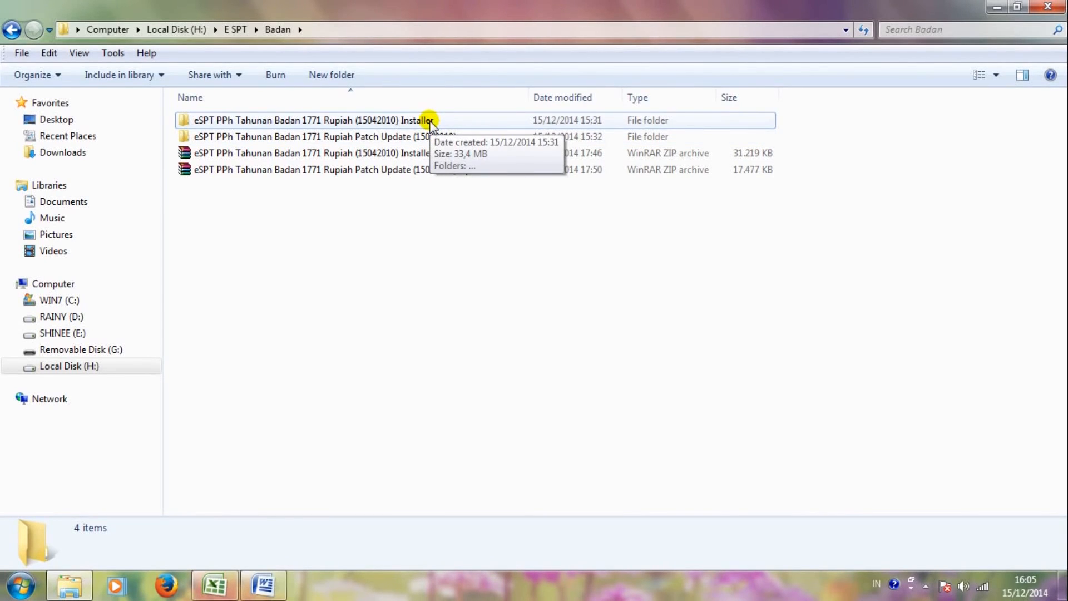
Step: Open the eSPT 1771 Rupiah Installer folder and its subfolder, then launch Setup Badan Rupiah (15042010).exe
{"action": "double_click", "coordinate": [430, 121]}
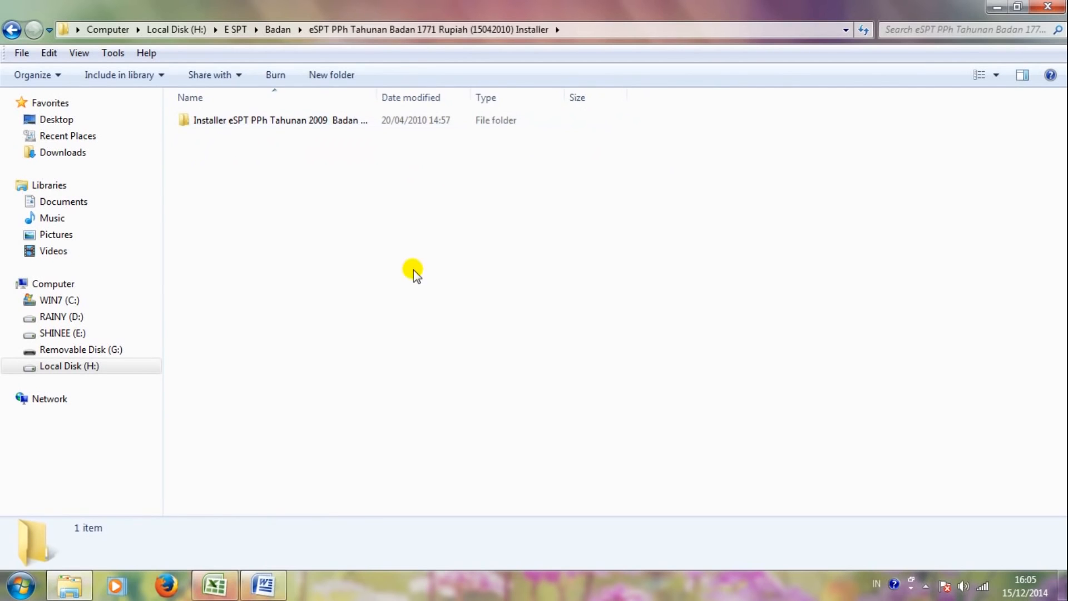
{"action": "double_click", "coordinate": [303, 122]}
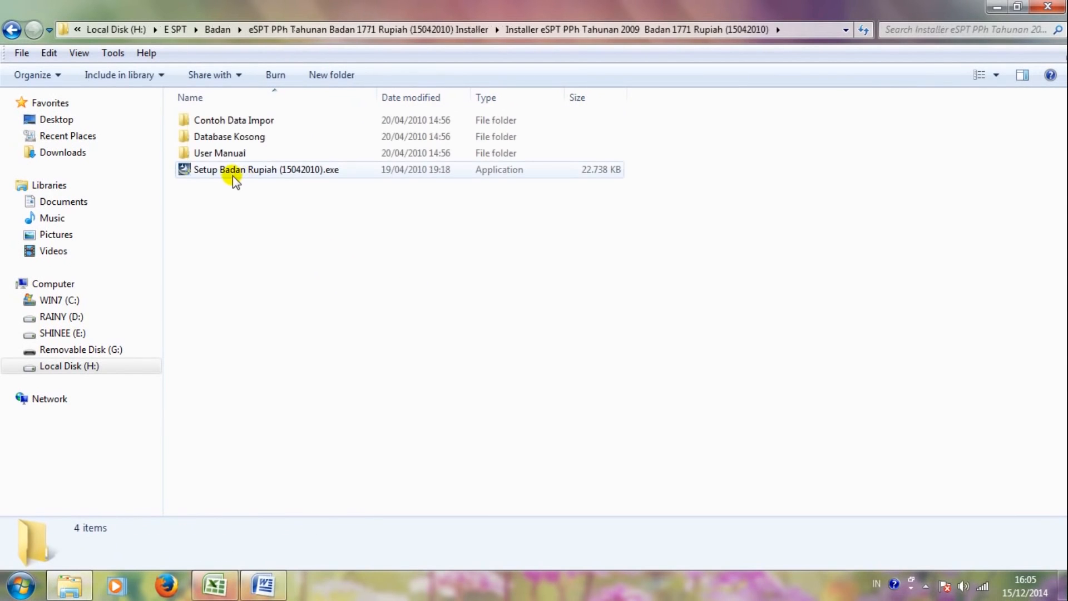
{"action": "double_click", "coordinate": [232, 173]}
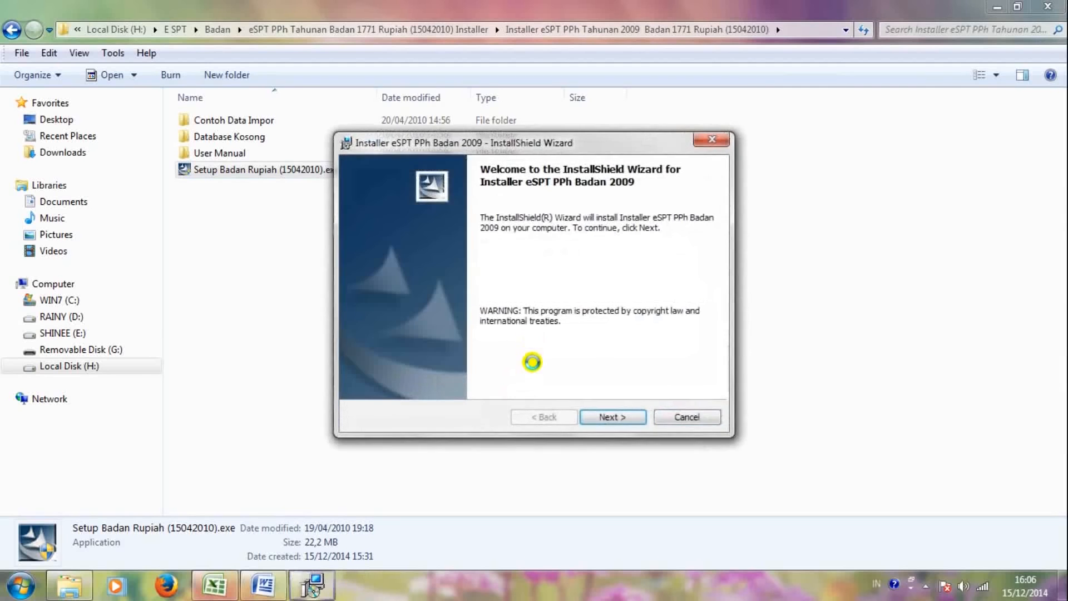
Step: Install eSPT PPh Badan 2009 with default customer info, destination and database folders, then finish
{"action": "left_click", "coordinate": [586, 417]}
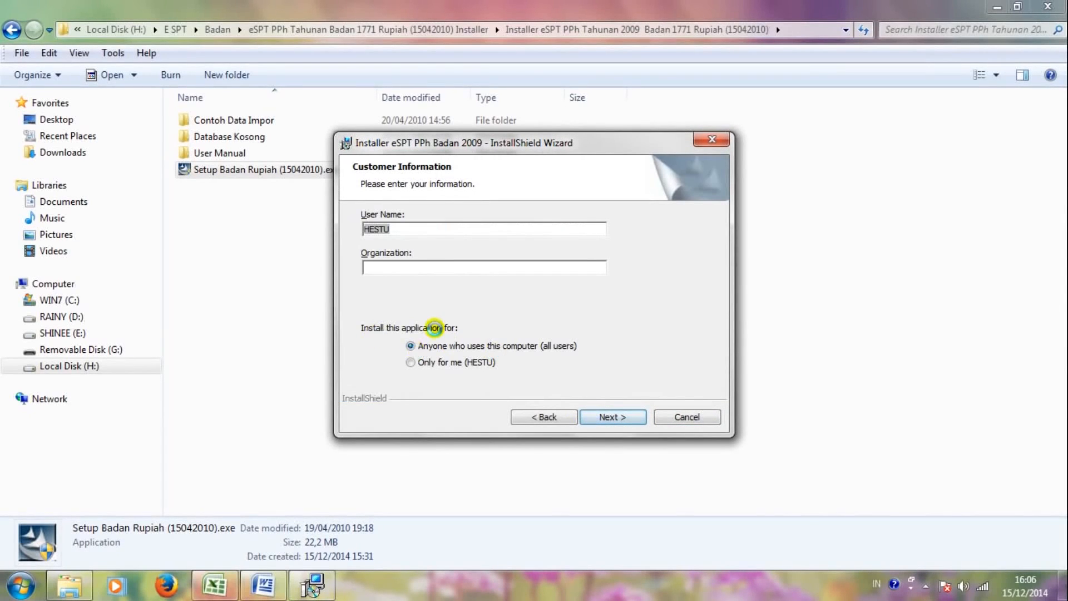
{"action": "left_click", "coordinate": [606, 417]}
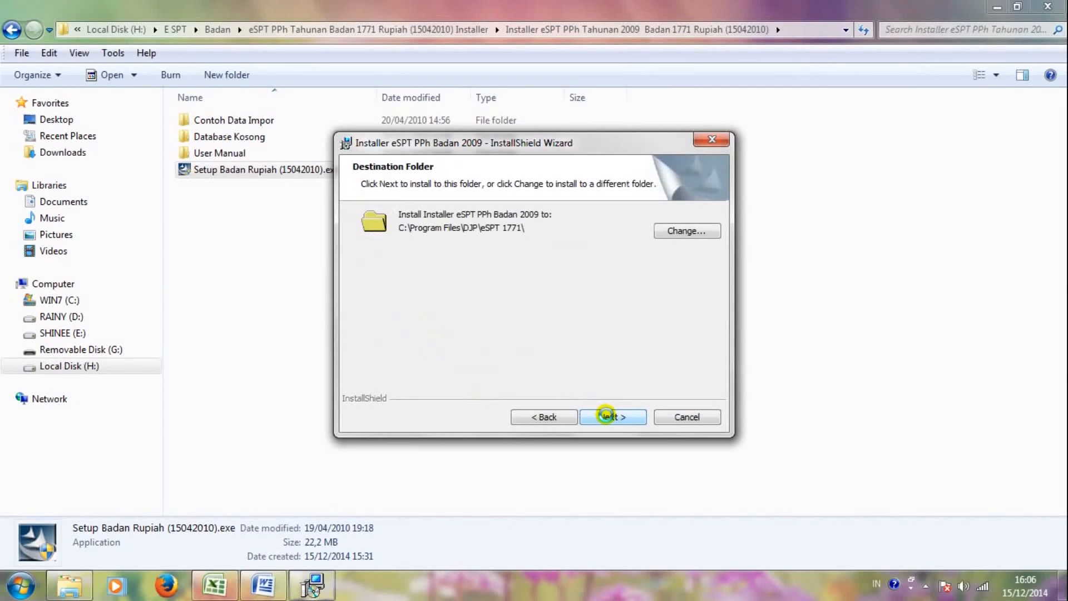
{"action": "left_click", "coordinate": [606, 416]}
{"action": "left_click", "coordinate": [606, 416]}
{"action": "left_click", "coordinate": [606, 416]}
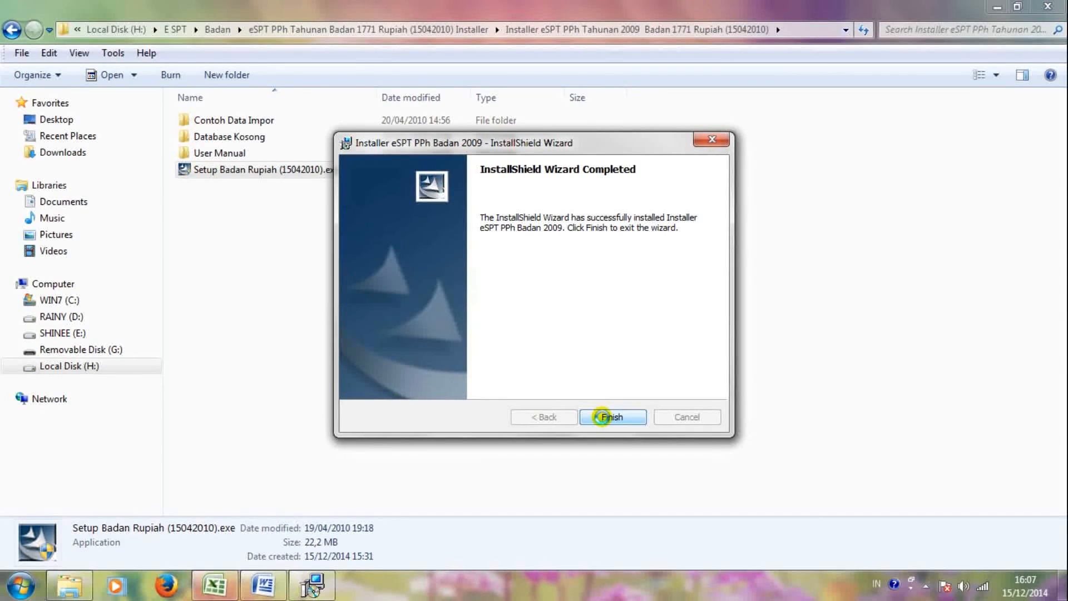
{"action": "left_click", "coordinate": [601, 416]}
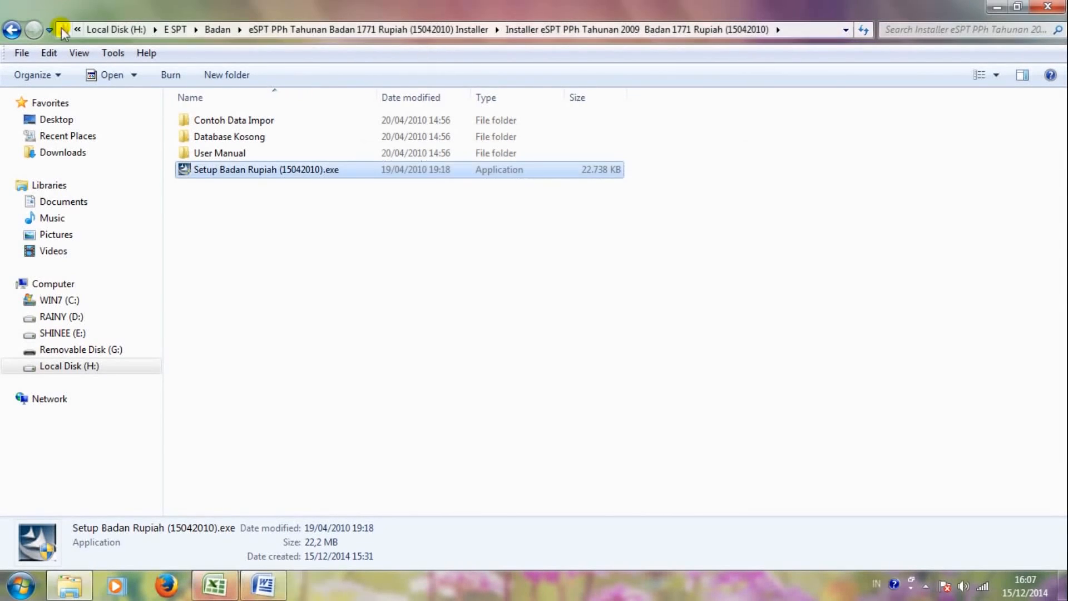
Step: Find Patchthnrph(15042010).exe in the Patch Update (15042010) folder and run it
{"action": "left_click", "coordinate": [11, 29]}
{"action": "left_click", "coordinate": [12, 30]}
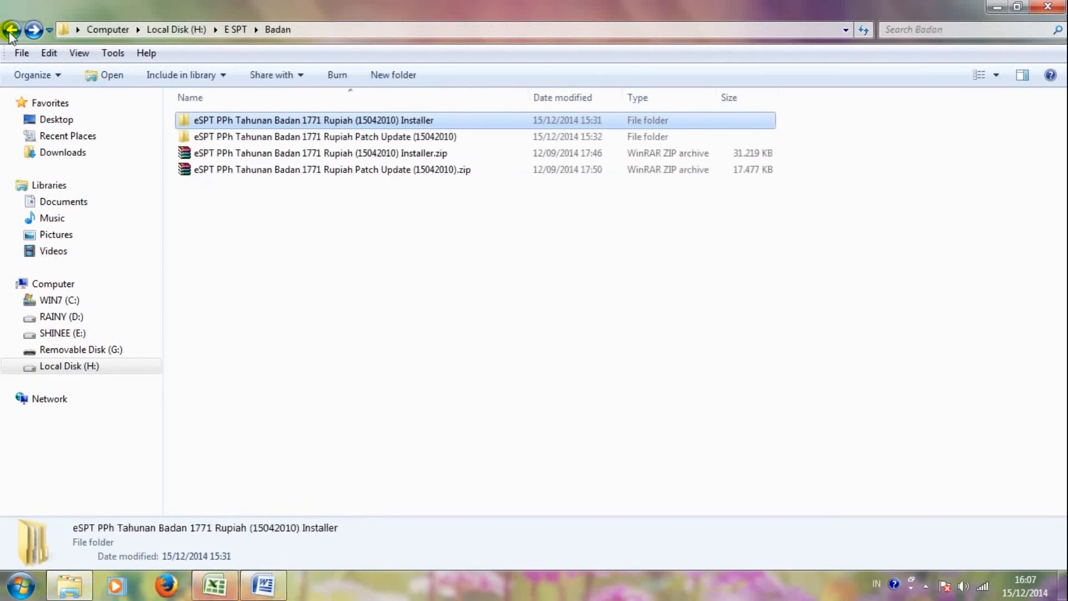
{"action": "double_click", "coordinate": [310, 136]}
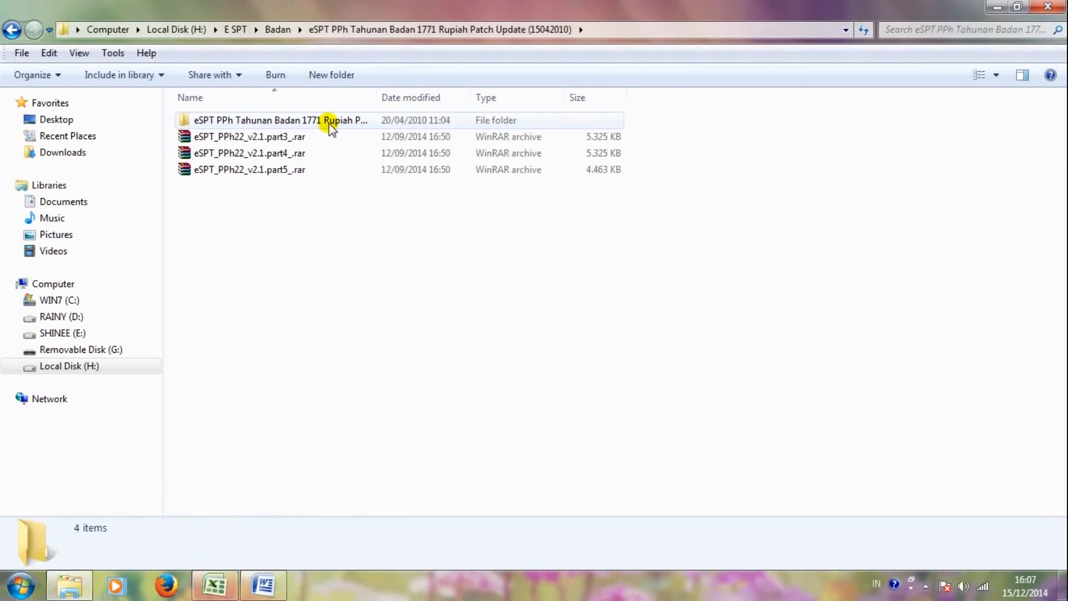
{"action": "double_click", "coordinate": [329, 121]}
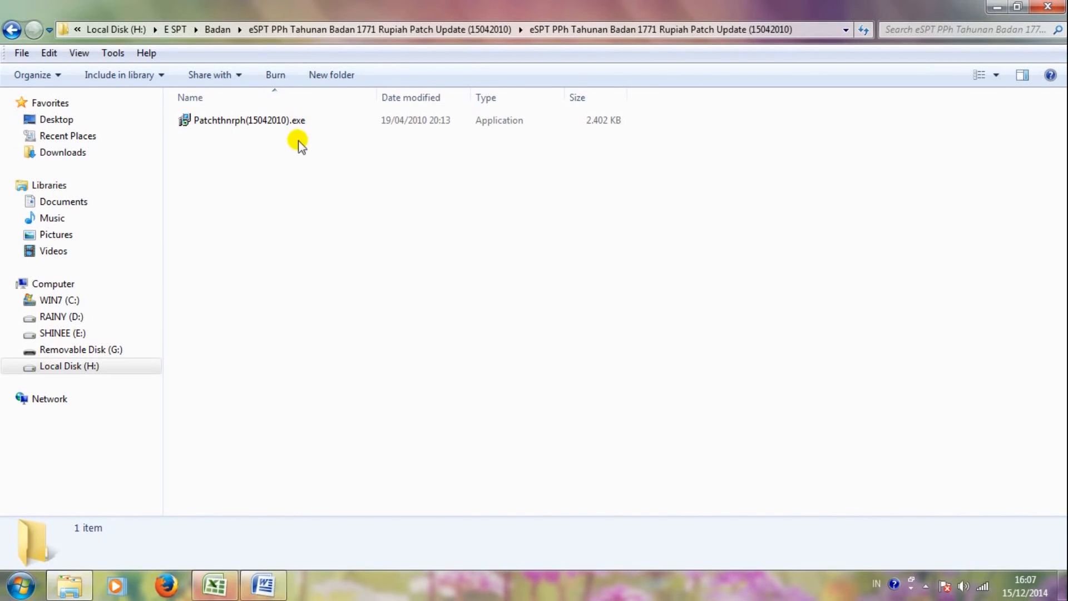
{"action": "left_click", "coordinate": [290, 124]}
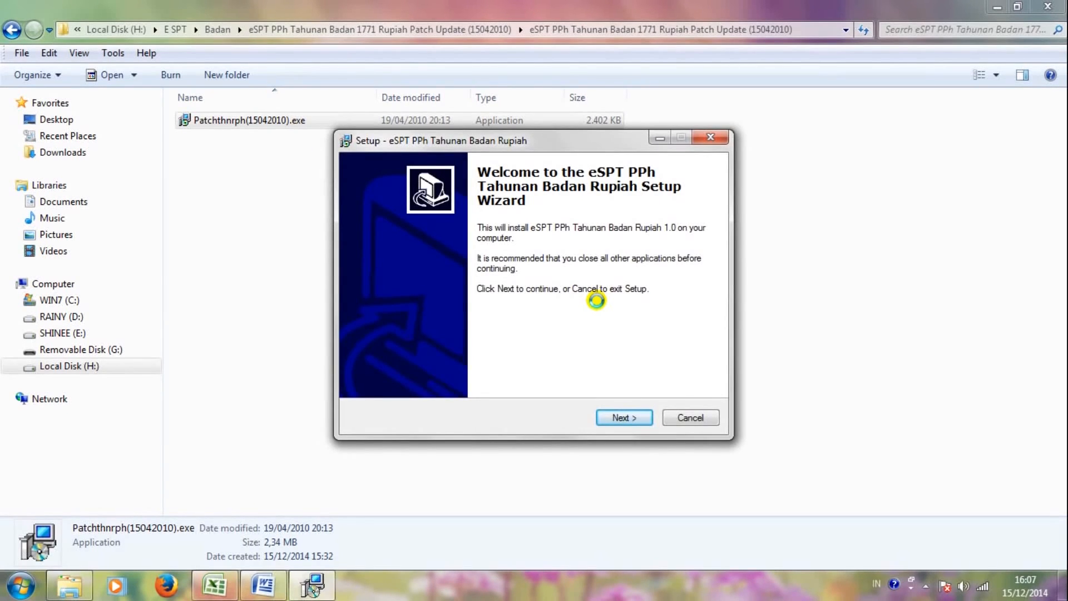
Step: Install the patch into C:\Program Files\DJP\eSPT 1771 and close the finished setup
{"action": "left_click", "coordinate": [612, 419]}
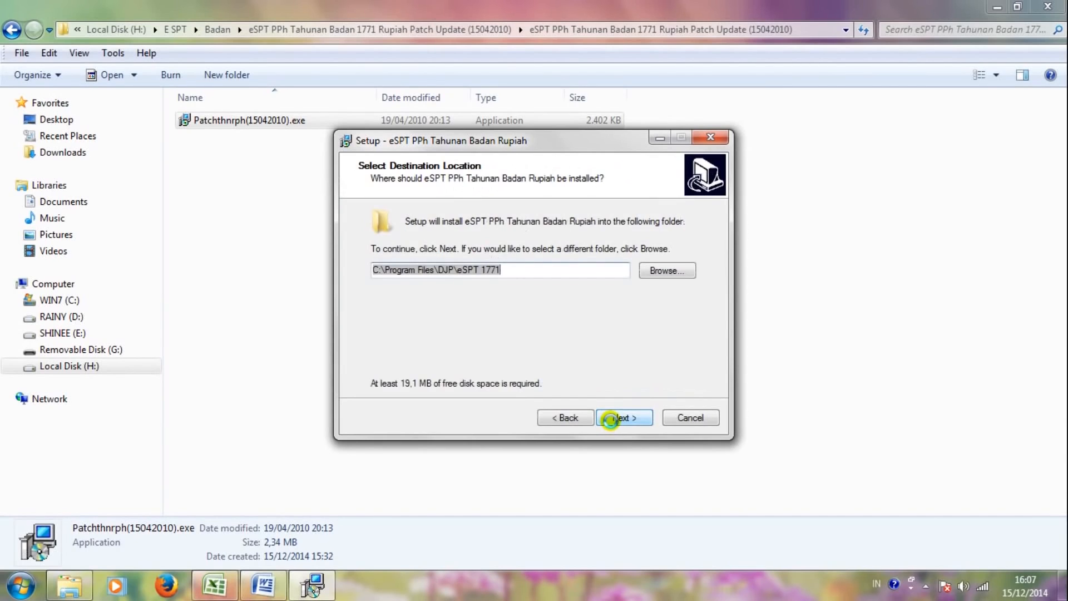
{"action": "left_click", "coordinate": [611, 418]}
{"action": "left_click", "coordinate": [611, 419]}
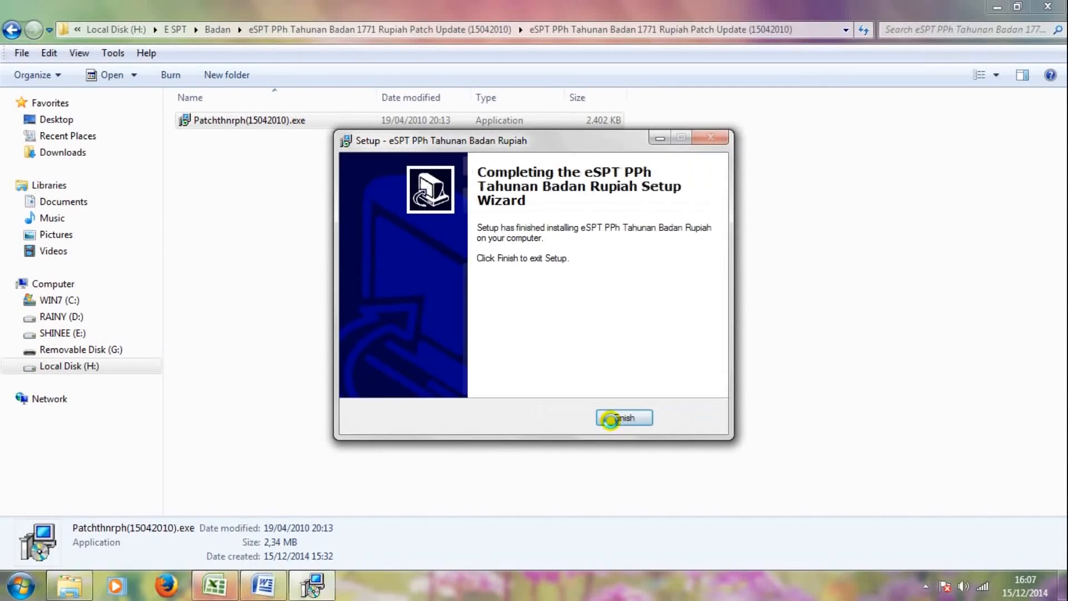
{"action": "left_click", "coordinate": [611, 419]}
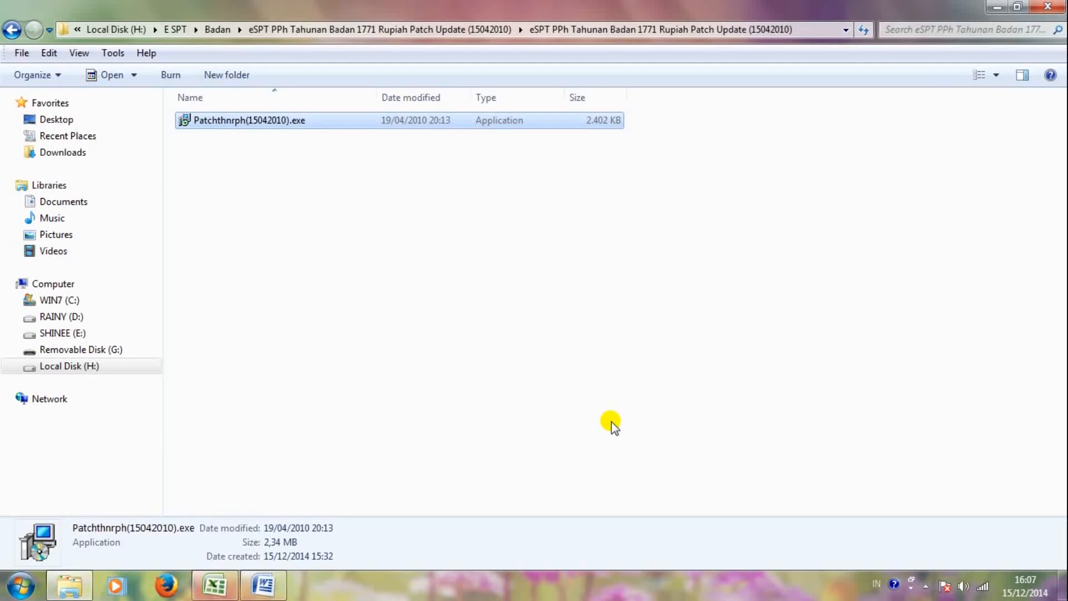
{"action": "left_click", "coordinate": [13, 29]}
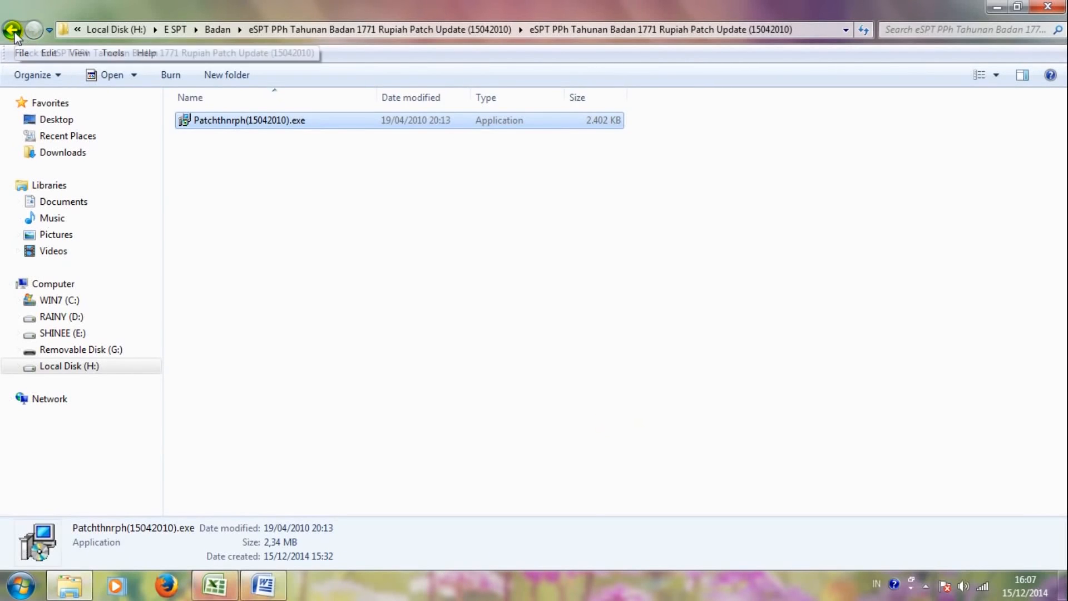
Step: Browse to the C:\Program Files\DJP\eSPT 1771\Database folder
{"action": "left_click", "coordinate": [74, 303]}
{"action": "double_click", "coordinate": [224, 238]}
{"action": "left_click", "coordinate": [240, 384]}
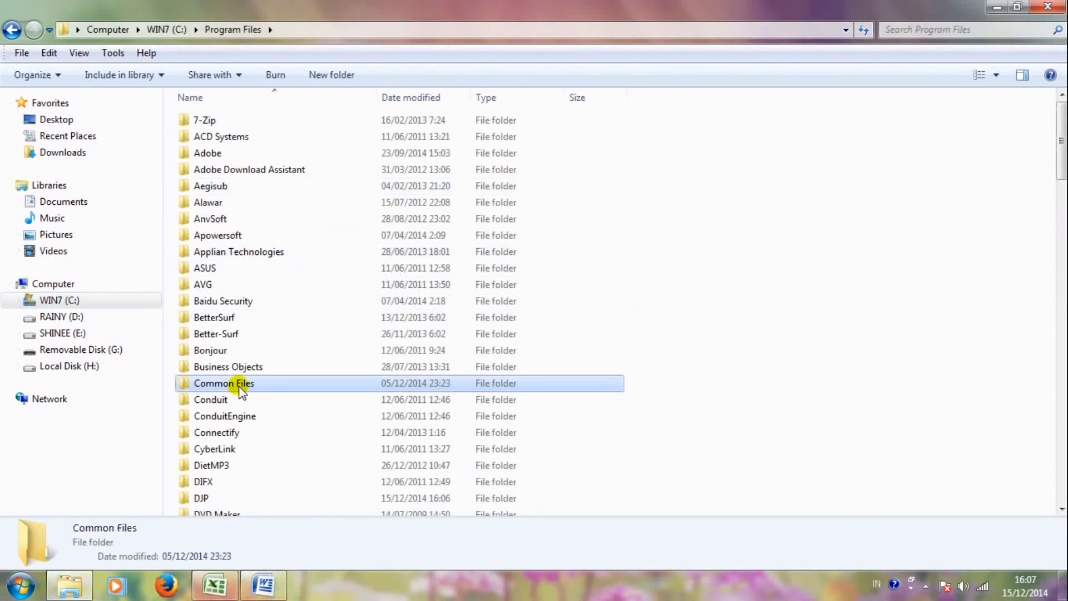
{"action": "scroll", "coordinate": [240, 389], "scroll_direction": "down", "scroll_amount": 1}
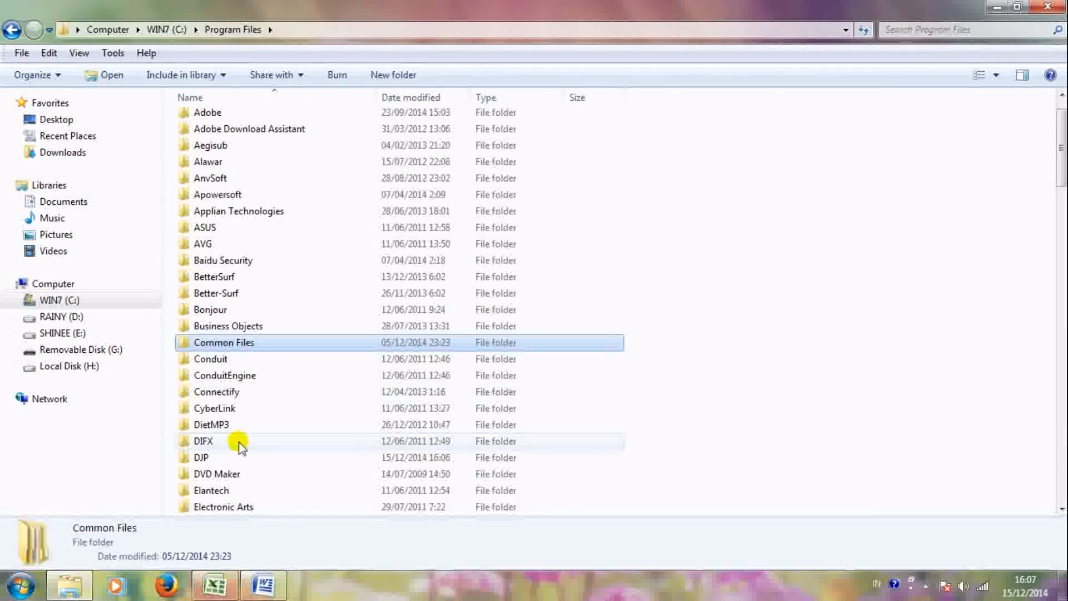
{"action": "double_click", "coordinate": [204, 457]}
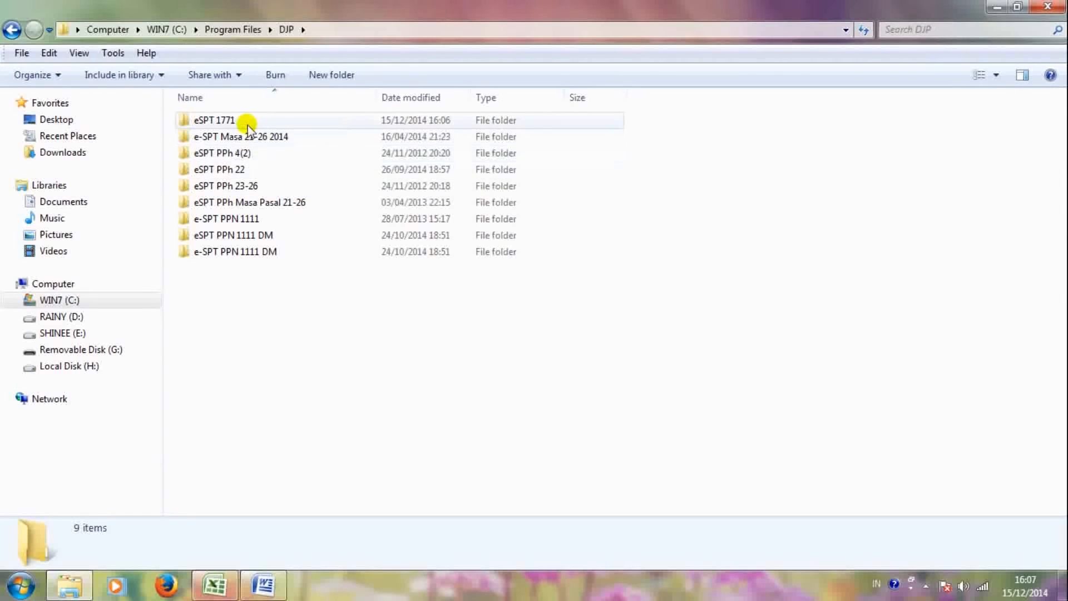
{"action": "double_click", "coordinate": [218, 120]}
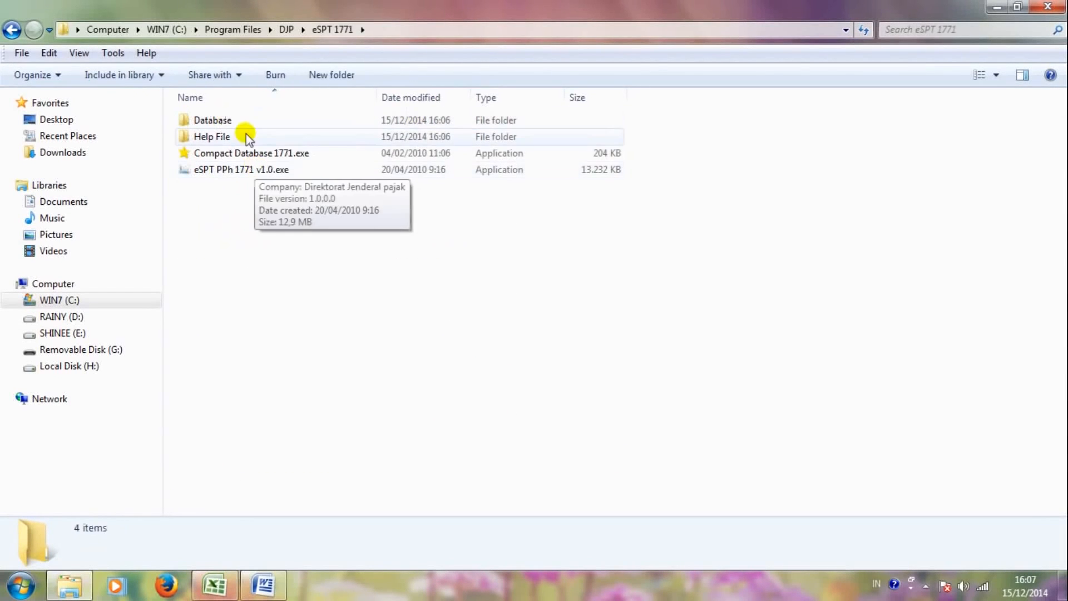
{"action": "double_click", "coordinate": [239, 119]}
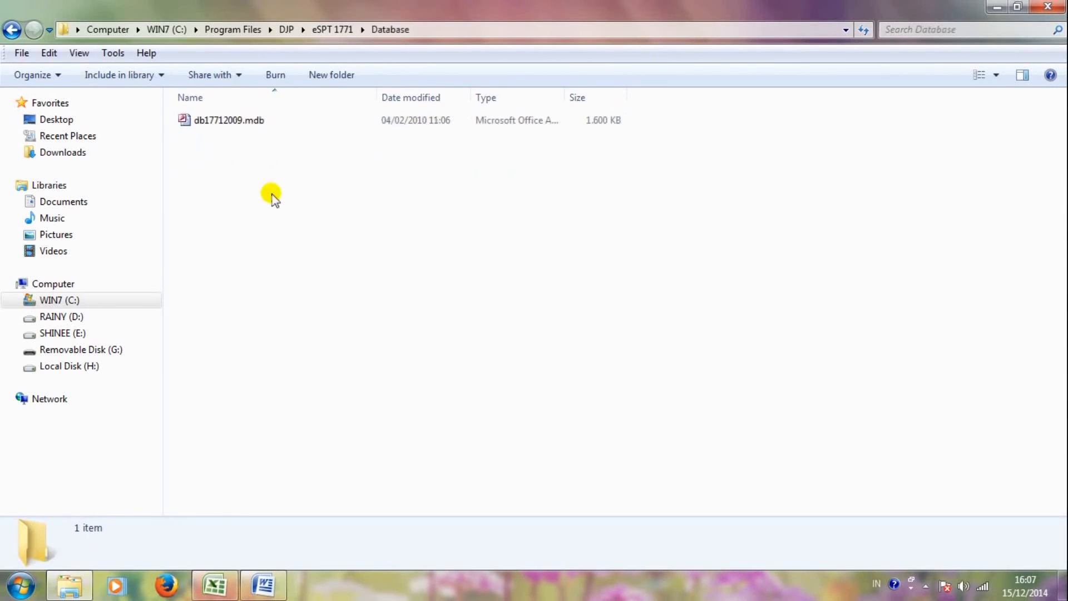
Step: Copy db17712009.mdb and switch to drive RAINY (D:)
{"action": "left_click", "coordinate": [243, 123]}
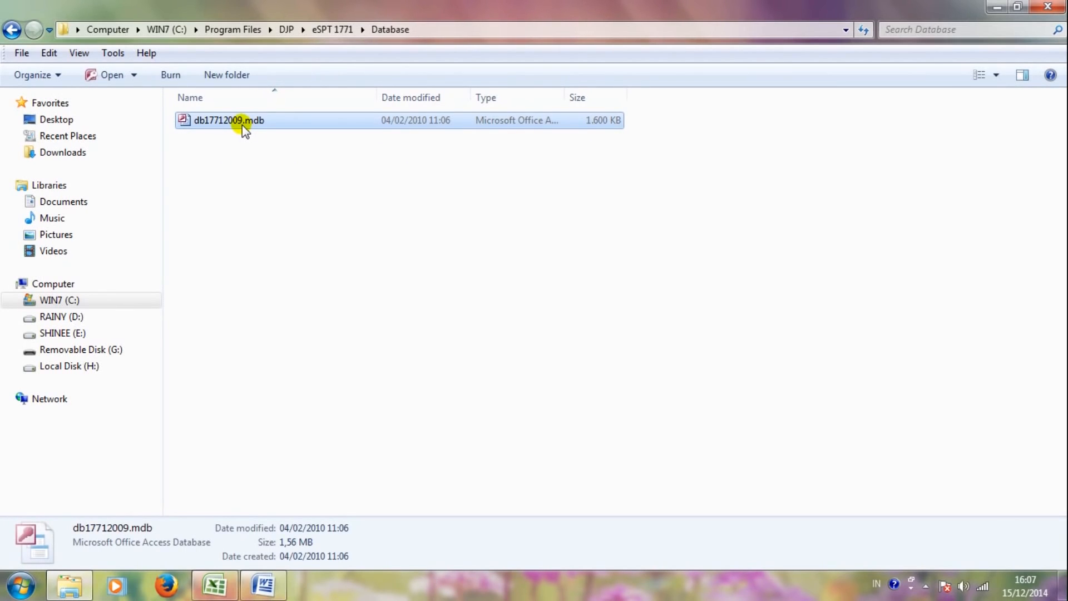
{"action": "right_click", "coordinate": [242, 125]}
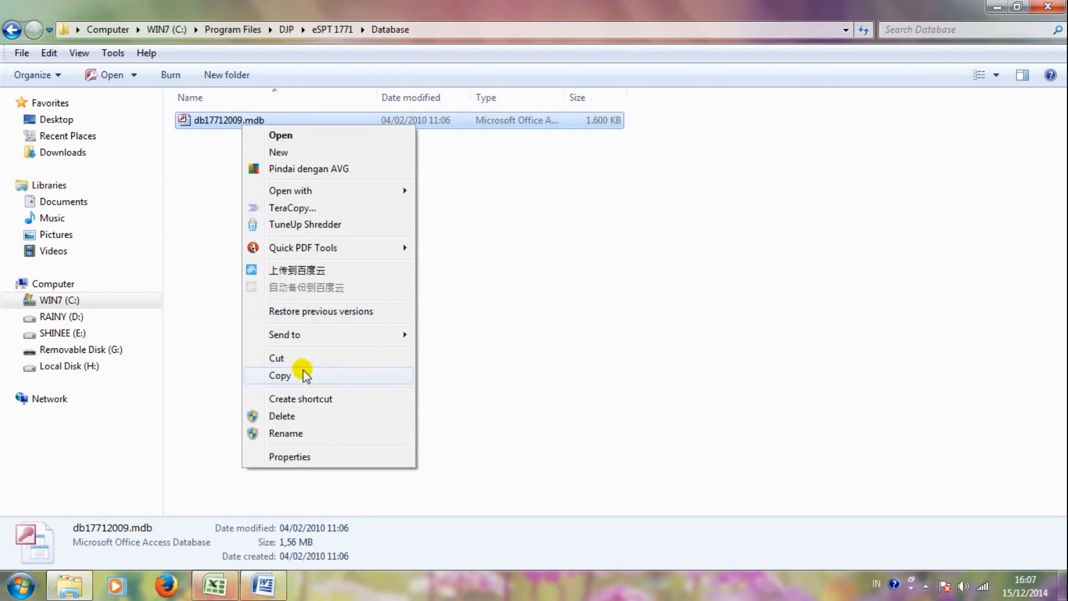
{"action": "left_click", "coordinate": [303, 375]}
{"action": "left_click", "coordinate": [61, 316]}
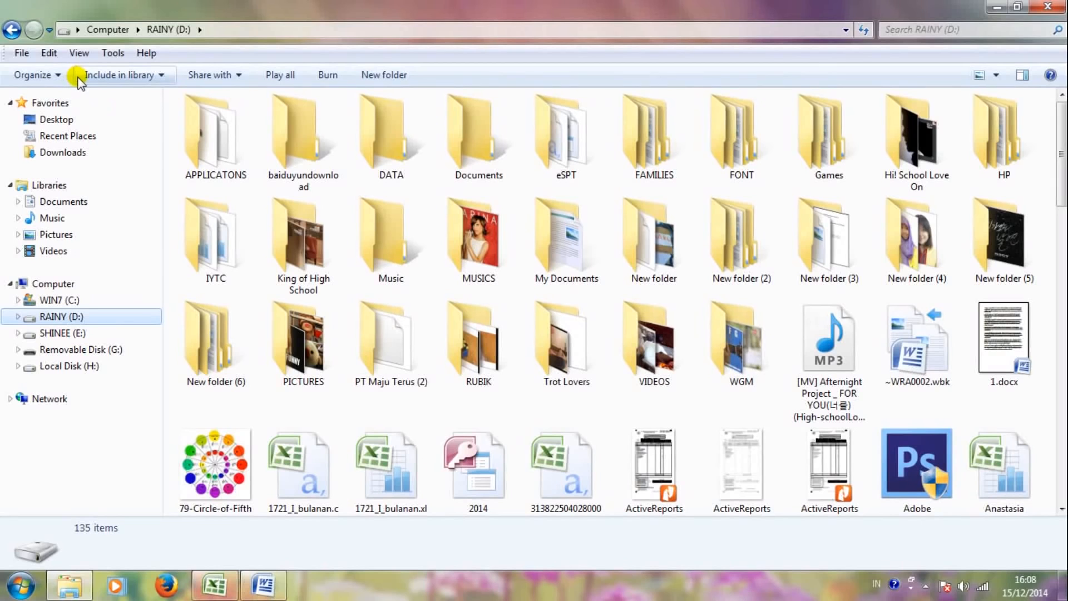
Step: Create an Aginta folder on D: and paste the db17712009.mdb copy into it
{"action": "left_click", "coordinate": [390, 69]}
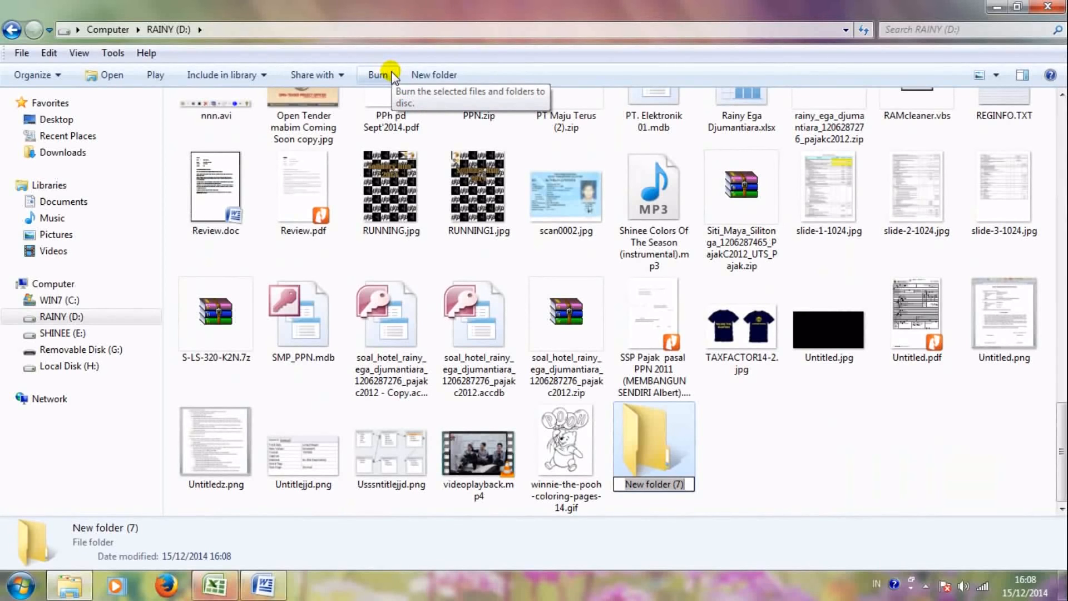
{"action": "type", "text": "Aginta"}
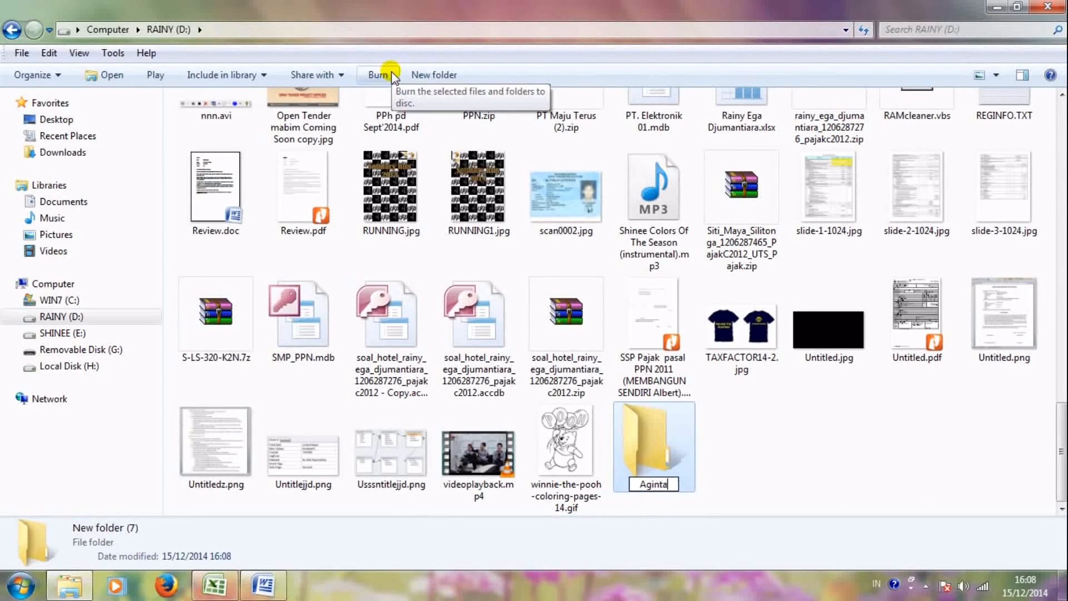
{"action": "key", "text": "Return"}
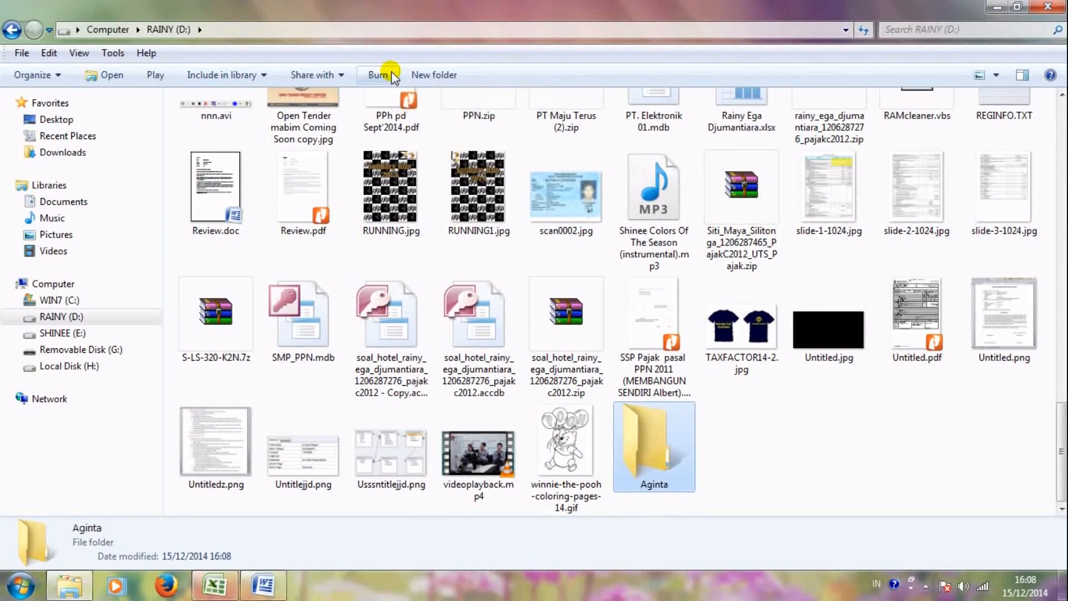
{"action": "key", "text": "Return"}
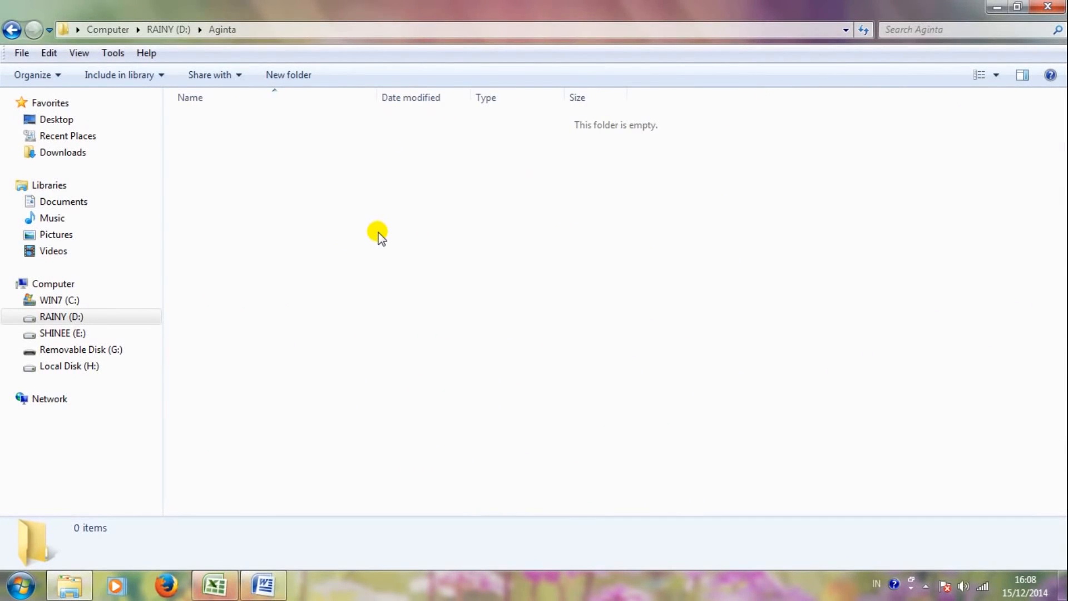
{"action": "key", "text": "ctrl+v"}
{"action": "left_click", "coordinate": [379, 234]}
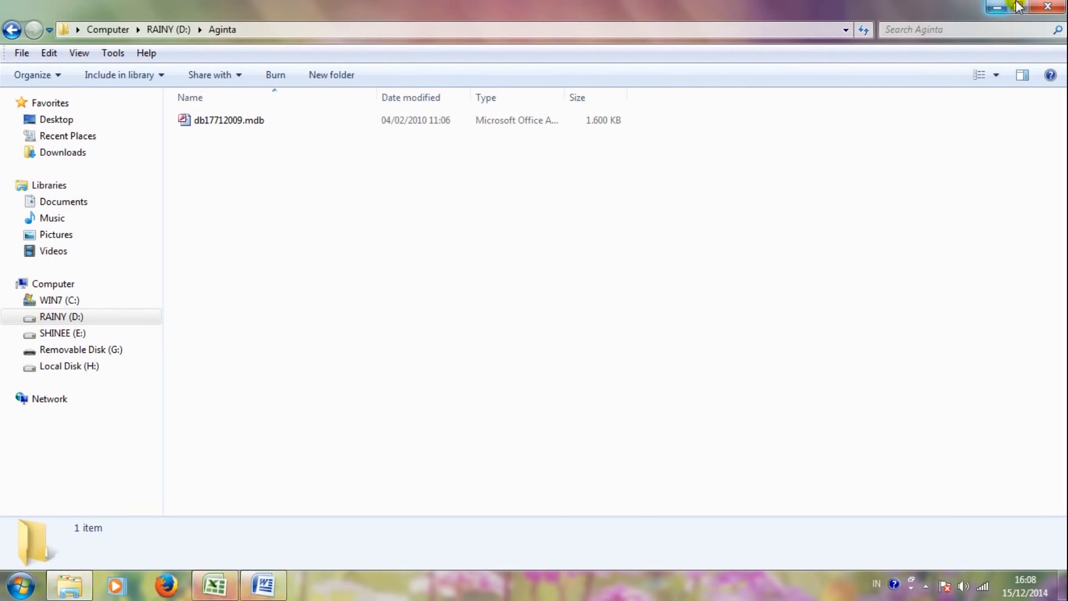
{"action": "left_click", "coordinate": [997, 7]}
{"action": "left_click", "coordinate": [20, 591]}
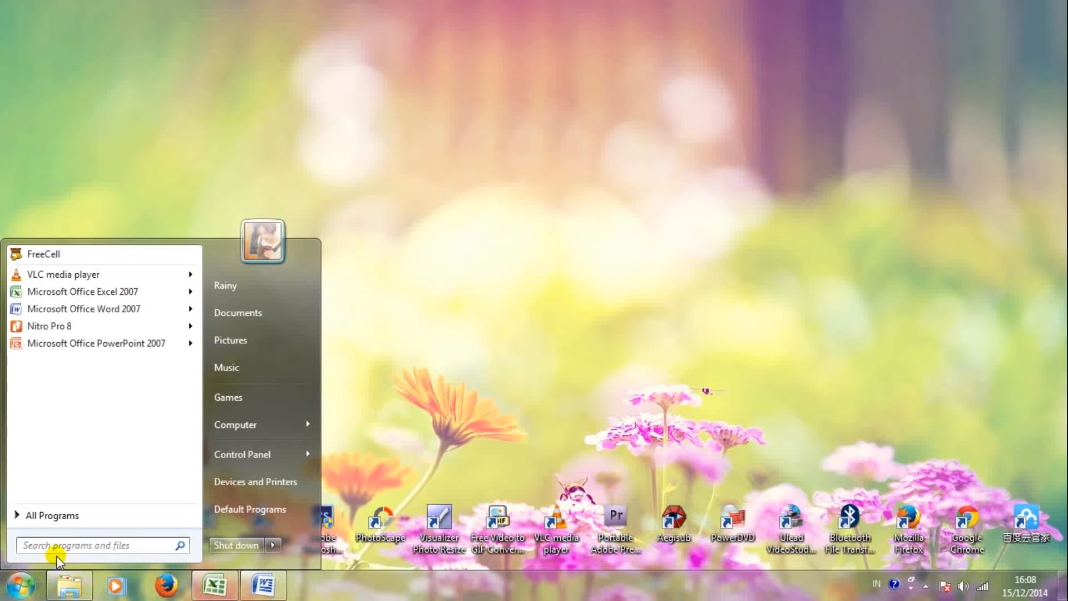
Step: In ODBC Data Source Administrator, add a System DSN using Microsoft Access Driver (*.mdb)
{"action": "type", "text": "ODBC"}
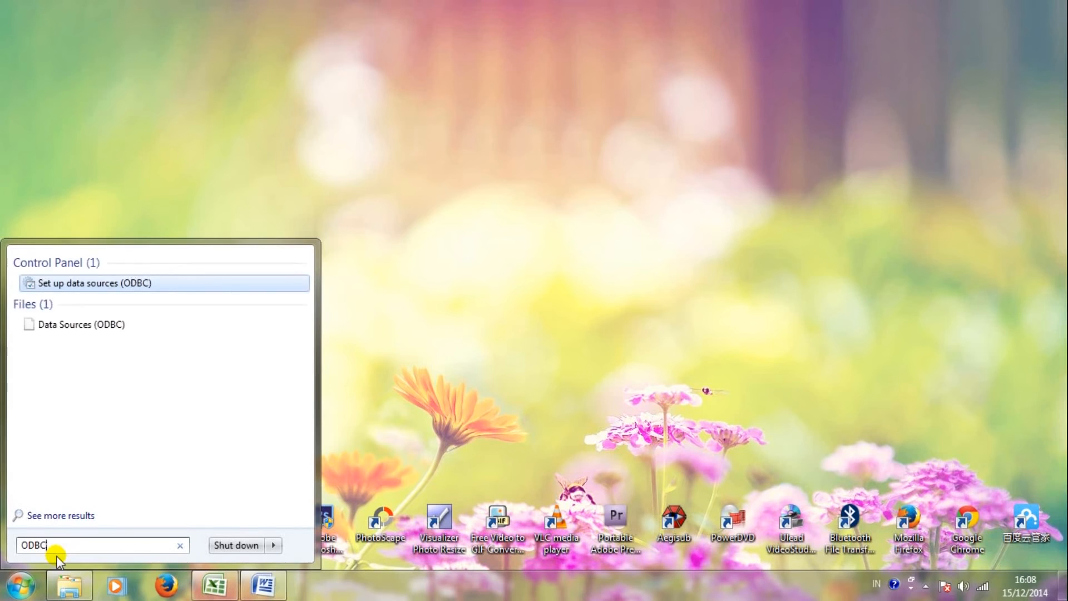
{"action": "key", "text": "Return"}
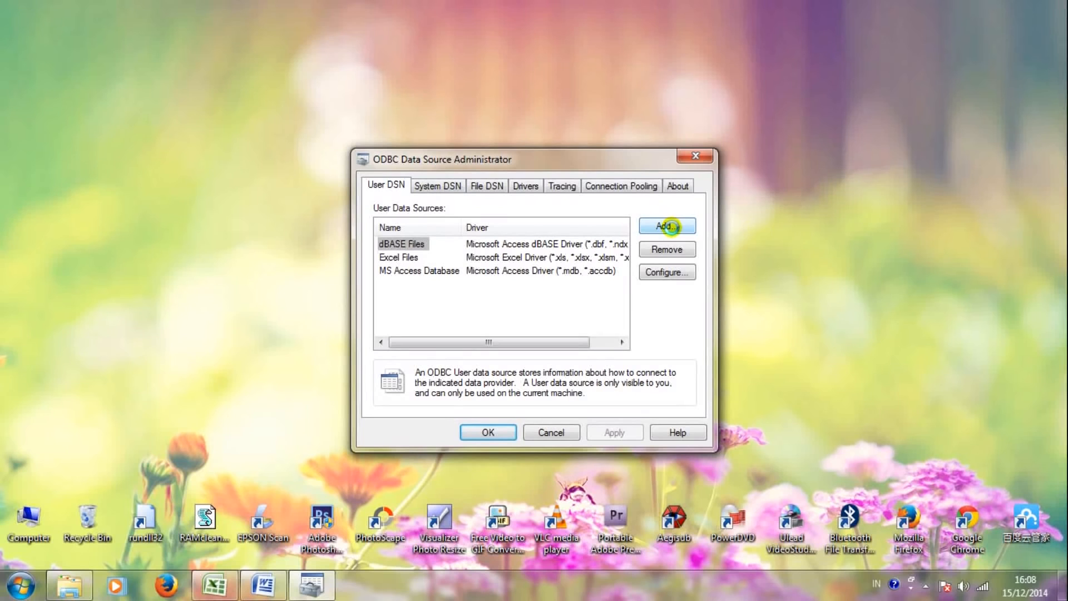
{"action": "left_click", "coordinate": [449, 184]}
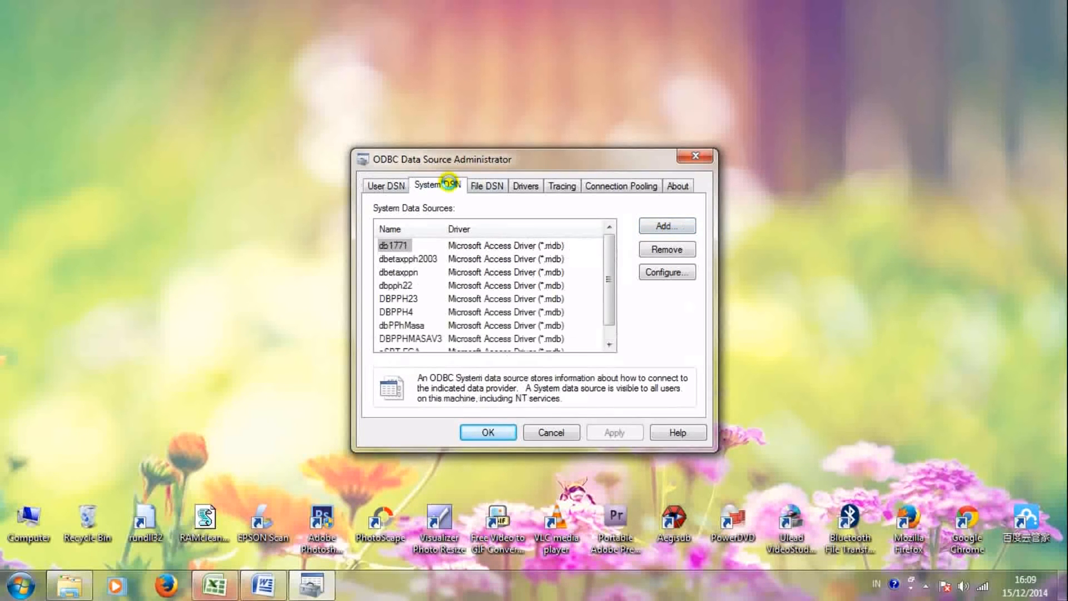
{"action": "left_click_drag", "start_coordinate": [611, 248], "coordinate": [605, 282]}
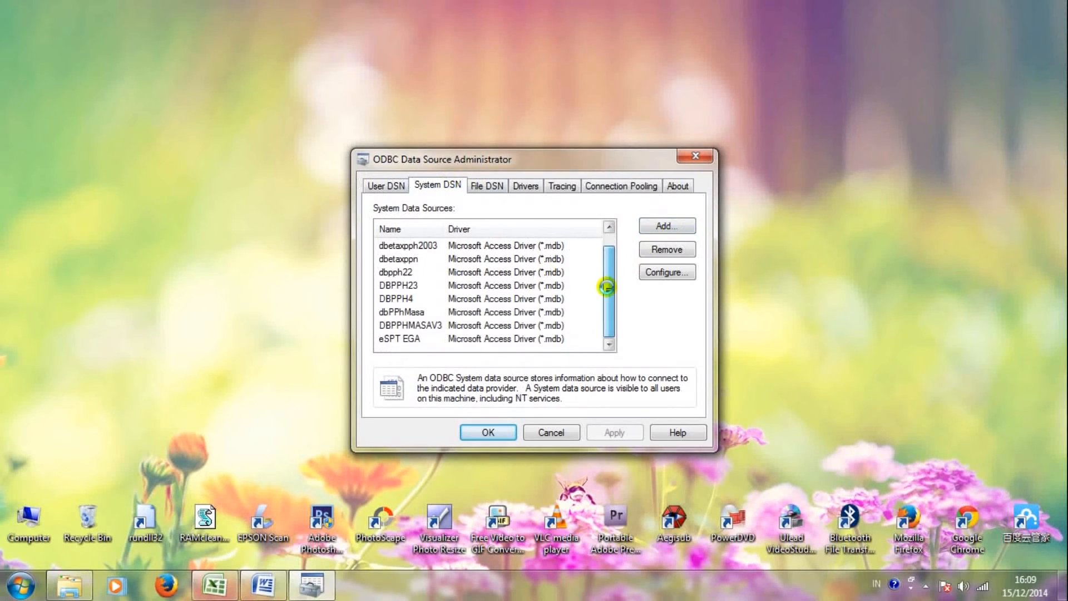
{"action": "left_click", "coordinate": [664, 226]}
{"action": "left_click_drag", "start_coordinate": [690, 240], "coordinate": [692, 255]}
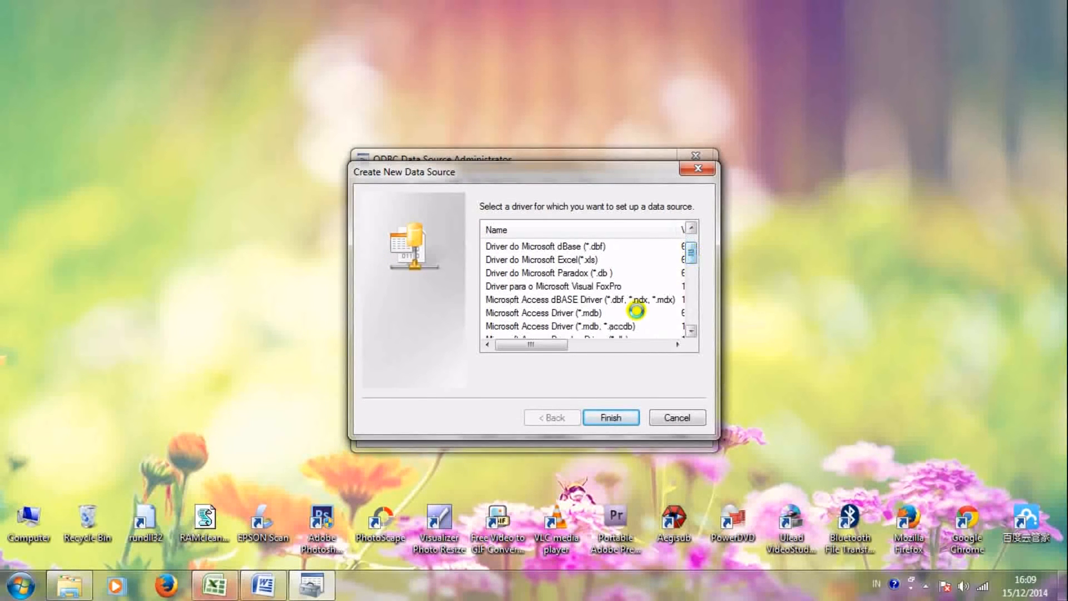
{"action": "left_click", "coordinate": [591, 314]}
{"action": "double_click", "coordinate": [590, 313]}
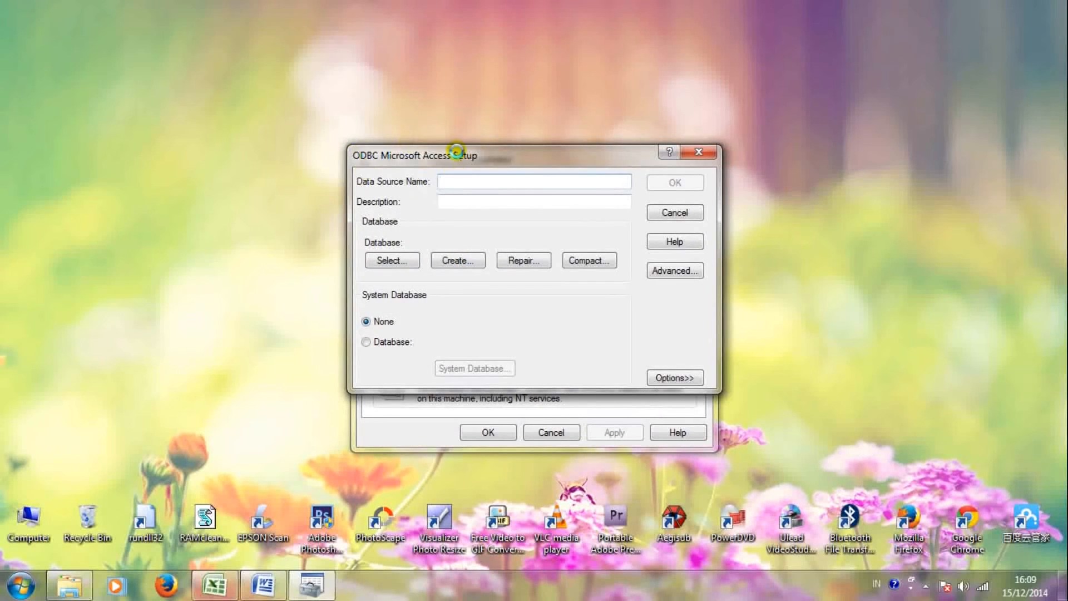
Step: Select D:\Aginta\db17712009.mdb as the data source's database
{"action": "left_click", "coordinate": [393, 261]}
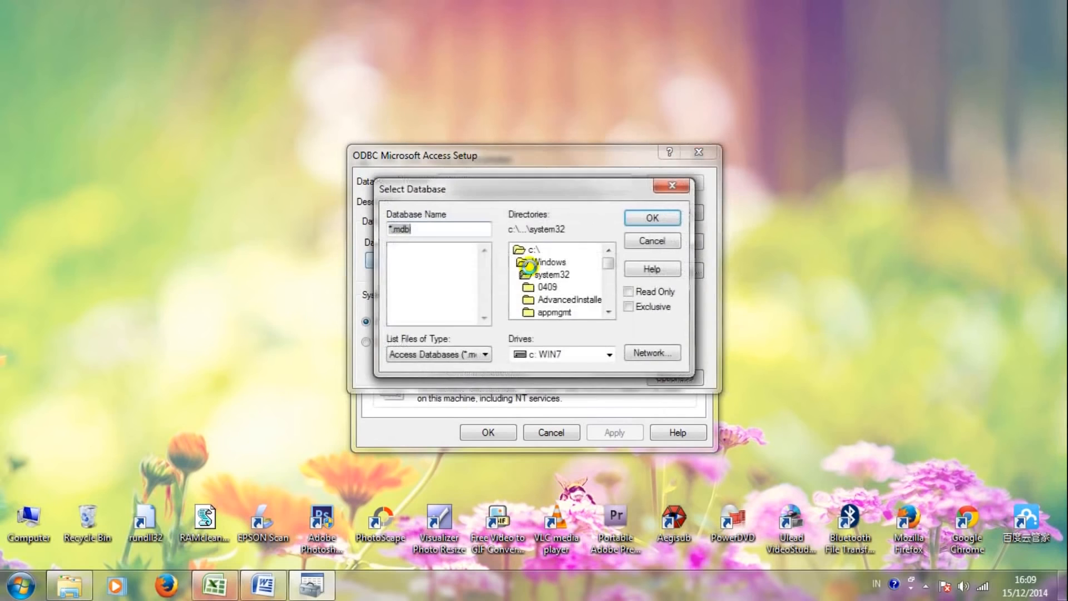
{"action": "left_click", "coordinate": [609, 354]}
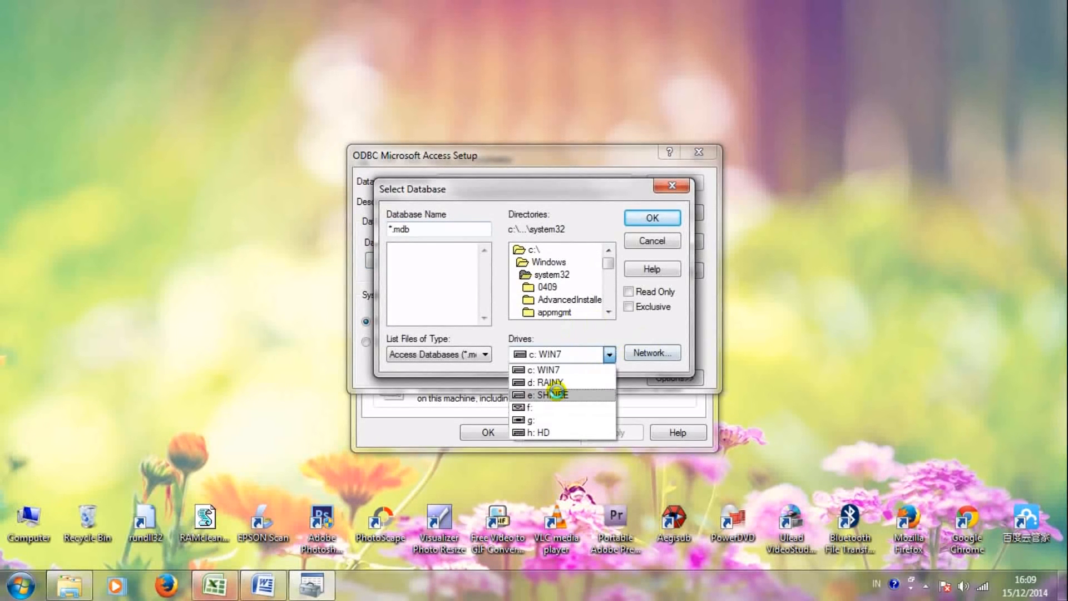
{"action": "left_click", "coordinate": [550, 382]}
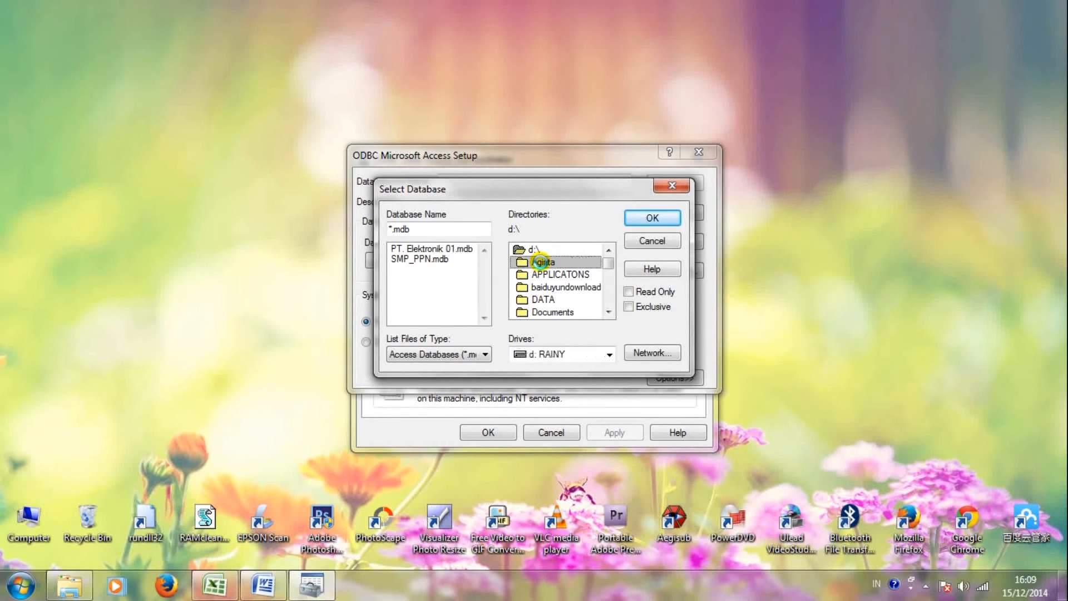
{"action": "double_click", "coordinate": [540, 262]}
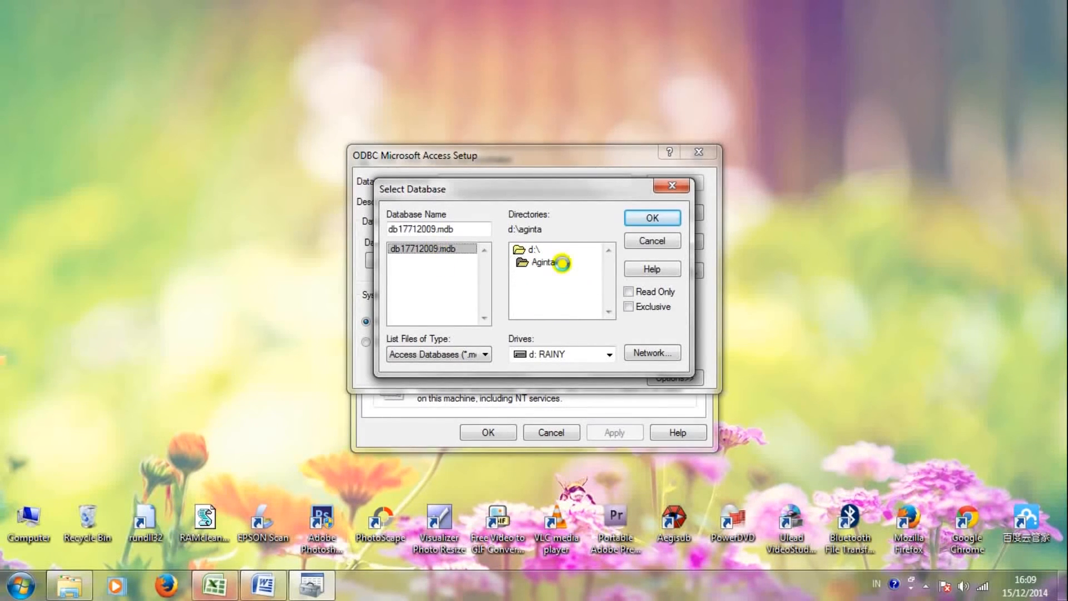
{"action": "left_click", "coordinate": [655, 217]}
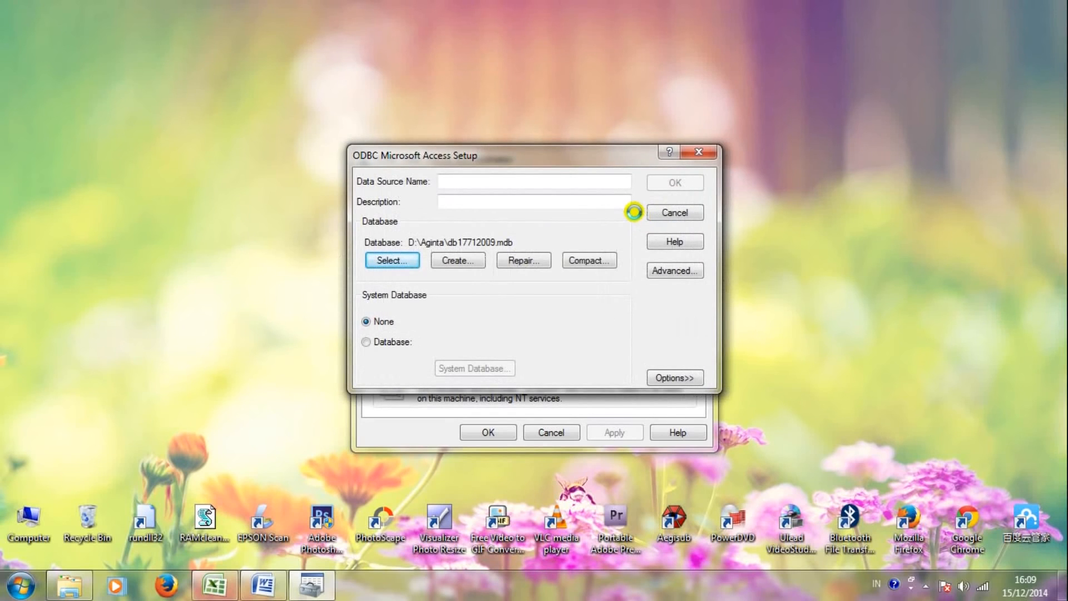
Step: Name the data source PT. MARITIM PERSADA MULIA, save it, and close the ODBC Administrator
{"action": "left_click", "coordinate": [542, 175]}
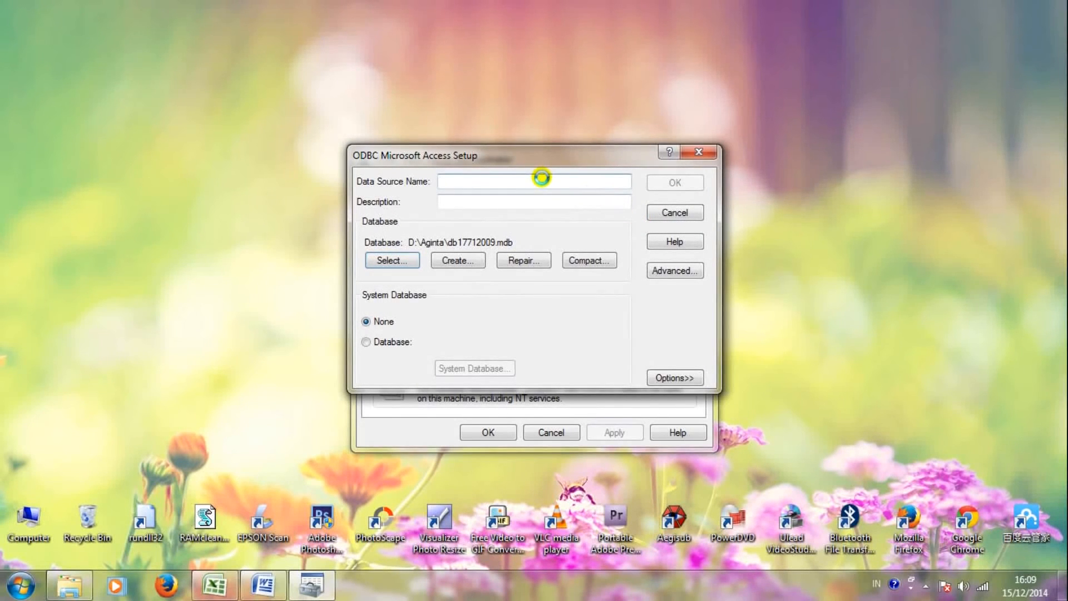
{"action": "type", "text": "PT. MARITI"}
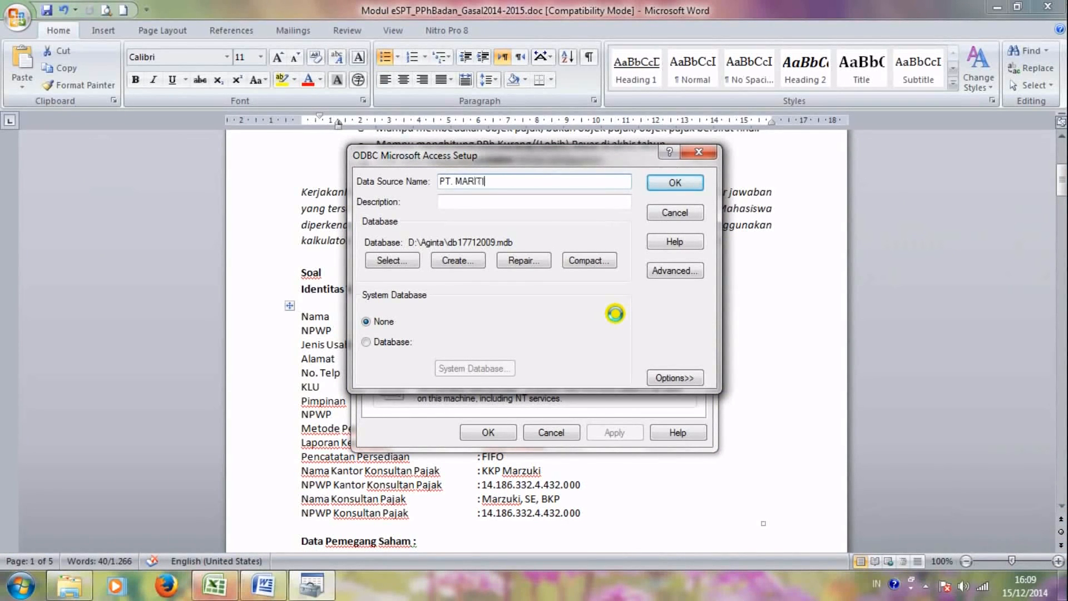
{"action": "type", "text": "M PERSADA MULIA"}
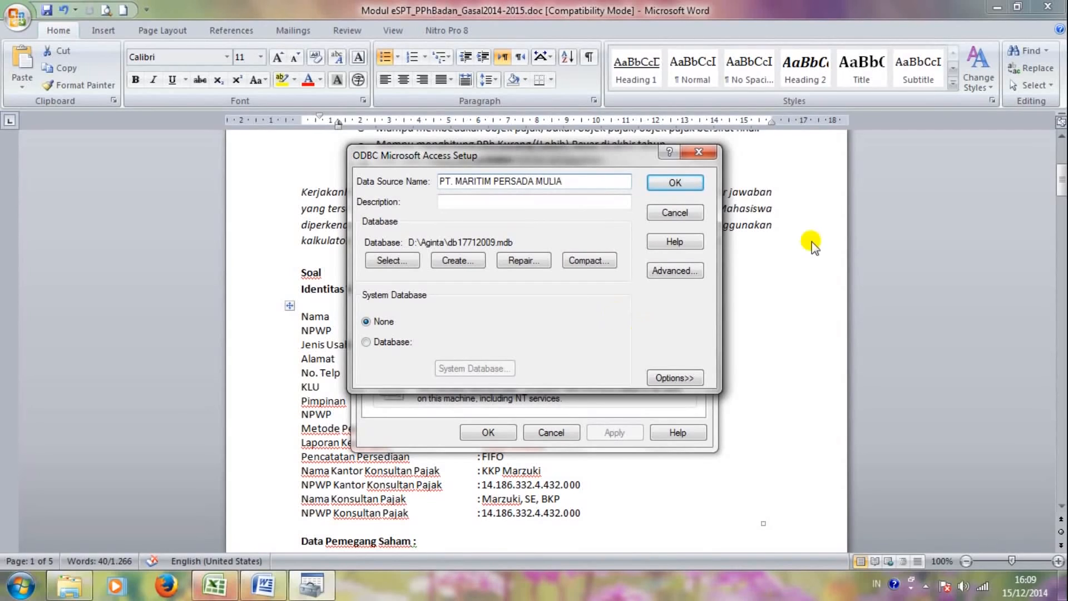
{"action": "left_click", "coordinate": [677, 182]}
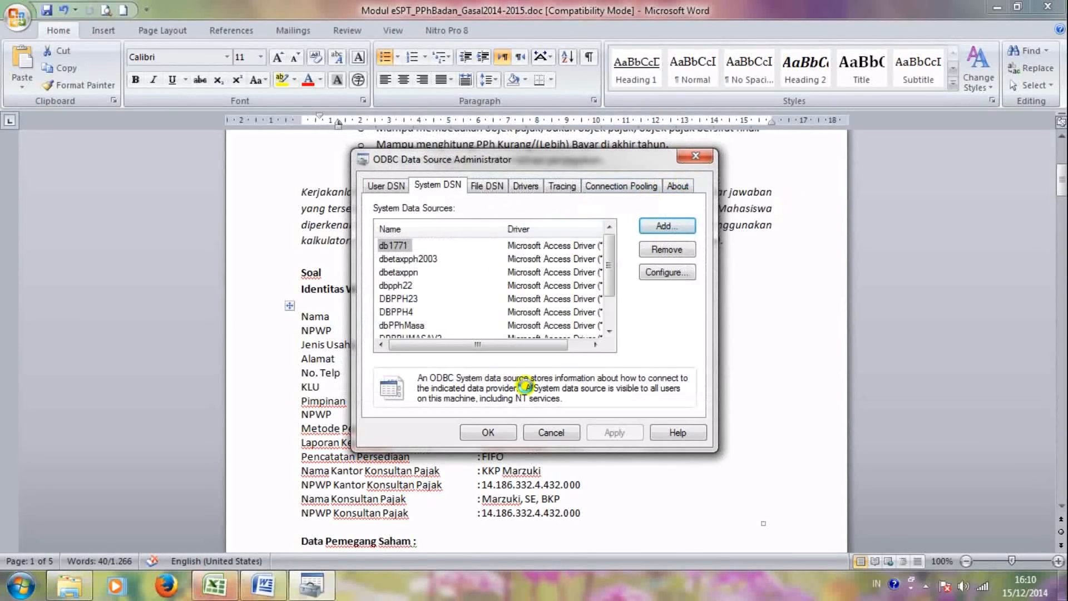
{"action": "left_click", "coordinate": [489, 432]}
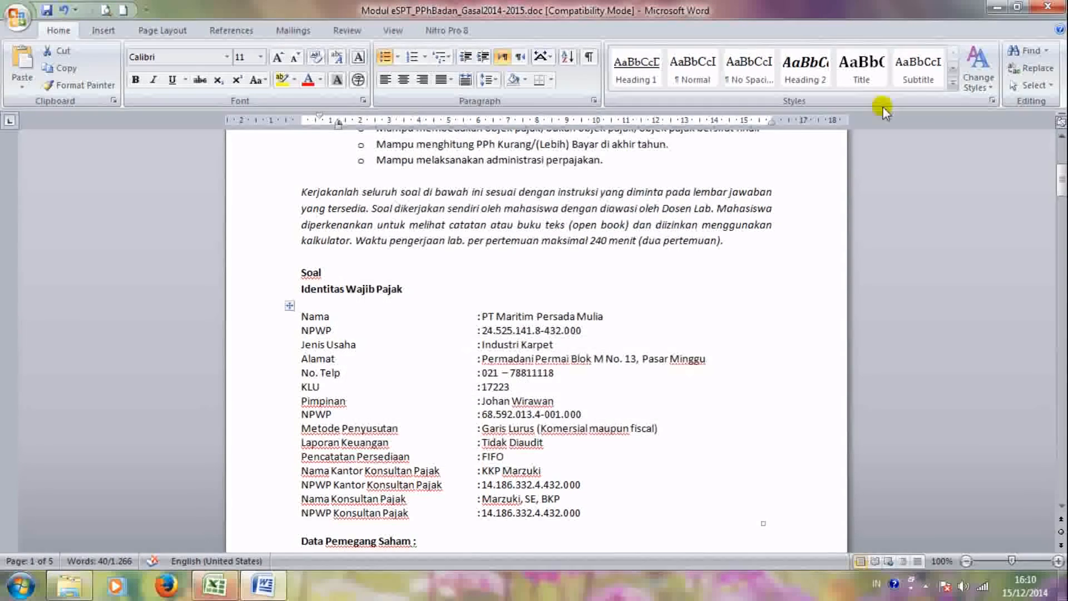
Step: Minimize Word and bring up koreksi 2.xlsx in Excel on its Penyusutan sheet
{"action": "left_click", "coordinate": [996, 6]}
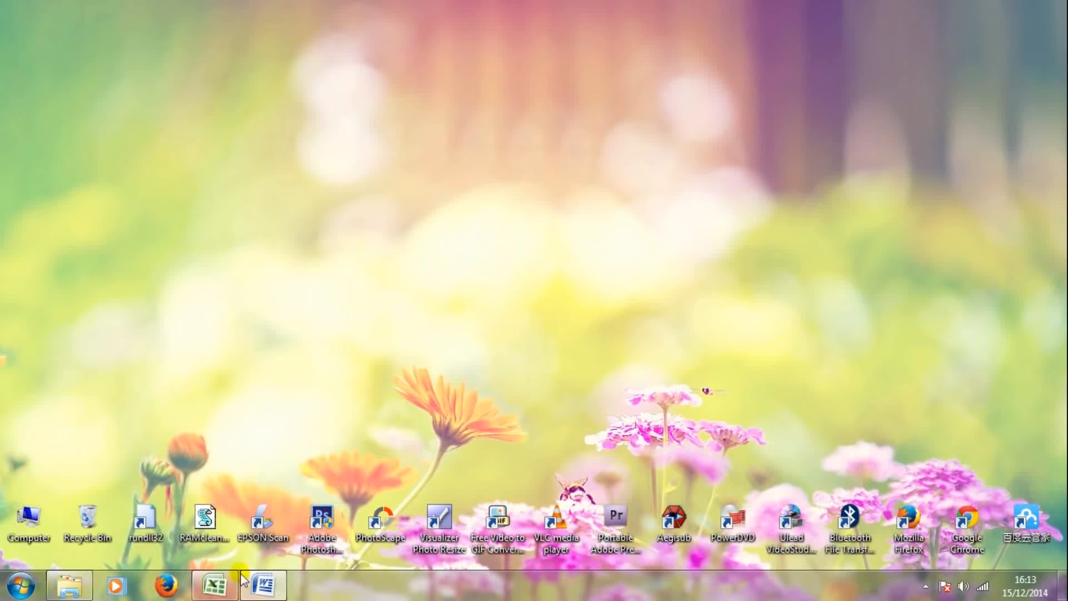
{"action": "left_click", "coordinate": [220, 590]}
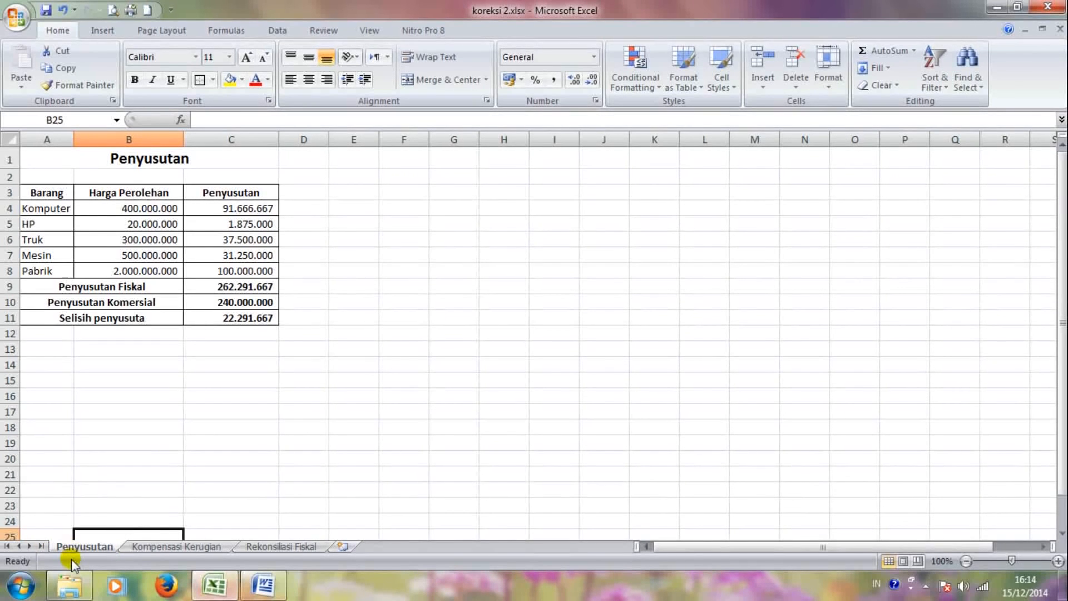
Step: Review the Kompensasi Kerugian and Rekonsiliasi Fiskal sheets, return to Penyusutan, then show All Programs
{"action": "left_click", "coordinate": [152, 545]}
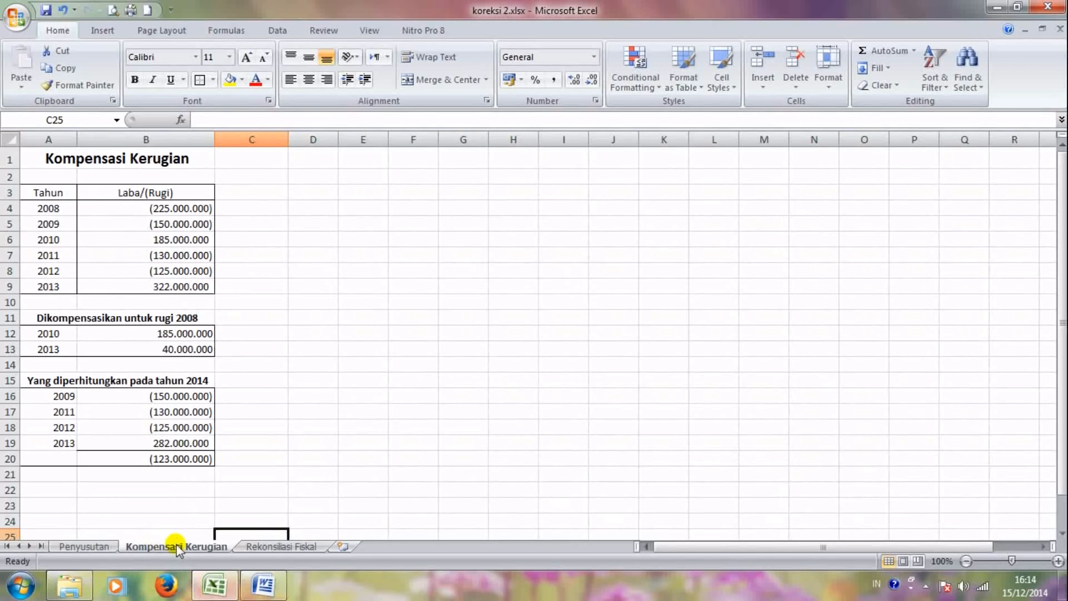
{"action": "left_click", "coordinate": [266, 548]}
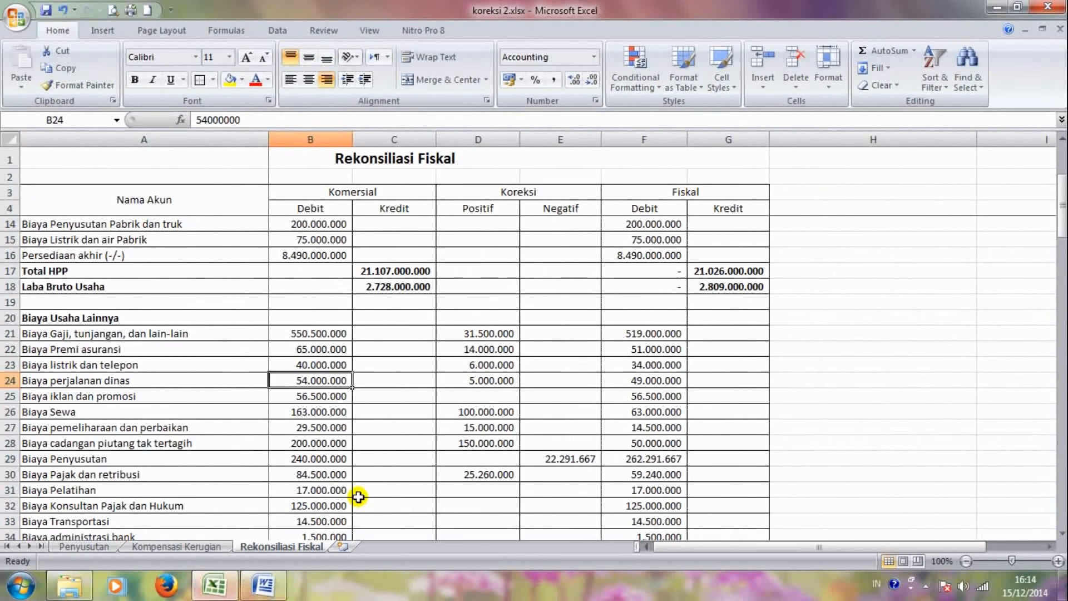
{"action": "left_click", "coordinate": [111, 545]}
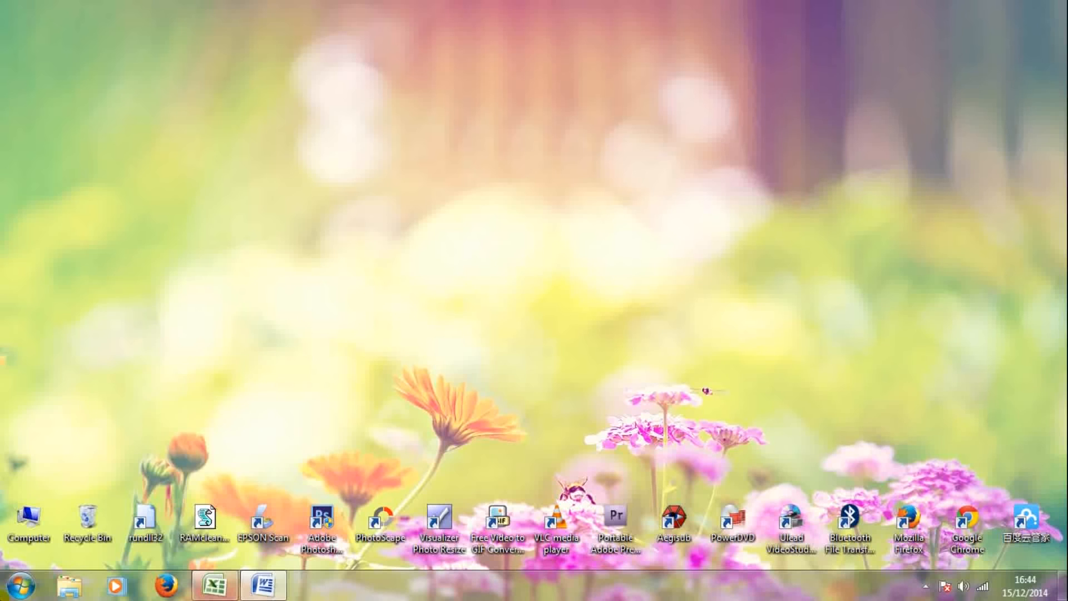
{"action": "left_click", "coordinate": [20, 585]}
{"action": "left_click", "coordinate": [77, 522]}
Step: Launch eSPT PPh Tahunan Badan Rupiah and connect it to the PT. MARITIM PERSADA MULIA DSN
{"action": "scroll", "coordinate": [195, 356], "scroll_direction": "down", "scroll_amount": 1}
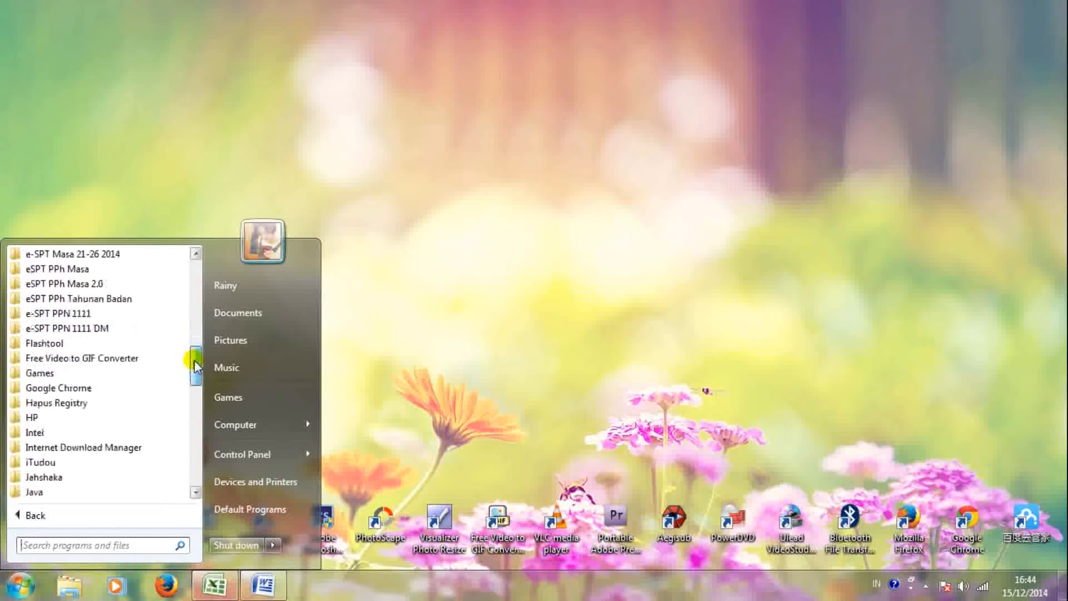
{"action": "left_click", "coordinate": [119, 299]}
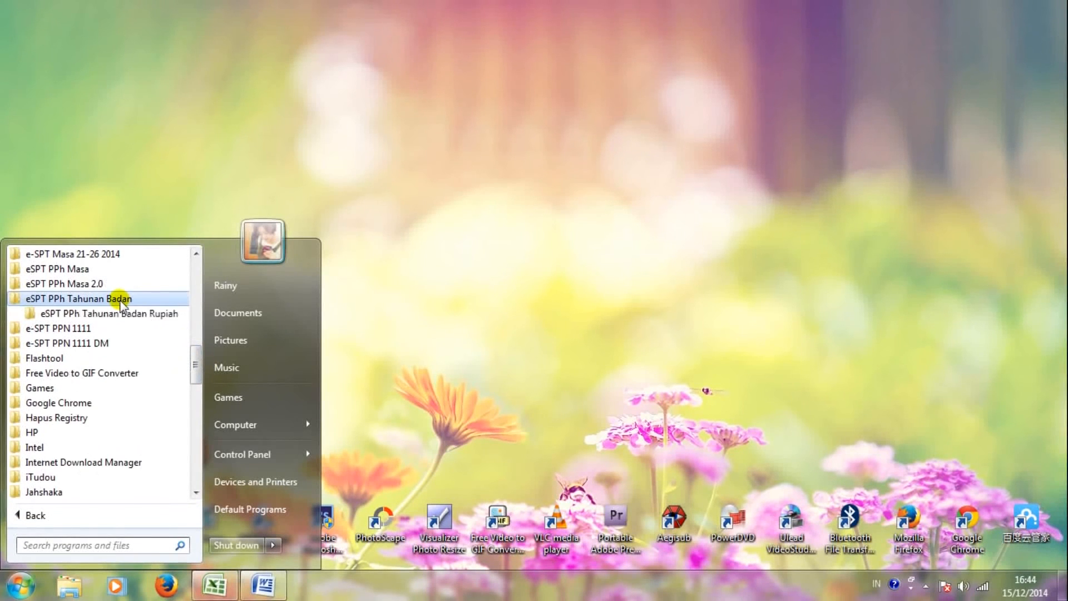
{"action": "left_click", "coordinate": [83, 314]}
{"action": "left_click", "coordinate": [82, 341]}
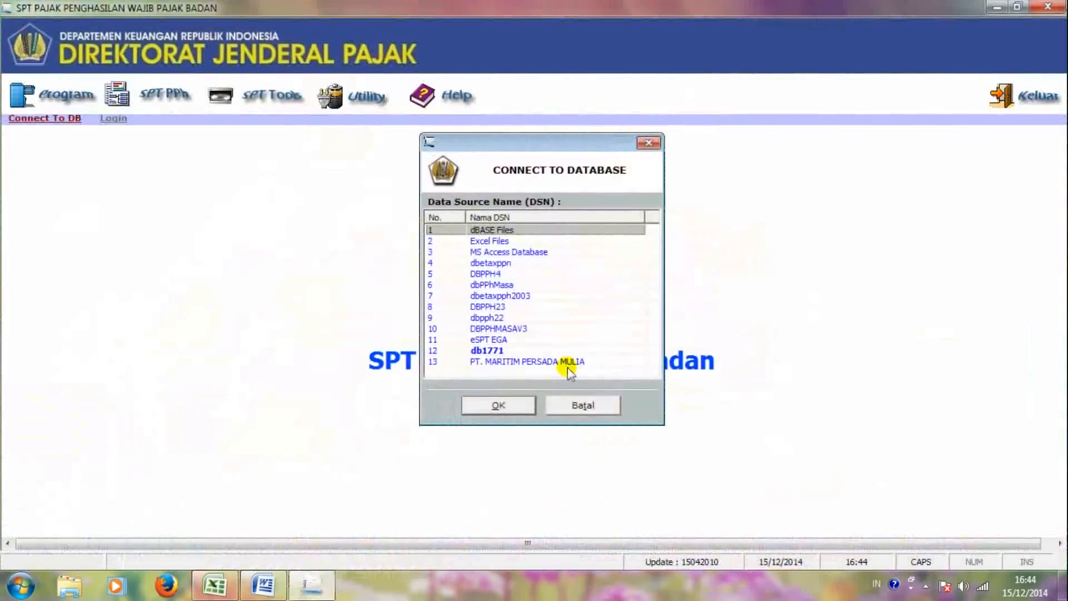
{"action": "left_click", "coordinate": [556, 358]}
{"action": "left_click", "coordinate": [493, 402]}
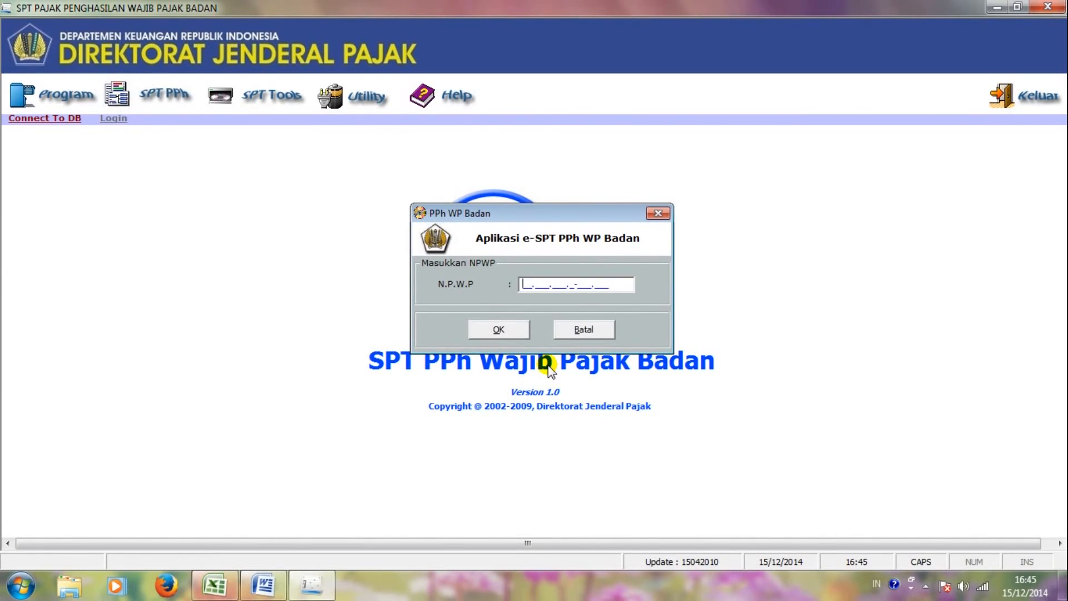
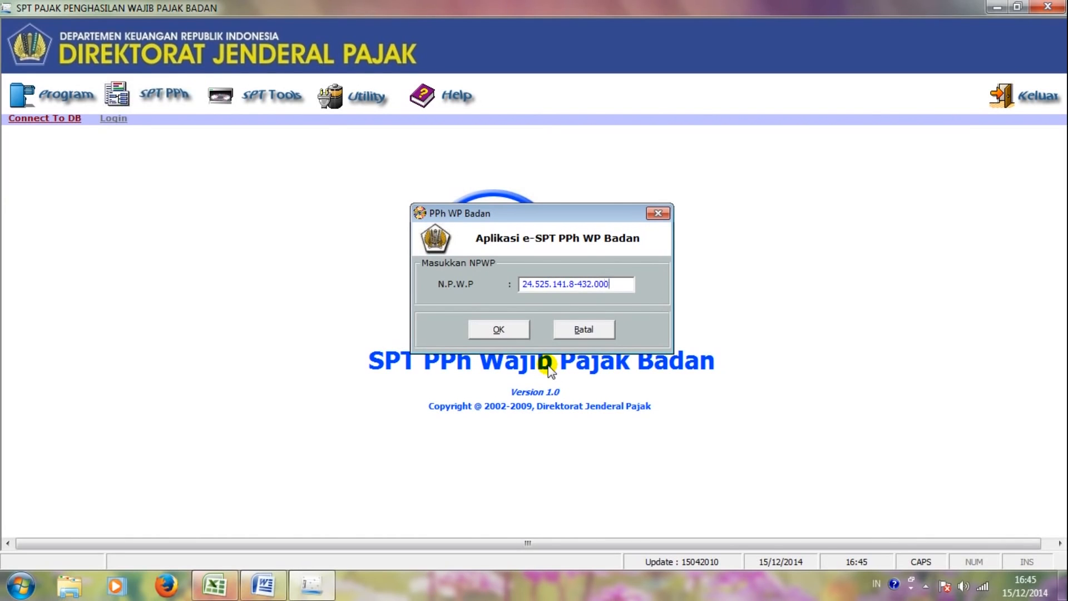
Step: Enter the company's NPWP in the N.P.W.P field and confirm it
{"action": "key", "text": "Tab"}
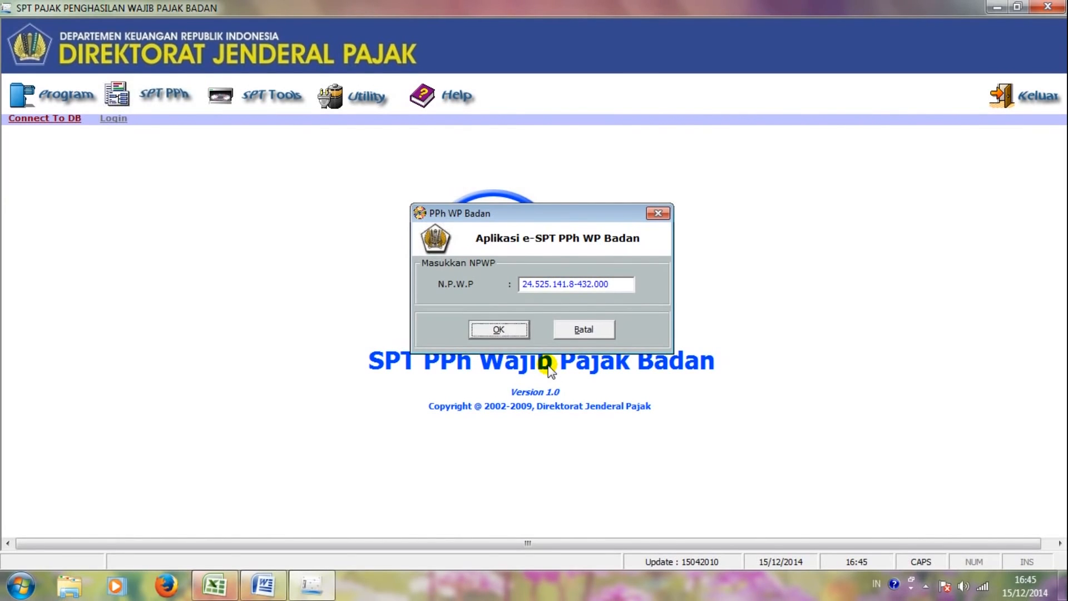
{"action": "key", "text": "Return"}
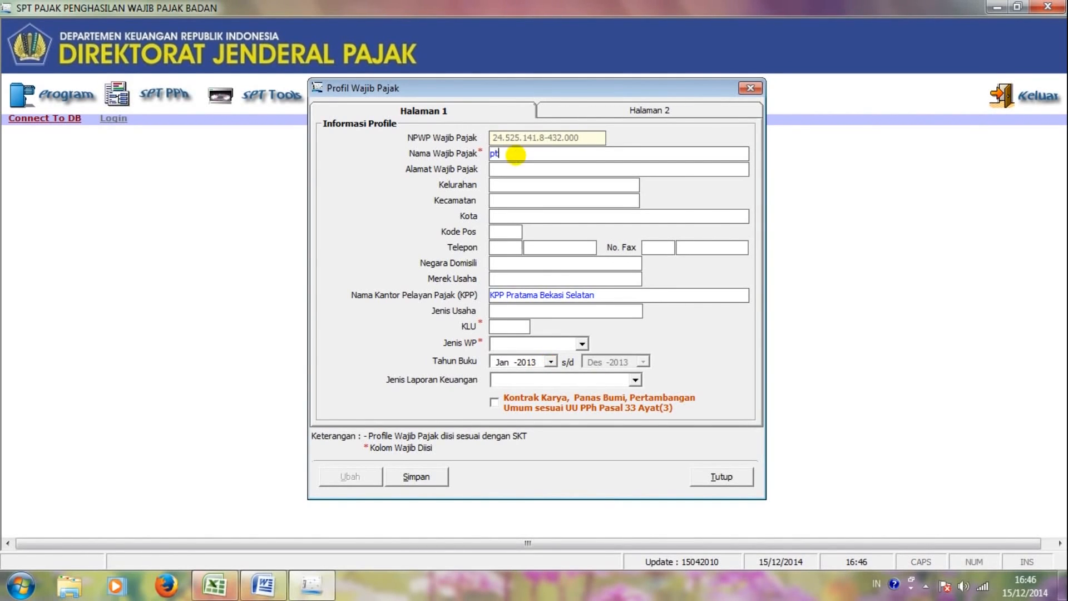
Step: Enter the company name PT. MARITIM PERSADA MULIA with its street address, city, postal code and telephone number
{"action": "type", "text": "PT. MARITIM PERSADA MULIA"}
{"action": "key", "text": "Tab"}
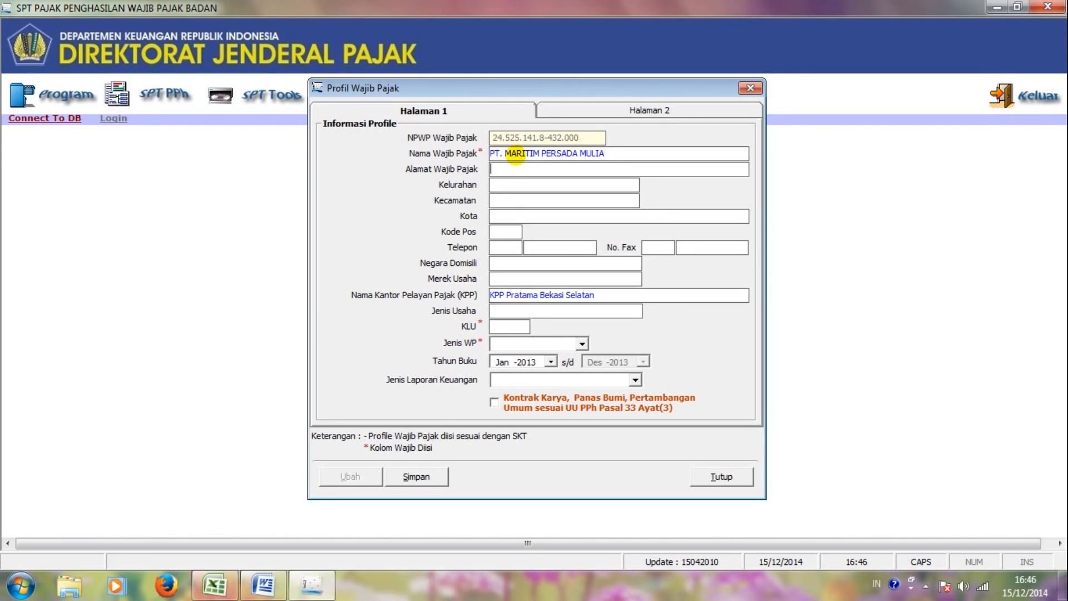
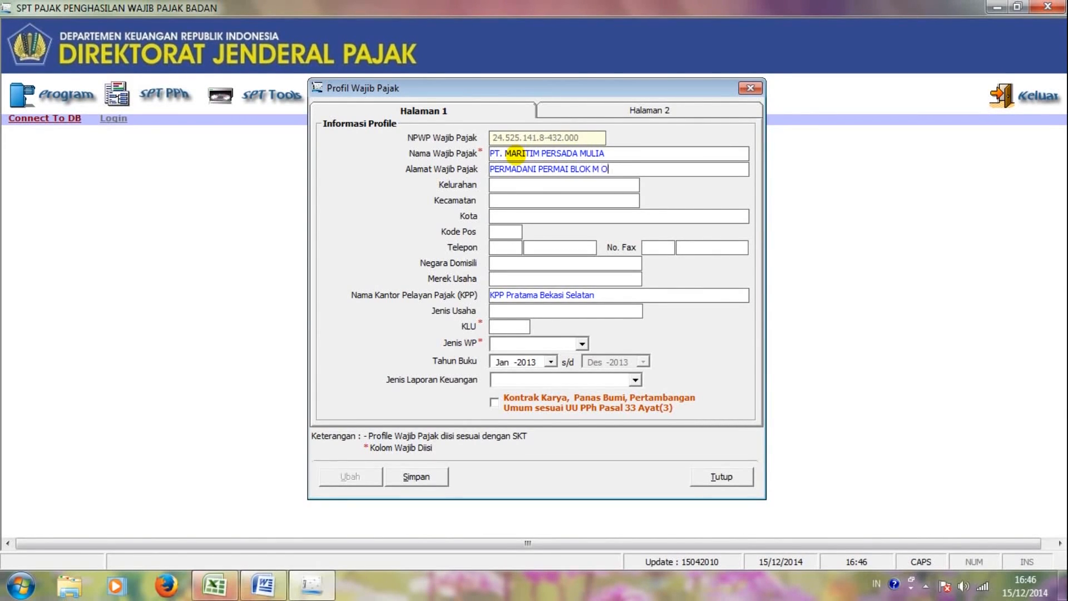
{"action": "key", "text": "Tab"}
{"action": "key", "text": "Tab"}
{"action": "key", "text": "Tab"}
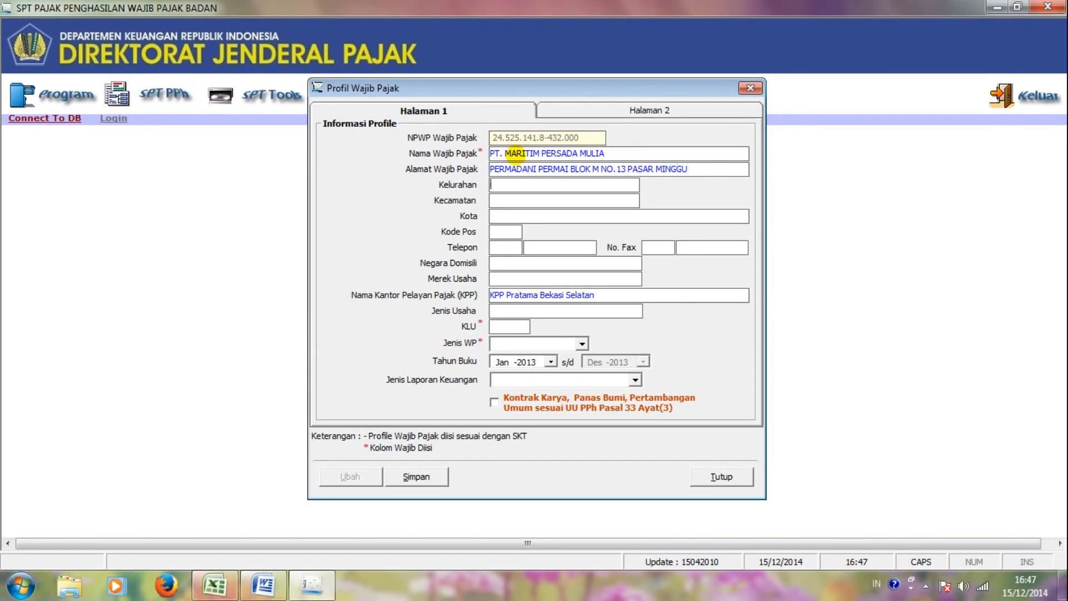
{"action": "type", "text": "JAKARTA"}
{"action": "key", "text": "Tab"}
{"action": "type", "text": "12730"}
{"action": "key", "text": "Tab"}
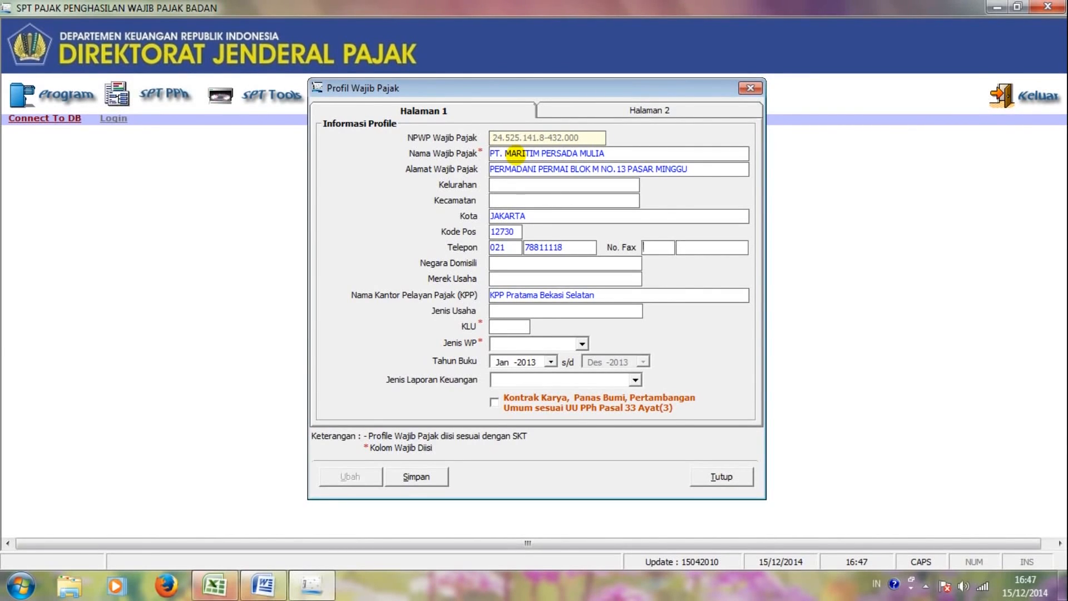
Step: Set KLU 17223, Jenis Usaha INDUSTRI KARPET, NON BUT, Jan-2013 book year and Perusahaan Industri Manufaktur
{"action": "left_click", "coordinate": [495, 329]}
{"action": "type", "text": "17"}
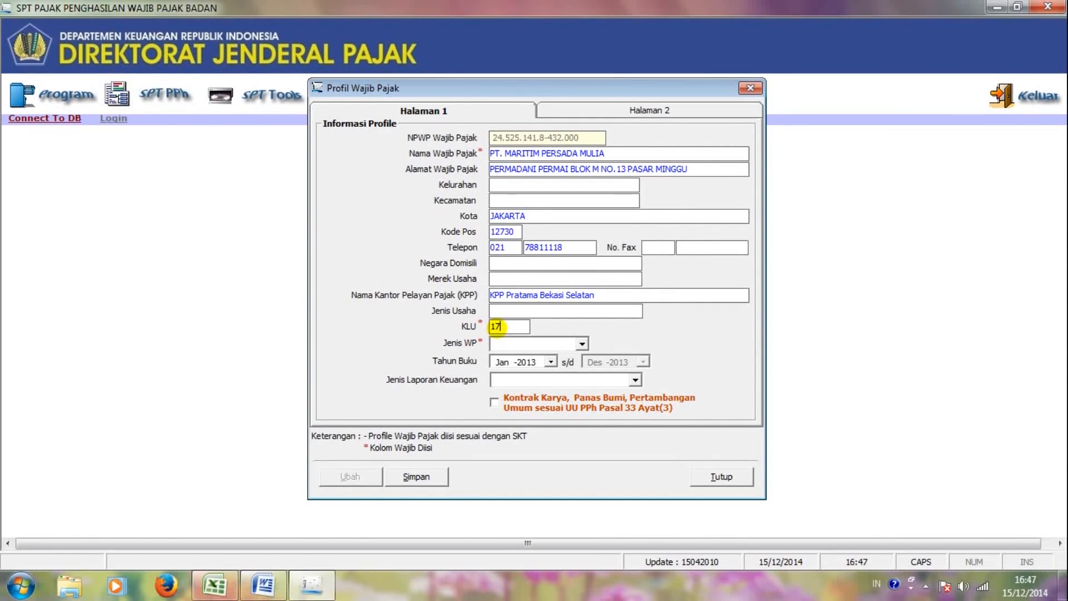
{"action": "type", "text": "223"}
{"action": "left_click", "coordinate": [516, 312]}
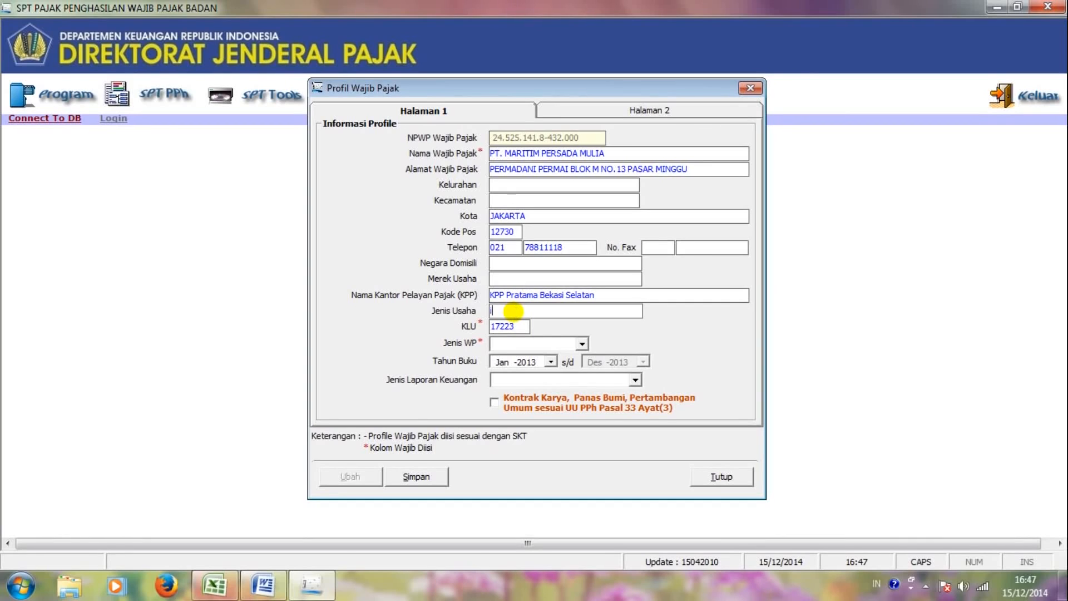
{"action": "type", "text": "INDUSTRI KARPET"}
{"action": "left_click", "coordinate": [582, 343]}
{"action": "left_click", "coordinate": [529, 361]}
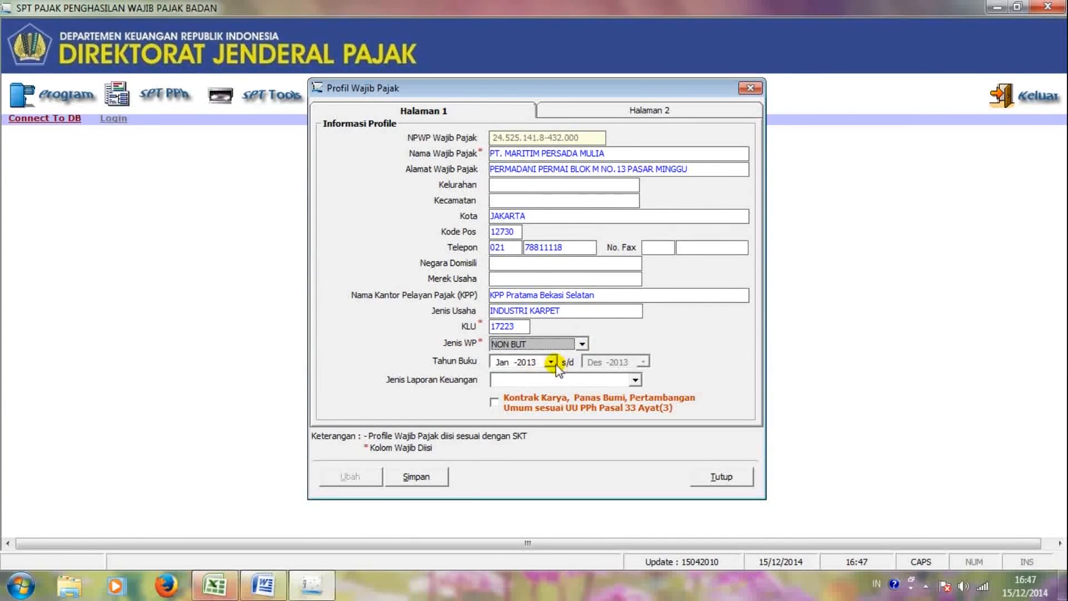
{"action": "left_click", "coordinate": [551, 362]}
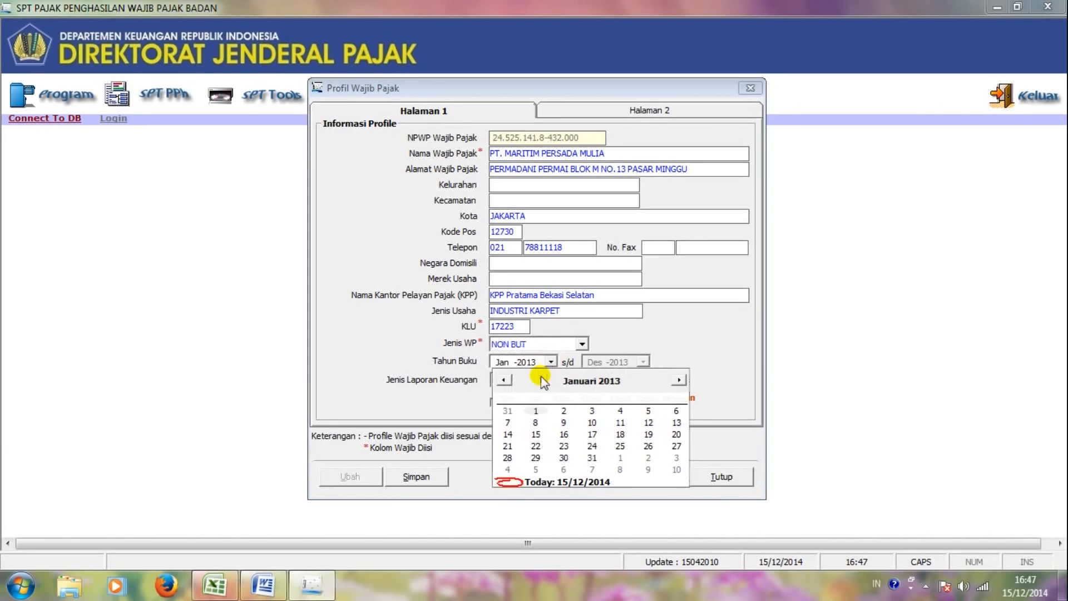
{"action": "left_click", "coordinate": [640, 360]}
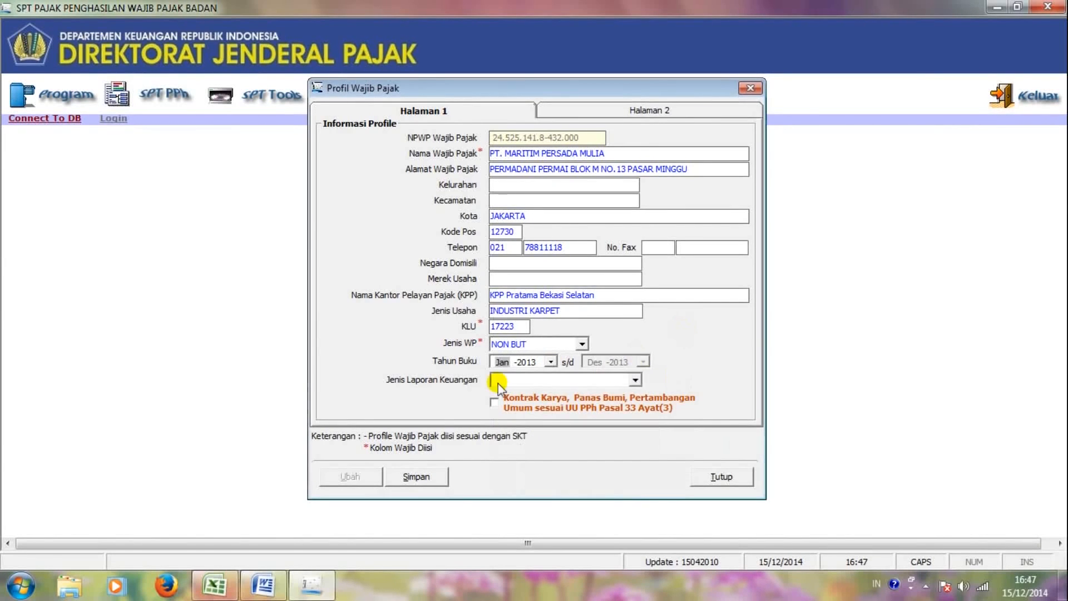
{"action": "left_click", "coordinate": [628, 379]}
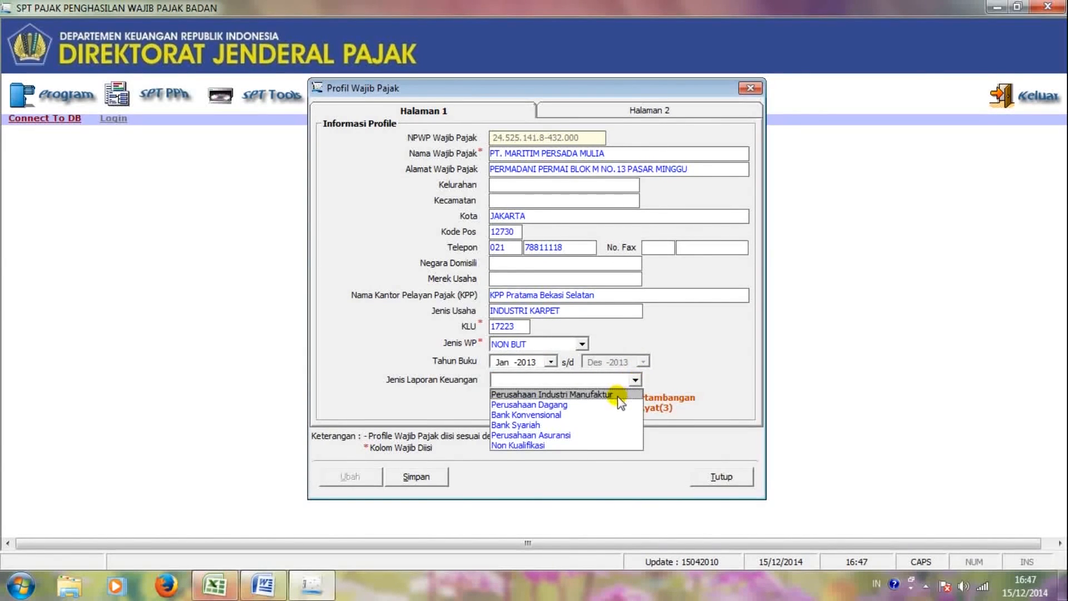
{"action": "left_click", "coordinate": [618, 396]}
{"action": "left_click", "coordinate": [612, 111]}
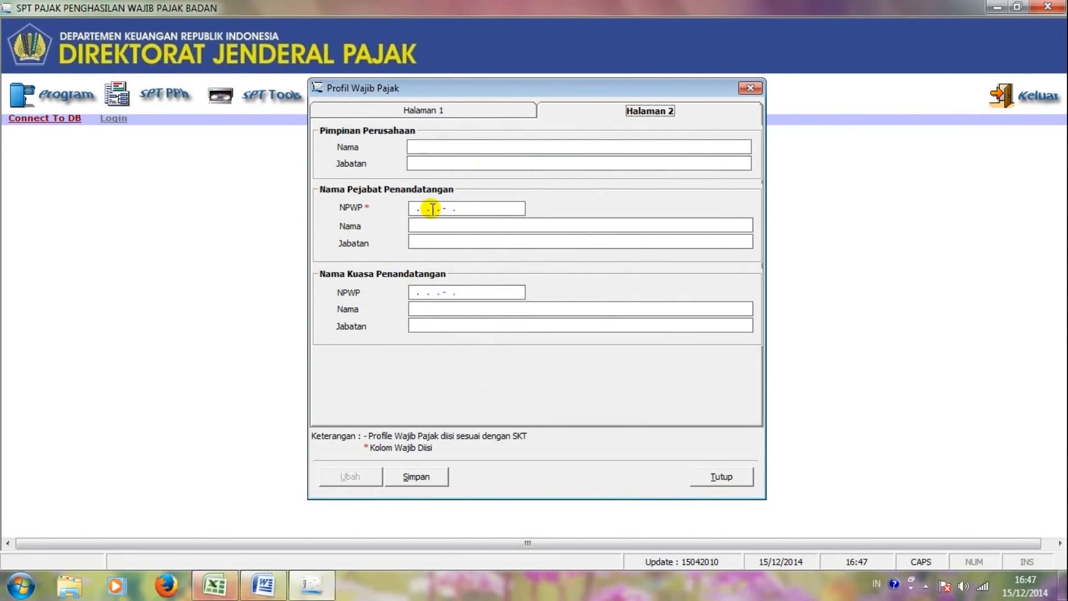
Step: Enter the signing official's NPWP, full name and the position DIREKTUR UTAMA
{"action": "left_click", "coordinate": [412, 210]}
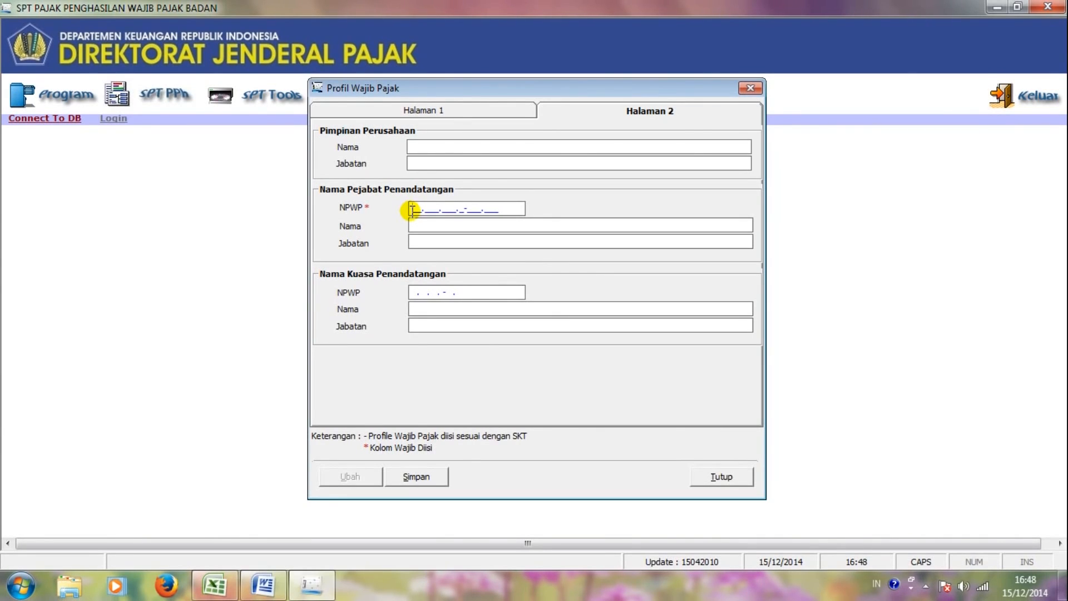
{"action": "key", "text": "Tab"}
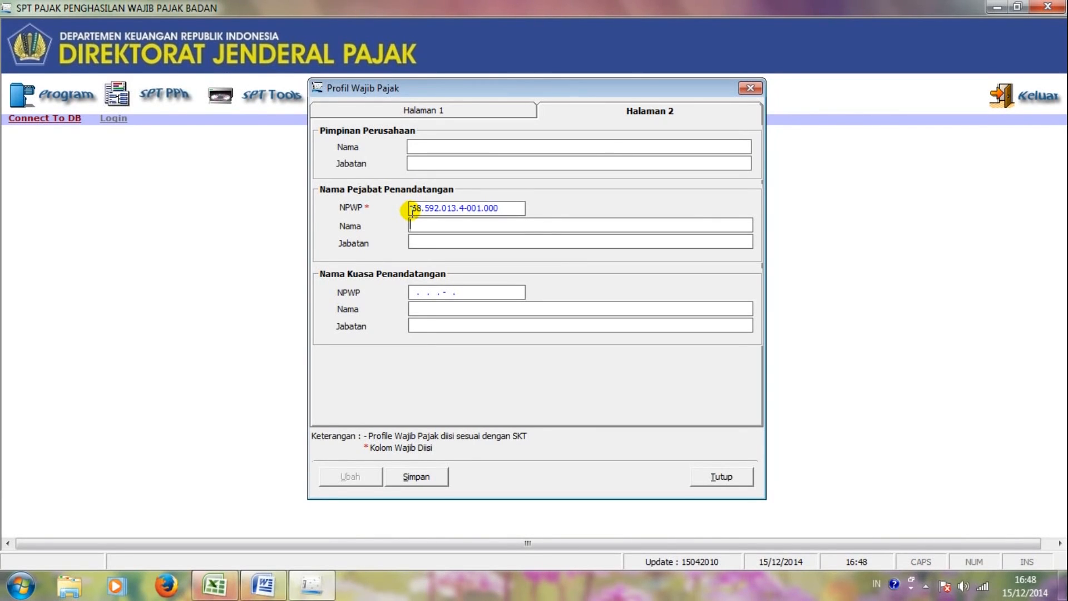
{"action": "key", "text": "Caps_Lock"}
{"action": "key", "text": "Tab"}
{"action": "type", "text": "DIREKTUR UTAMA"}
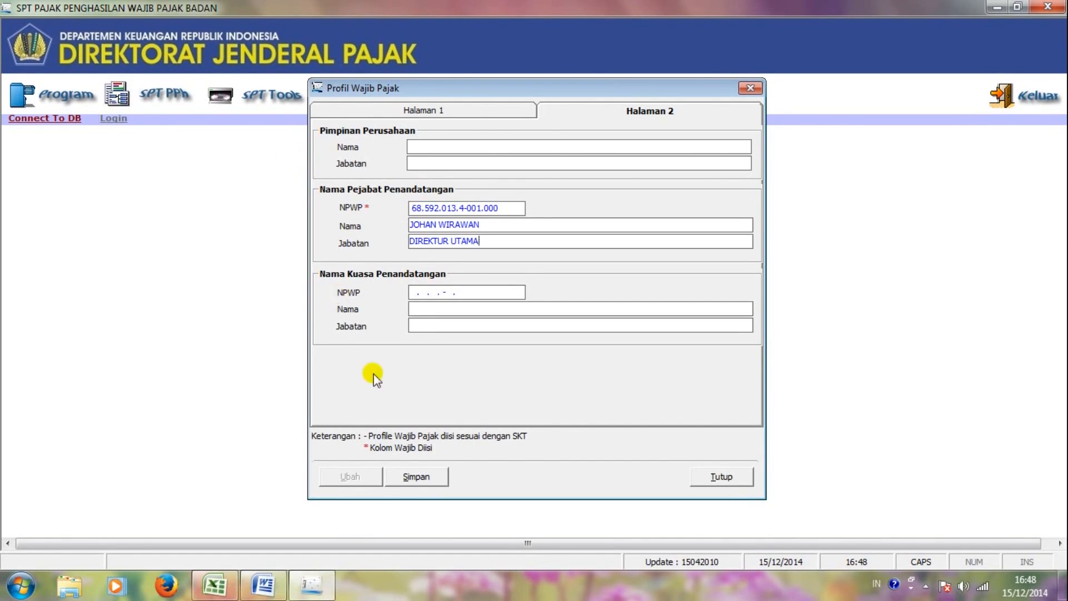
{"action": "left_click", "coordinate": [428, 474]}
Step: Save the taxpayer profile, confirm, and dismiss the Data Berhasil Disimpan message
{"action": "left_click", "coordinate": [435, 112]}
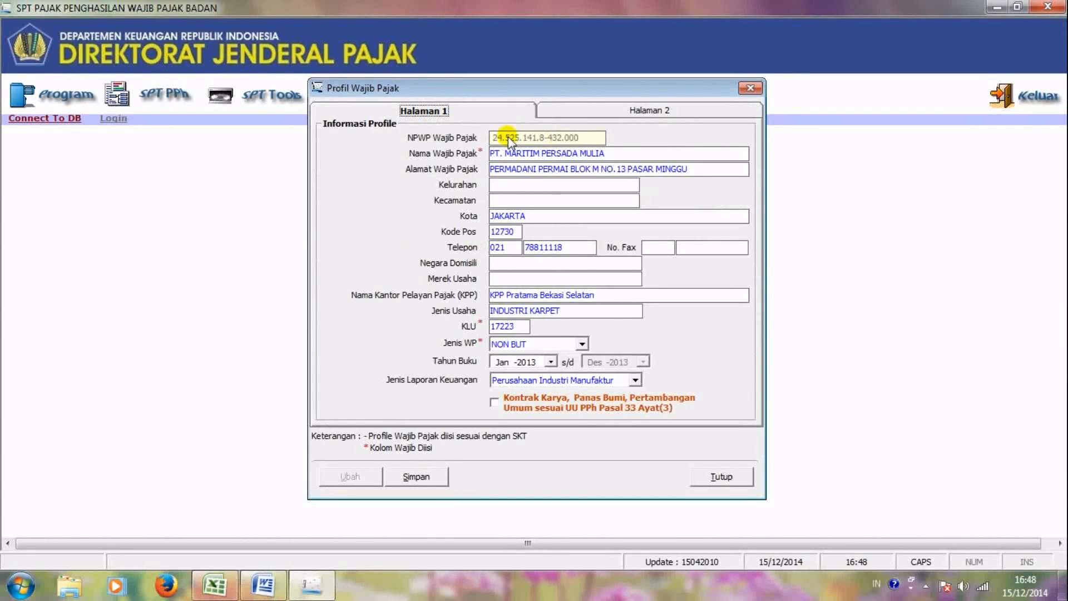
{"action": "left_click", "coordinate": [614, 111]}
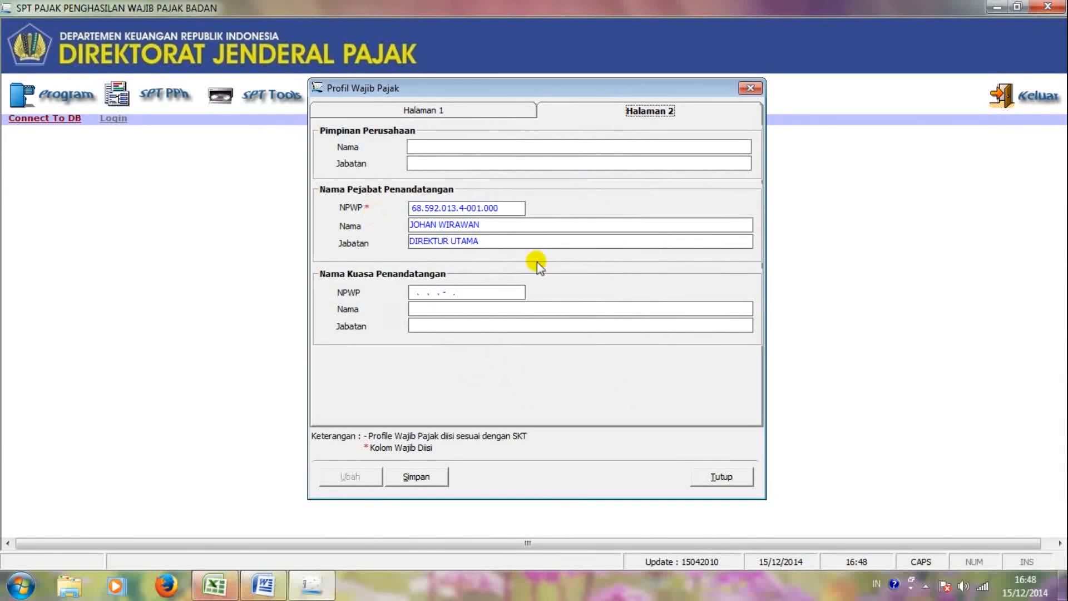
{"action": "left_click", "coordinate": [411, 478]}
{"action": "left_click", "coordinate": [492, 347]}
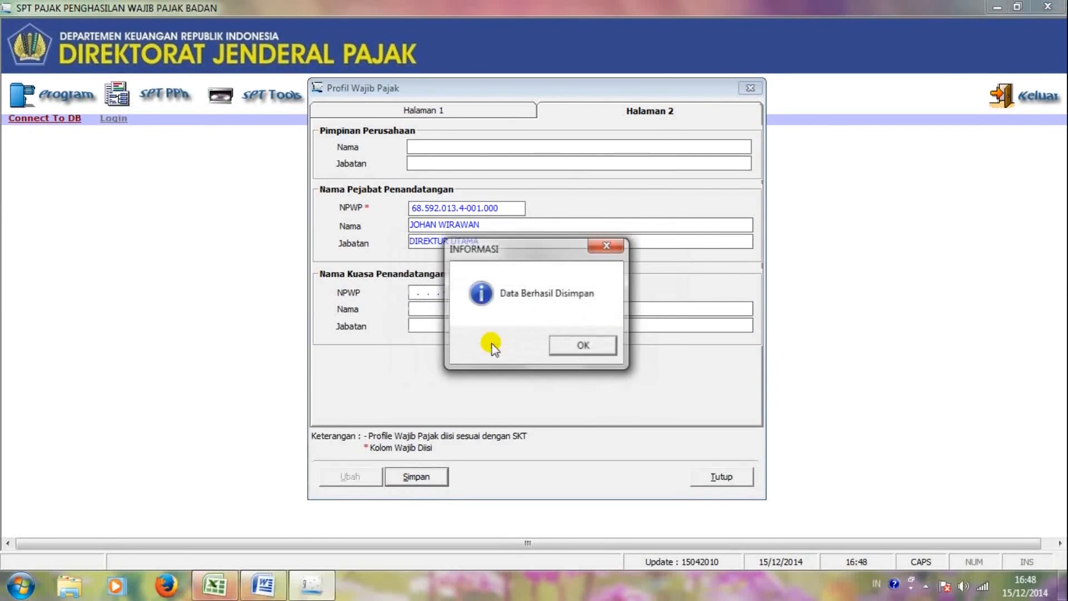
{"action": "left_click", "coordinate": [562, 345]}
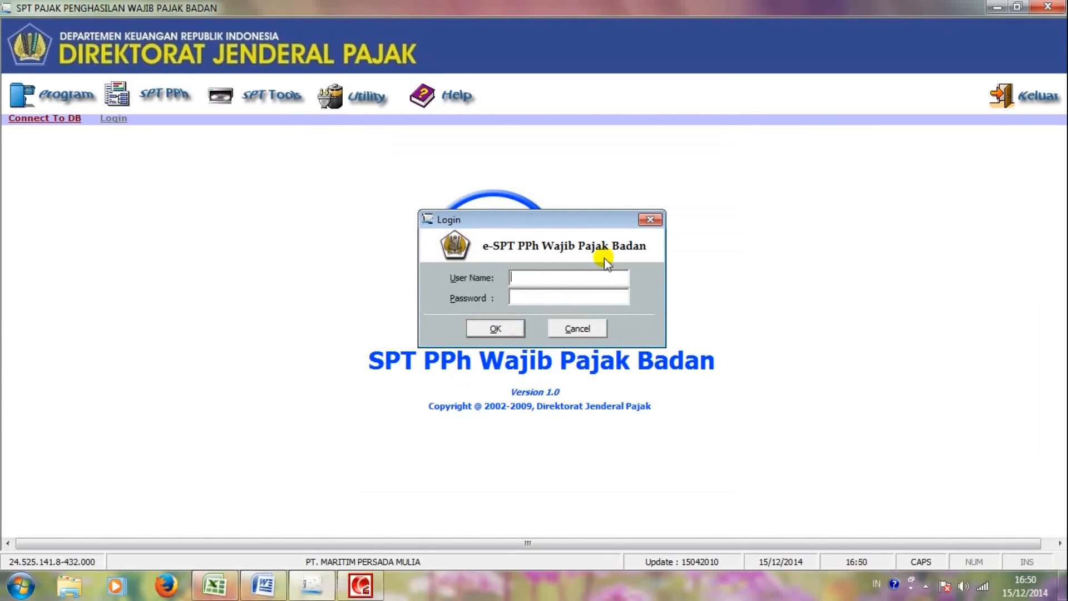
Step: Log in with the administrator user name and the account password
{"action": "type", "text": "ADMINISTR"}
{"action": "type", "text": "ATOR"}
{"action": "type", "text": "***"}
{"action": "key", "text": "Return"}
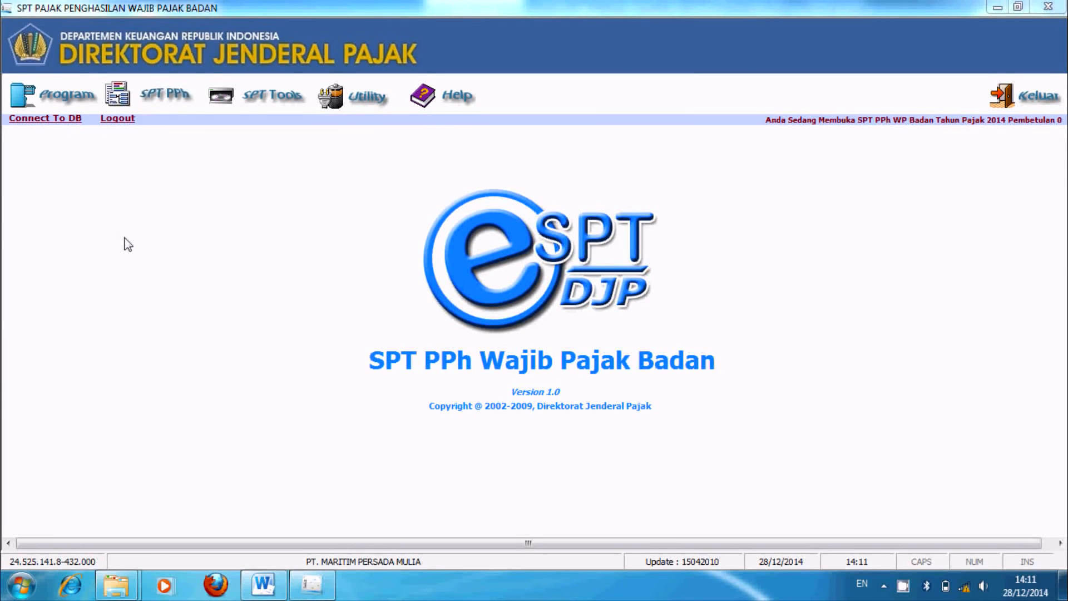
Step: Open Daftar Penyusutan dan Amortisasi Fiskal from SPT PPh > Lampiran Khusus
{"action": "left_click", "coordinate": [159, 105]}
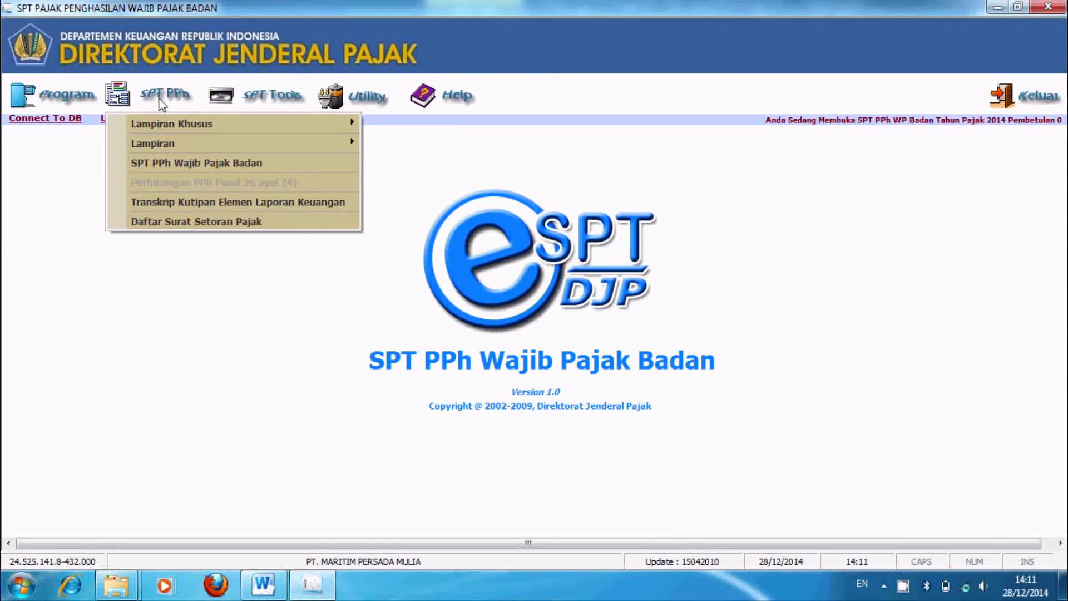
{"action": "mouse_move", "coordinate": [158, 126]}
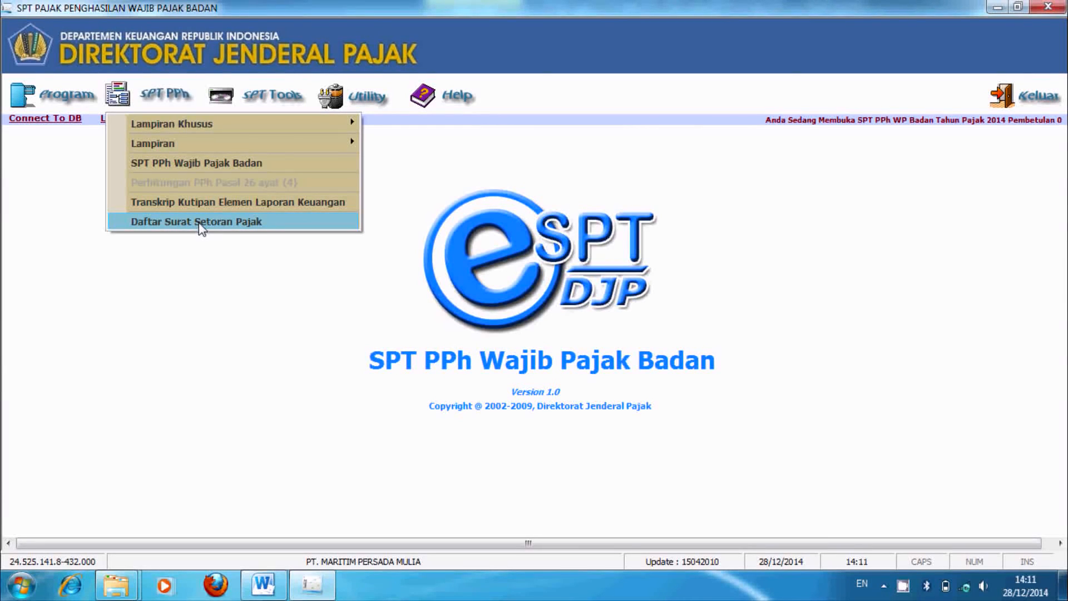
{"action": "mouse_move", "coordinate": [197, 125]}
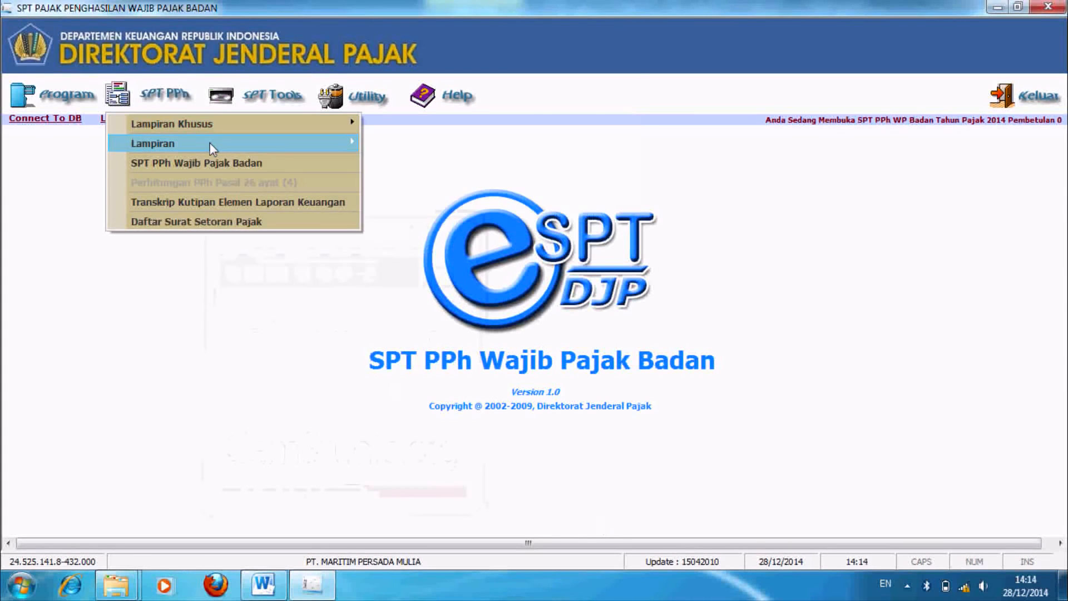
{"action": "mouse_move", "coordinate": [209, 142]}
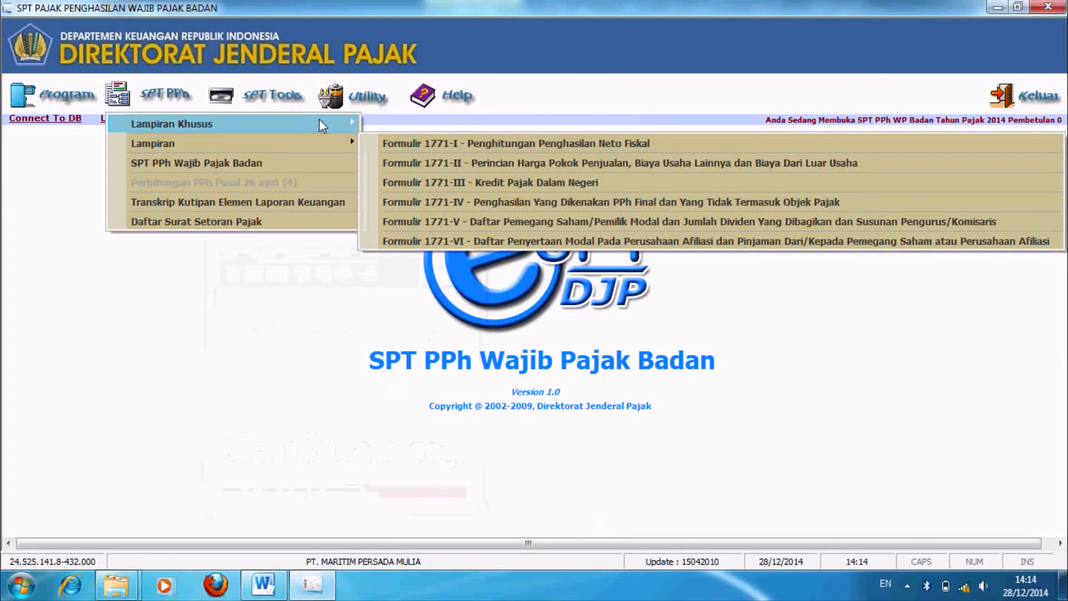
{"action": "mouse_move", "coordinate": [322, 126]}
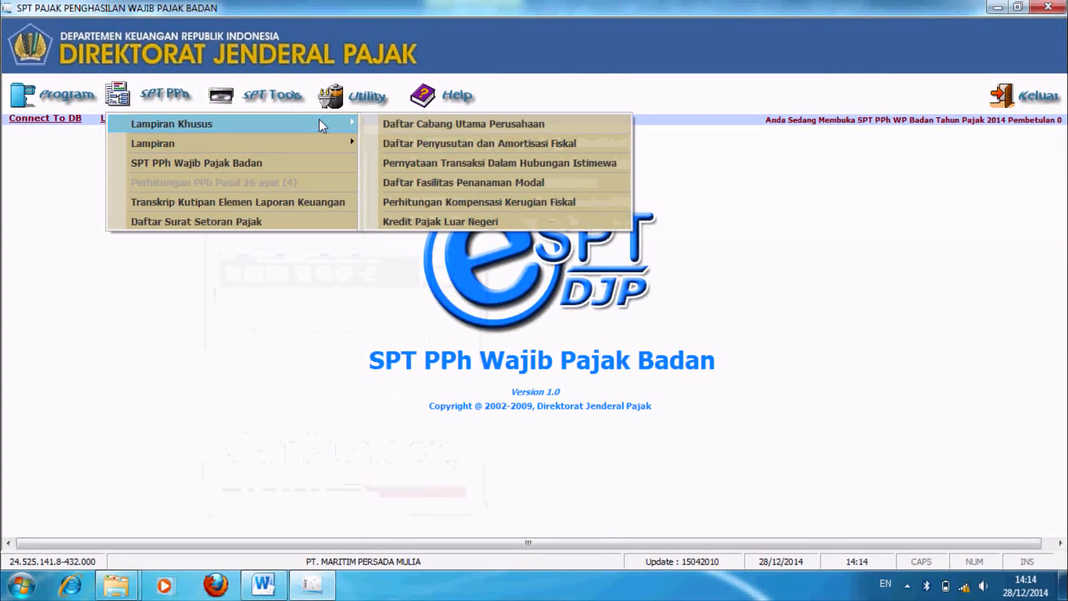
{"action": "left_click", "coordinate": [430, 143]}
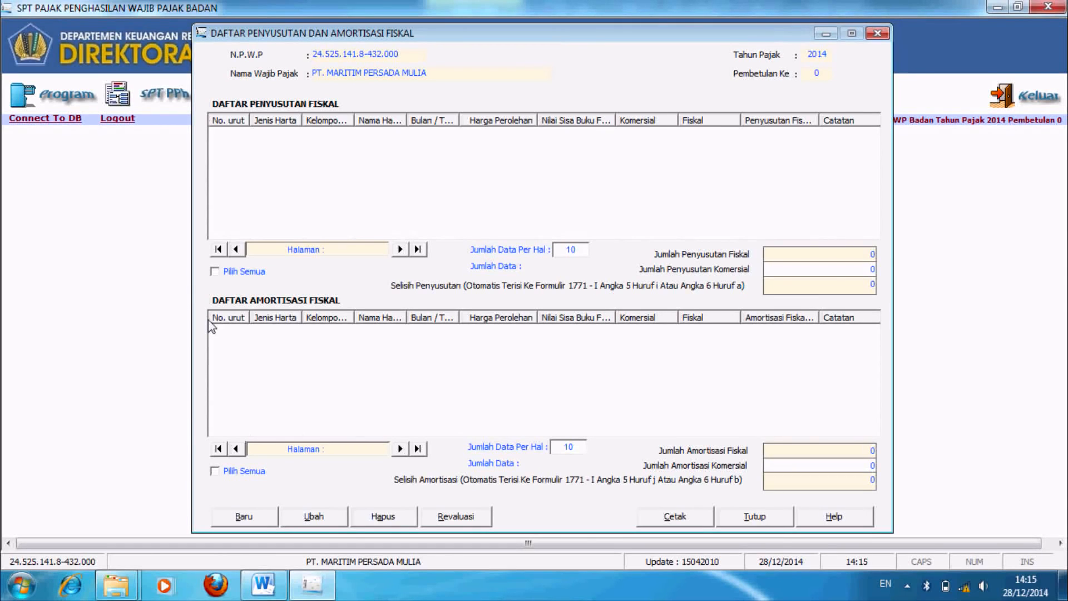
Step: Start a new depreciation entry, then view the Data Aktiva Tetap table in the Word module
{"action": "left_click", "coordinate": [239, 517]}
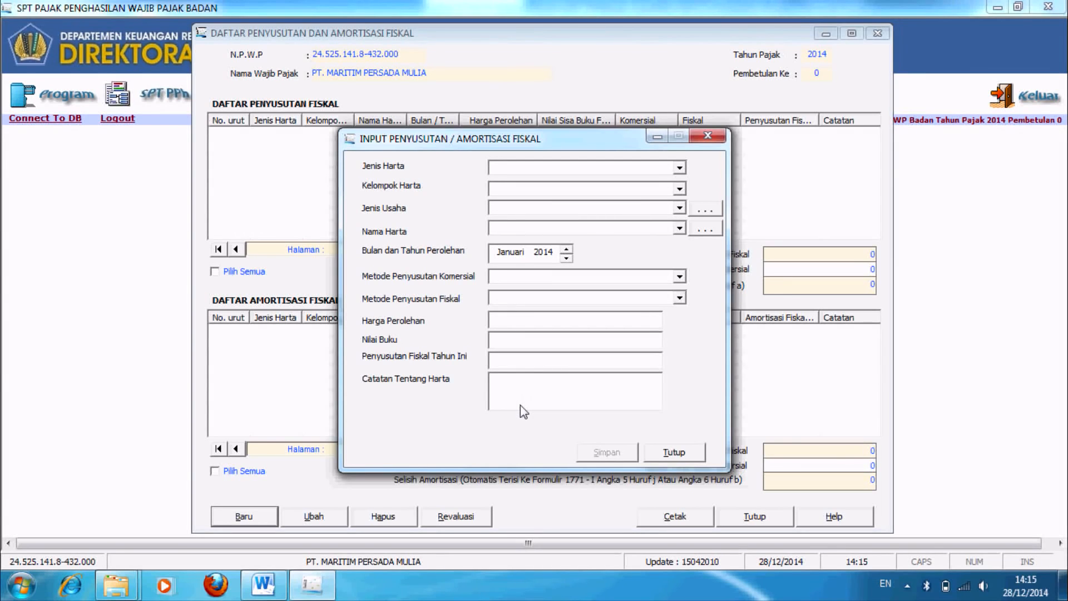
{"action": "key", "text": "alt+Tab"}
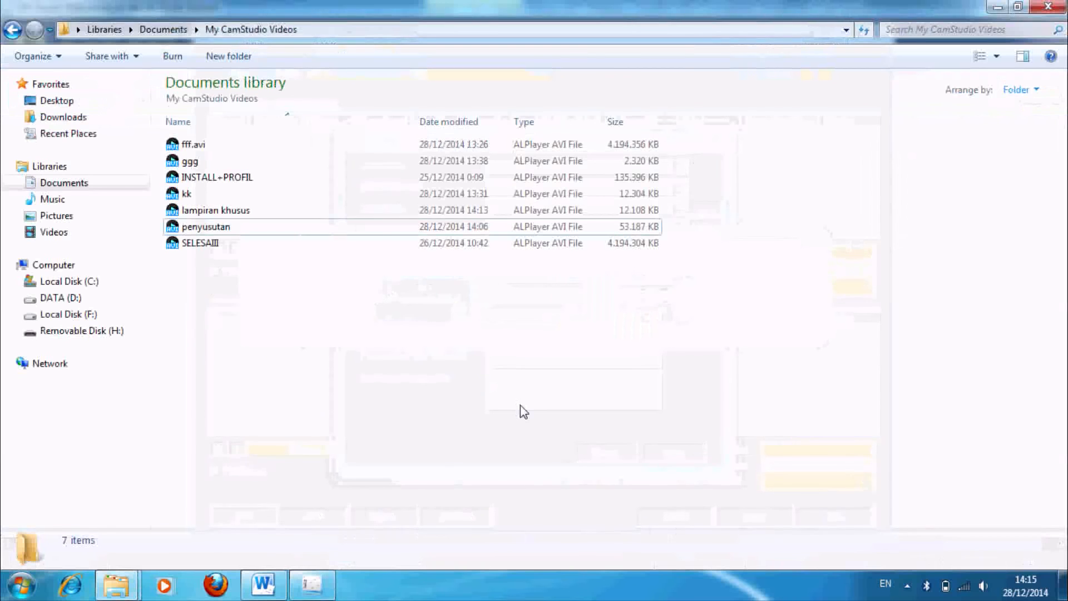
{"action": "left_click", "coordinate": [312, 585]}
{"action": "left_click", "coordinate": [268, 585]}
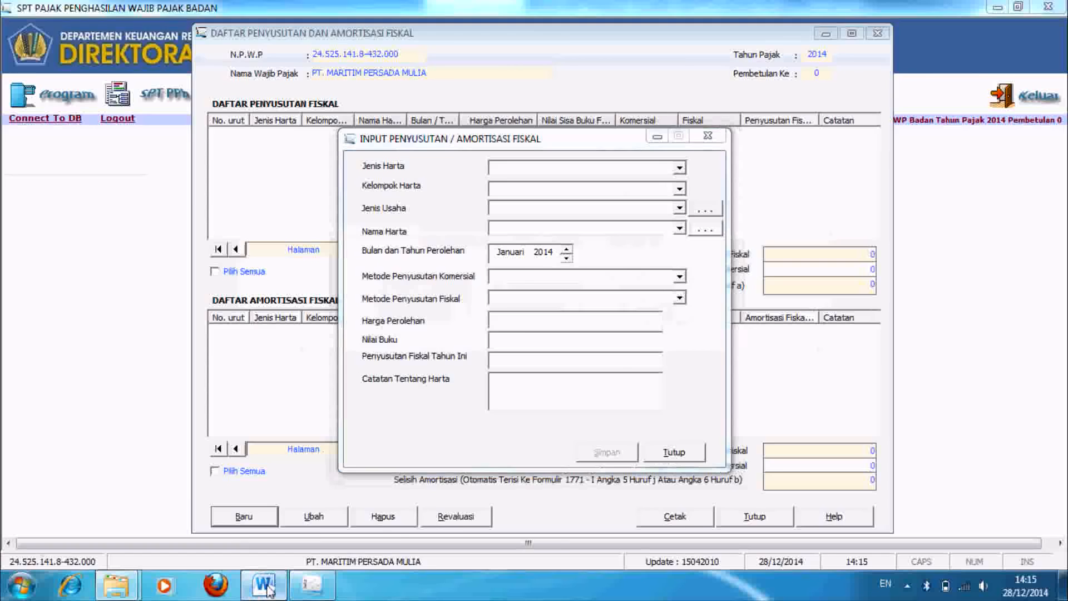
{"action": "scroll", "coordinate": [532, 355], "scroll_direction": "down", "scroll_amount": 20}
{"action": "scroll", "coordinate": [531, 355], "scroll_direction": "down", "scroll_amount": 5}
{"action": "scroll", "coordinate": [531, 355], "scroll_direction": "up", "scroll_amount": 3}
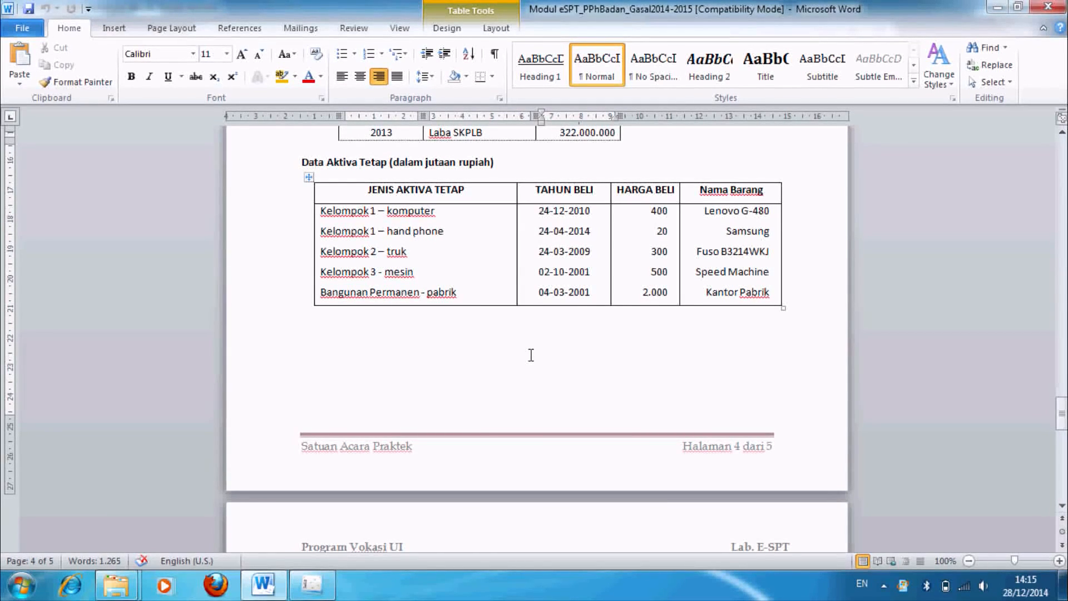
Step: Set the asset to Harta Berwujud, Kelompok 1, Semua jenis usaha
{"action": "key", "text": "alt+Tab"}
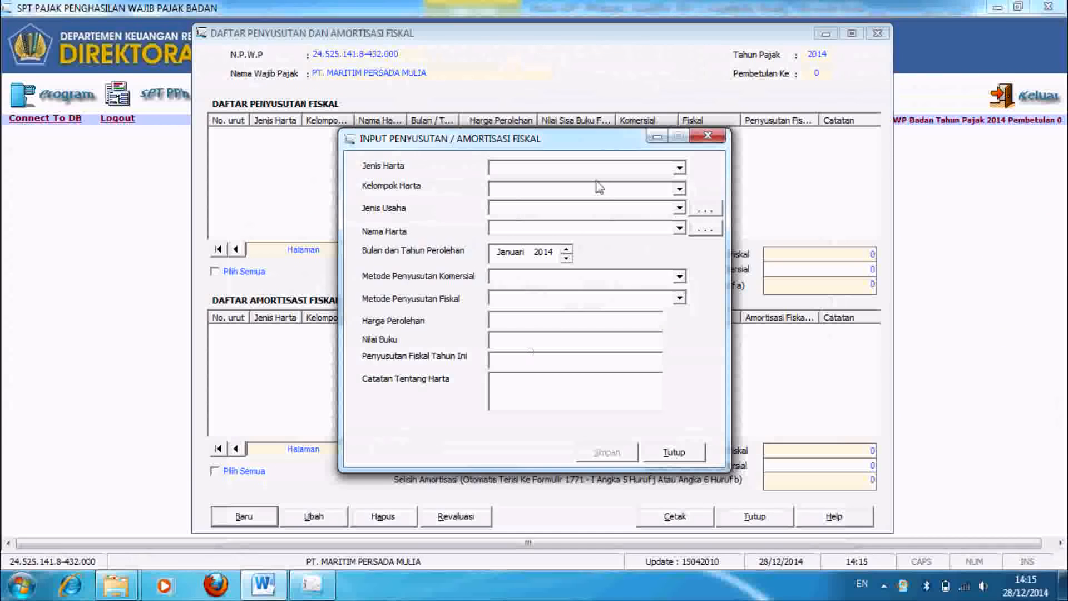
{"action": "left_click", "coordinate": [680, 167]}
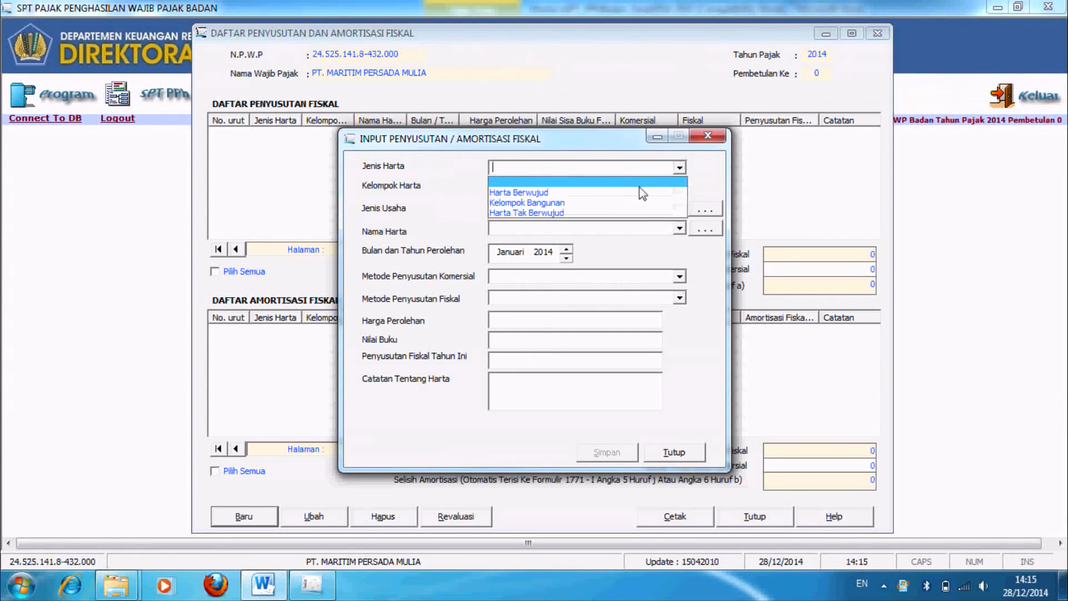
{"action": "left_click", "coordinate": [618, 183]}
{"action": "left_click", "coordinate": [680, 189]}
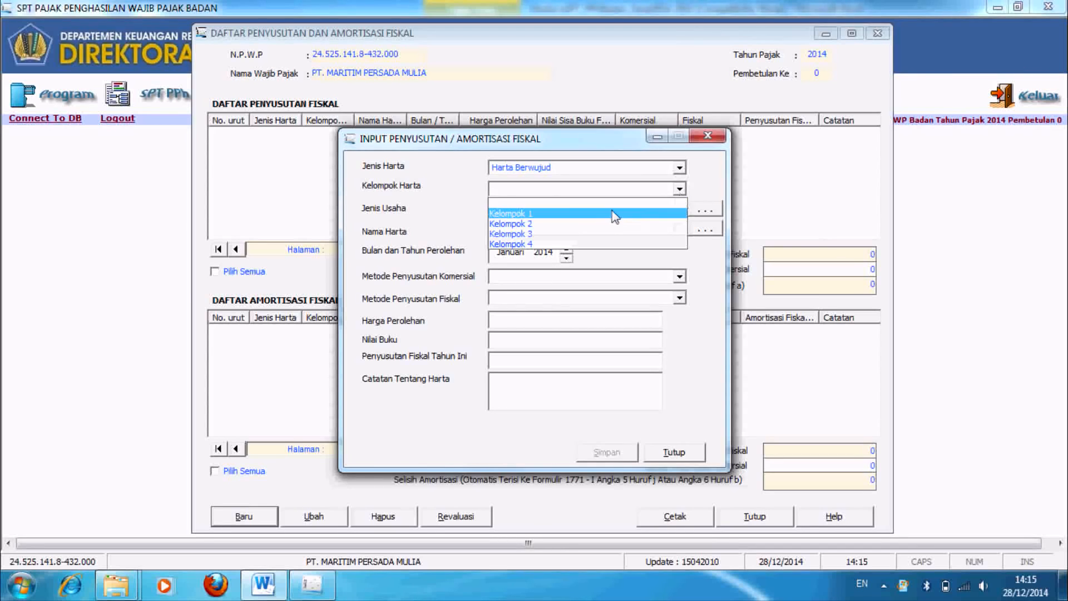
{"action": "left_click", "coordinate": [610, 211]}
{"action": "left_click", "coordinate": [679, 208]}
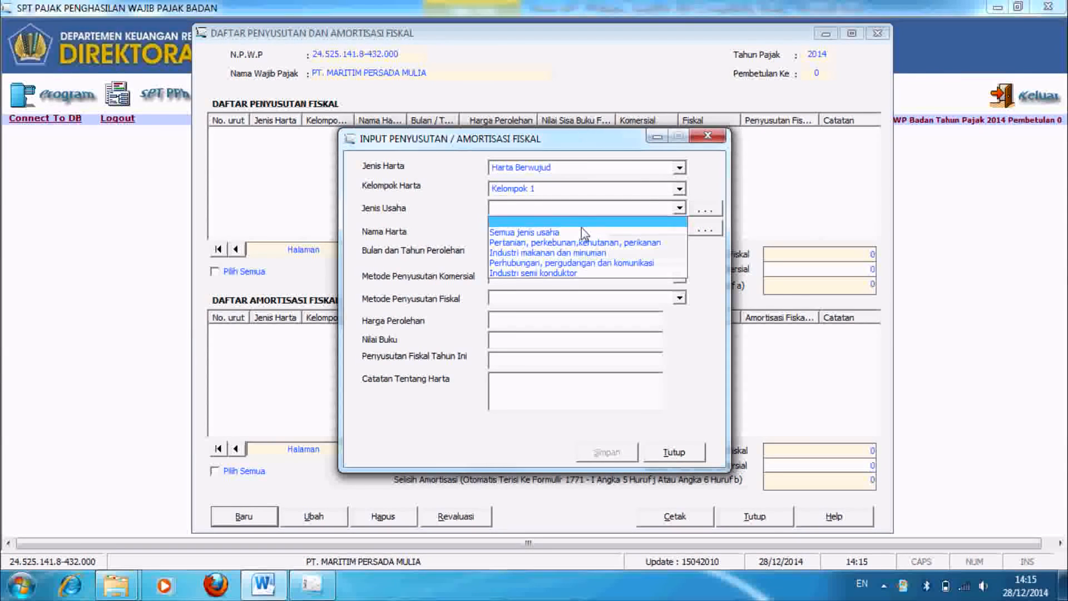
{"action": "left_click", "coordinate": [584, 230]}
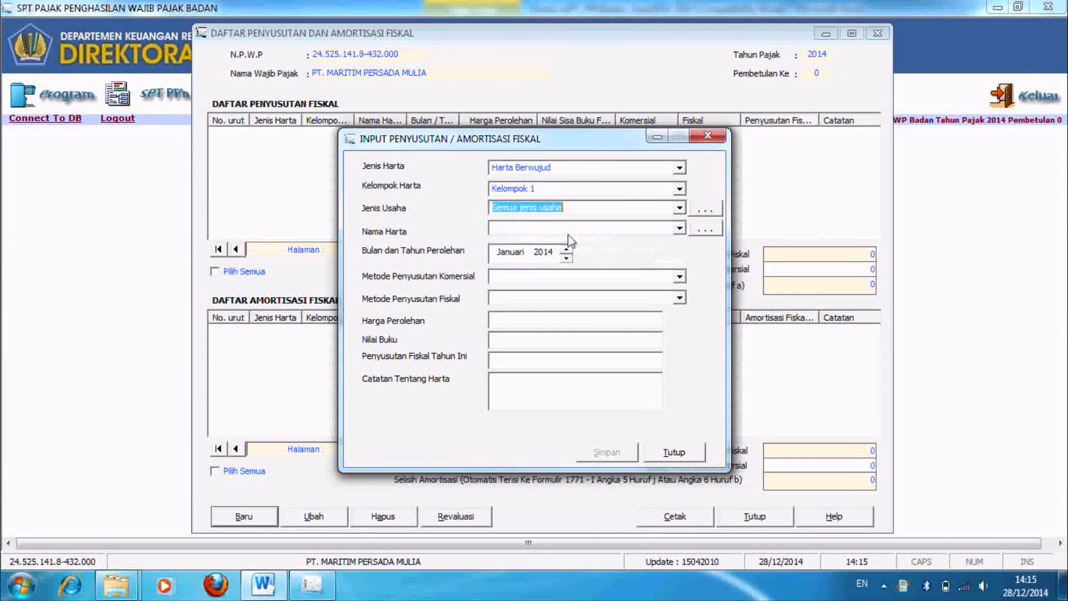
{"action": "left_click", "coordinate": [679, 229]}
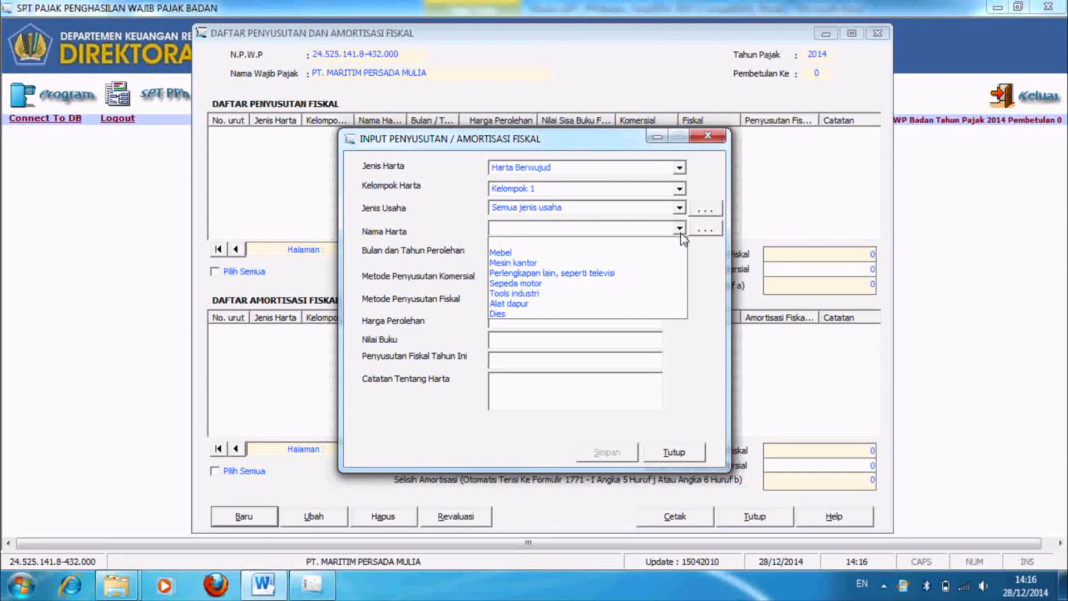
{"action": "left_click", "coordinate": [714, 234]}
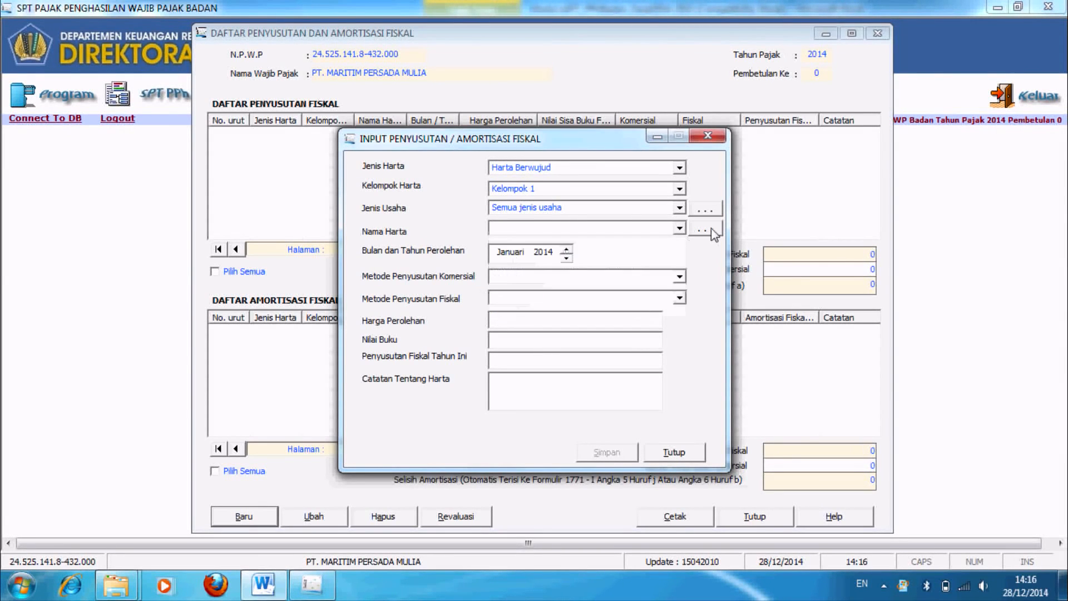
Step: Add Komputer as a new asset name in the Nama Harta reference list
{"action": "left_click", "coordinate": [712, 229]}
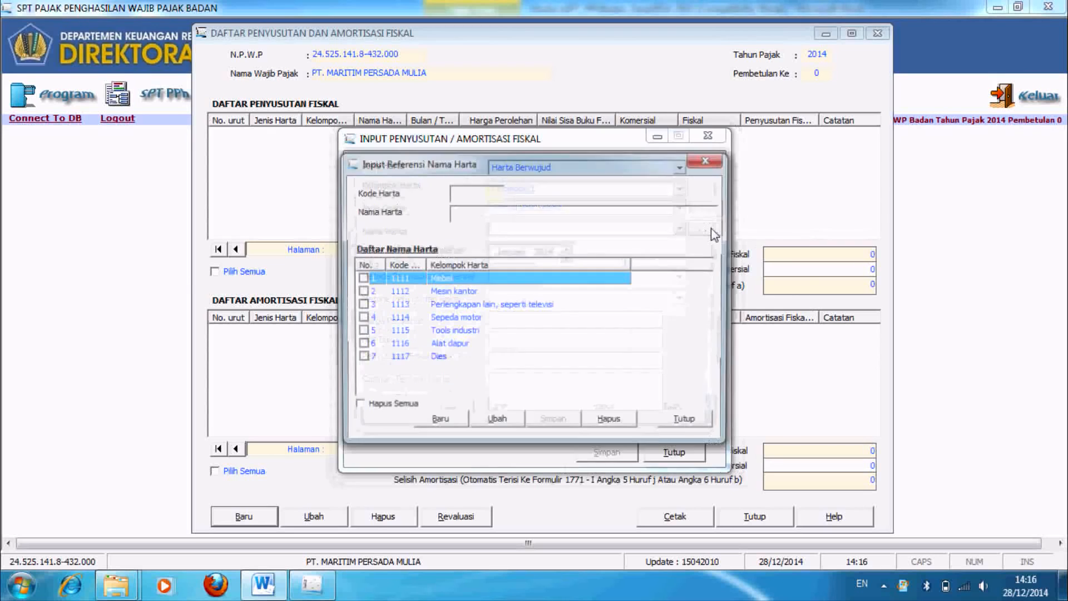
{"action": "left_click", "coordinate": [437, 423]}
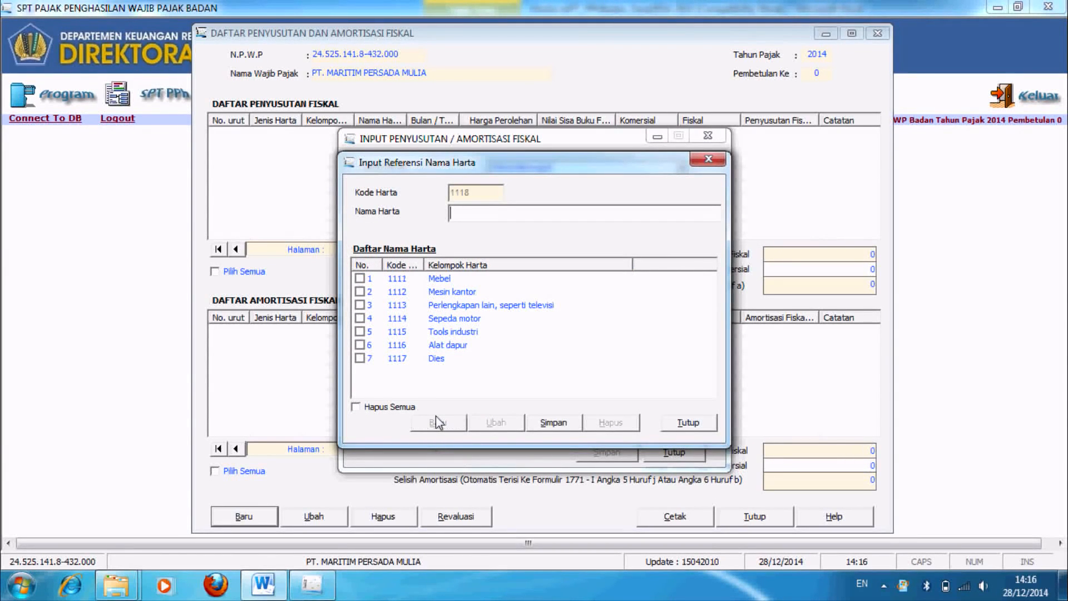
{"action": "key", "text": "Caps_Lock"}
{"action": "type", "text": "K"}
{"action": "key", "text": "Caps_Lock"}
{"action": "type", "text": "omputer"}
{"action": "left_click", "coordinate": [540, 430]}
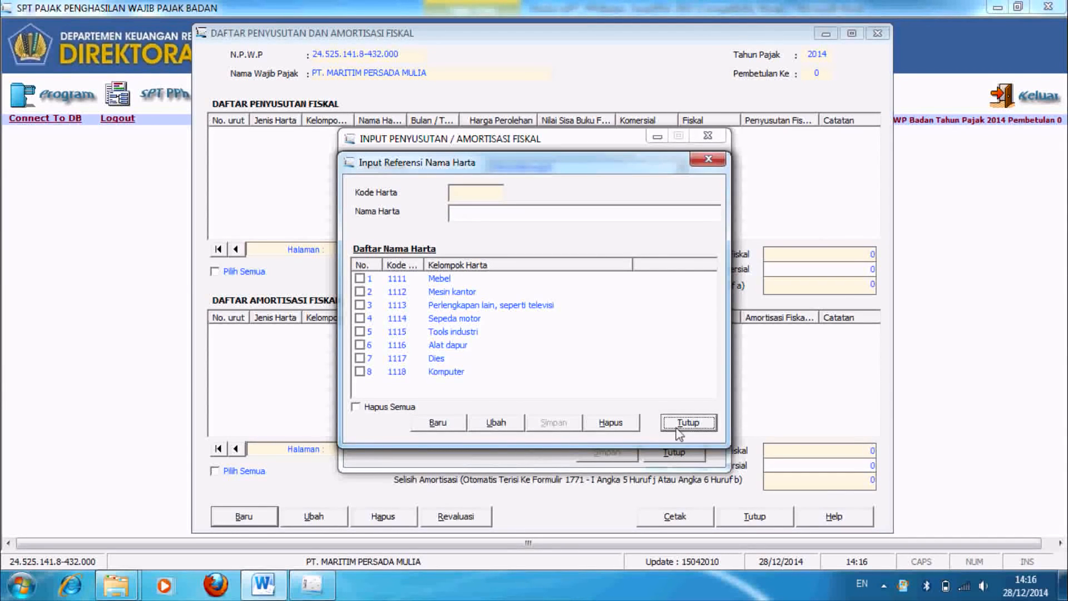
{"action": "left_click", "coordinate": [688, 424]}
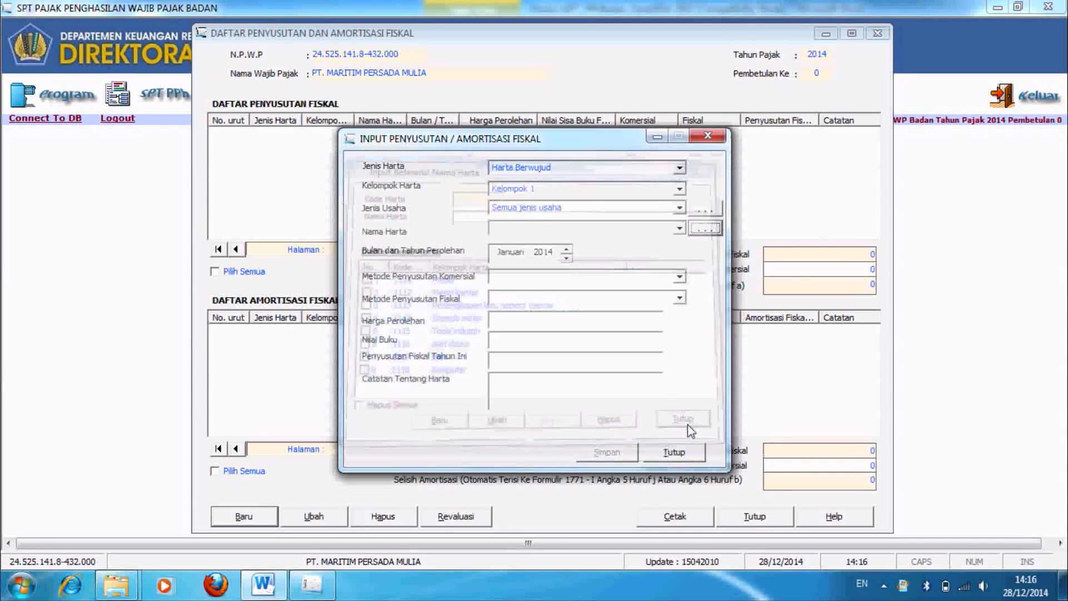
Step: Choose Komputer, acquired Desember 2010, with Garis Lurus for both commercial and fiscal methods
{"action": "left_click", "coordinate": [680, 228]}
{"action": "scroll", "coordinate": [680, 281], "scroll_direction": "down", "scroll_amount": 3}
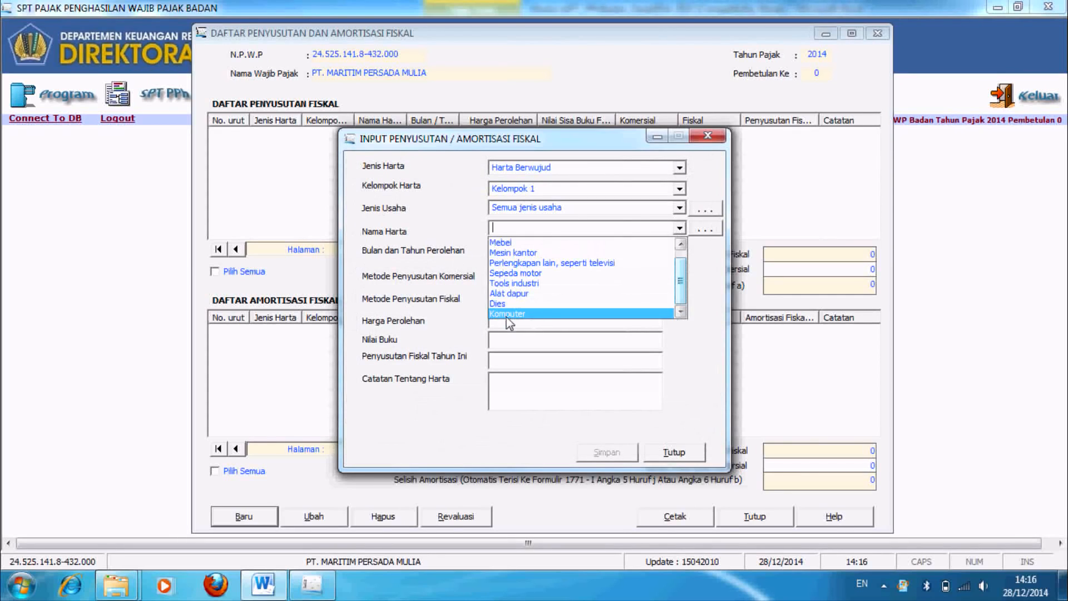
{"action": "left_click", "coordinate": [512, 315]}
{"action": "left_click", "coordinate": [527, 254]}
{"action": "left_click", "coordinate": [566, 258]}
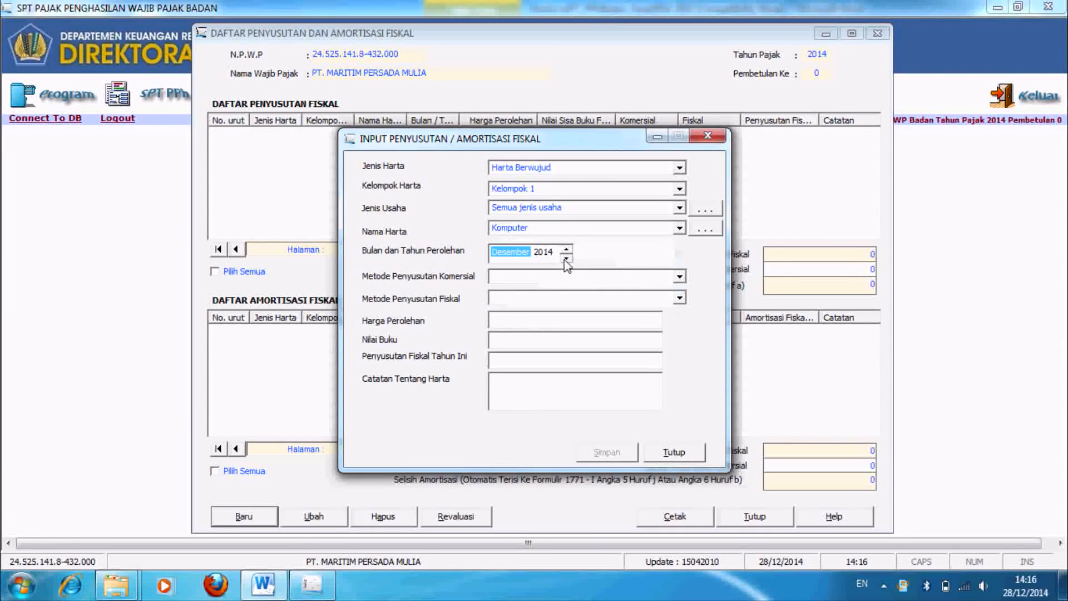
{"action": "left_click", "coordinate": [545, 251]}
{"action": "left_click", "coordinate": [566, 259]}
{"action": "left_click", "coordinate": [566, 258]}
{"action": "left_click", "coordinate": [588, 279]}
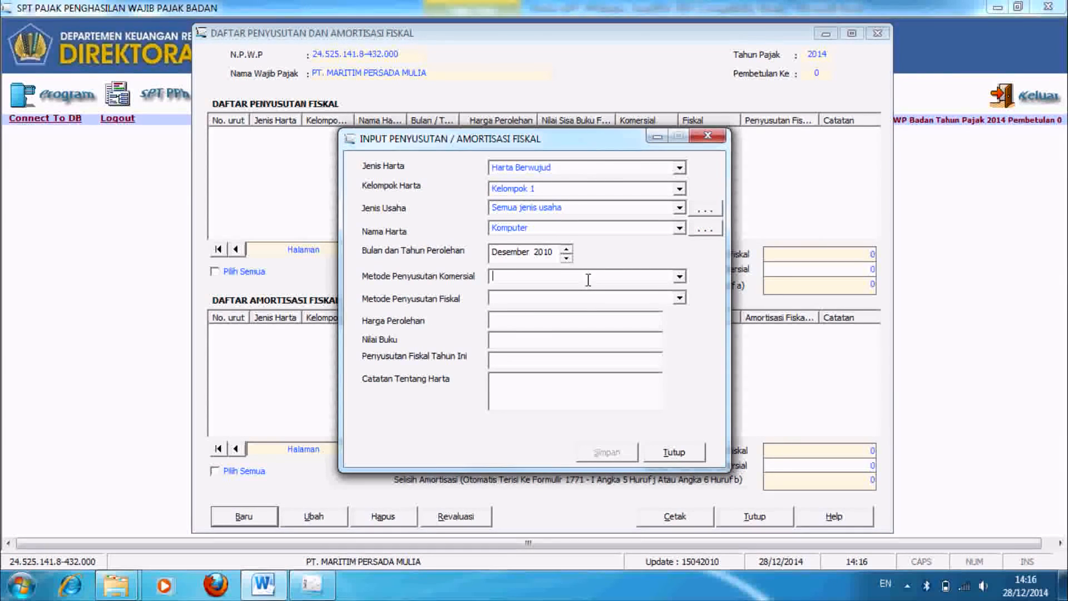
{"action": "left_click", "coordinate": [679, 277]}
{"action": "left_click", "coordinate": [621, 301]}
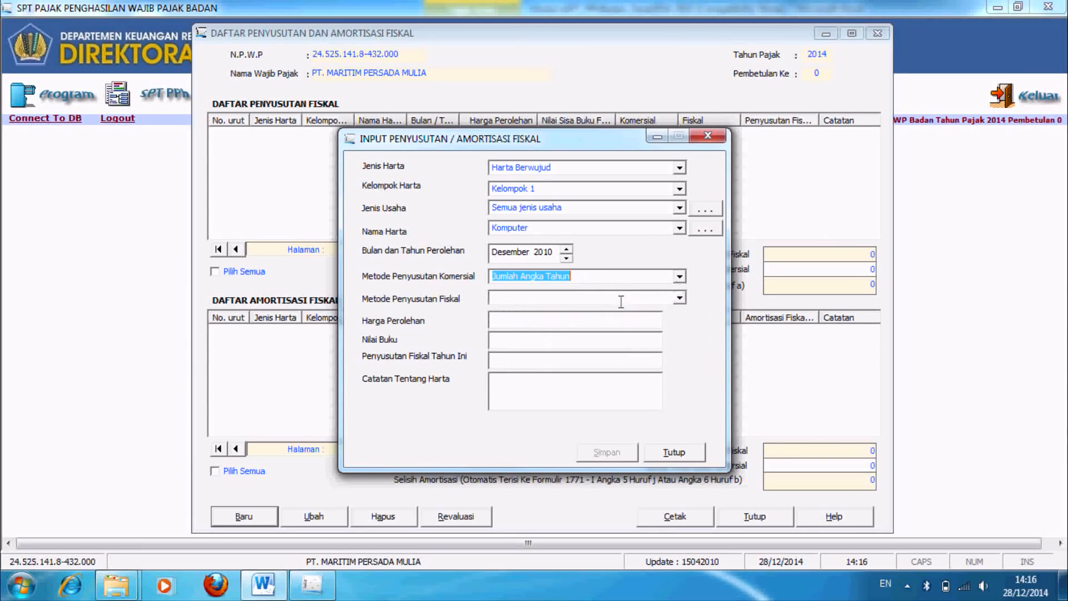
{"action": "left_click", "coordinate": [680, 276]}
{"action": "left_click", "coordinate": [629, 304]}
{"action": "left_click", "coordinate": [680, 299]}
{"action": "left_click", "coordinate": [623, 314]}
Step: Enter cost 400.000.000, depreciation 91666667 and note Lenovo J-480, then save the entry
{"action": "left_click", "coordinate": [607, 319]}
{"action": "type", "text": "400.000.000"}
{"action": "key", "text": "Tab"}
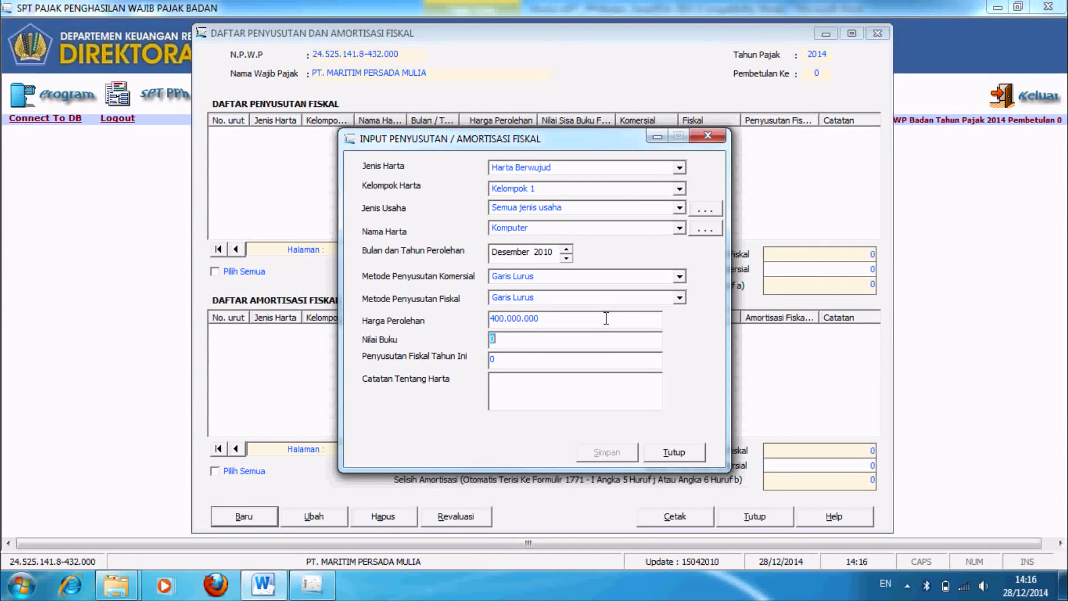
{"action": "key", "text": "Tab"}
{"action": "type", "text": "91666667"}
{"action": "left_click", "coordinate": [528, 383]}
{"action": "type", "text": "Lenovo"}
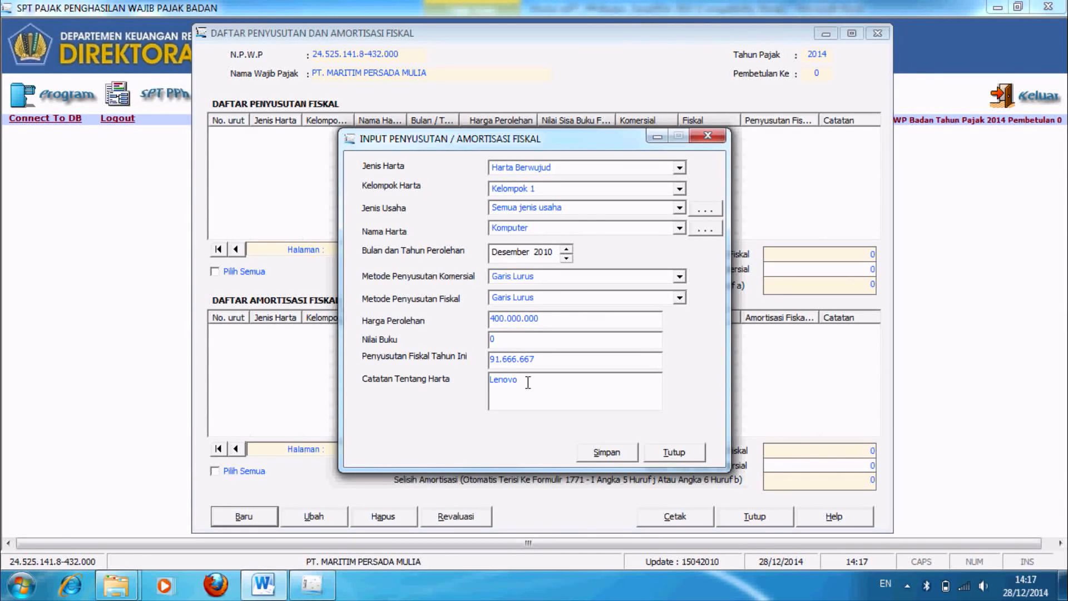
{"action": "key", "text": "Caps_Lock"}
{"action": "type", "text": "J-480"}
{"action": "left_click", "coordinate": [616, 457]}
{"action": "left_click", "coordinate": [543, 346]}
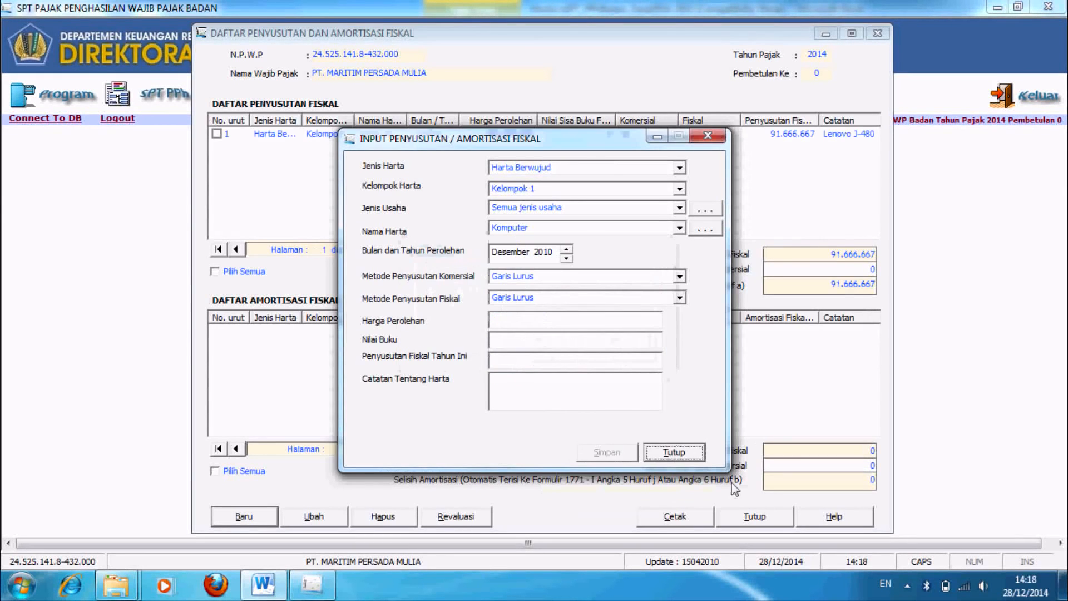
{"action": "left_click", "coordinate": [676, 452]}
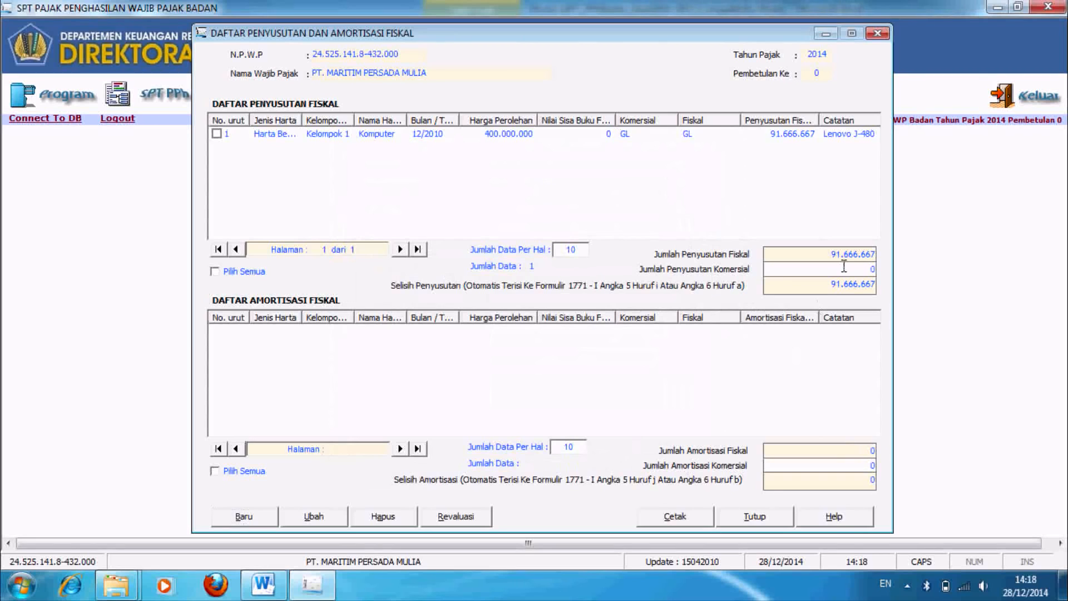
Step: Check the Word asset table, then start a Harta Berwujud, Kelompok 1, Semua jenis usaha entry
{"action": "left_click", "coordinate": [868, 269]}
{"action": "key", "text": "alt+Tab"}
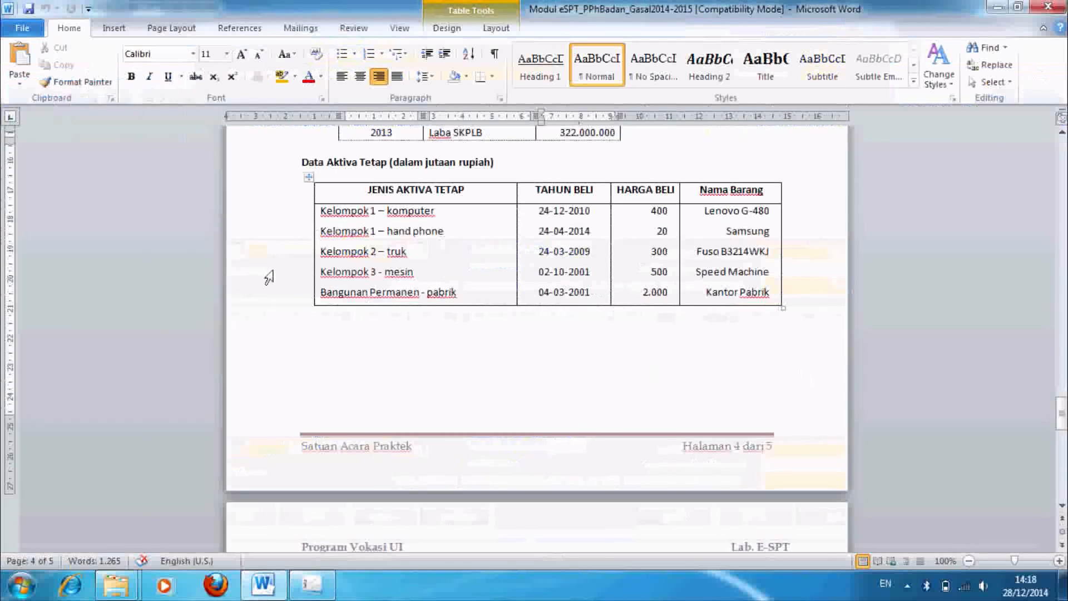
{"action": "key", "text": "alt+Tab"}
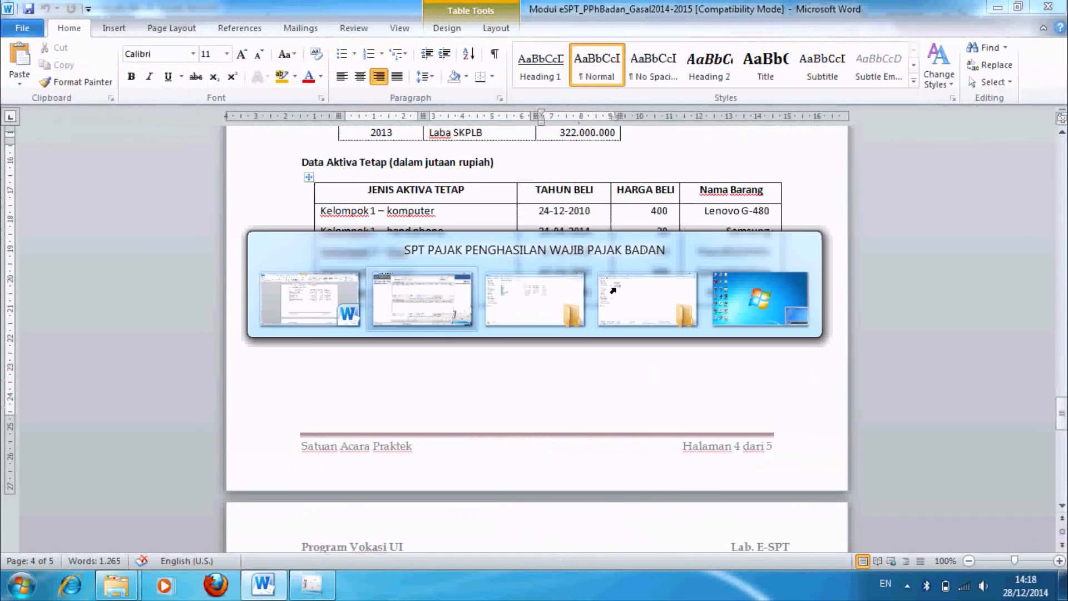
{"action": "left_click", "coordinate": [247, 516]}
{"action": "left_click", "coordinate": [680, 167]}
{"action": "left_click", "coordinate": [616, 191]}
{"action": "left_click", "coordinate": [680, 189]}
{"action": "left_click", "coordinate": [635, 217]}
{"action": "left_click", "coordinate": [679, 208]}
{"action": "left_click", "coordinate": [609, 232]}
Step: Add Handphone as a new asset name in the Nama Harta reference list
{"action": "left_click", "coordinate": [680, 229]}
{"action": "left_click_drag", "start_coordinate": [680, 276], "coordinate": [680, 295]}
{"action": "left_click", "coordinate": [705, 229]}
{"action": "left_click", "coordinate": [705, 230]}
{"action": "left_click", "coordinate": [437, 422]}
{"action": "type", "text": "Handphone"}
{"action": "left_click", "coordinate": [534, 423]}
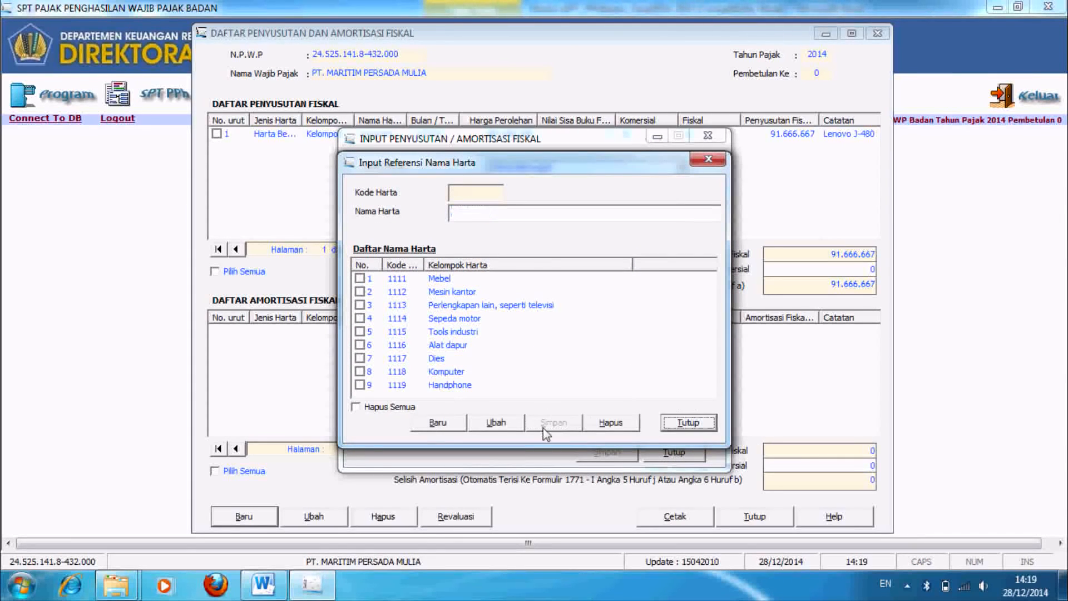
Step: Choose Handphone, acquired April 2014, with Garis Lurus for both depreciation methods
{"action": "left_click", "coordinate": [703, 426]}
{"action": "left_click", "coordinate": [680, 228]}
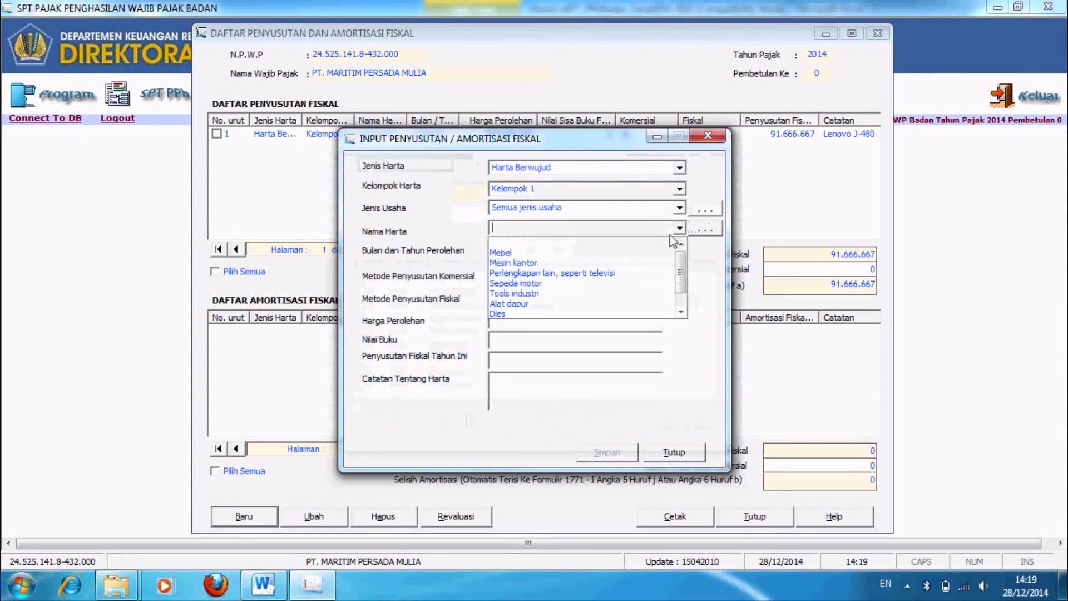
{"action": "scroll", "coordinate": [512, 301], "scroll_direction": "down", "scroll_amount": 2}
{"action": "left_click", "coordinate": [512, 315]}
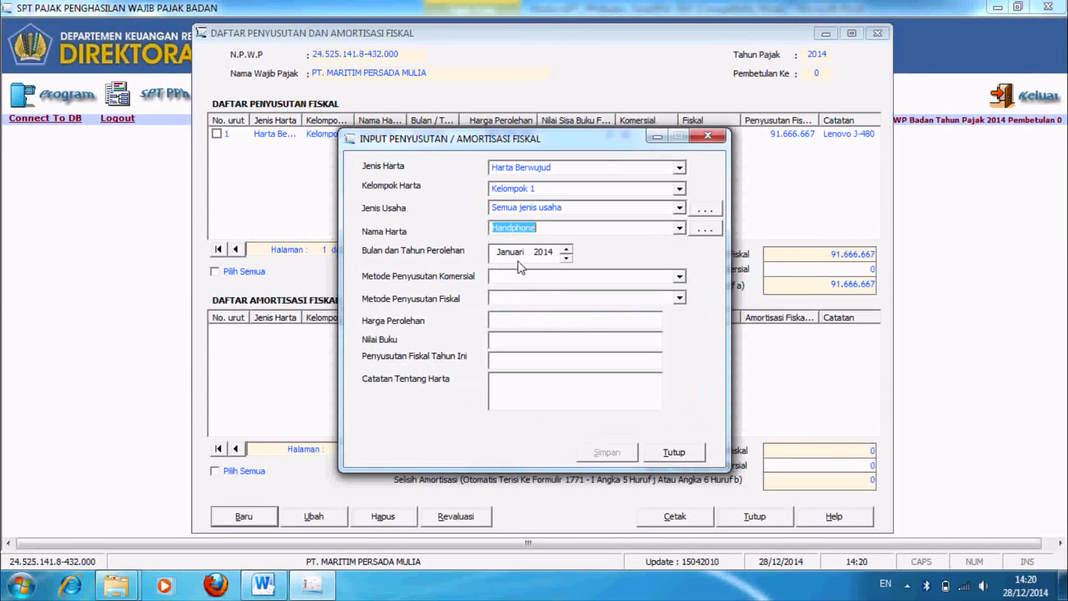
{"action": "left_click", "coordinate": [510, 252]}
{"action": "left_click", "coordinate": [566, 249]}
{"action": "left_click", "coordinate": [567, 249]}
{"action": "left_click", "coordinate": [566, 249]}
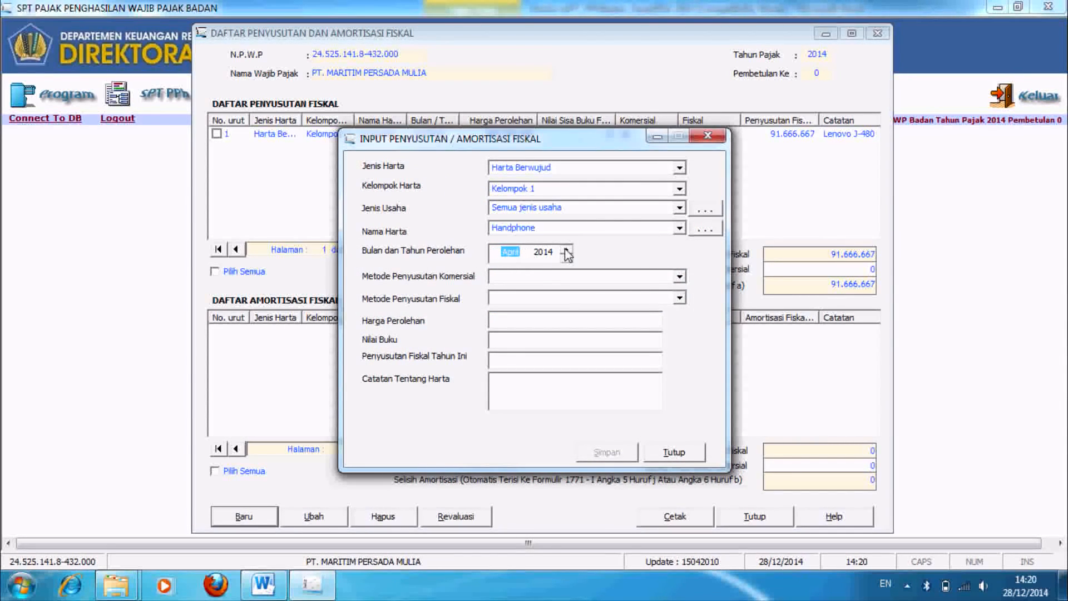
{"action": "left_click", "coordinate": [679, 277]}
{"action": "left_click", "coordinate": [509, 298]}
{"action": "left_click", "coordinate": [679, 298]}
{"action": "left_click", "coordinate": [644, 322]}
Step: Enter cost 20.000.000, book value 0 and note Samsung, then save the entry
{"action": "left_click", "coordinate": [604, 320]}
{"action": "type", "text": "20.000.000"}
{"action": "key", "text": "Tab"}
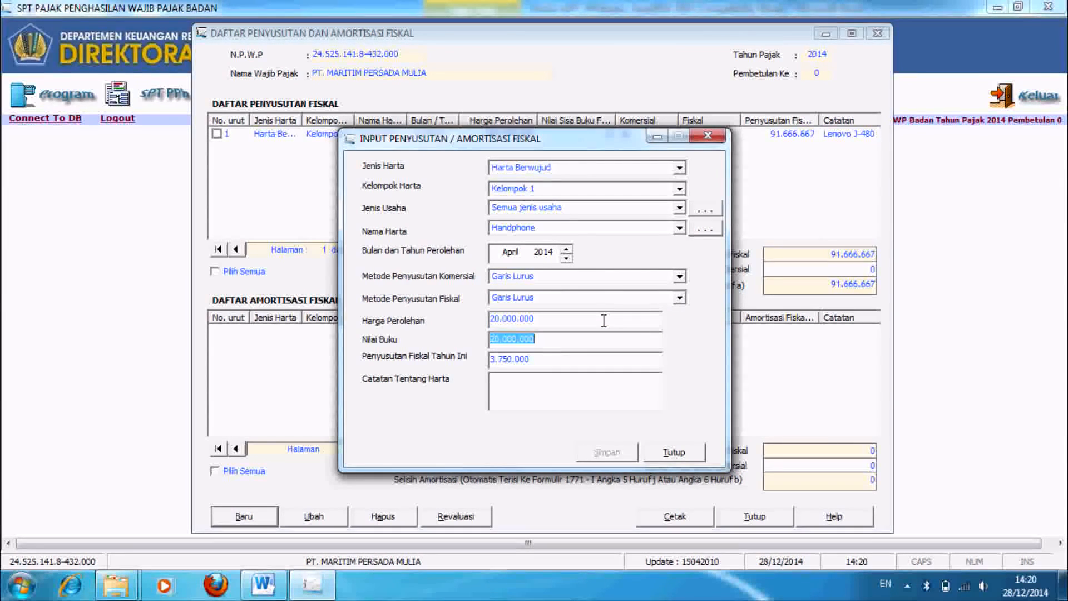
{"action": "key", "text": "BackSpace"}
{"action": "type", "text": "0"}
{"action": "key", "text": "Tab"}
{"action": "key", "text": "Tab"}
{"action": "type", "text": "s"}
{"action": "key", "text": "Caps_Lock"}
{"action": "type", "text": "AM"}
{"action": "key", "text": "BackSpace"}
{"action": "key", "text": "BackSpace"}
{"action": "key", "text": "BackSpace"}
{"action": "key", "text": "Caps_Lock"}
{"action": "type", "text": "Samsung"}
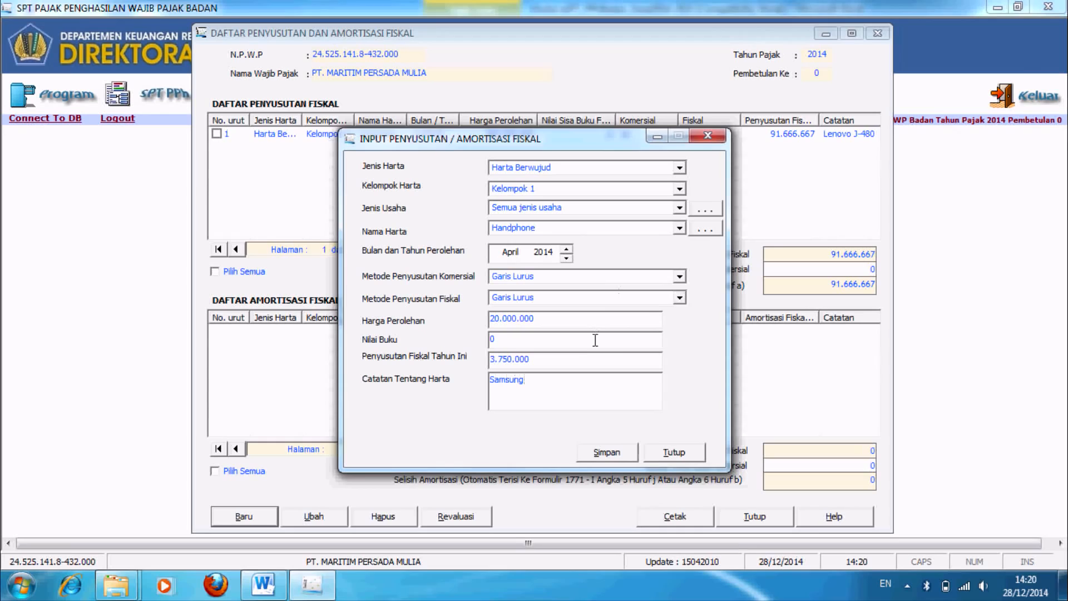
{"action": "key", "text": "Tab"}
{"action": "left_click", "coordinate": [601, 455]}
{"action": "left_click", "coordinate": [544, 344]}
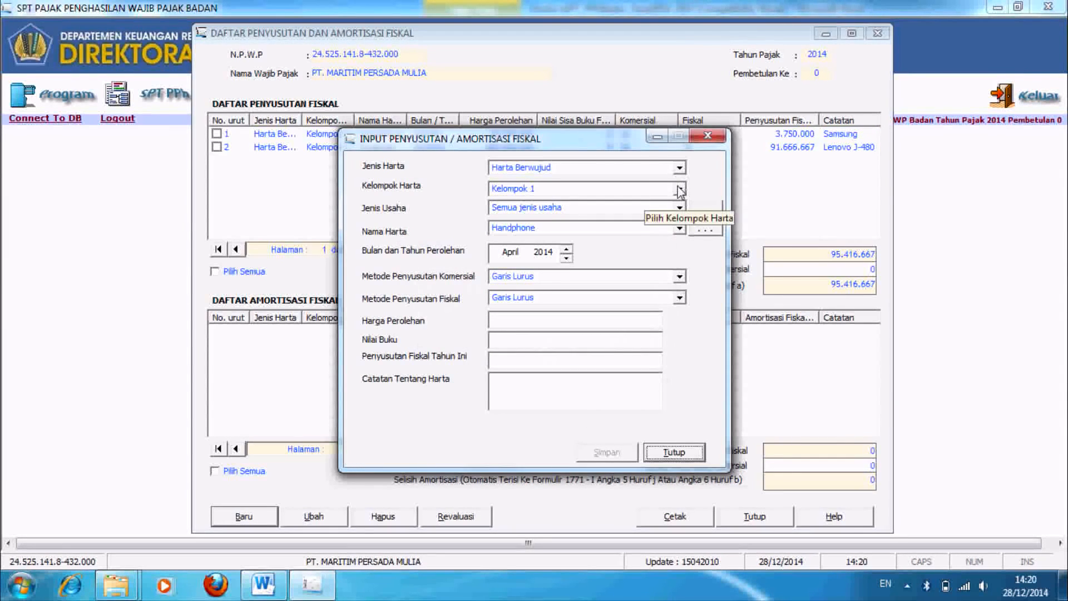
Step: Classify the asset as Kelompok 2, Semua jenis usaha, adding and selecting Truk as asset name
{"action": "left_click", "coordinate": [680, 189]}
{"action": "left_click", "coordinate": [627, 231]}
{"action": "left_click", "coordinate": [680, 208]}
{"action": "left_click", "coordinate": [612, 221]}
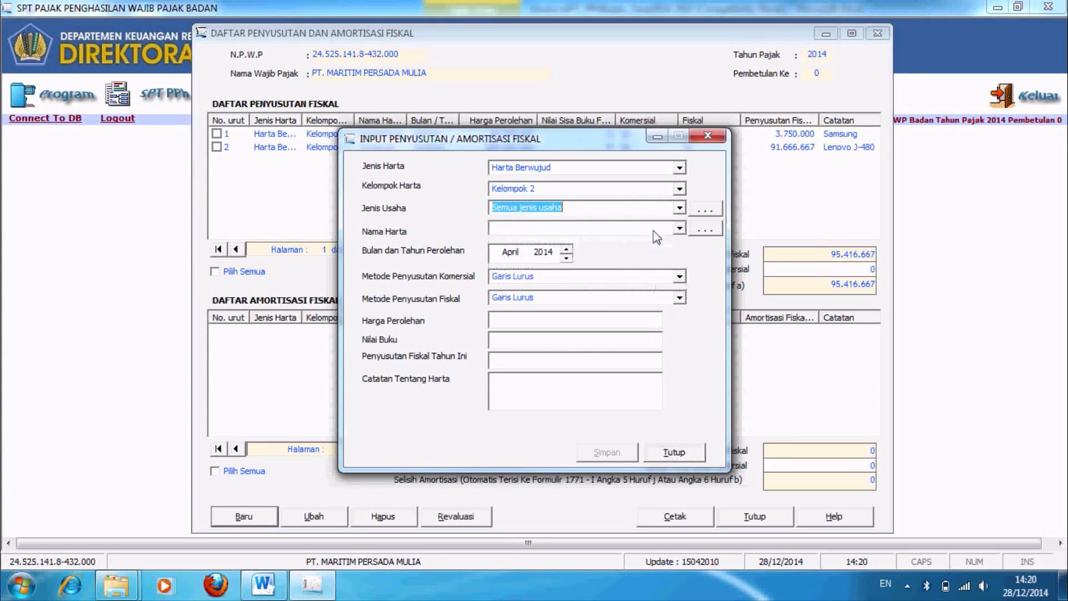
{"action": "left_click", "coordinate": [680, 228]}
{"action": "left_click", "coordinate": [705, 232]}
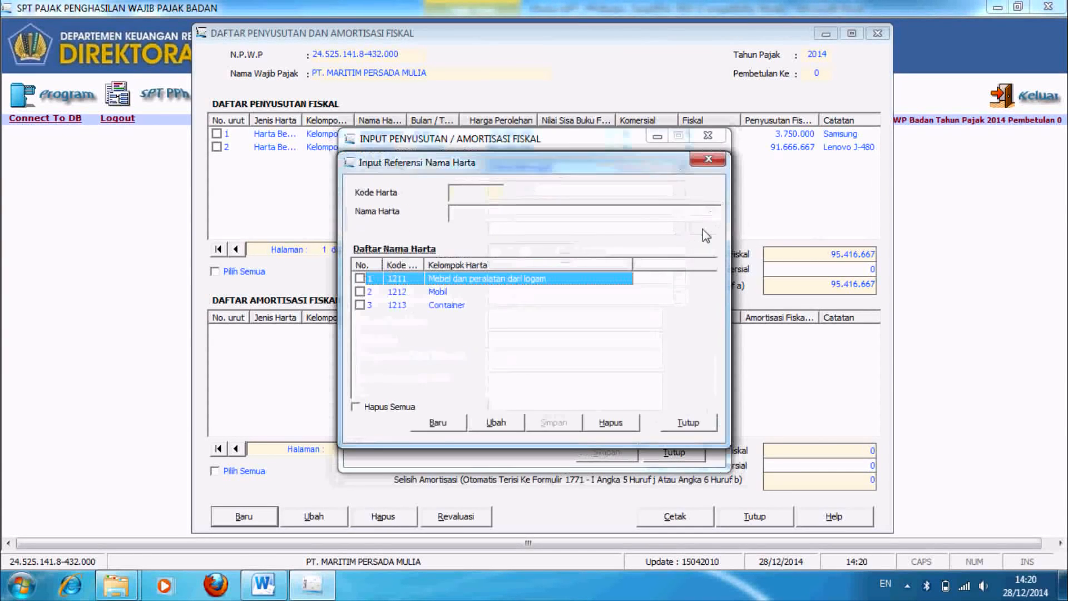
{"action": "left_click", "coordinate": [439, 425]}
{"action": "type", "text": "Truk"}
{"action": "left_click", "coordinate": [553, 422]}
{"action": "left_click", "coordinate": [688, 422]}
{"action": "left_click", "coordinate": [680, 228]}
{"action": "left_click", "coordinate": [501, 283]}
Step: Enter acquisition Maret 2009, cost 300.000.000, note Fuso Truk, and save the entry
{"action": "left_click", "coordinate": [510, 253]}
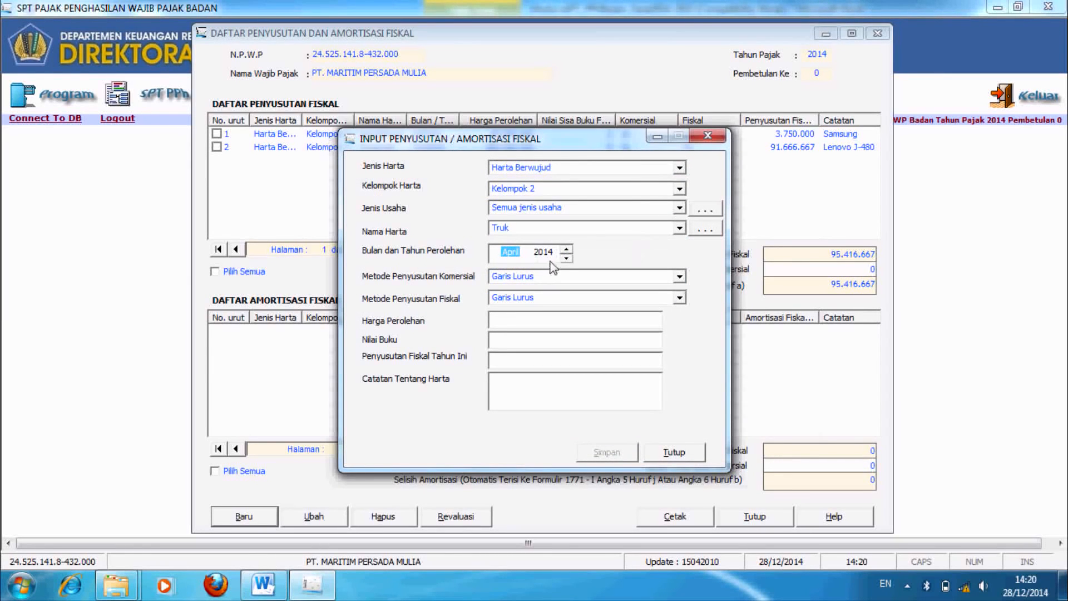
{"action": "left_click", "coordinate": [567, 259]}
{"action": "left_click", "coordinate": [566, 259]}
{"action": "left_click", "coordinate": [566, 258]}
{"action": "left_click", "coordinate": [566, 258]}
{"action": "left_click", "coordinate": [566, 259]}
{"action": "left_click", "coordinate": [548, 318]}
{"action": "type", "text": "300.000.000"}
{"action": "key", "text": "Tab"}
{"action": "key", "text": "Tab"}
{"action": "key", "text": "Tab"}
{"action": "type", "text": "Fuso Truk"}
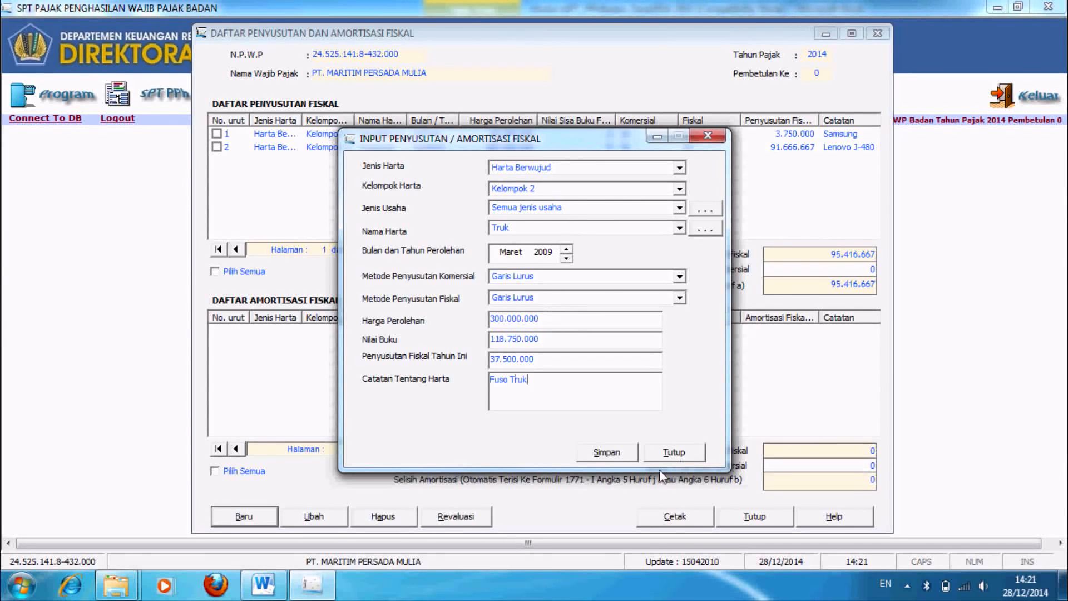
{"action": "left_click", "coordinate": [609, 452]}
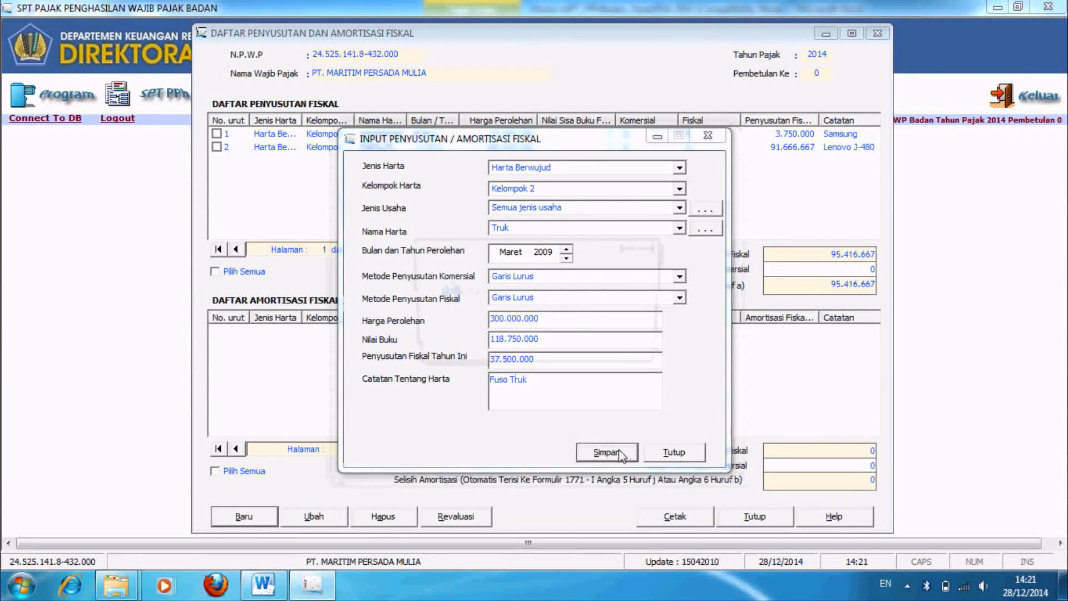
{"action": "left_click", "coordinate": [563, 350]}
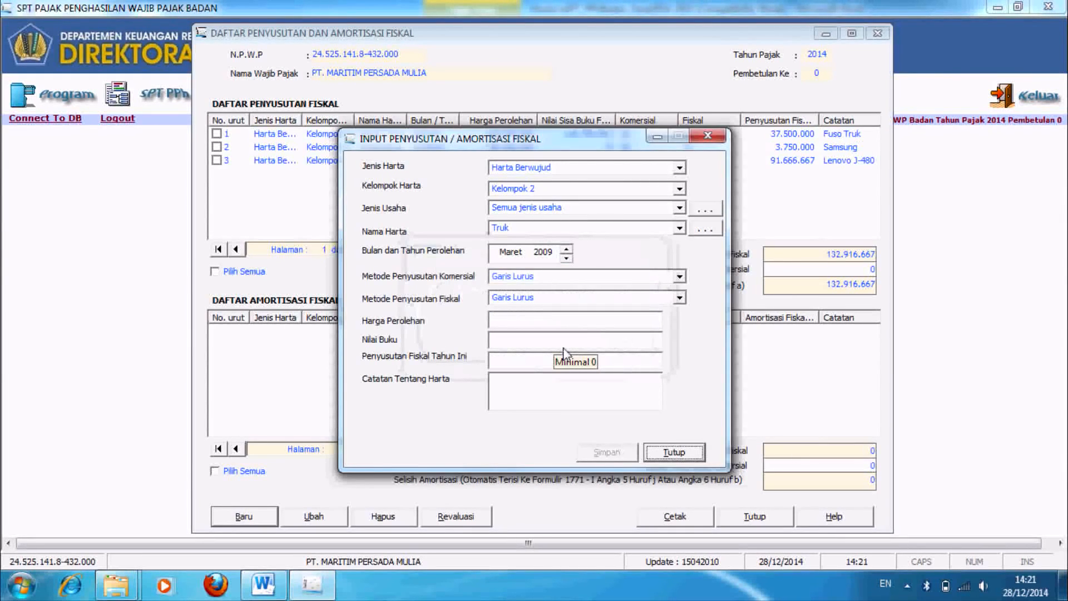
Step: Classify the asset as Kelompok 3, Industri mesin, adding Mesin as a new asset name
{"action": "left_click", "coordinate": [680, 188]}
{"action": "left_click", "coordinate": [641, 234]}
{"action": "left_click", "coordinate": [679, 208]}
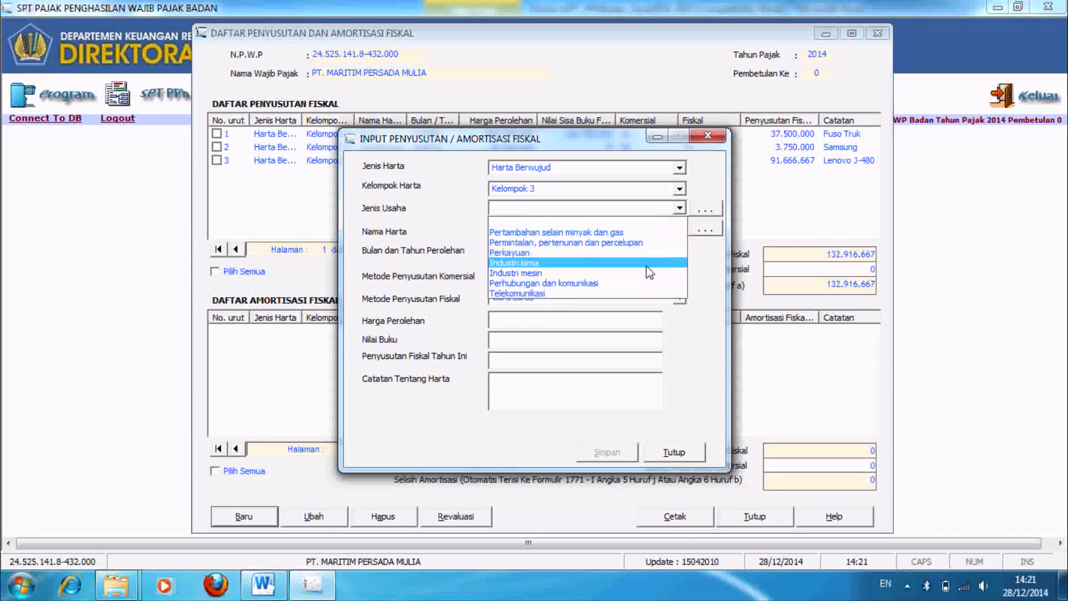
{"action": "left_click", "coordinate": [649, 273]}
{"action": "left_click", "coordinate": [677, 228]}
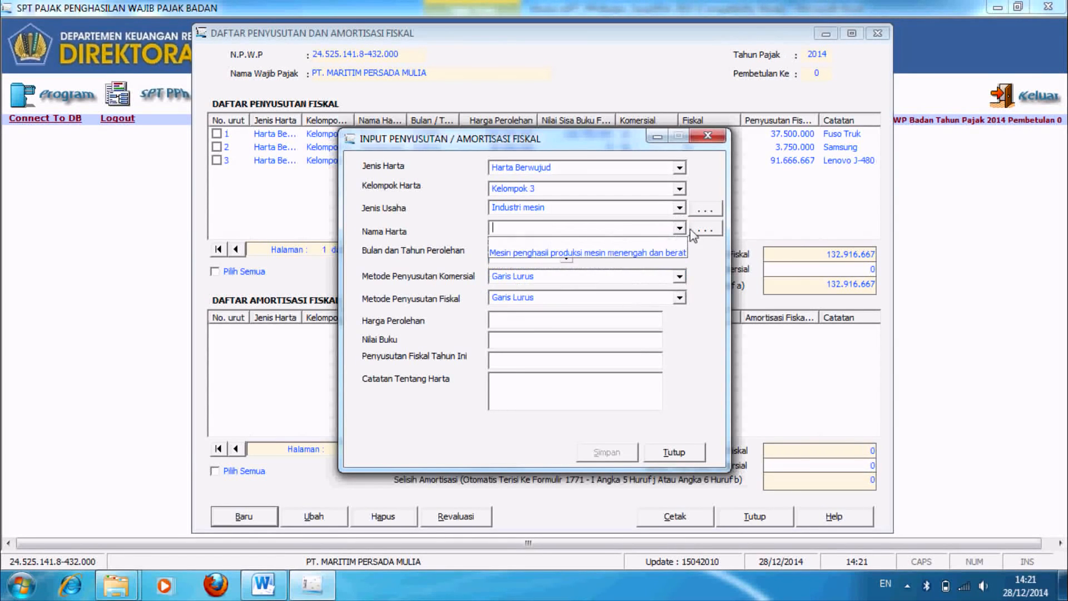
{"action": "left_click", "coordinate": [691, 230]}
{"action": "left_click", "coordinate": [444, 429]}
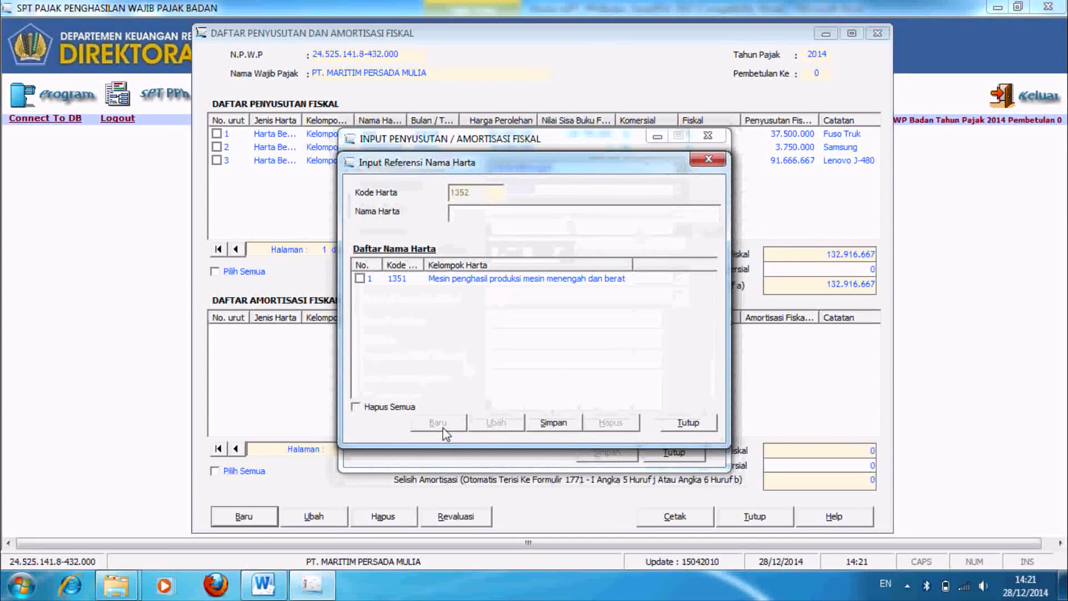
{"action": "type", "text": "Mesin"}
{"action": "key", "text": "Tab"}
{"action": "key", "text": "Return"}
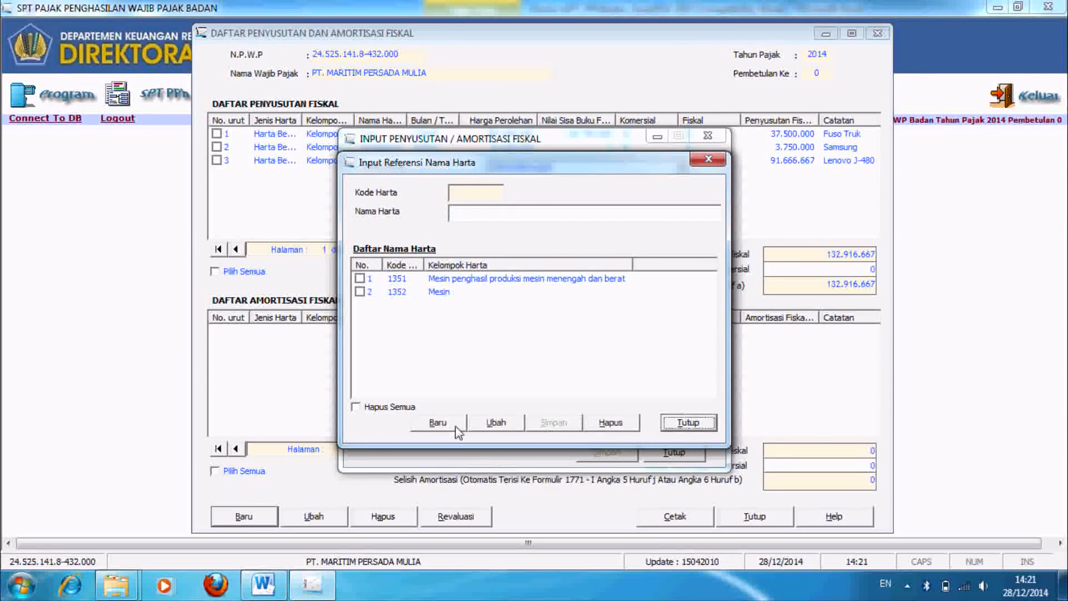
Step: Set the acquisition date to Oktober 2001
{"action": "left_click", "coordinate": [504, 252]}
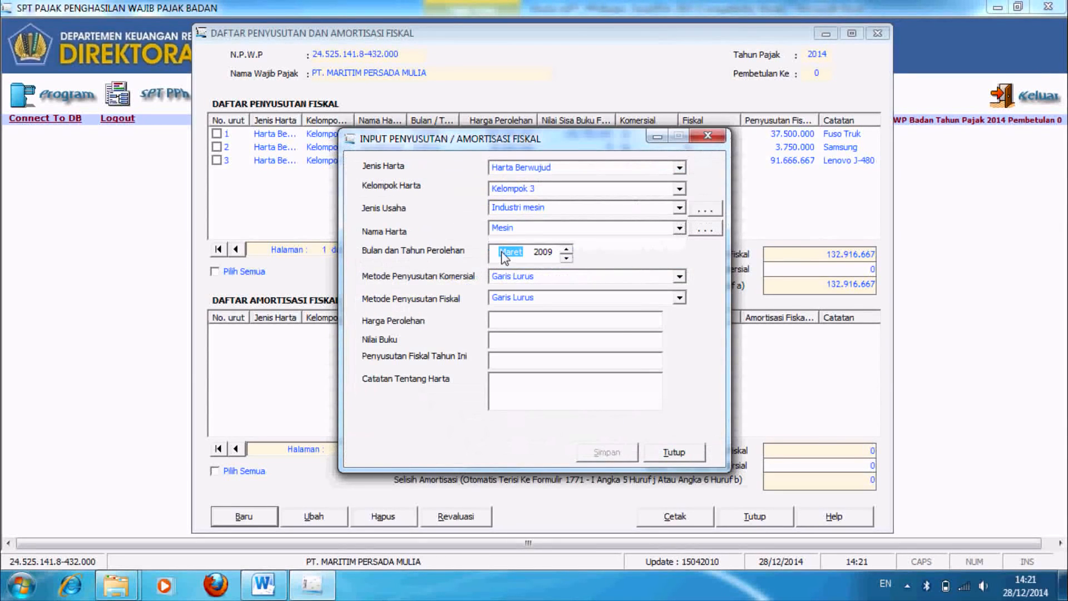
{"action": "left_click", "coordinate": [566, 249]}
{"action": "double_click", "coordinate": [566, 248]}
{"action": "left_click", "coordinate": [566, 249]}
{"action": "double_click", "coordinate": [566, 249]}
{"action": "double_click", "coordinate": [566, 248]}
{"action": "left_click", "coordinate": [566, 259]}
{"action": "left_click", "coordinate": [544, 254]}
{"action": "double_click", "coordinate": [566, 259]}
{"action": "left_click", "coordinate": [567, 258]}
Step: Enter cost 500.000.000 and note Speed Machine, then save and confirm the record
{"action": "left_click", "coordinate": [612, 319]}
{"action": "type", "text": "500.000.000"}
{"action": "key", "text": "Tab"}
{"action": "key", "text": "Tab"}
{"action": "key", "text": "Tab"}
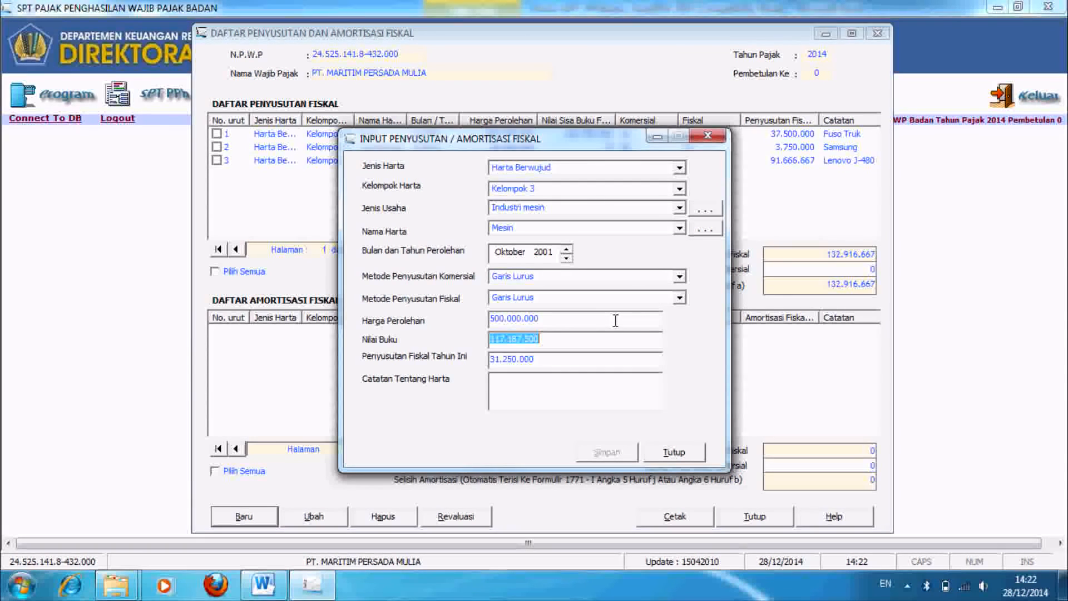
{"action": "type", "text": "Speed Machine"}
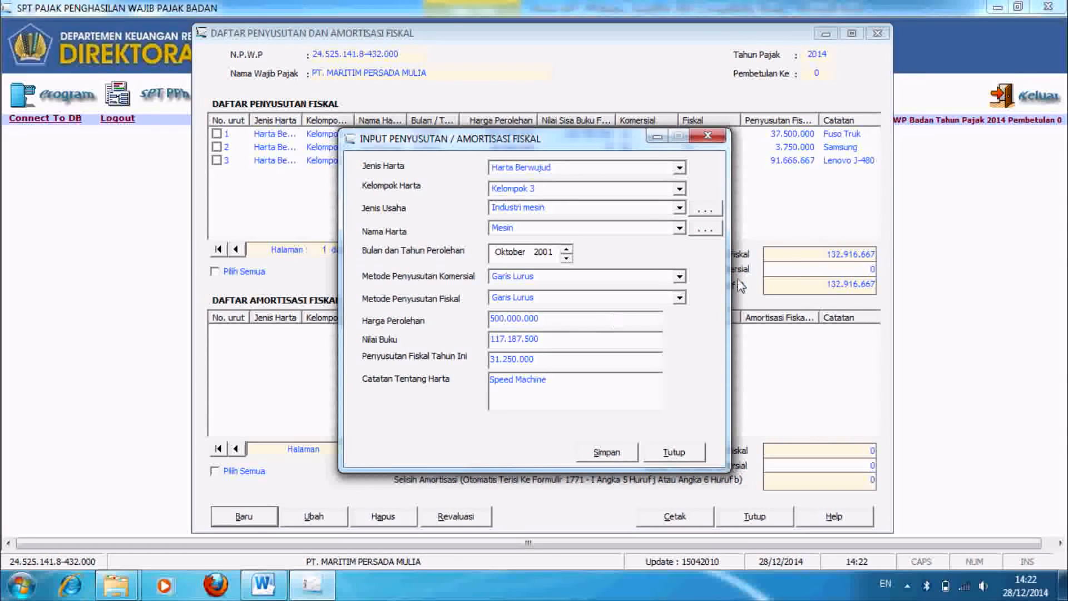
{"action": "left_click", "coordinate": [609, 452]}
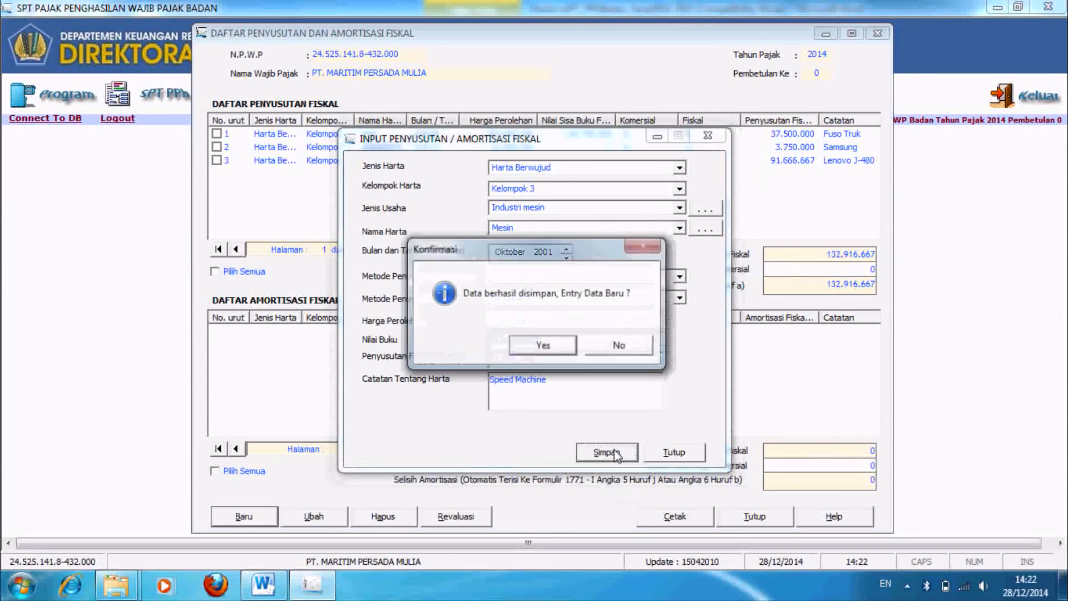
{"action": "left_click", "coordinate": [548, 345]}
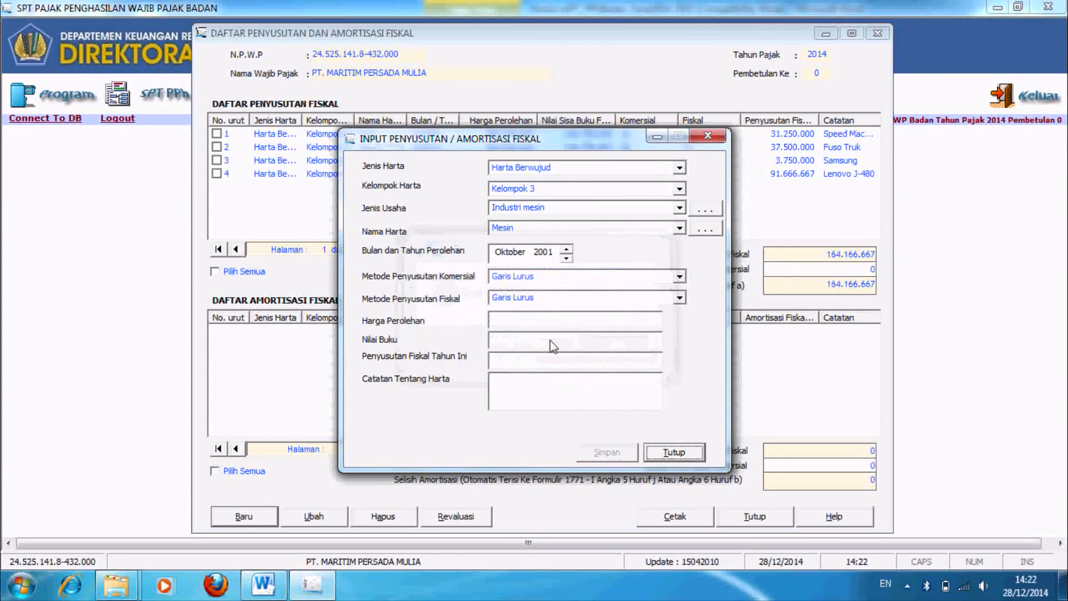
Step: Classify the asset as Kelompok Bangunan, Permanen, Semua jenis usaha
{"action": "left_click", "coordinate": [679, 168]}
{"action": "left_click", "coordinate": [668, 187]}
{"action": "left_click", "coordinate": [680, 189]}
{"action": "left_click", "coordinate": [508, 214]}
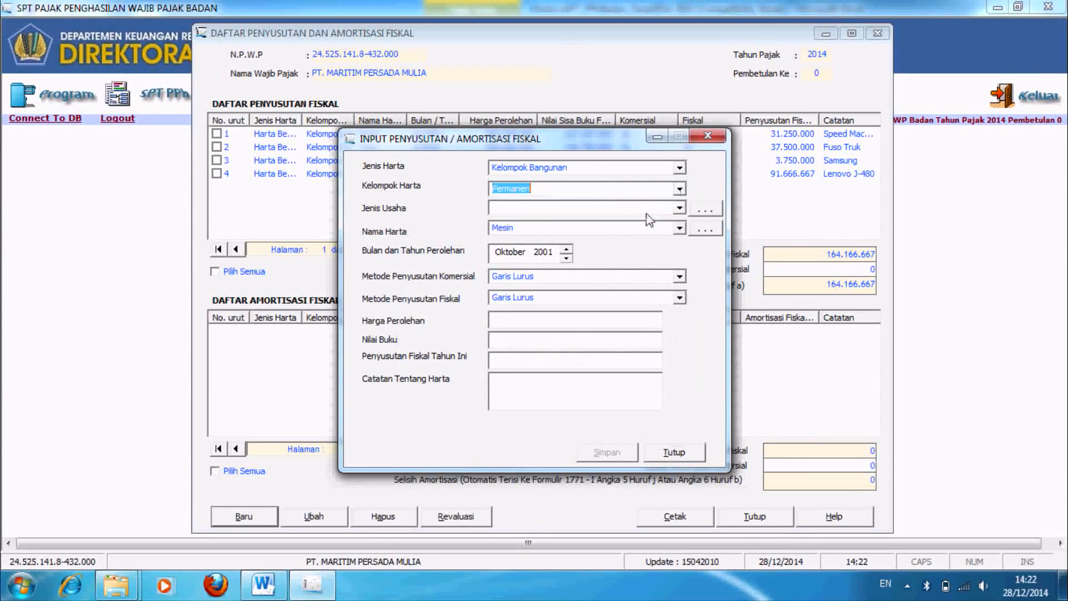
{"action": "left_click", "coordinate": [679, 208]}
{"action": "left_click", "coordinate": [645, 229]}
Step: Add Pabrik as a new asset name and select it
{"action": "left_click", "coordinate": [705, 229]}
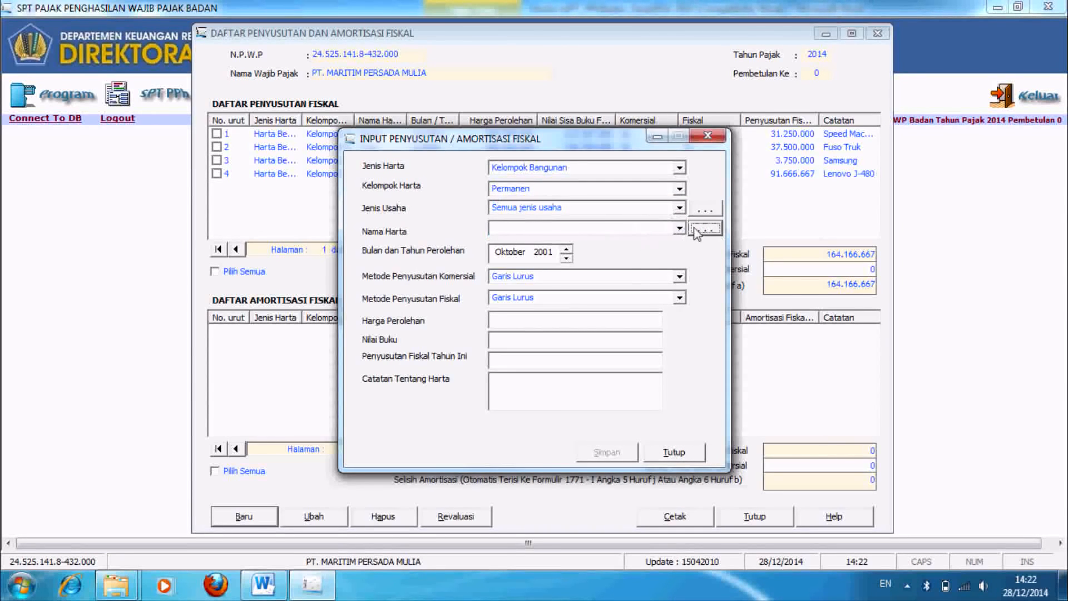
{"action": "left_click", "coordinate": [438, 422]}
{"action": "type", "text": "Pabrik"}
{"action": "left_click", "coordinate": [553, 424]}
{"action": "left_click", "coordinate": [689, 422]}
{"action": "left_click", "coordinate": [680, 230]}
{"action": "left_click", "coordinate": [512, 262]}
Step: Enter Maret 2001, cost 2.000.000.000, note Kantor Pabrik, save, and close the entry form
{"action": "left_click", "coordinate": [510, 252]}
{"action": "left_click", "coordinate": [566, 260]}
{"action": "left_click", "coordinate": [566, 260]}
{"action": "left_click", "coordinate": [566, 259]}
{"action": "left_click", "coordinate": [566, 259]}
{"action": "left_click", "coordinate": [566, 259]}
{"action": "left_click", "coordinate": [565, 260]}
{"action": "left_click", "coordinate": [566, 259]}
{"action": "left_click", "coordinate": [639, 322]}
{"action": "type", "text": "2000000000"}
{"action": "key", "text": "Tab"}
{"action": "key", "text": "Tab"}
{"action": "key", "text": "Tab"}
{"action": "type", "text": "K"}
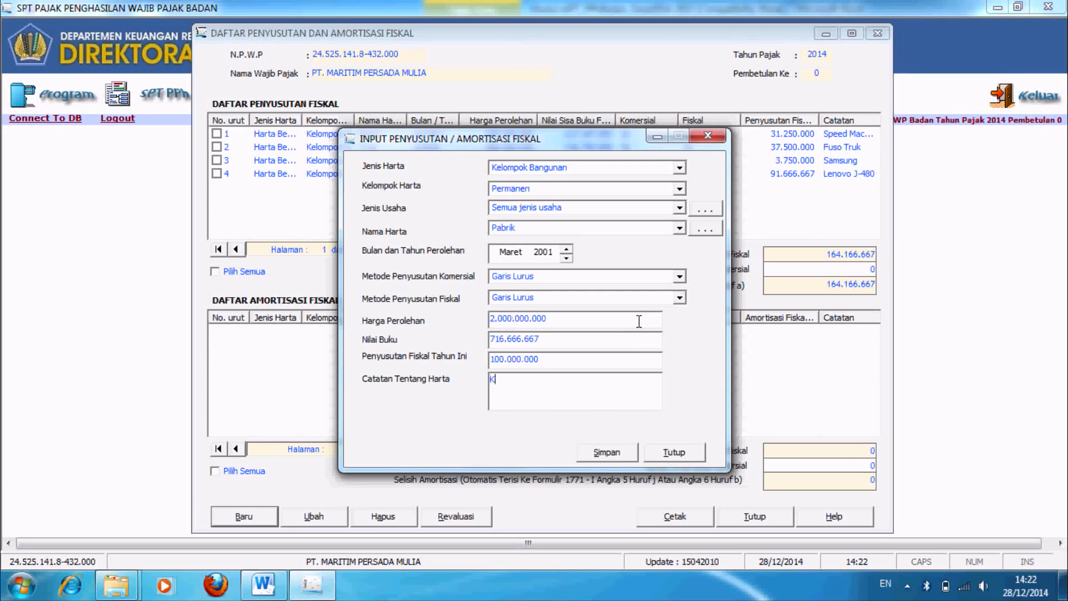
{"action": "type", "text": "antor Pabrik"}
{"action": "left_click", "coordinate": [600, 455]}
{"action": "left_click", "coordinate": [543, 351]}
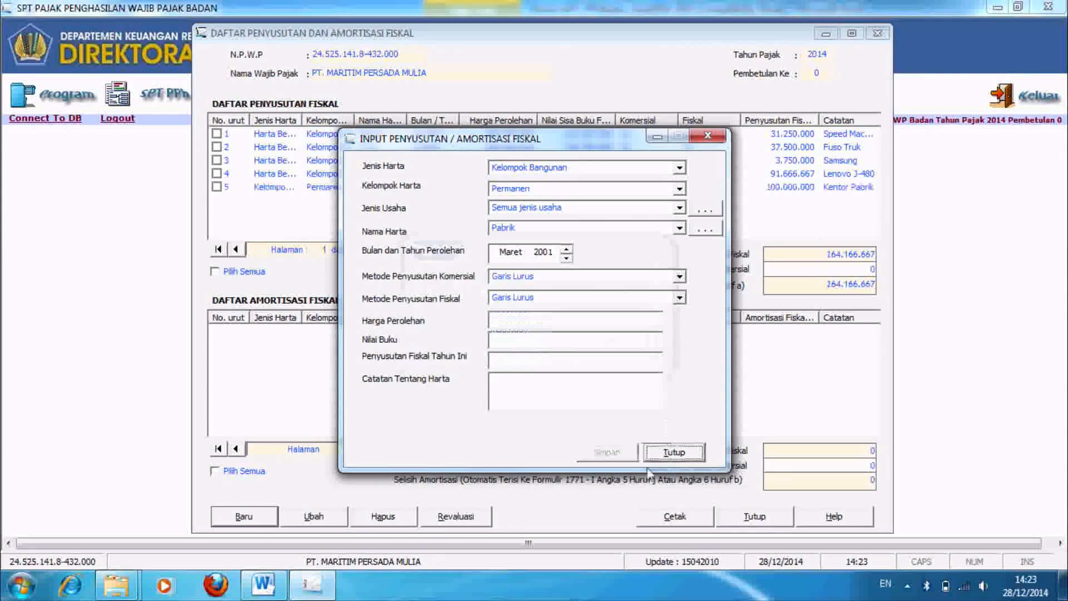
{"action": "left_click", "coordinate": [671, 452]}
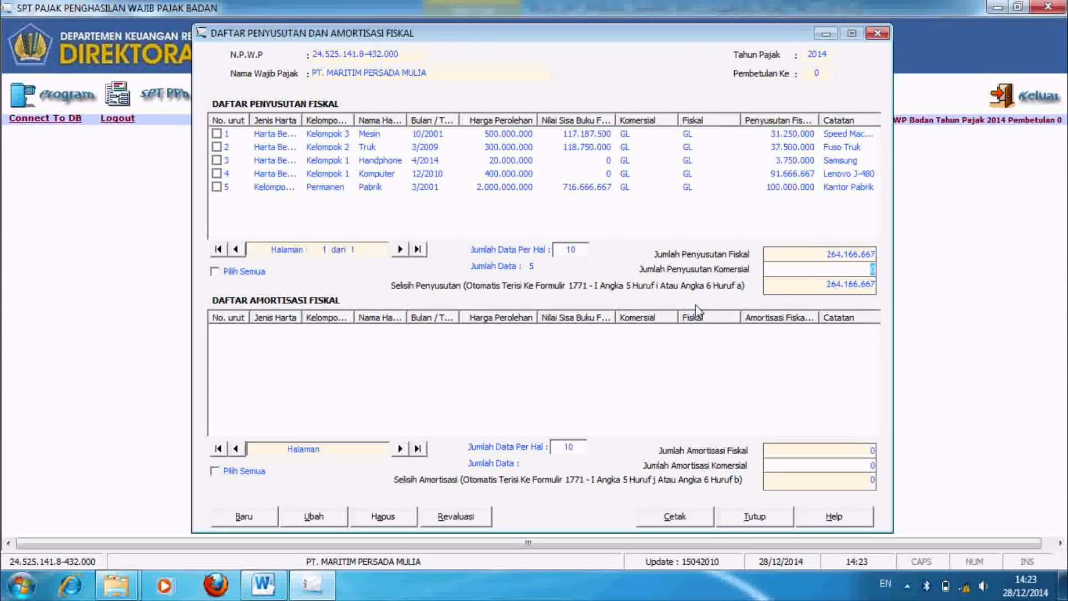
Step: Enter 300.000.000 commercial depreciation, leaving a 35.833.333 difference, and close the list
{"action": "type", "text": "0000000"}
{"action": "key", "text": "Tab"}
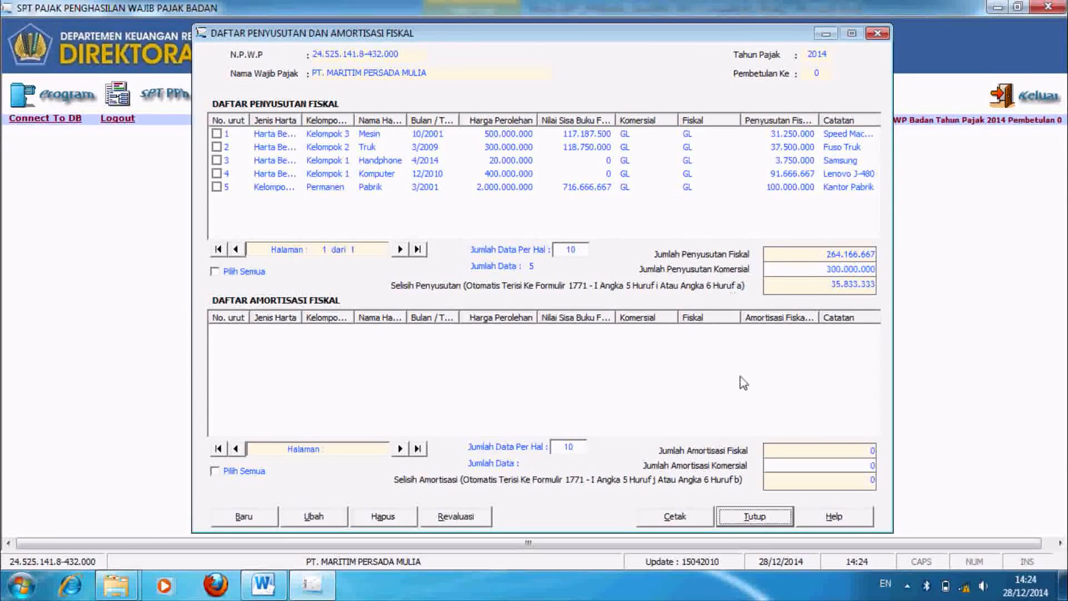
{"action": "left_click", "coordinate": [754, 516]}
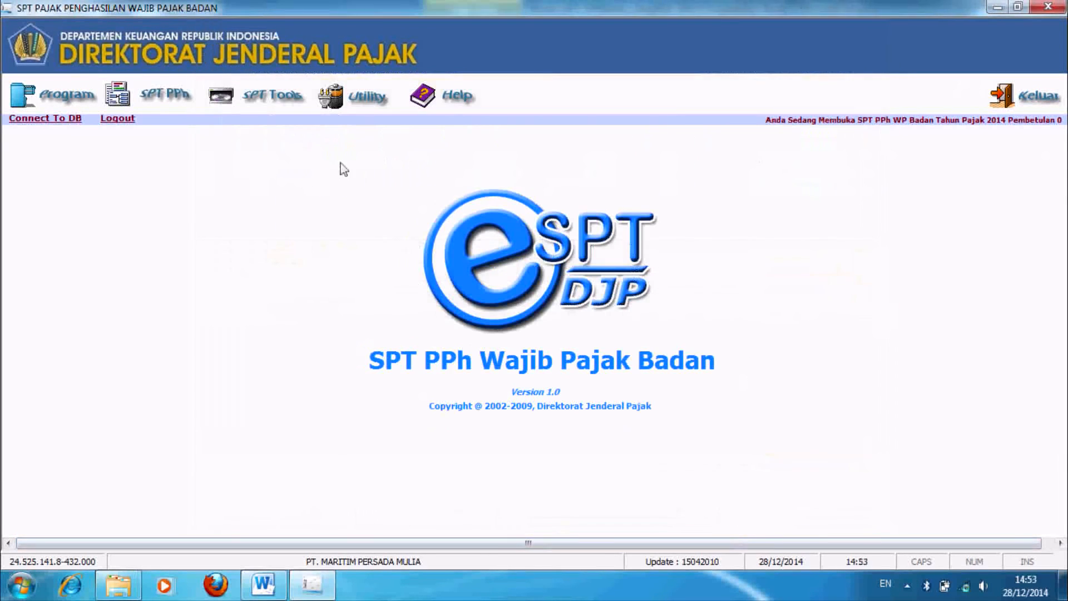
Step: Open the LK 8A-1 transcript, review its pages and the Word balance sheet, then return to NERACA - AKTIVA
{"action": "left_click", "coordinate": [190, 96]}
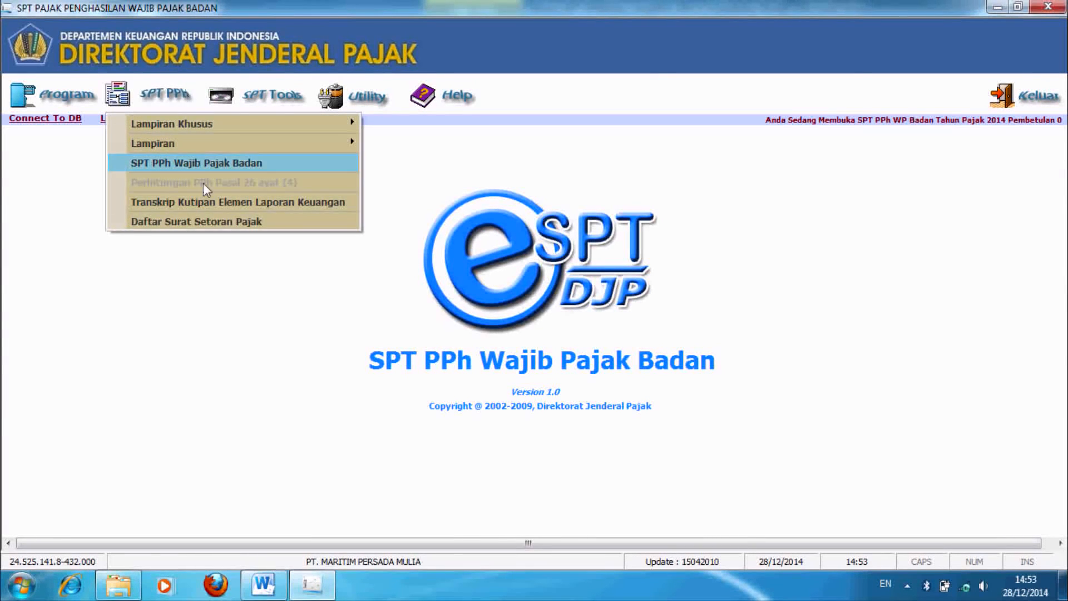
{"action": "left_click", "coordinate": [204, 203]}
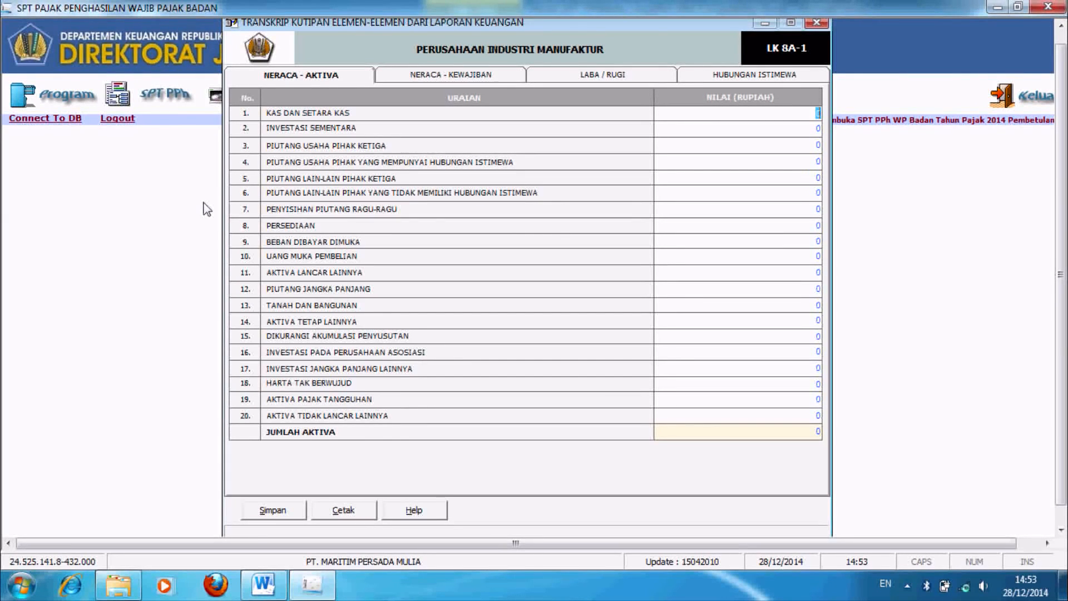
{"action": "left_click", "coordinate": [310, 82]}
{"action": "left_click", "coordinate": [442, 79]}
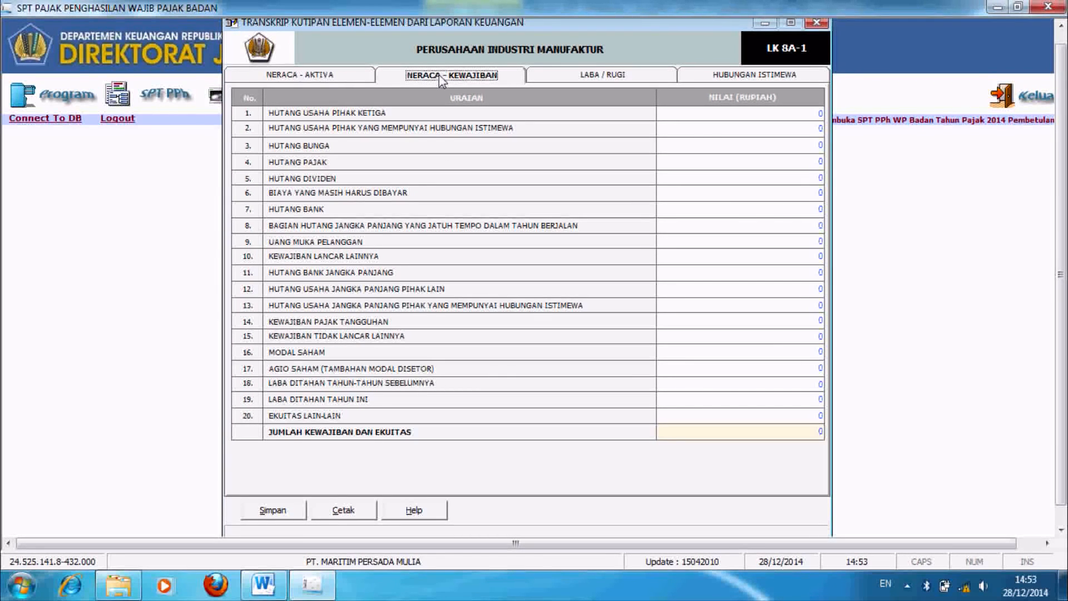
{"action": "left_click", "coordinate": [564, 80]}
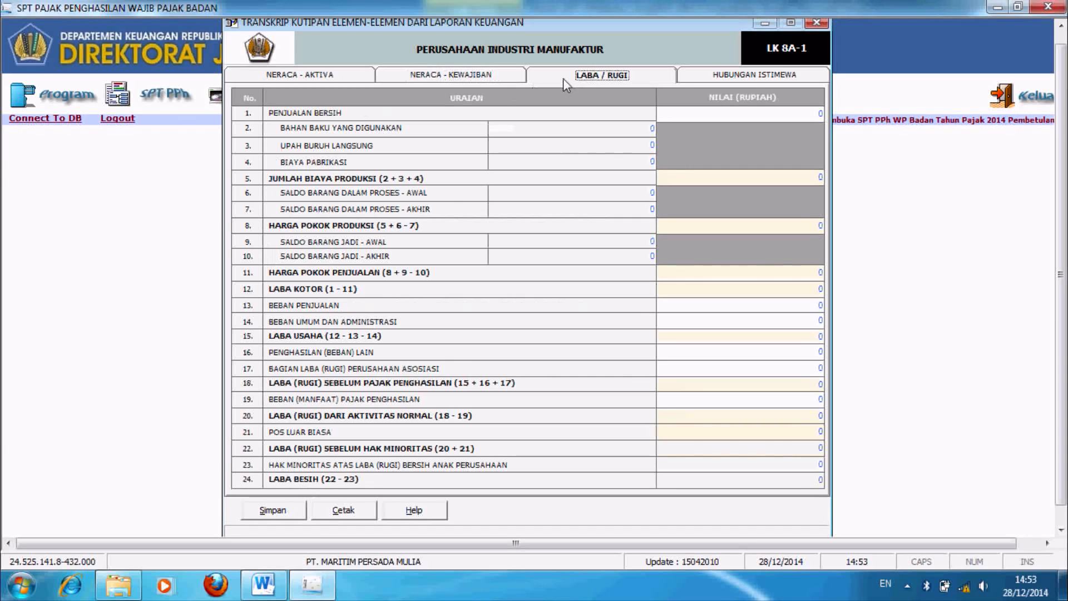
{"action": "left_click", "coordinate": [727, 78]}
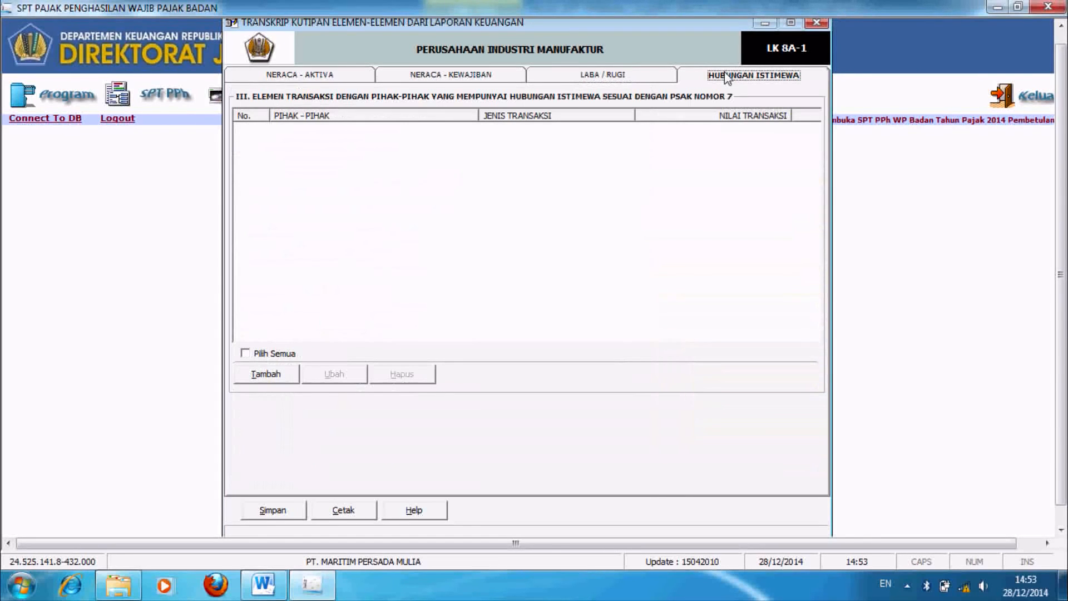
{"action": "left_click", "coordinate": [342, 78]}
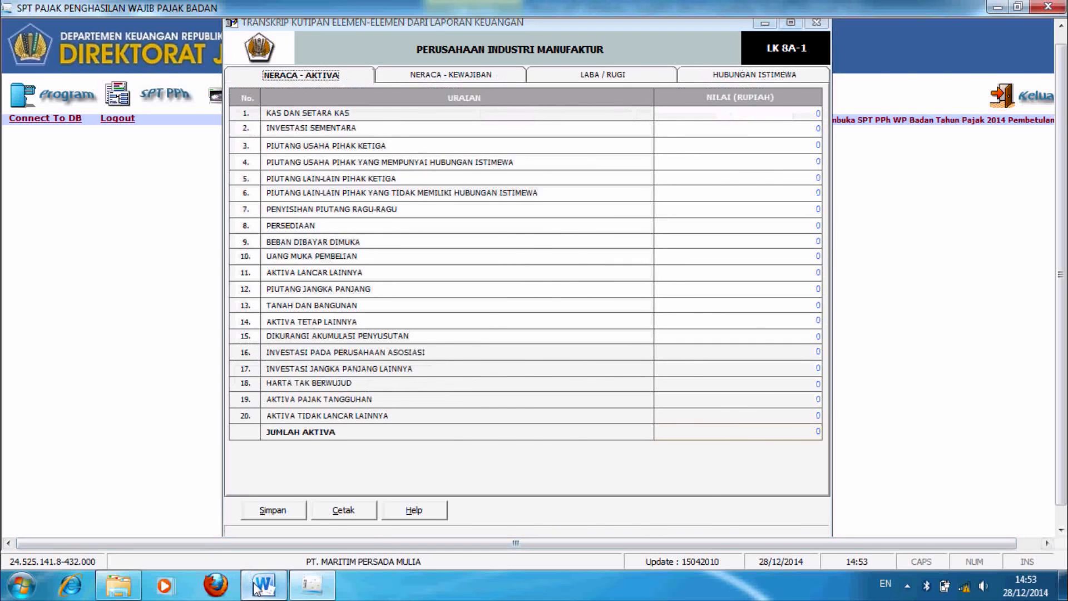
{"action": "left_click", "coordinate": [263, 585]}
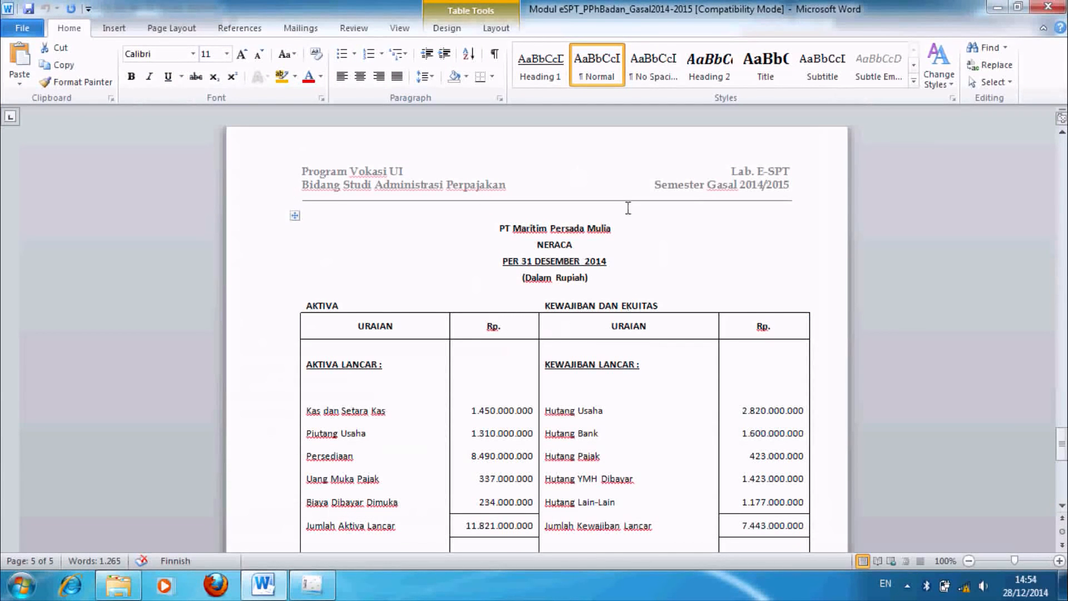
{"action": "left_click", "coordinate": [312, 585]}
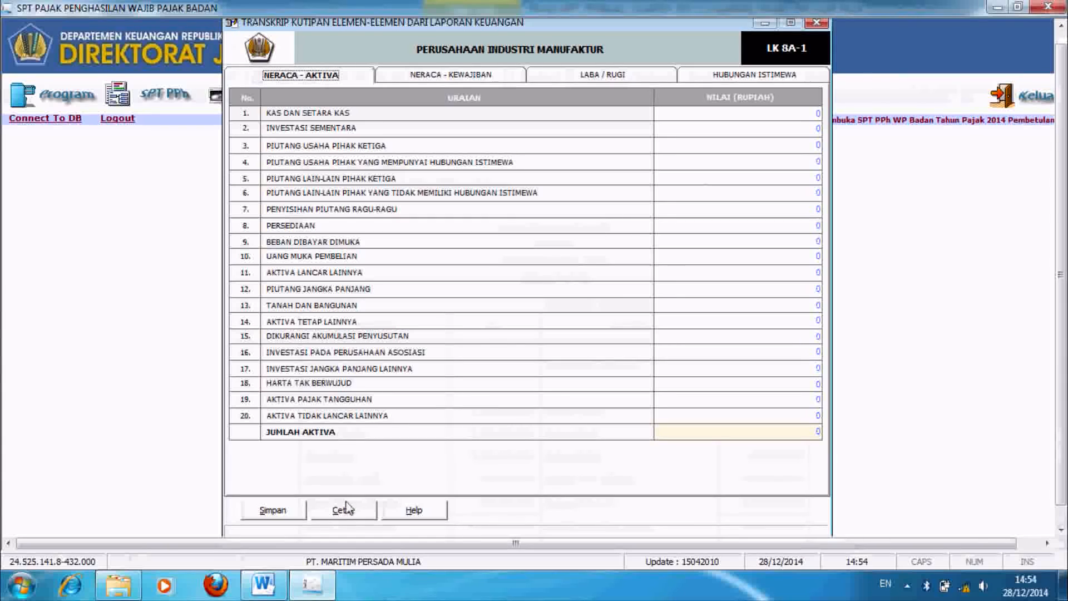
Step: Enter cash 1.450.000.000, then 1.310.000.000, receivables 8.490.000.000 and inventory 337.000.000
{"action": "left_click", "coordinate": [819, 113]}
{"action": "type", "text": "1450000000"}
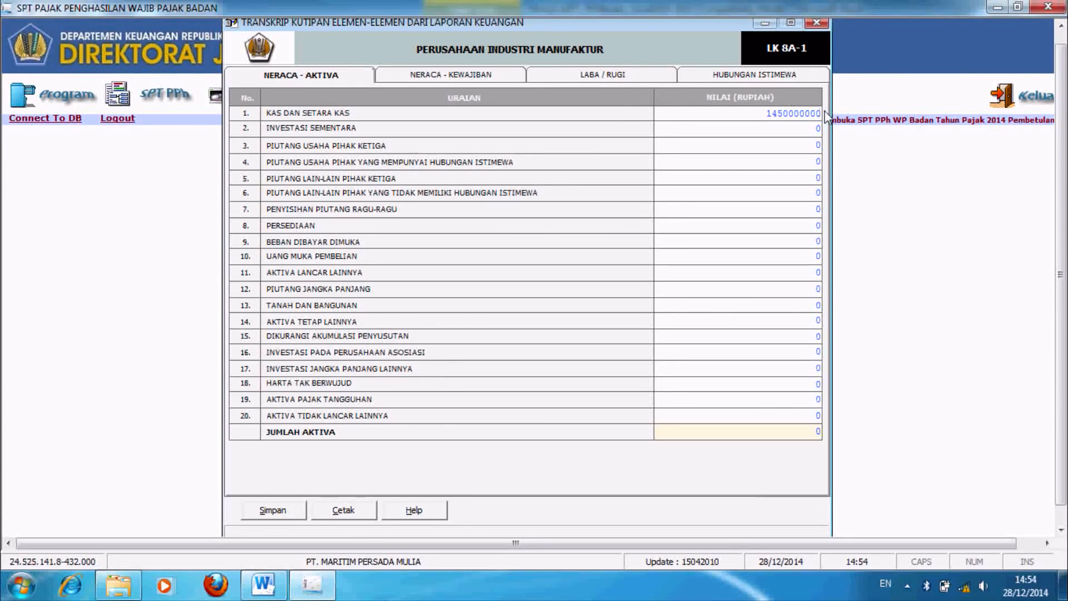
{"action": "key", "text": "Tab"}
{"action": "key", "text": "Tab"}
{"action": "type", "text": "1.310.000.000"}
{"action": "key", "text": "Tab"}
{"action": "key", "text": "Tab"}
{"action": "key", "text": "Tab"}
{"action": "key", "text": "Tab"}
{"action": "key", "text": "Tab"}
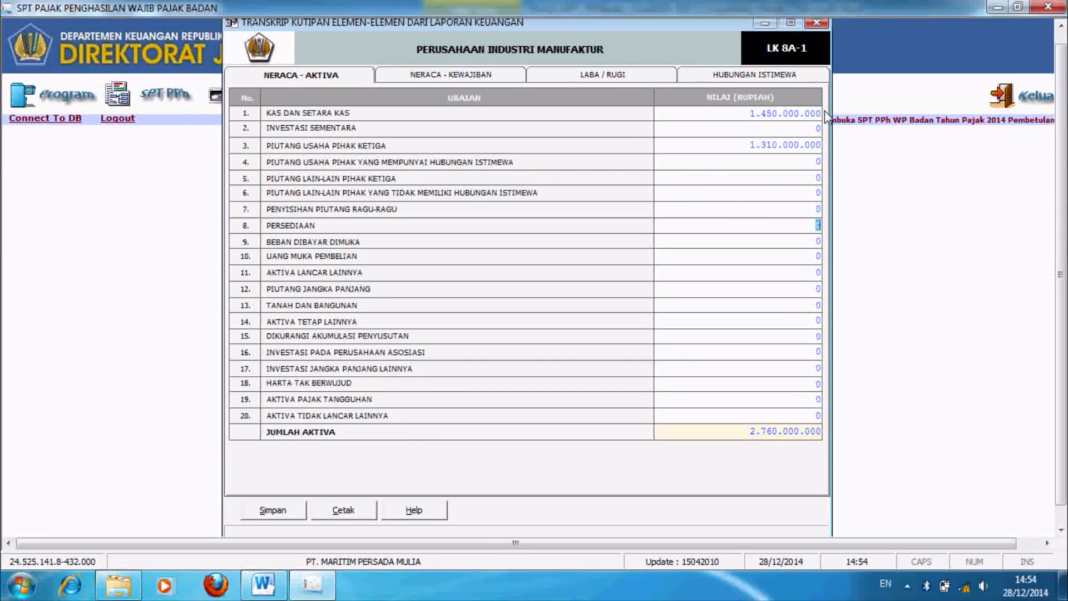
{"action": "type", "text": "8490000000"}
{"action": "key", "text": "Tab"}
{"action": "key", "text": "Tab"}
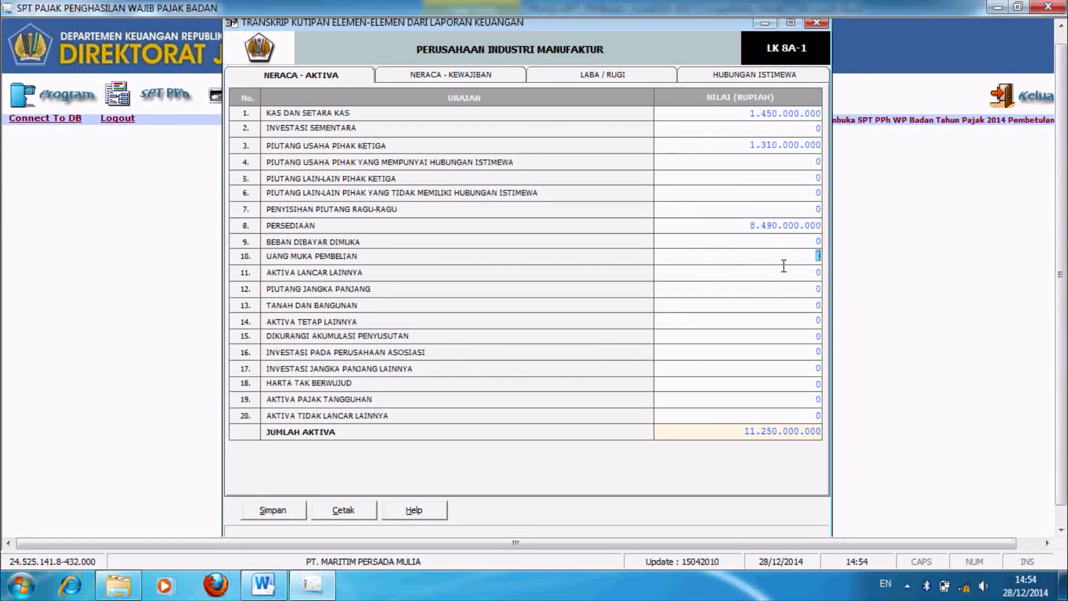
{"action": "type", "text": "337000000"}
{"action": "key", "text": "Tab"}
Step: Enter prepaid expenses 234.000.000, other fixed assets 3.220.000.000 and accumulated depreciation 1.200.000.000
{"action": "left_click", "coordinate": [811, 242]}
{"action": "type", "text": "234000000"}
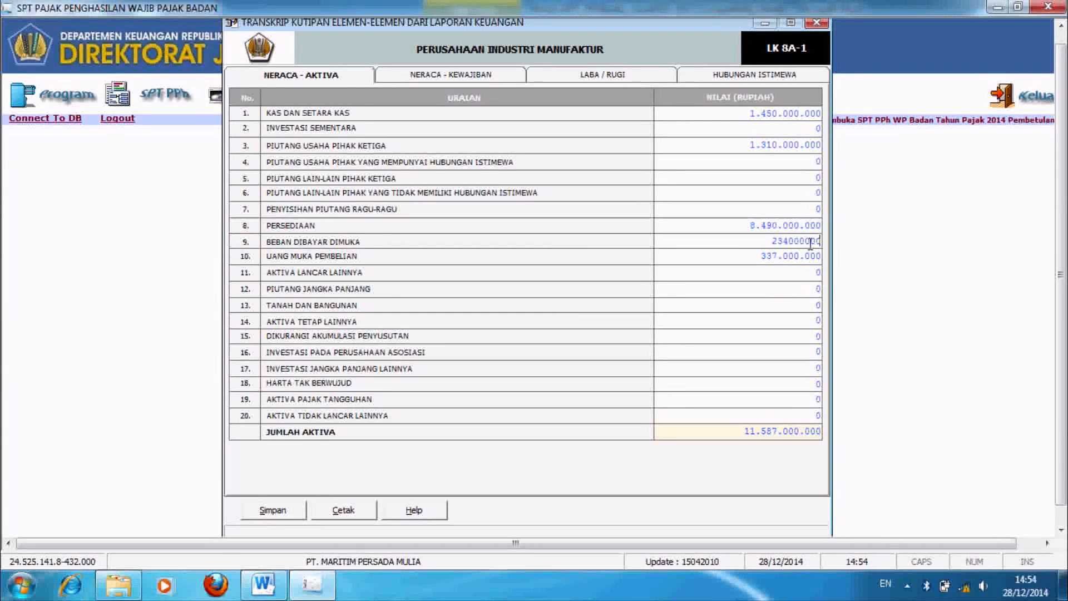
{"action": "key", "text": "Tab"}
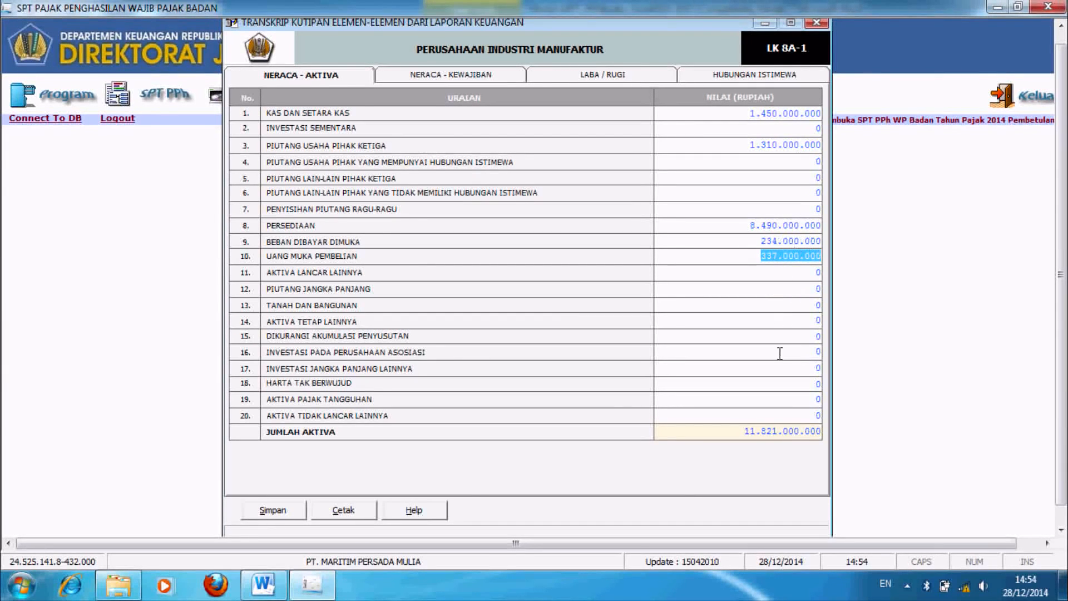
{"action": "left_click", "coordinate": [793, 322]}
{"action": "type", "text": "3220000000"}
{"action": "key", "text": "Tab"}
{"action": "type", "text": "1200000000"}
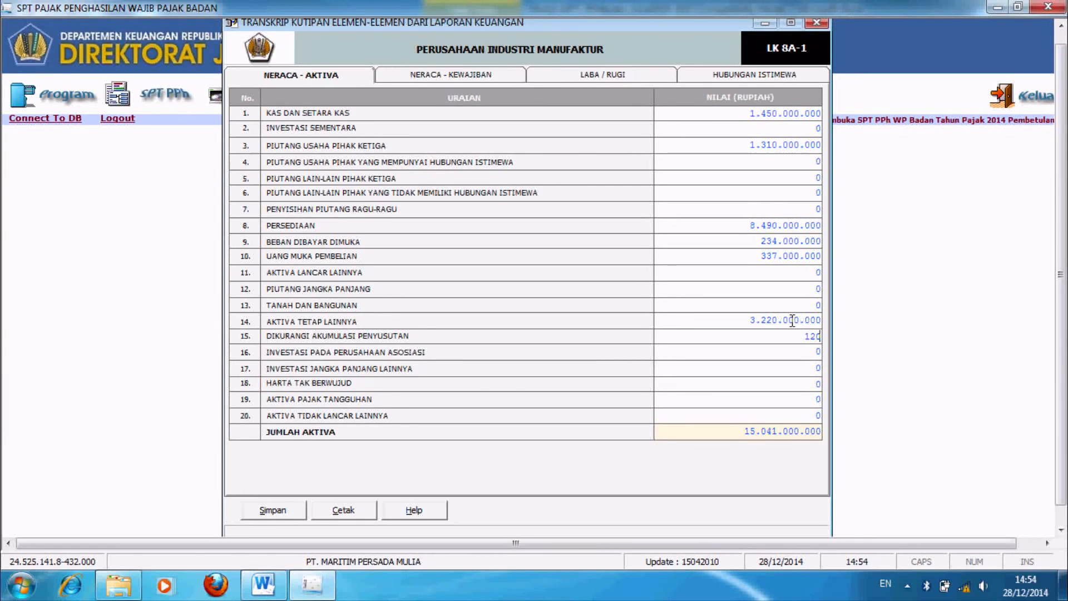
{"action": "key", "text": "Tab"}
Step: Enter liabilities: trade payables 2.820.000.000, bank 1.600.000.000, tax 4.200.000, dividends 1.423.000.000, other 1.177.000.000
{"action": "left_click", "coordinate": [452, 72]}
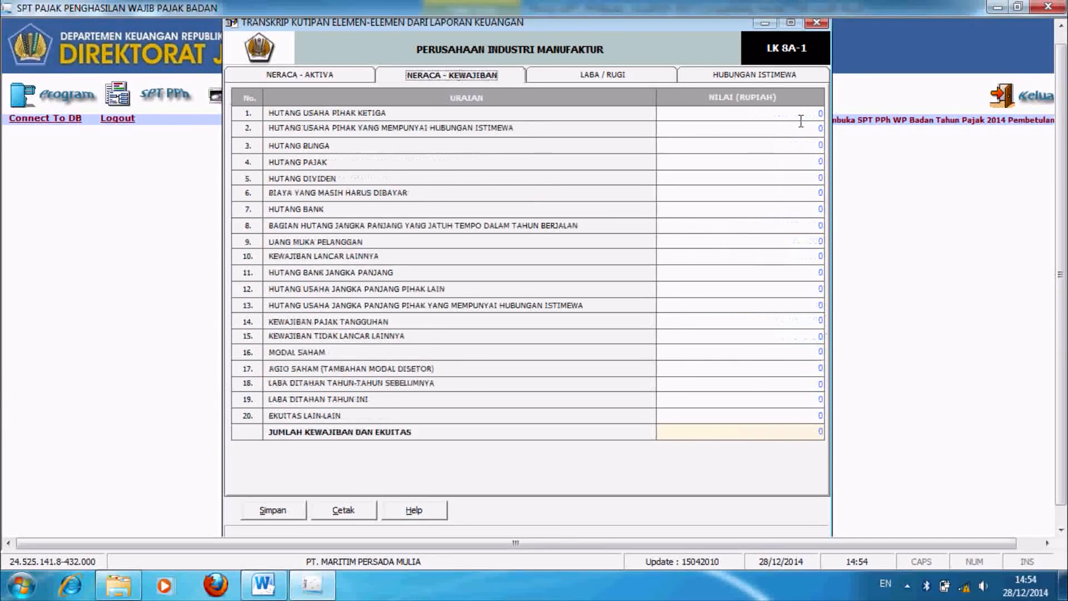
{"action": "left_click", "coordinate": [806, 113]}
{"action": "type", "text": "2.820.000.000"}
{"action": "key", "text": "Tab"}
{"action": "key", "text": "Tab"}
{"action": "key", "text": "Tab"}
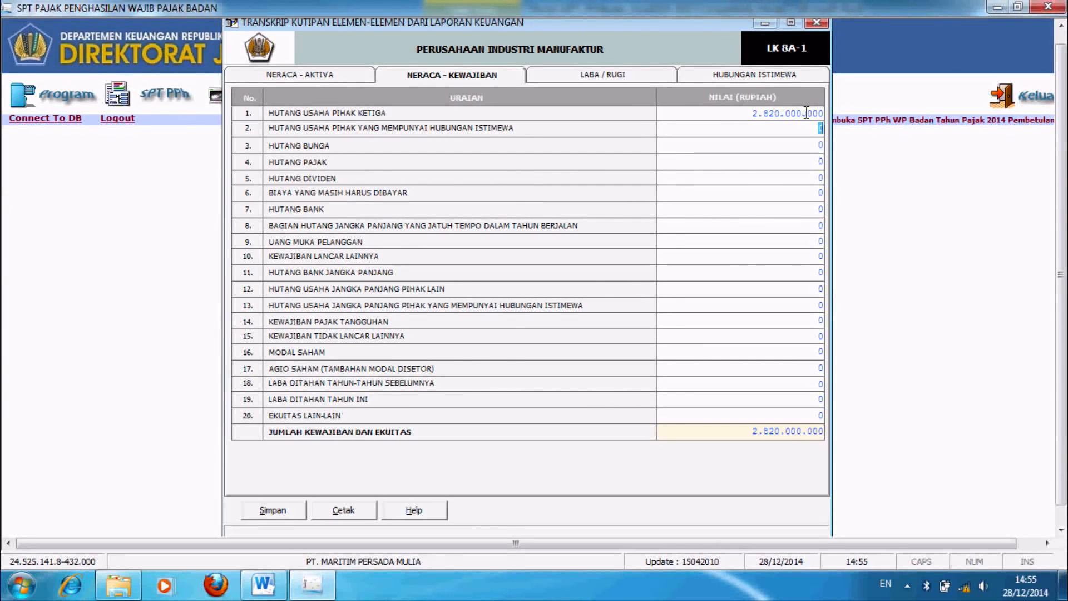
{"action": "left_click", "coordinate": [806, 209]}
{"action": "type", "text": "1600000000"}
{"action": "left_click", "coordinate": [800, 162]}
{"action": "type", "text": "4200000"}
{"action": "key", "text": "Return"}
{"action": "type", "text": "1.423.000.000"}
{"action": "key", "text": "Return"}
{"action": "key", "text": "Return"}
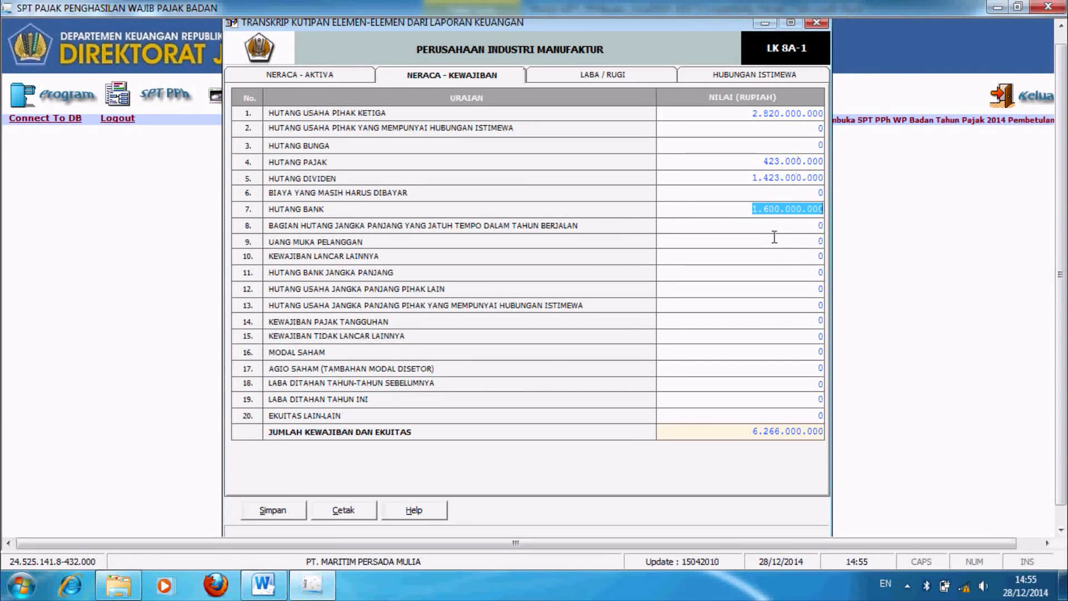
{"action": "left_click", "coordinate": [786, 259]}
{"action": "type", "text": "1177000000"}
Step: Enter equity: Modal Saham 5.000.000.000 and current-year retained earnings 1.058.000.000
{"action": "key", "text": "Return"}
{"action": "key", "text": "Return"}
{"action": "left_click", "coordinate": [770, 356]}
{"action": "type", "text": "5000000"}
{"action": "key", "text": "Return"}
{"action": "key", "text": "Return"}
{"action": "type", "text": "340.000.000"}
{"action": "key", "text": "Return"}
{"action": "type", "text": "15"}
{"action": "type", "text": "5"}
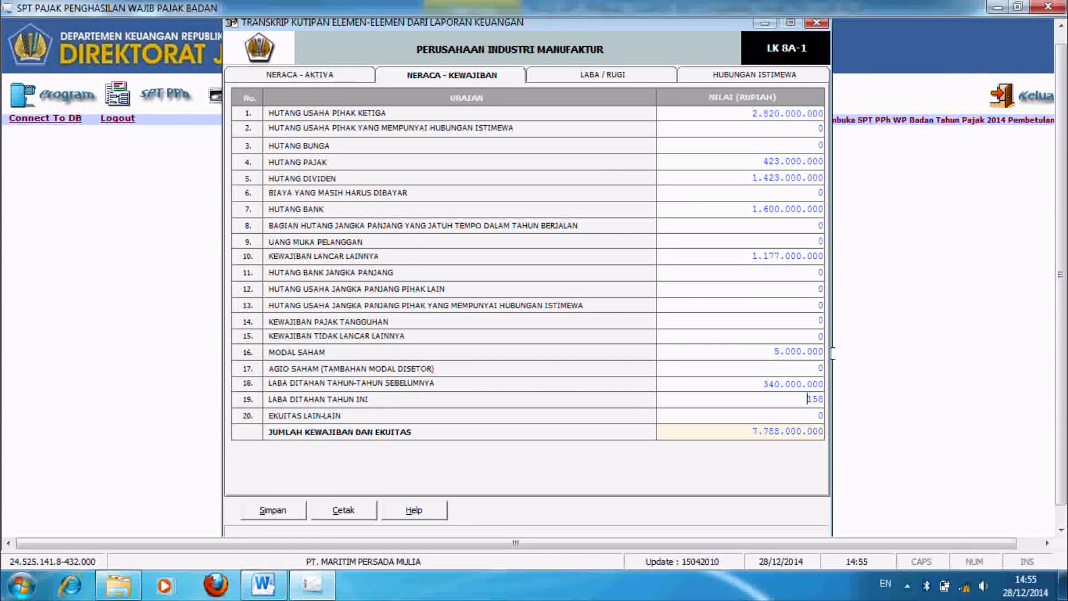
{"action": "left_click_drag", "start_coordinate": [801, 395], "coordinate": [844, 399]}
{"action": "type", "text": "1.058.000.000"}
{"action": "key", "text": "Return"}
{"action": "left_click", "coordinate": [817, 351]}
{"action": "left_click", "coordinate": [821, 351]}
{"action": "type", "text": "000"}
{"action": "key", "text": "BackSpace"}
{"action": "key", "text": "BackSpace"}
{"action": "key", "text": "BackSpace"}
{"action": "key", "text": "BackSpace"}
{"action": "key", "text": "BackSpace"}
{"action": "key", "text": "BackSpace"}
{"action": "key", "text": "BackSpace"}
{"action": "key", "text": "BackSpace"}
{"action": "key", "text": "BackSpace"}
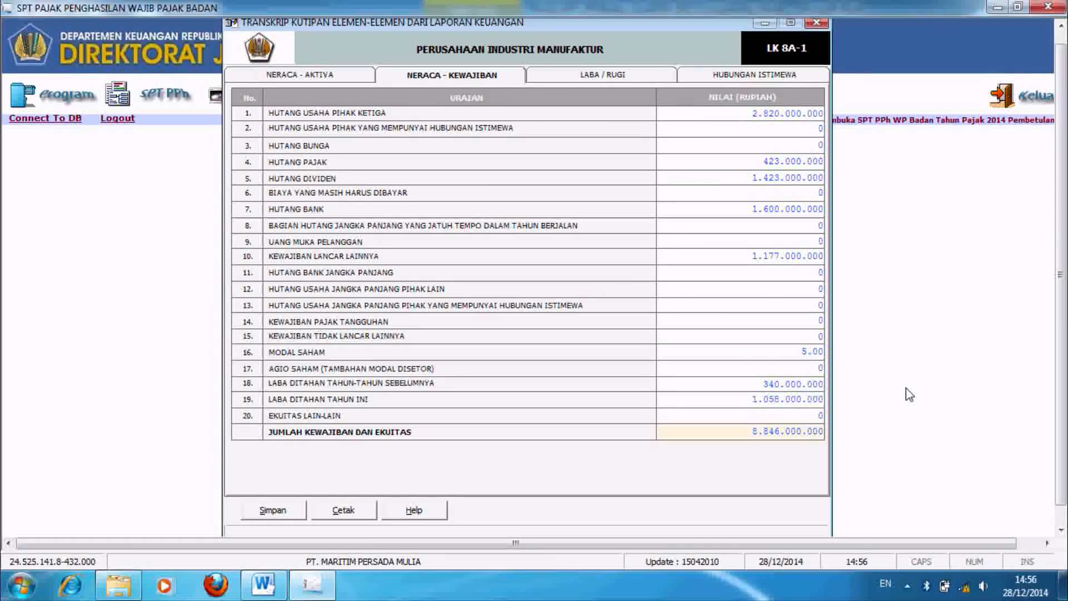
{"action": "type", "text": "000000000"}
{"action": "key", "text": "Return"}
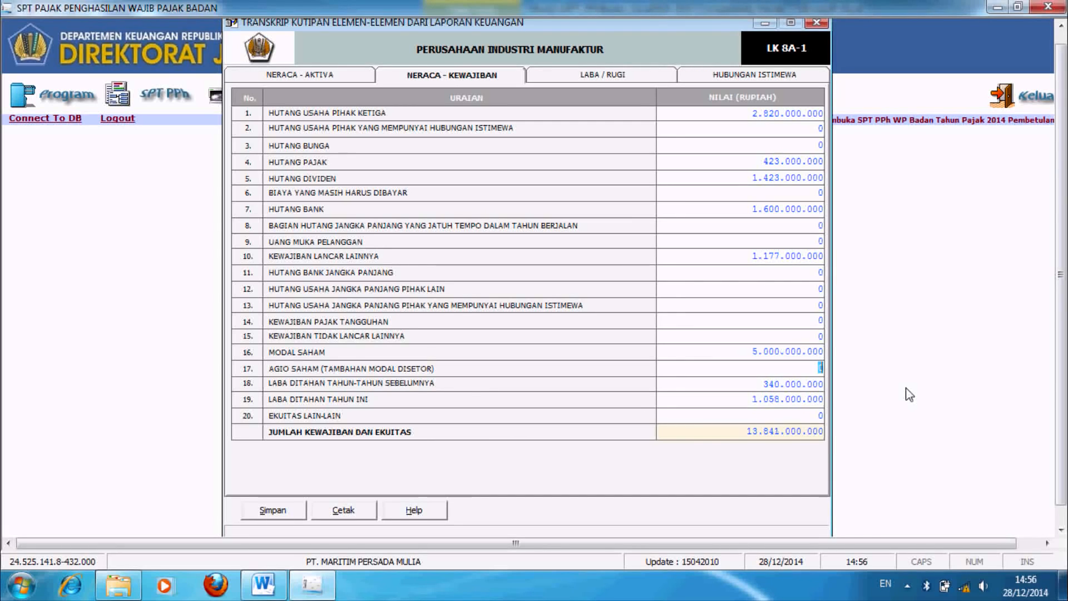
Step: Save and confirm the transcript figures, then close the transcript window
{"action": "left_click", "coordinate": [587, 76]}
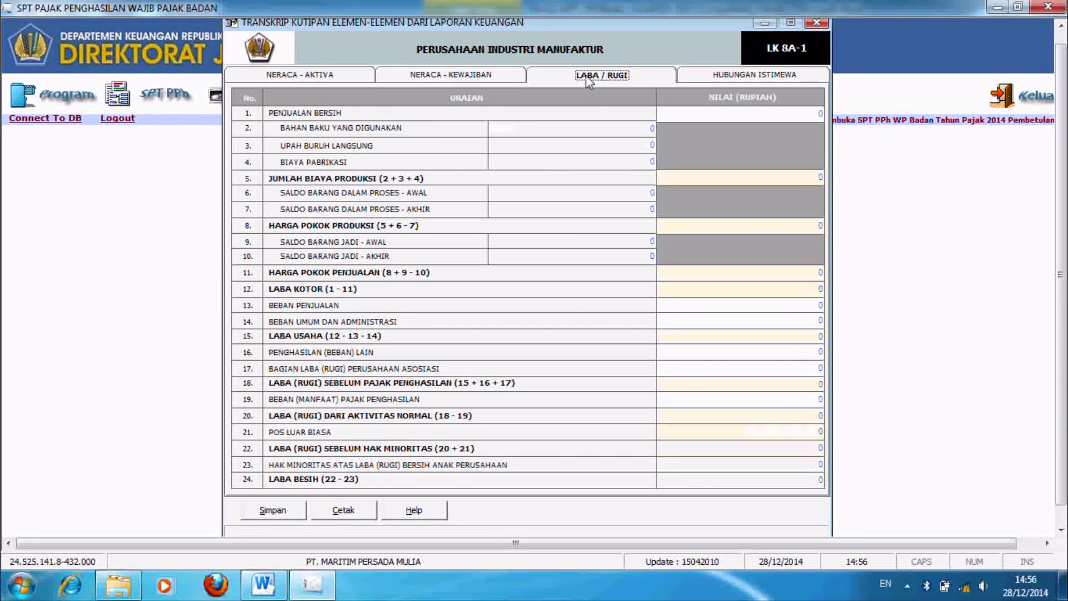
{"action": "left_click", "coordinate": [451, 75]}
{"action": "left_click", "coordinate": [271, 510]}
{"action": "left_click", "coordinate": [521, 346]}
{"action": "left_click", "coordinate": [584, 345]}
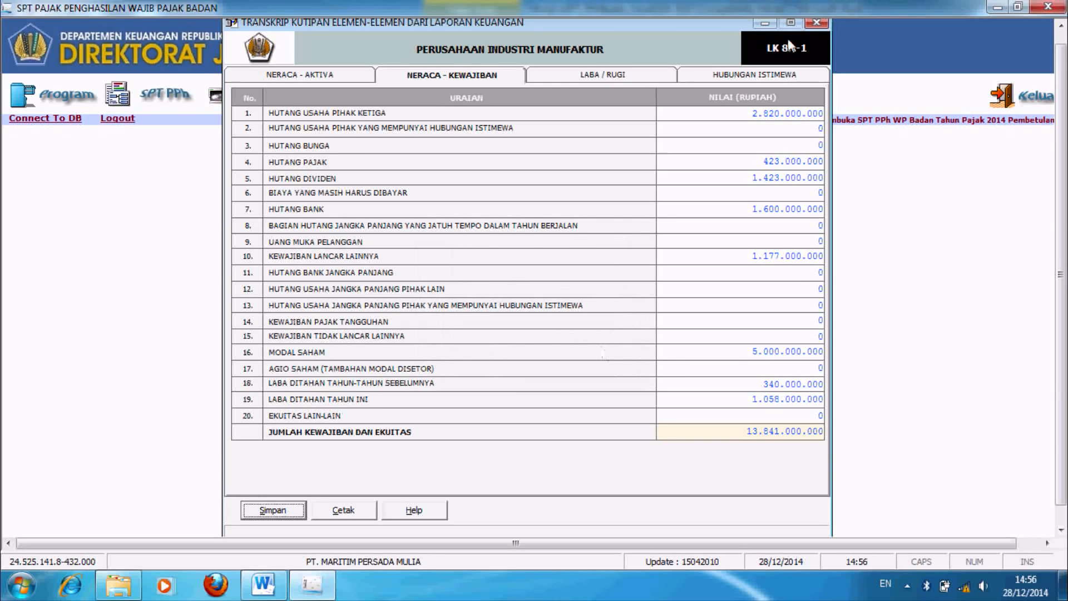
{"action": "left_click", "coordinate": [817, 23]}
{"action": "left_click", "coordinate": [163, 100]}
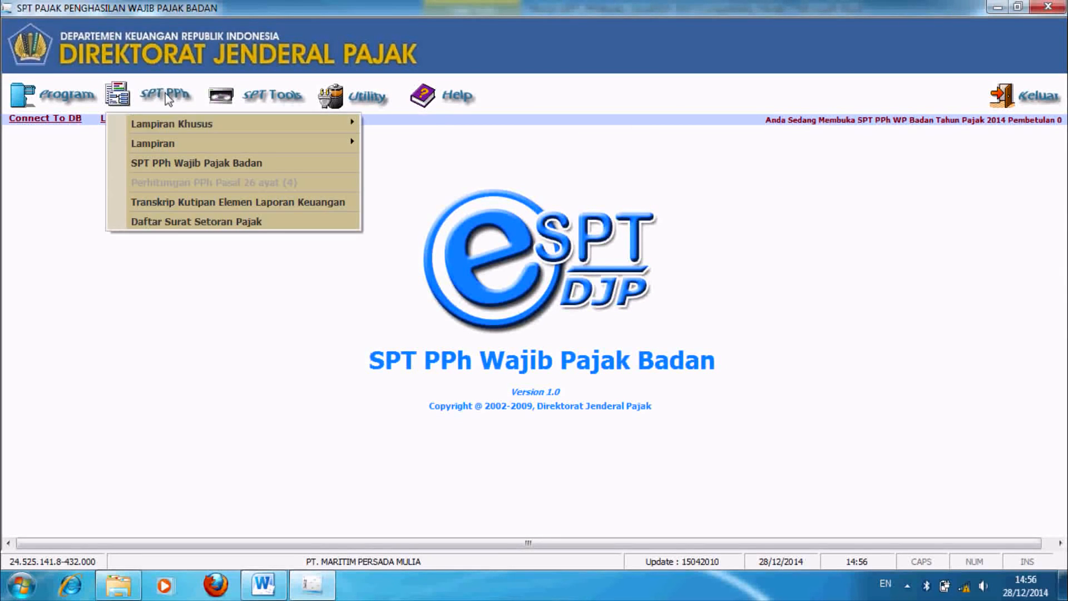
Step: Open Formulir 1771-V, the shareholders and board list, from Lampiran
{"action": "mouse_move", "coordinate": [190, 146]}
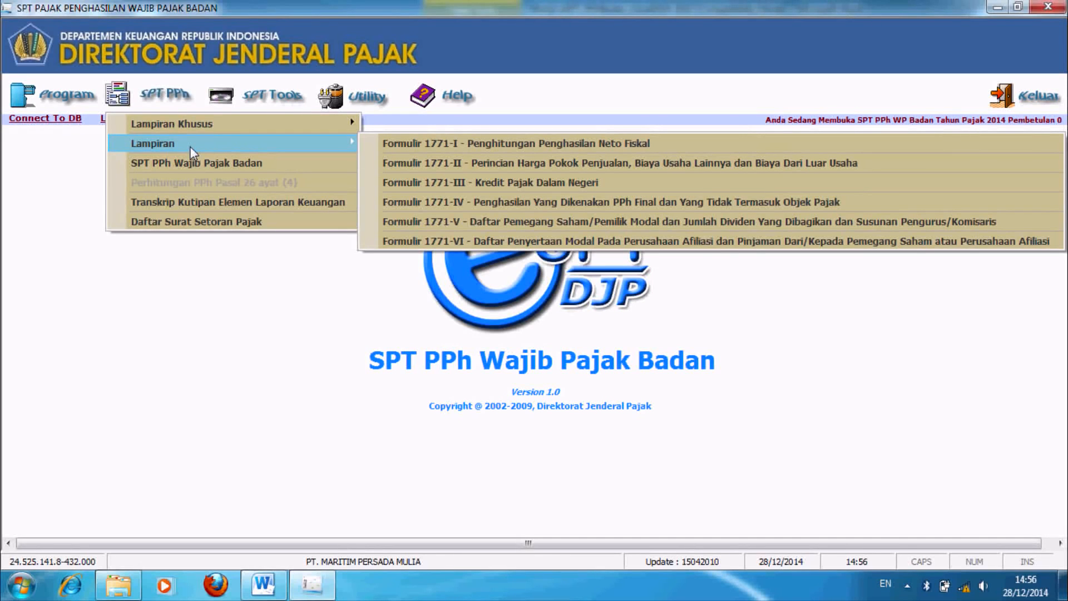
{"action": "left_click", "coordinate": [517, 223]}
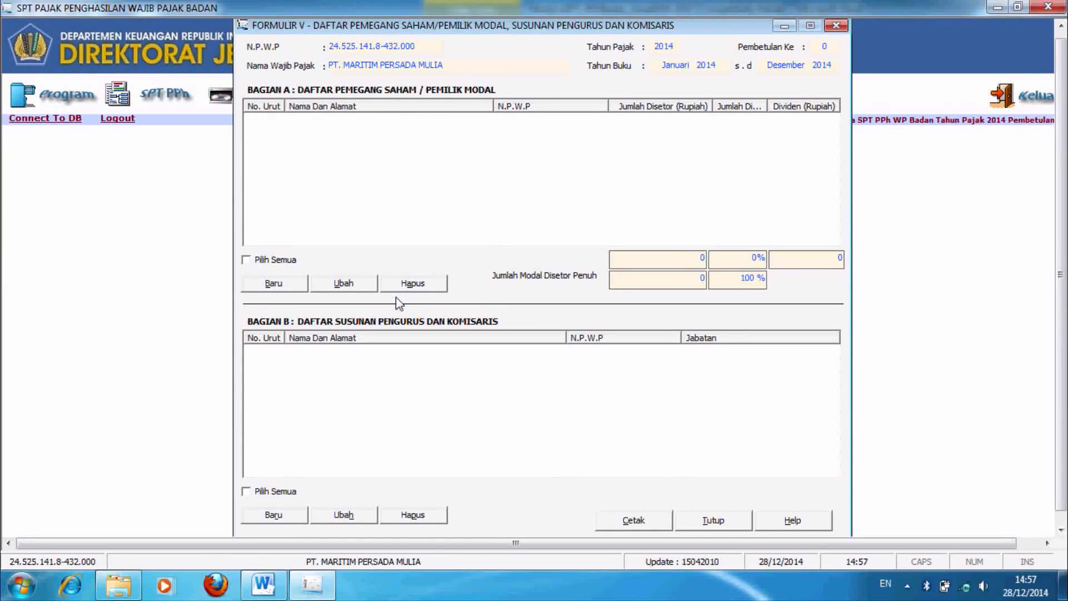
Step: Start a new shareholder entry with total paid-up capital of 5.000.000.000
{"action": "left_click", "coordinate": [270, 283]}
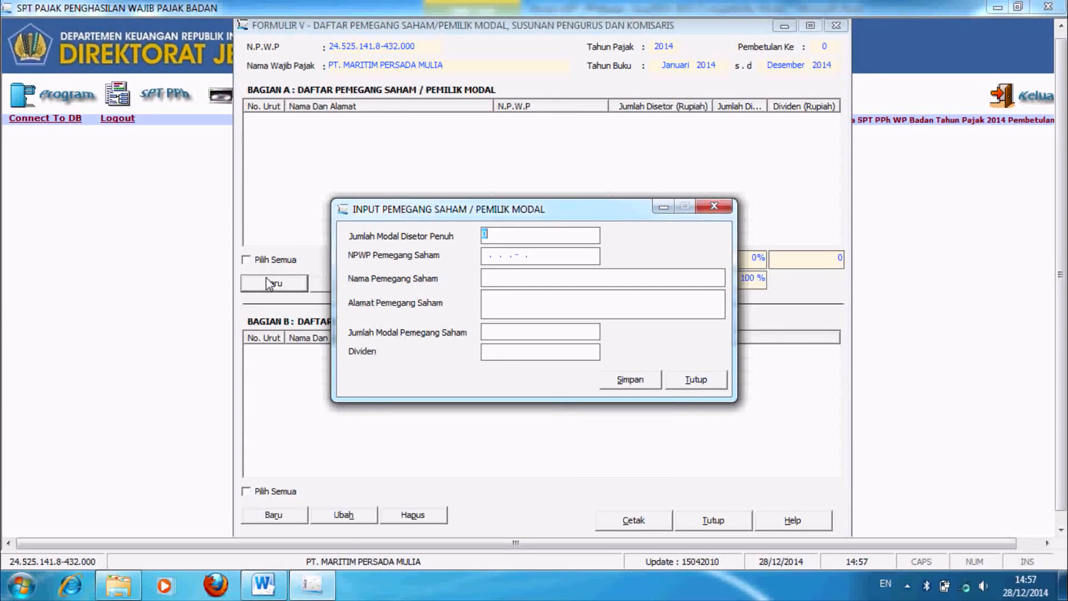
{"action": "type", "text": "5.000.000.000"}
{"action": "key", "text": "Tab"}
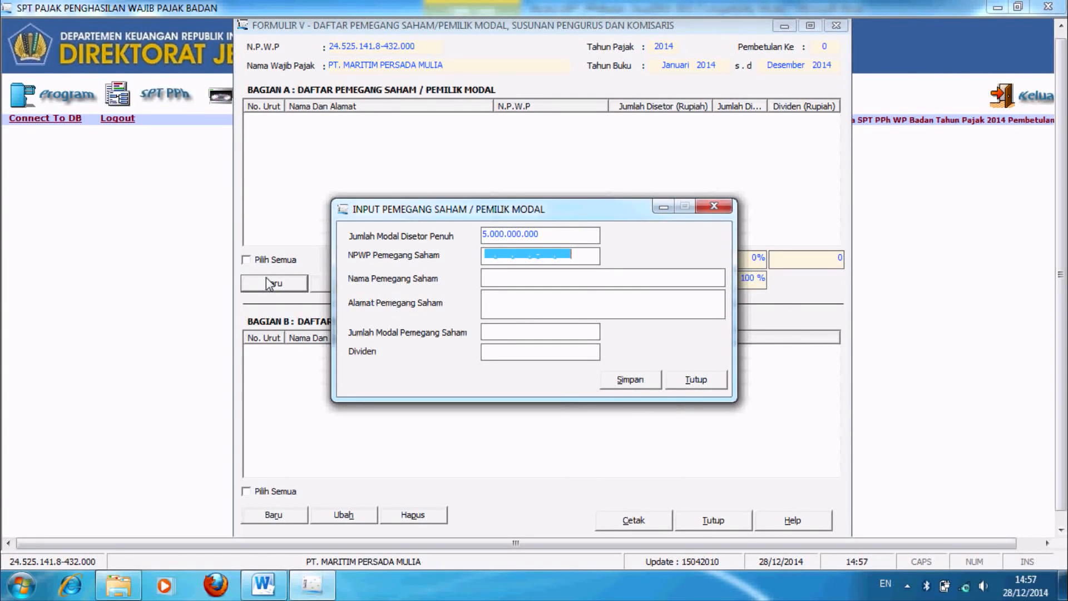
Step: Look up PT DEWANGGA's shareholder data in the Word reference document
{"action": "key", "text": "alt+Tab"}
{"action": "left_click_drag", "start_coordinate": [1061, 443], "coordinate": [1062, 435]}
{"action": "left_click_drag", "start_coordinate": [1061, 300], "coordinate": [1062, 212]}
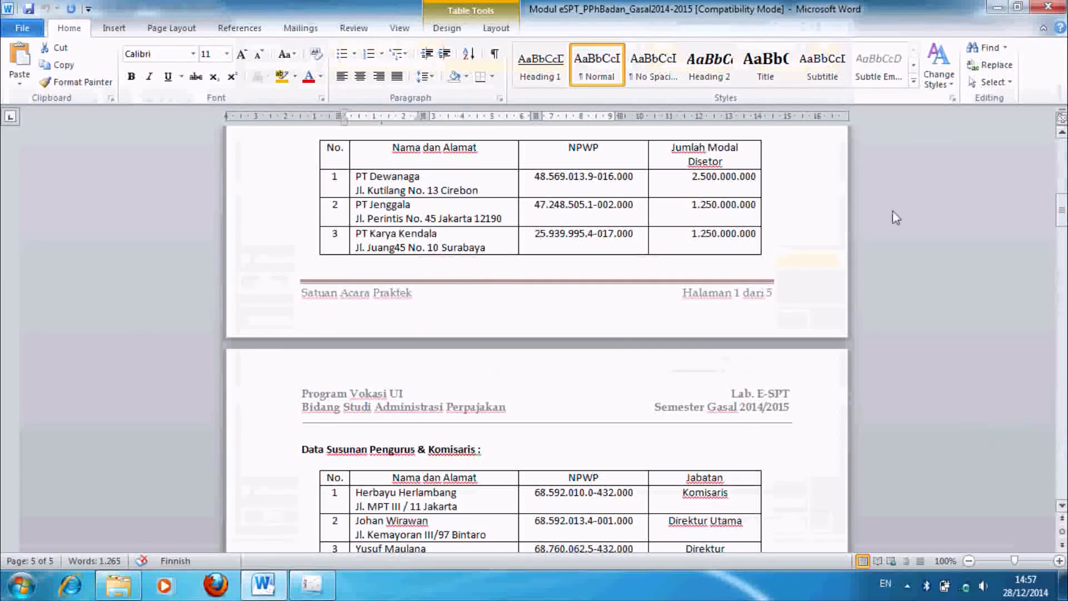
{"action": "left_click", "coordinate": [655, 188]}
{"action": "key", "text": "alt+Tab"}
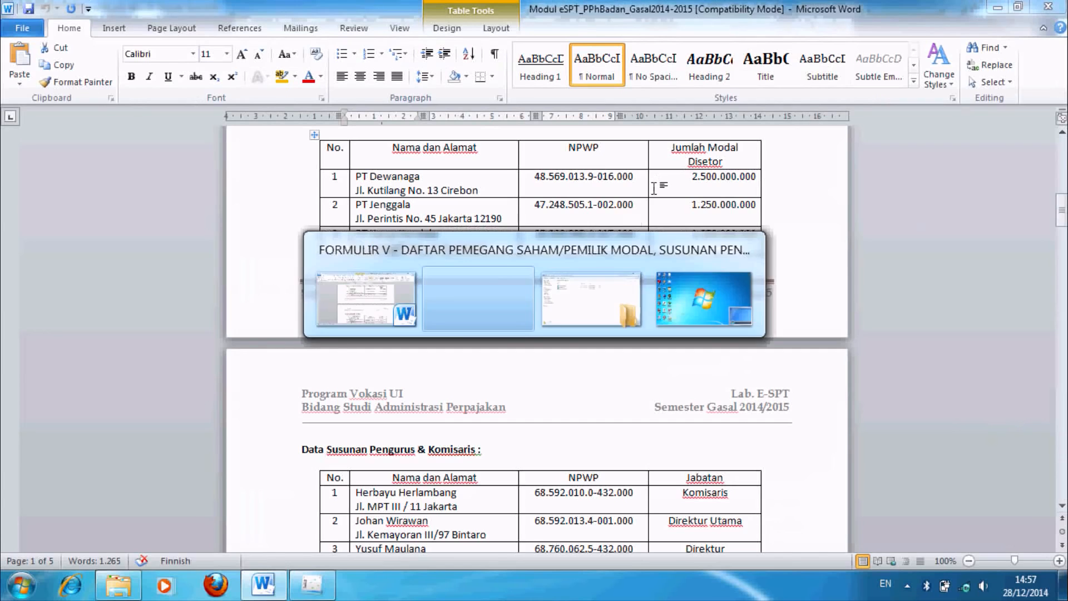
{"action": "left_click", "coordinate": [495, 281]}
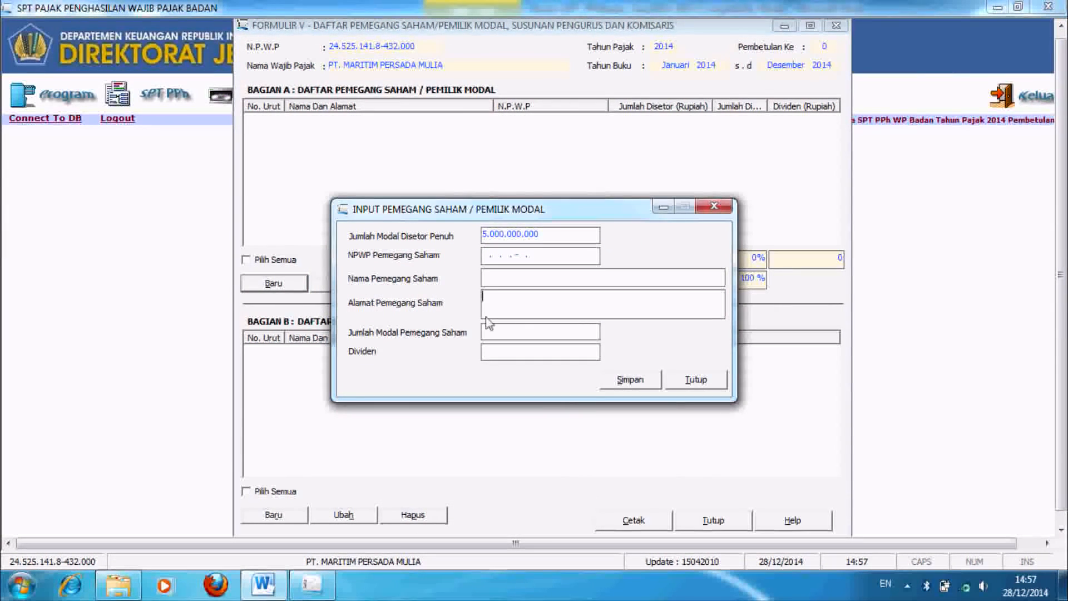
{"action": "left_click", "coordinate": [504, 332]}
{"action": "key", "text": "alt+Tab"}
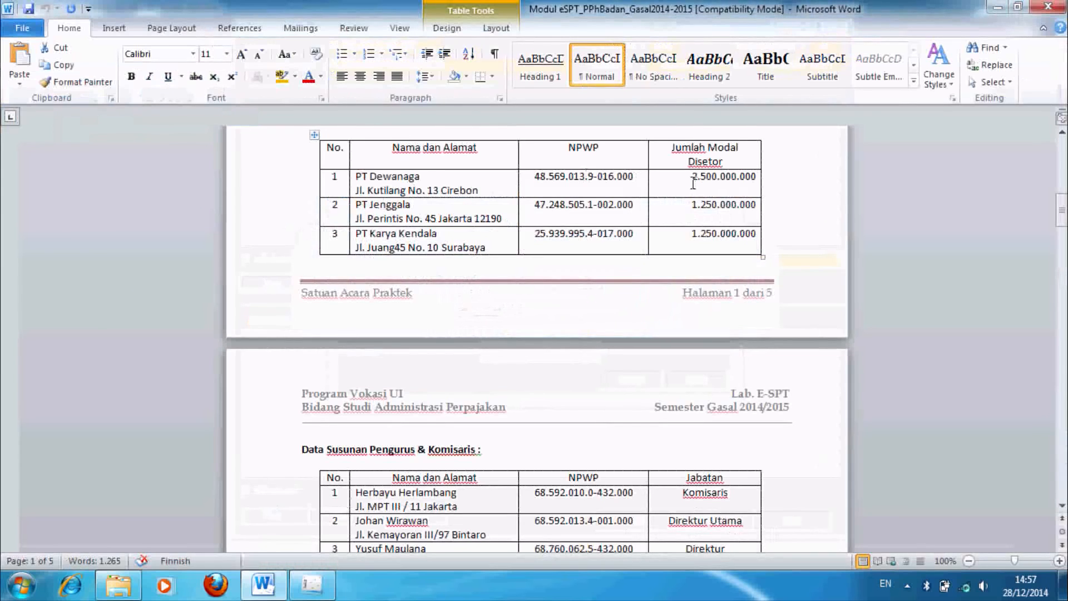
{"action": "left_click_drag", "start_coordinate": [691, 183], "coordinate": [768, 181]}
{"action": "left_click_drag", "start_coordinate": [357, 185], "coordinate": [695, 182]}
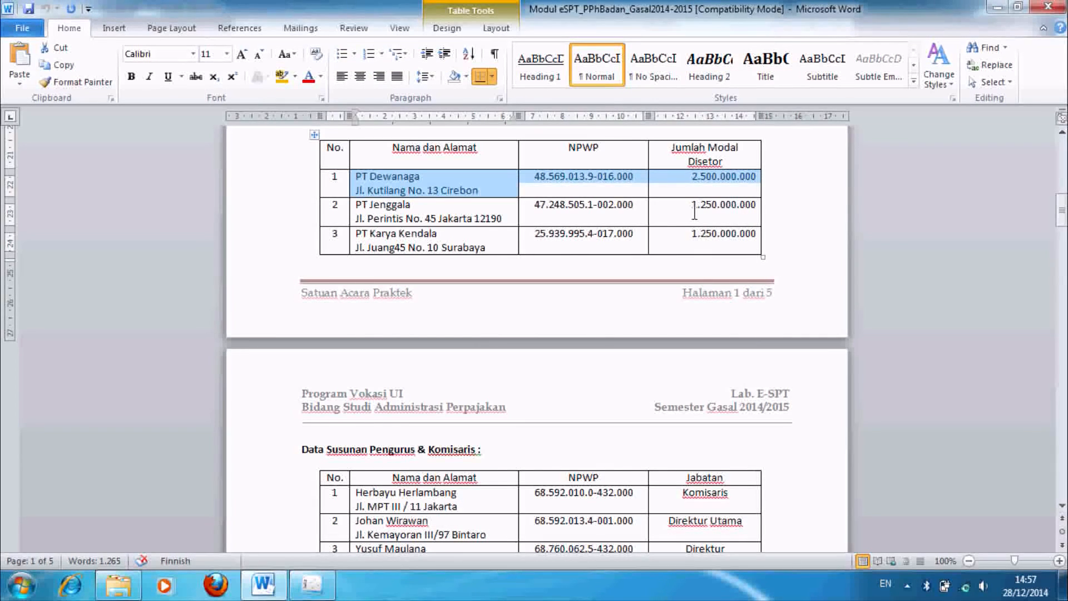
{"action": "key", "text": "alt+Tab"}
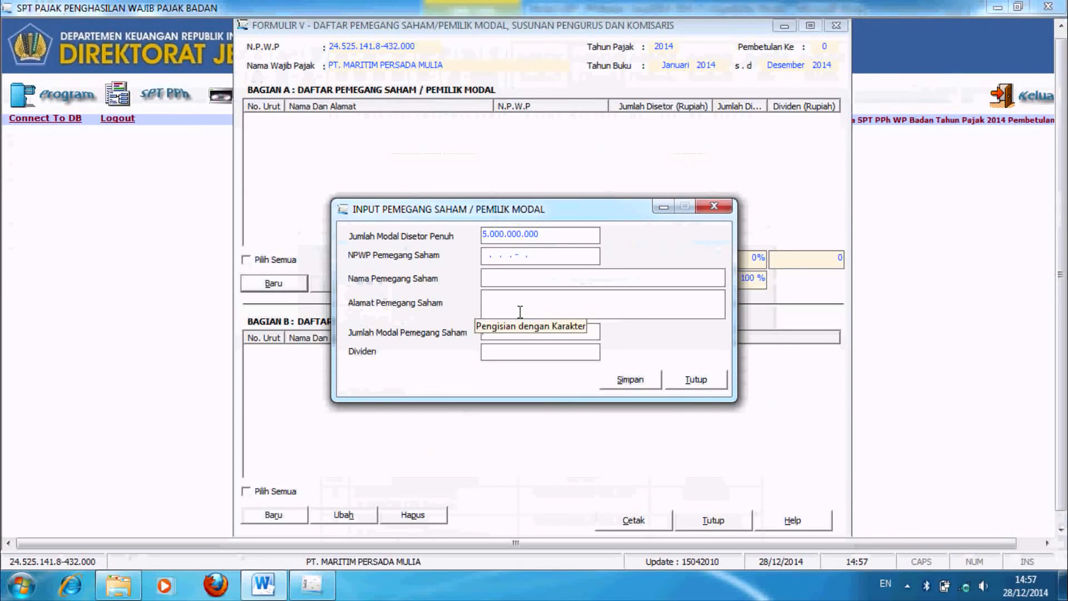
Step: Add shareholder PT DEWANGGA, Jakarta, with its NPWP and capital 2.500.000.000, and save
{"action": "left_click", "coordinate": [561, 256]}
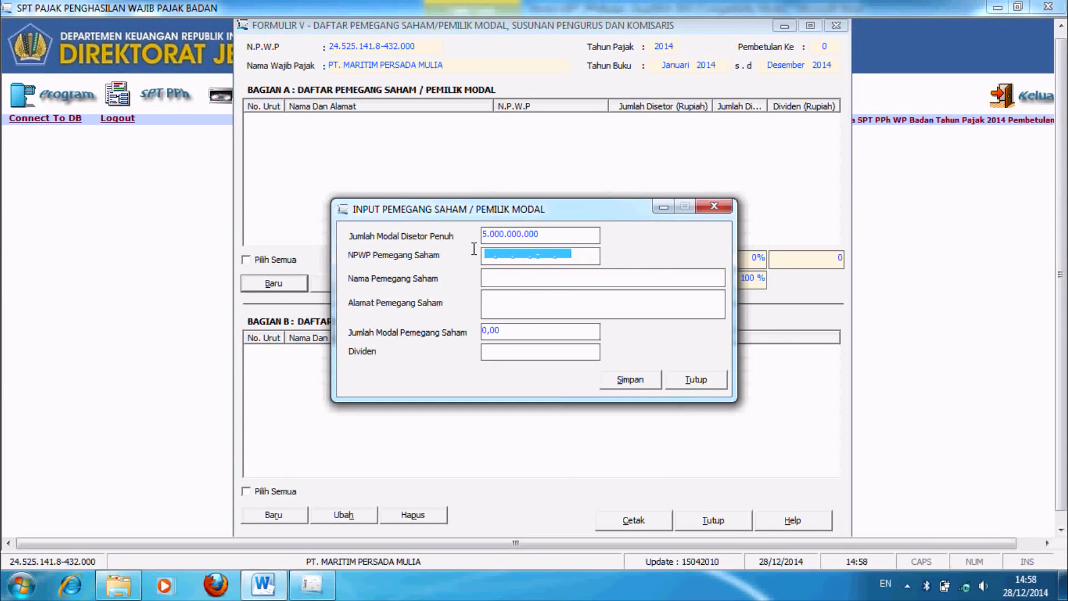
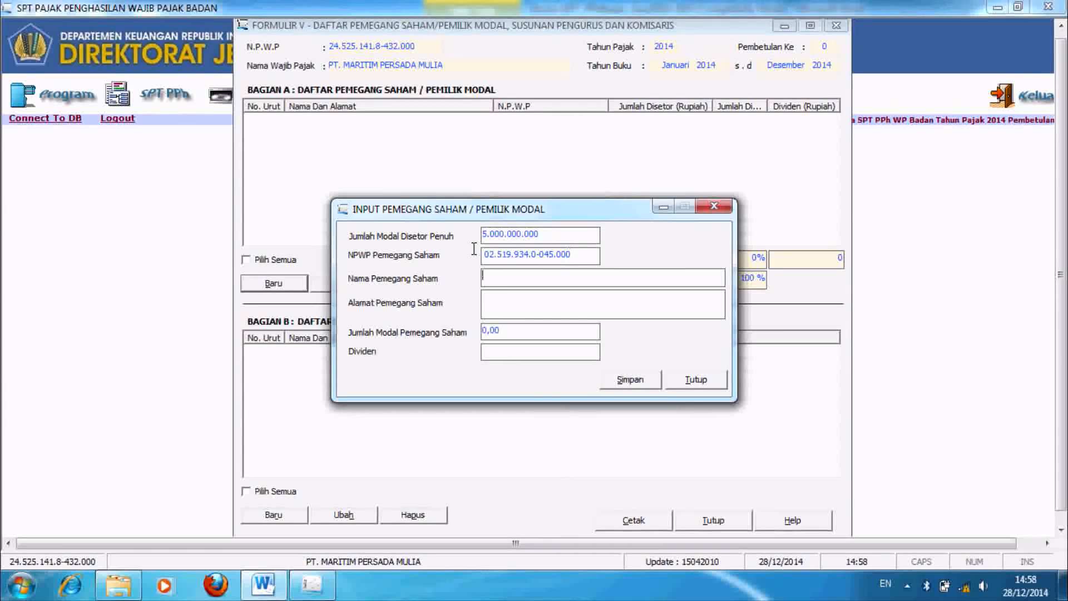
{"action": "key", "text": "Caps_Lock"}
{"action": "key", "text": "Tab"}
{"action": "type", "text": "PT DEW"}
{"action": "type", "text": "ANGGA"}
{"action": "type", "text": "JAKARTA"}
{"action": "key", "text": "Tab"}
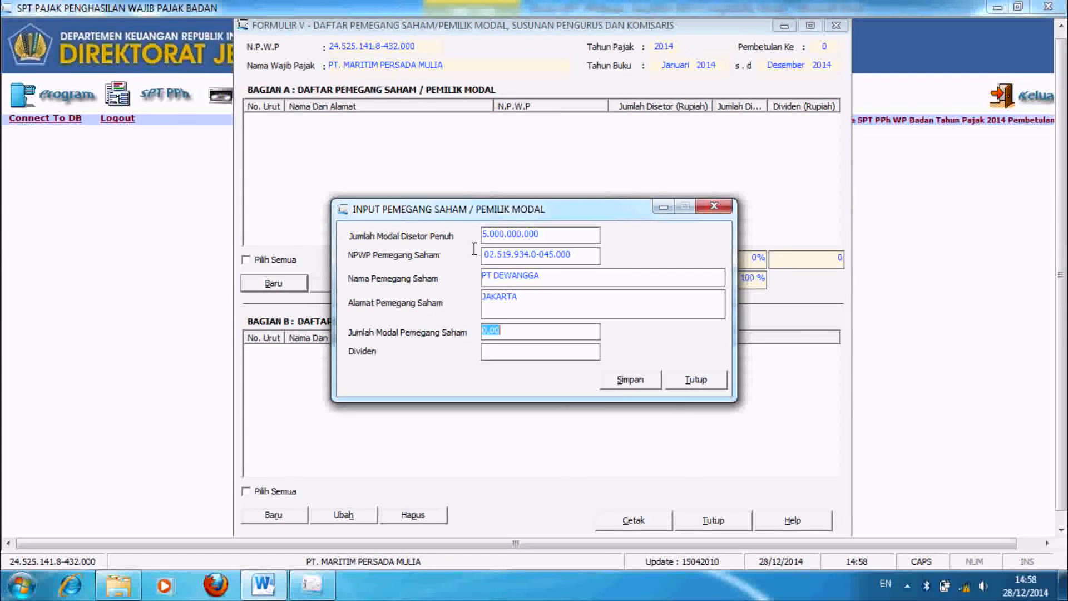
{"action": "type", "text": "2500000000"}
{"action": "key", "text": "Tab"}
{"action": "key", "text": "Tab"}
{"action": "key", "text": "Return"}
{"action": "key", "text": "Return"}
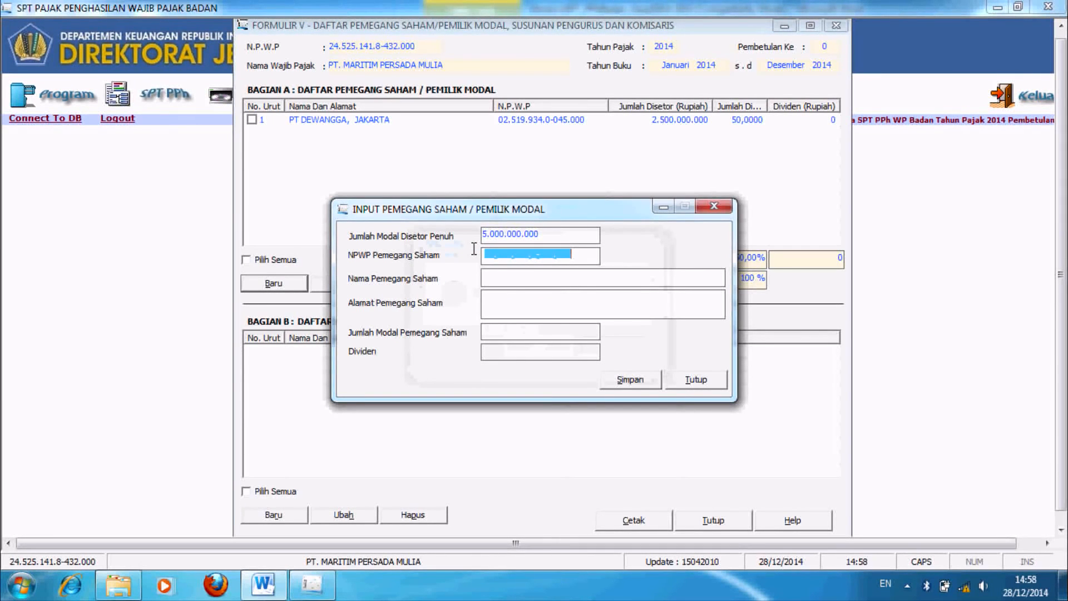
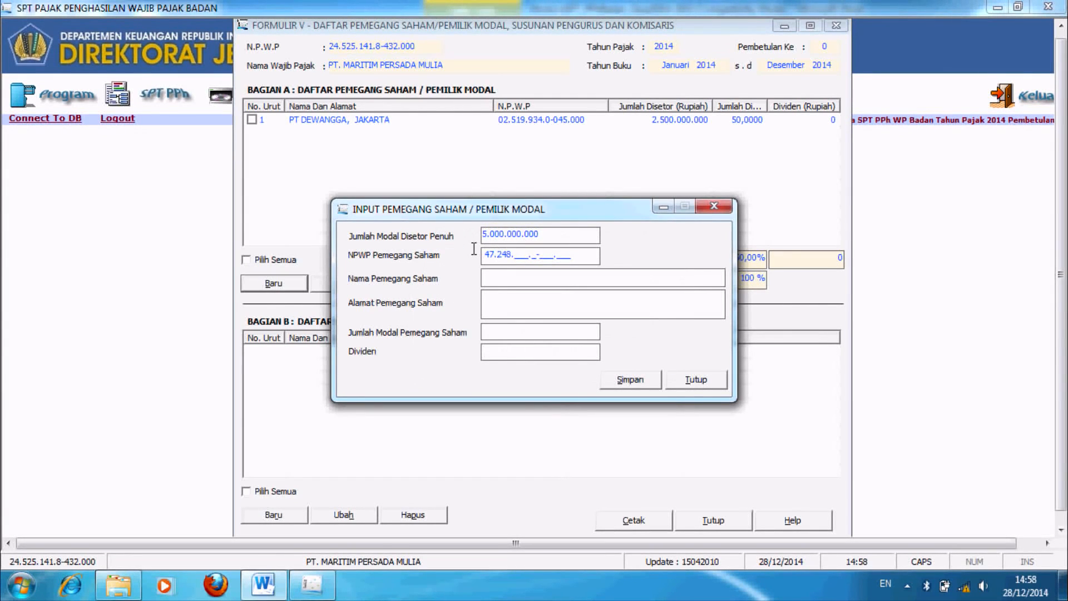
Step: Add shareholder PT JENGGALA, Jakarta, with its NPWP and capital 1.250.000.000, and save
{"action": "key", "text": "Tab"}
{"action": "type", "text": "PT JENGGALA"}
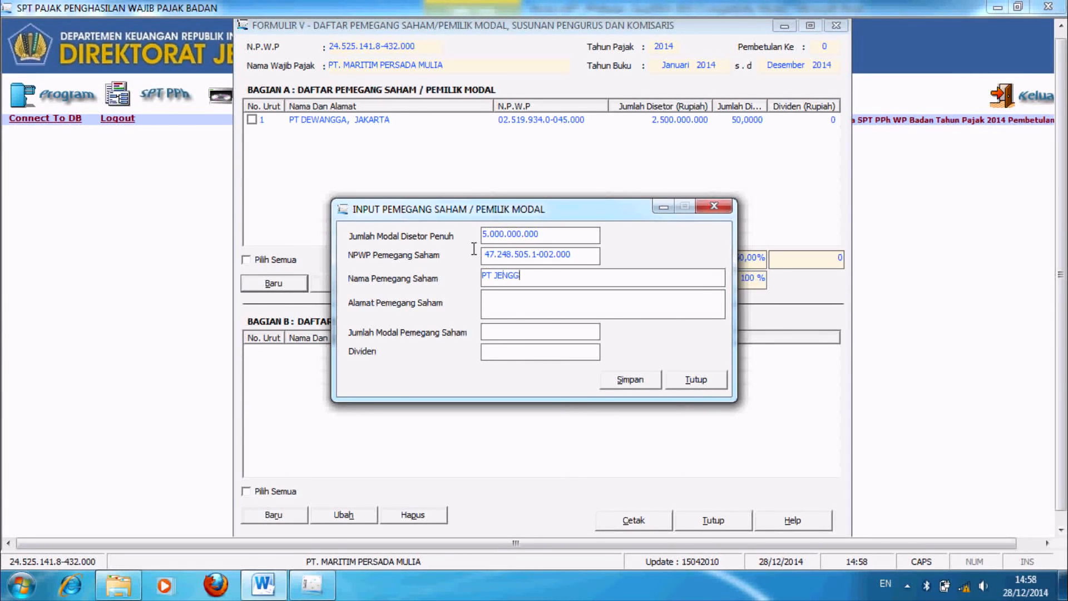
{"action": "key", "text": "Tab"}
{"action": "type", "text": "JAKARTA"}
{"action": "key", "text": "Tab"}
{"action": "type", "text": "1.250.000.000"}
{"action": "key", "text": "Tab"}
{"action": "key", "text": "Tab"}
{"action": "key", "text": "Return"}
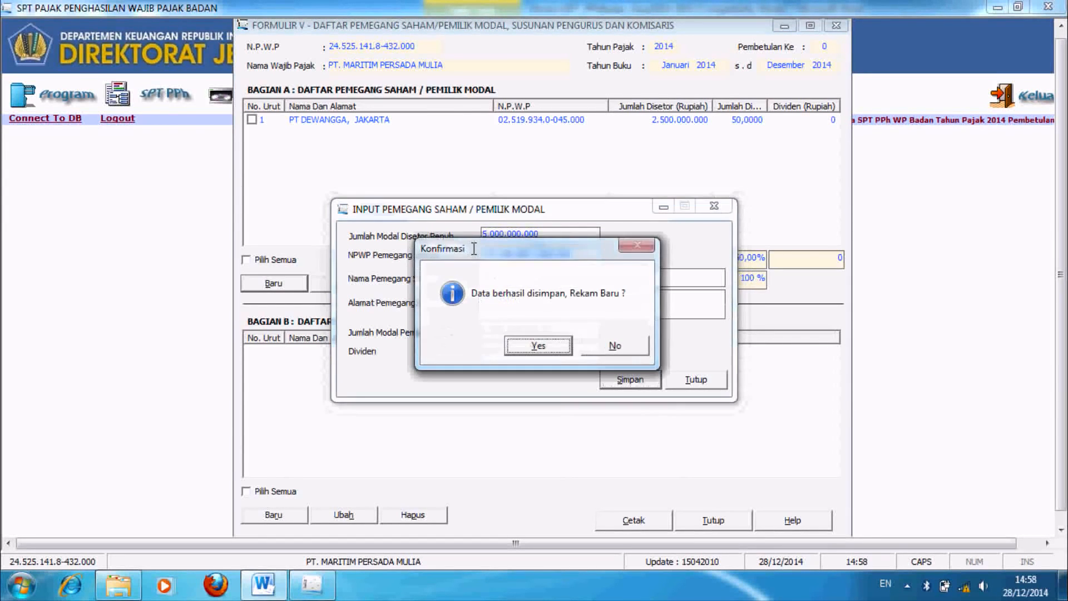
{"action": "key", "text": "Return"}
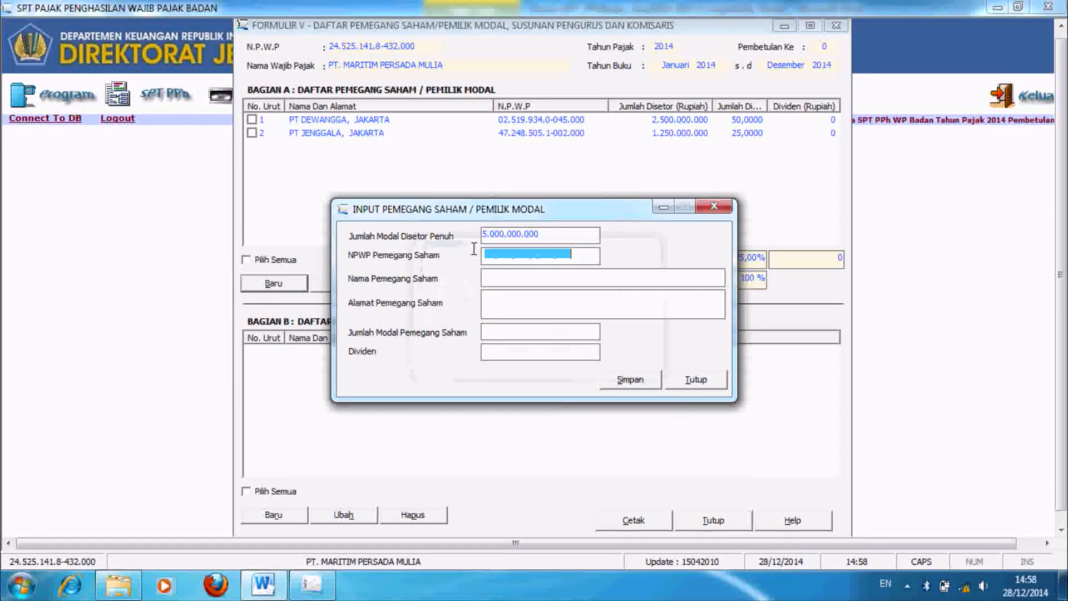
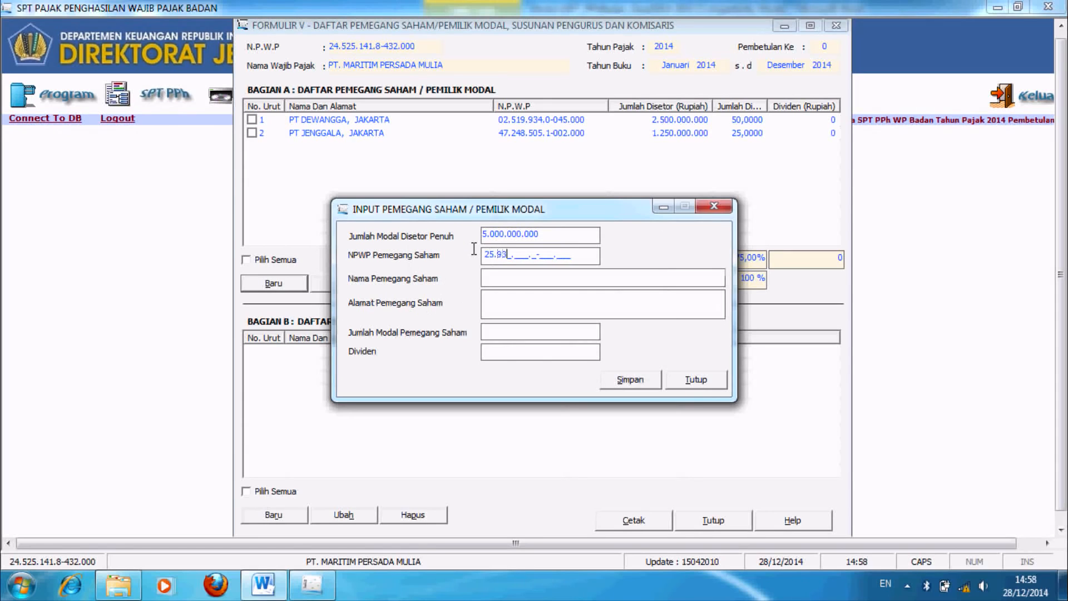
Step: Add shareholder PT. KARYA KENDALA, Jakarta, with its NPWP and capital 1.250.000.000, and save
{"action": "key", "text": "Tab"}
{"action": "type", "text": "PT."}
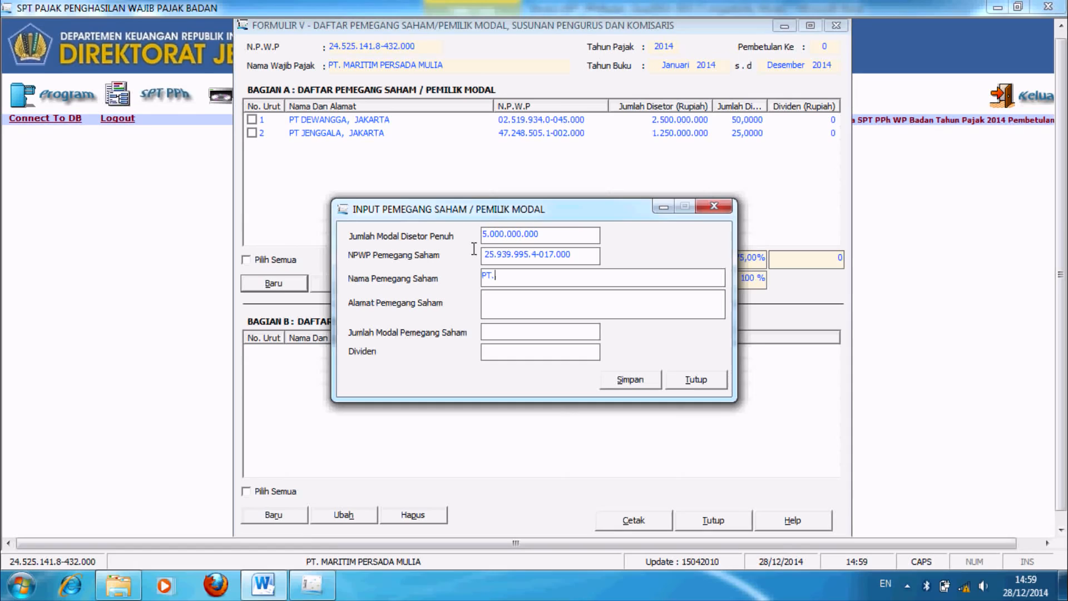
{"action": "type", "text": " KARYA KENDALA"}
{"action": "key", "text": "Tab"}
{"action": "type", "text": "JAKARTA"}
{"action": "key", "text": "Tab"}
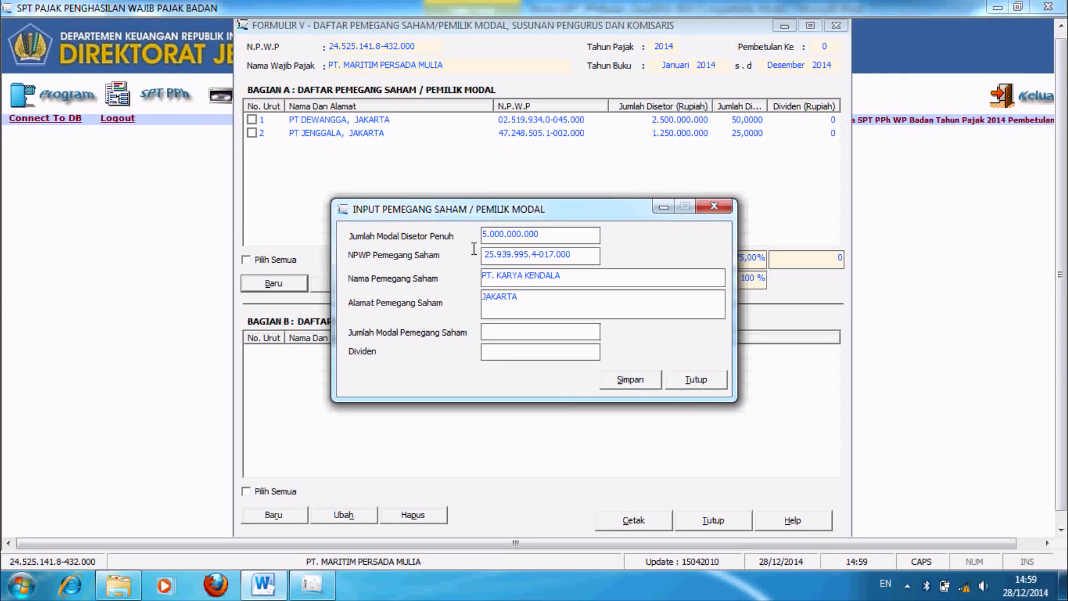
{"action": "type", "text": "1.250.000.000"}
{"action": "key", "text": "Tab"}
{"action": "key", "text": "Tab"}
{"action": "key", "text": "Return"}
{"action": "key", "text": "Return"}
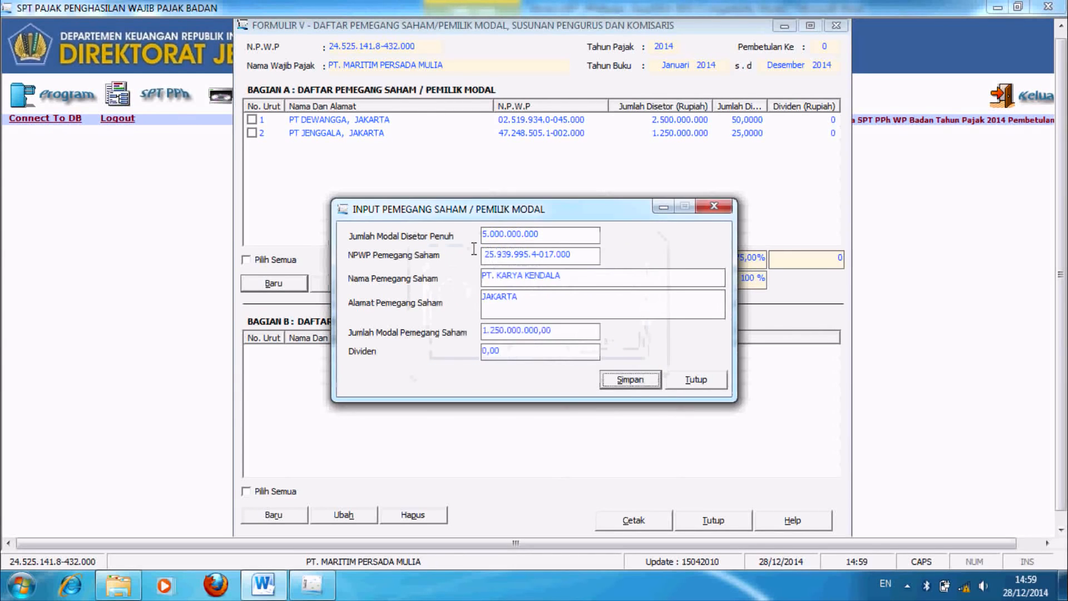
{"action": "key", "text": "Return"}
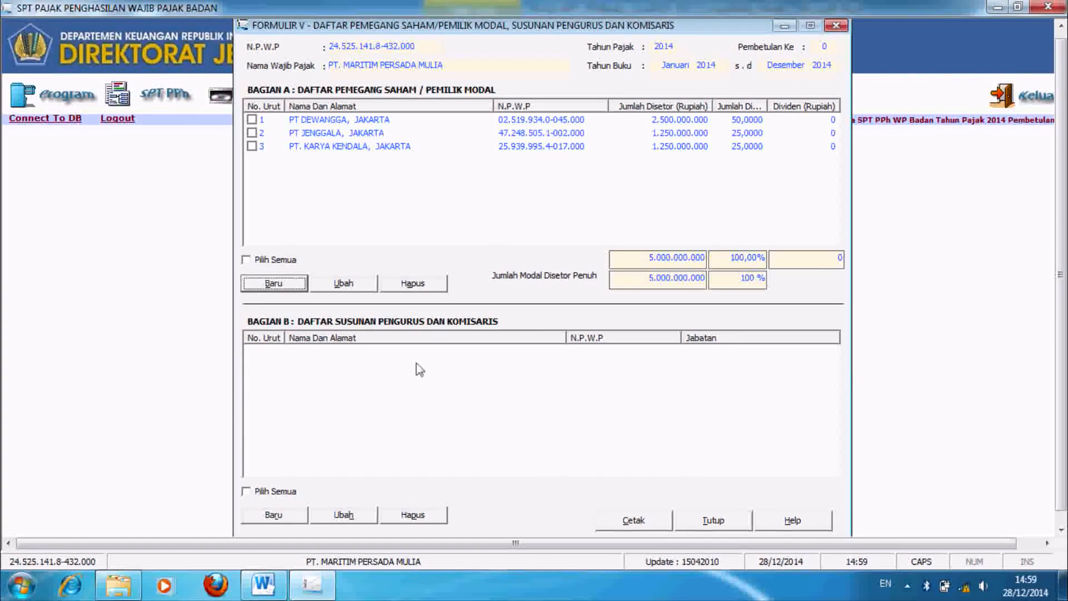
Step: Add the first board member with NPWP, name, address JAKARTA and position Komisaris
{"action": "left_click", "coordinate": [283, 517]}
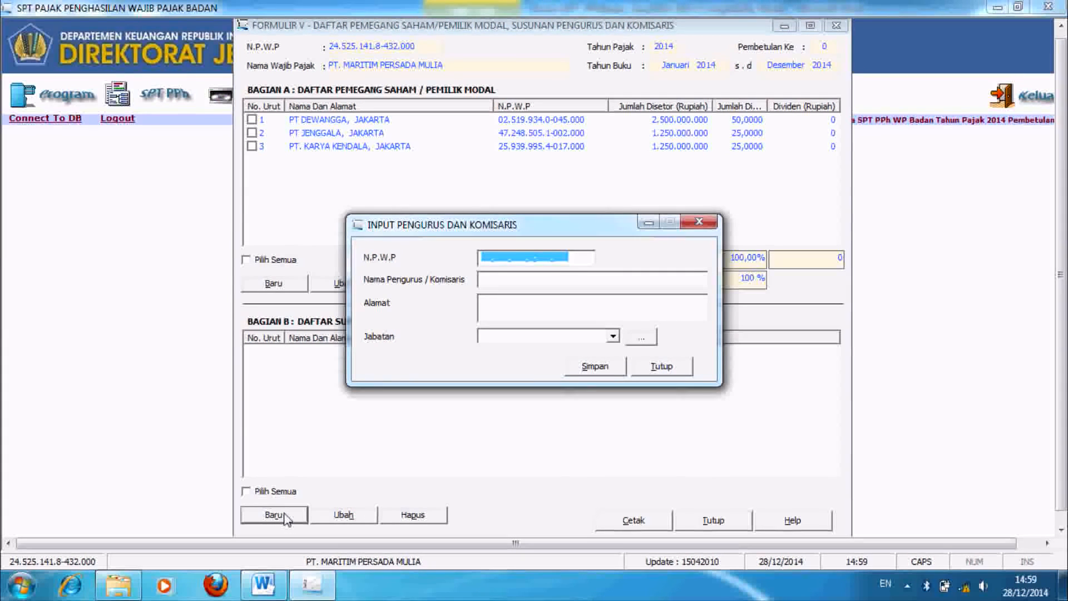
{"action": "left_click", "coordinate": [489, 278]}
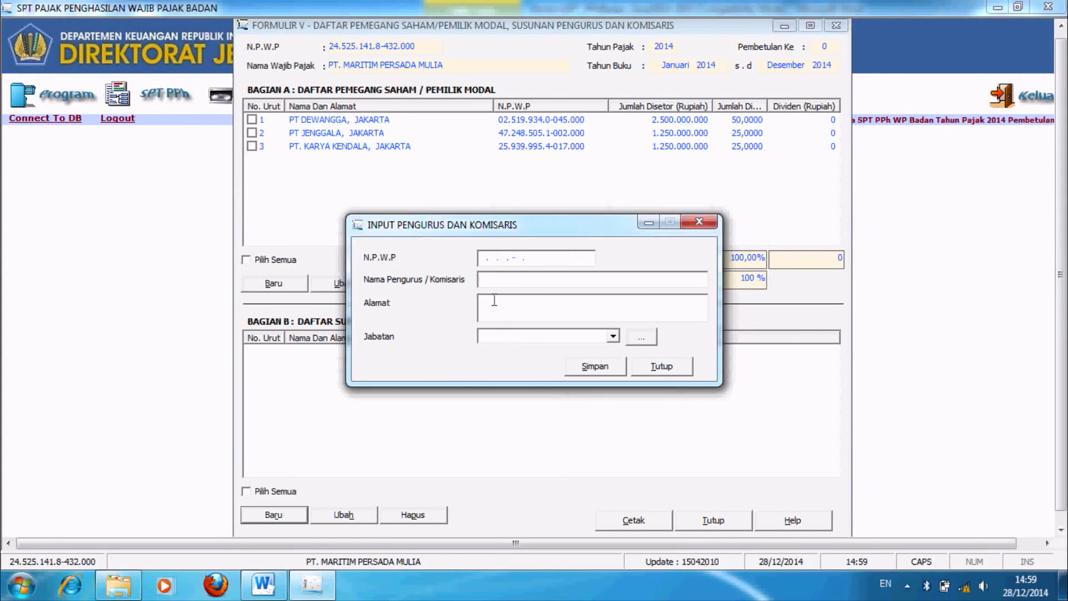
{"action": "left_click", "coordinate": [493, 338]}
{"action": "left_click", "coordinate": [489, 252]}
{"action": "left_click", "coordinate": [488, 257]}
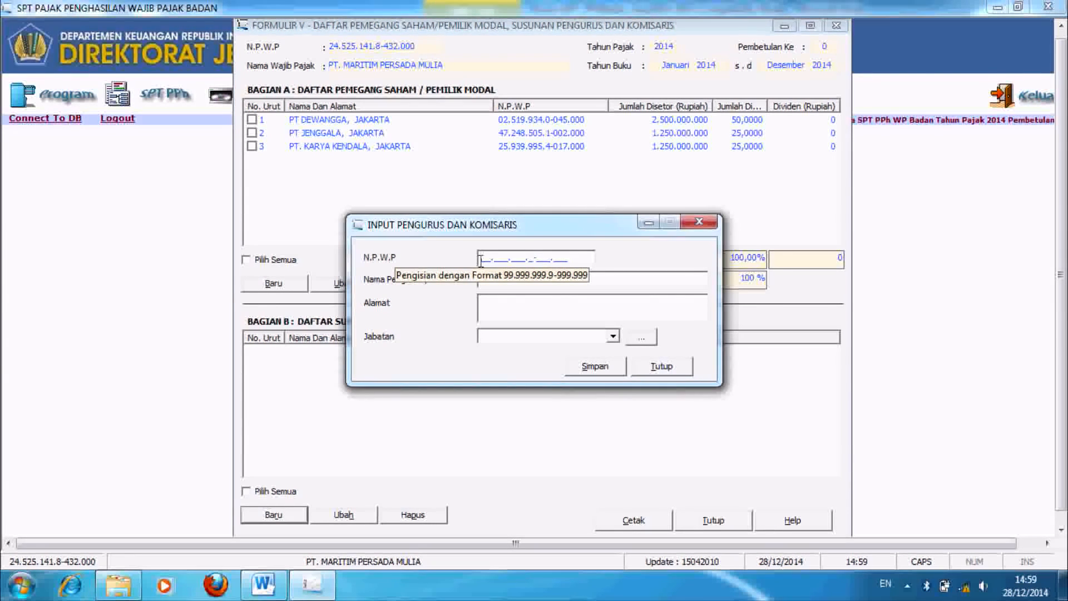
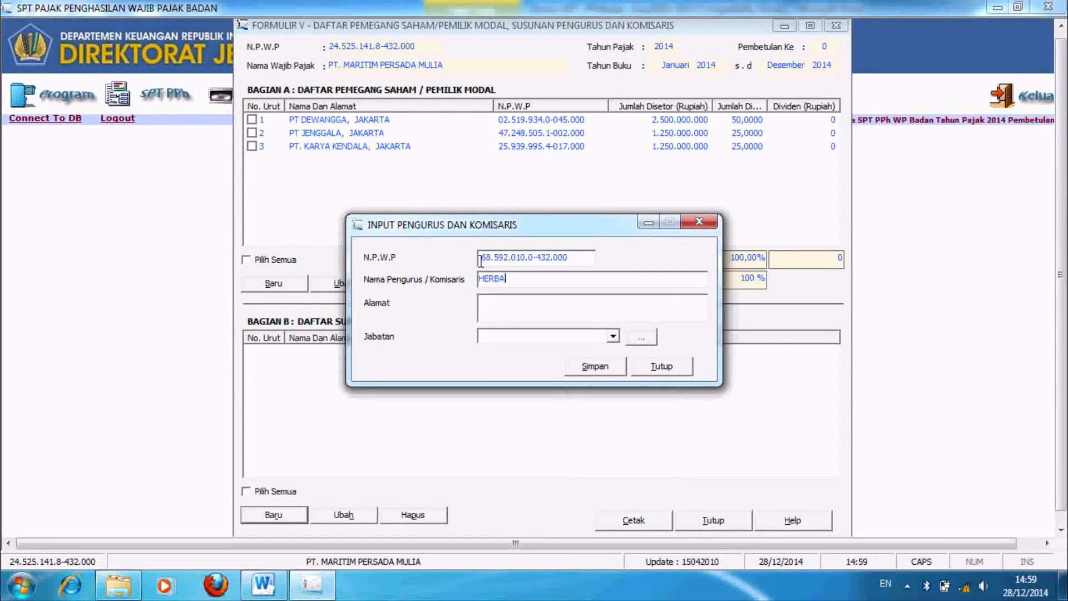
{"action": "key", "text": "Tab"}
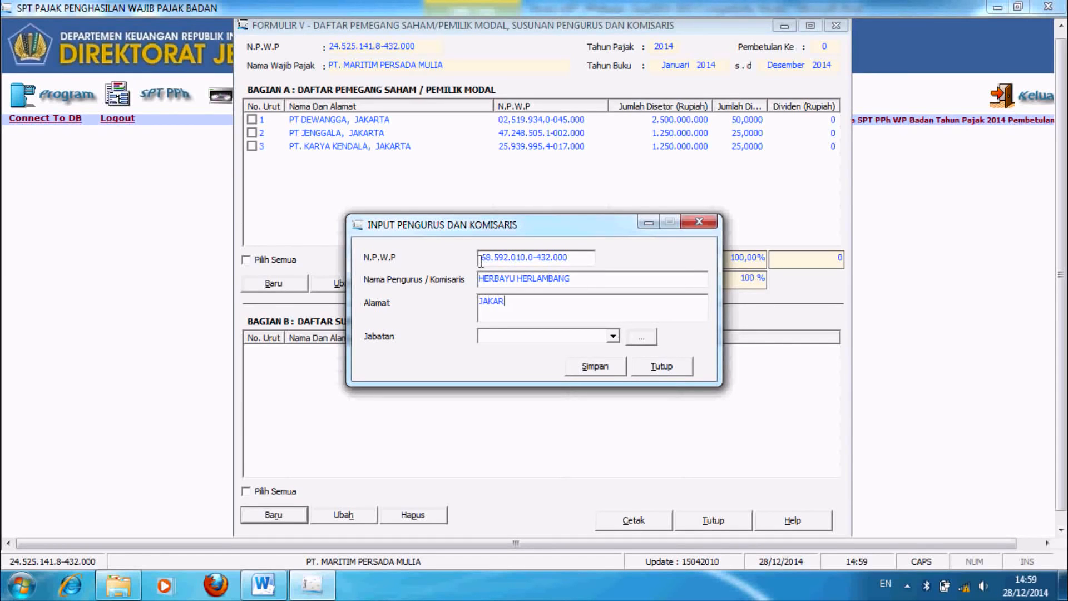
{"action": "key", "text": "Tab"}
{"action": "key", "text": "Down"}
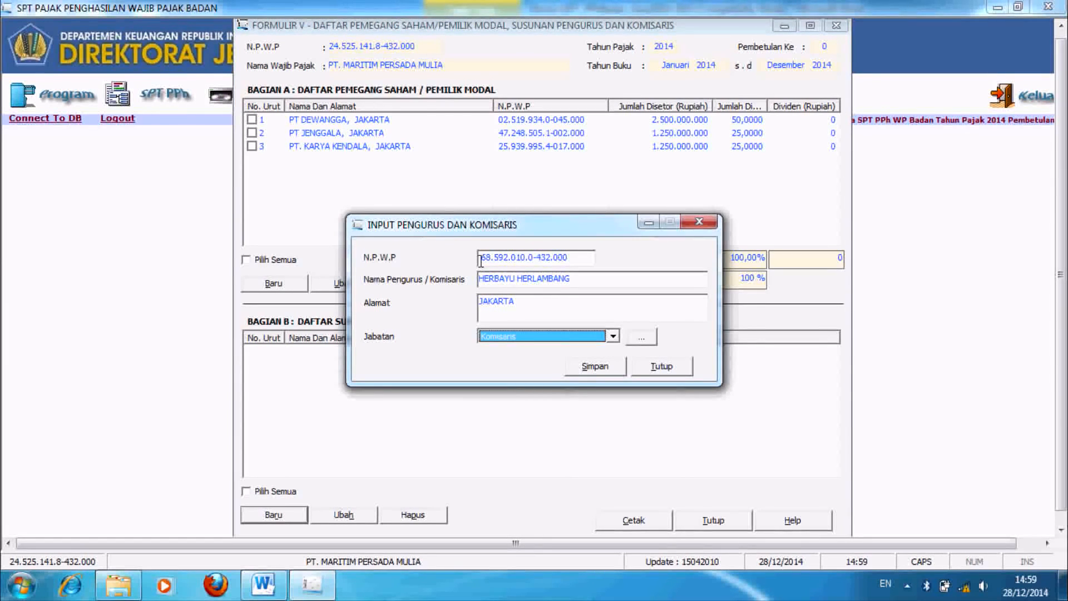
{"action": "key", "text": "Tab"}
{"action": "key", "text": "Return"}
{"action": "key", "text": "Return"}
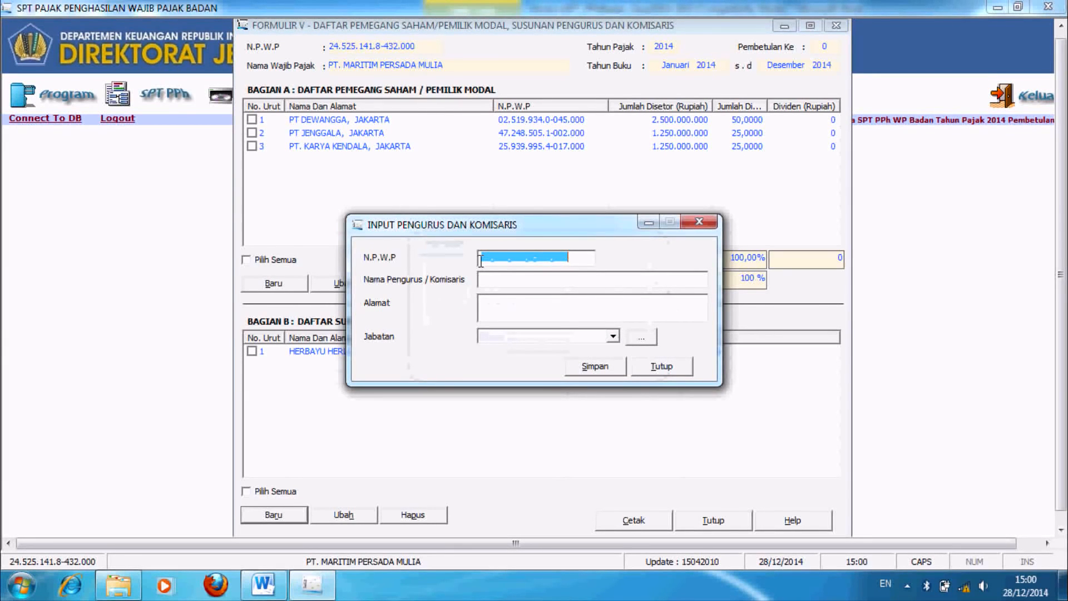
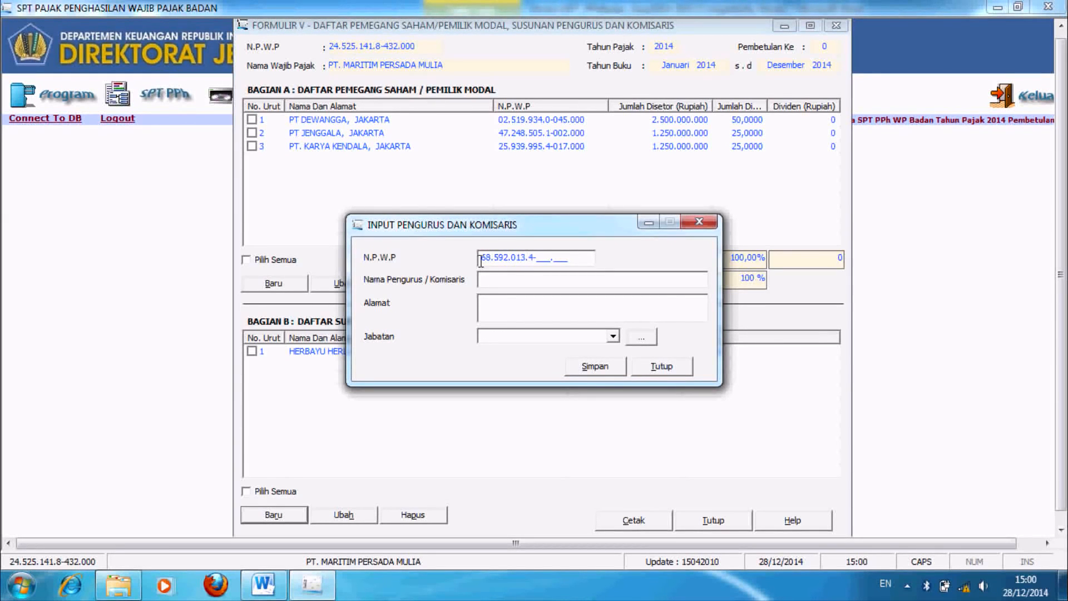
Step: Add the second board member with NPWP, name, address JAKARTA and position Direktur Utama
{"action": "key", "text": "Tab"}
{"action": "type", "text": "H"}
{"action": "key", "text": "Tab"}
{"action": "type", "text": "JAKARTA"}
{"action": "key", "text": "Tab"}
{"action": "key", "text": "Down"}
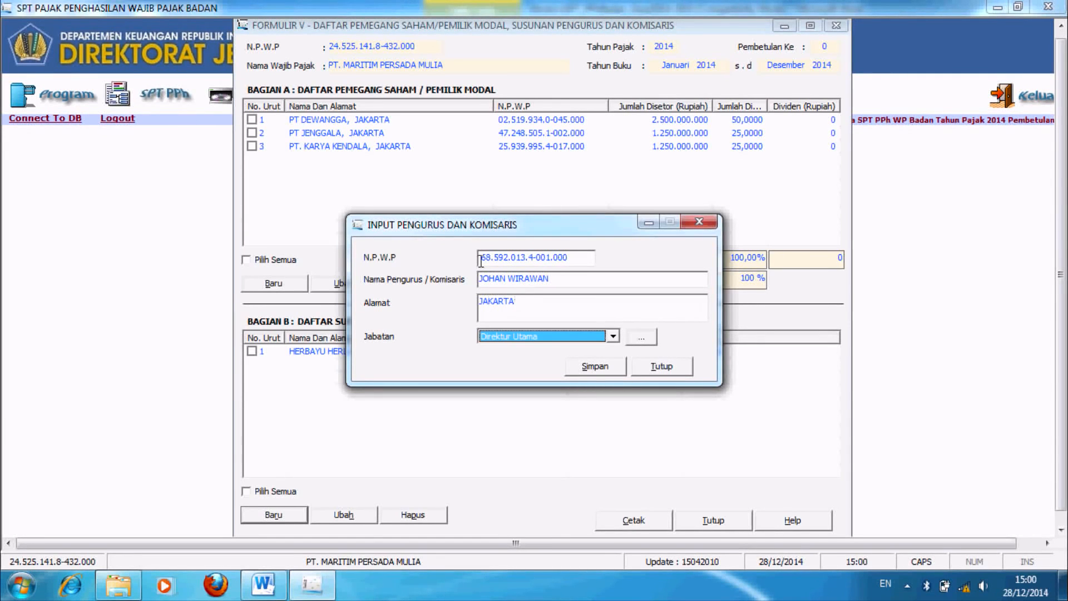
{"action": "left_click", "coordinate": [596, 368]}
{"action": "left_click", "coordinate": [614, 345]}
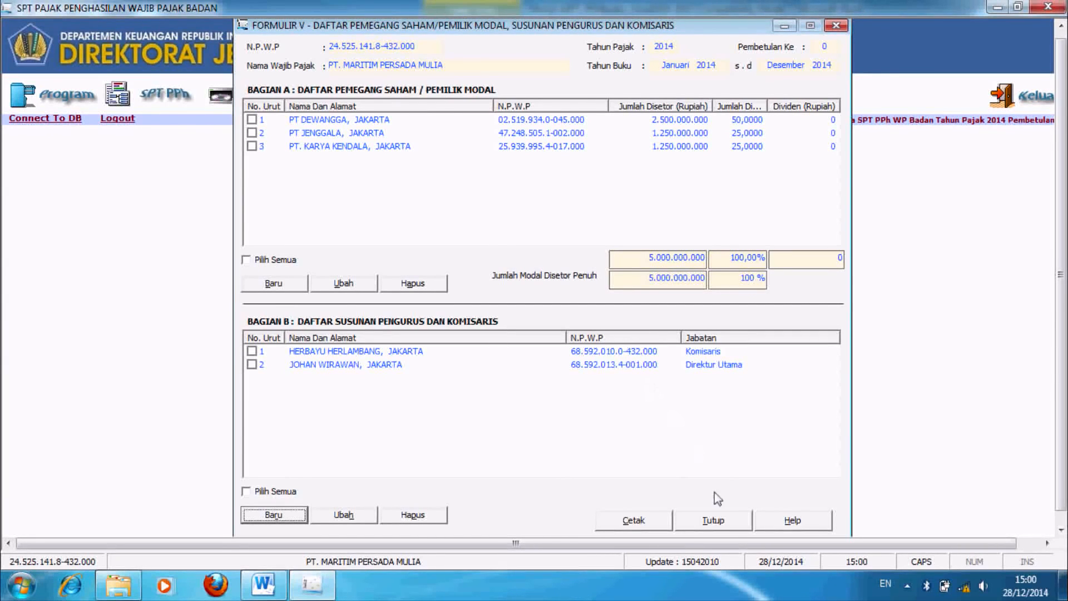
Step: Close Formulir V and open Formulir 1771-IV for final-tax income
{"action": "left_click", "coordinate": [722, 520]}
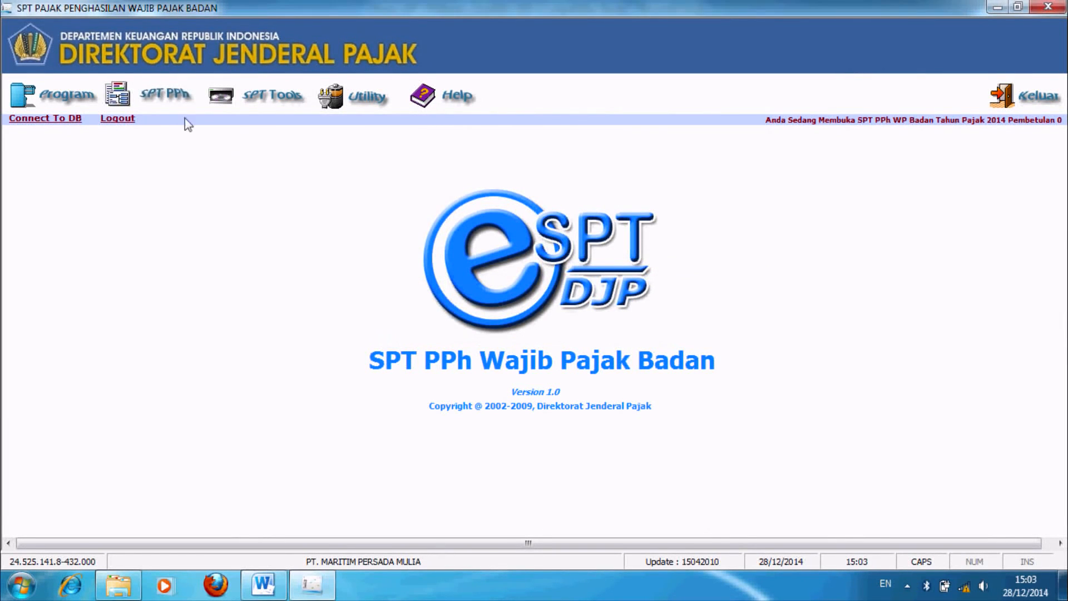
{"action": "left_click", "coordinate": [161, 103]}
{"action": "mouse_move", "coordinate": [179, 142]}
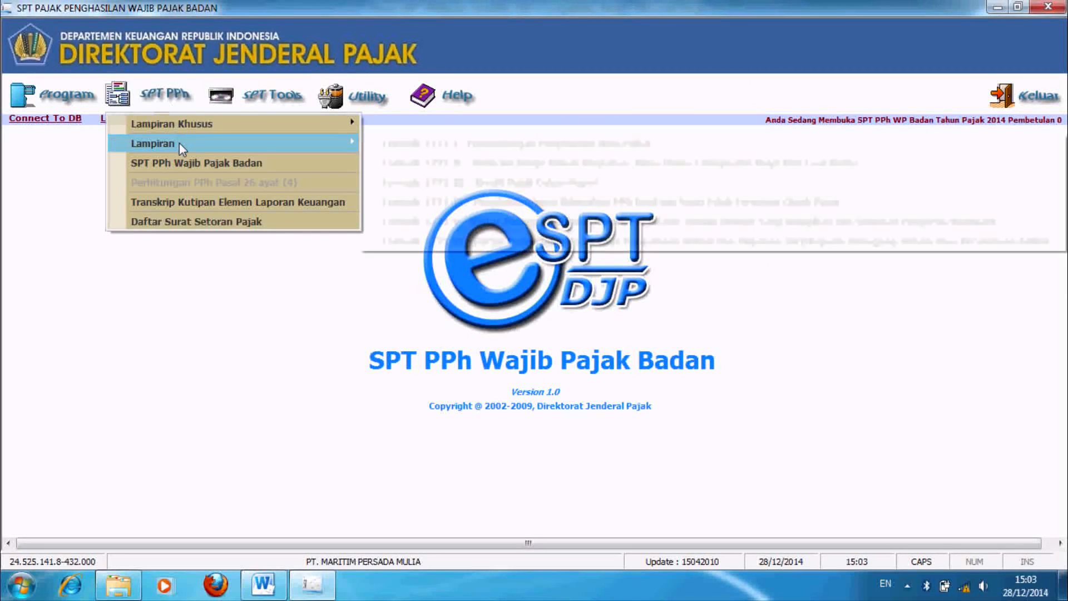
{"action": "left_click", "coordinate": [433, 203]}
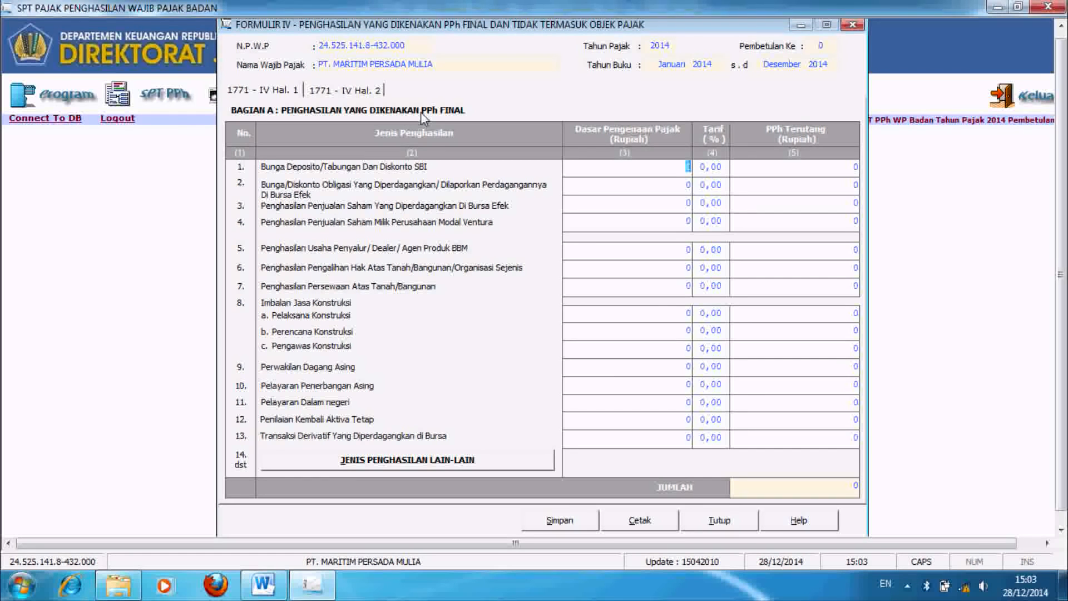
Step: Enter deposit interest of 16.000.000 at a 20% rate, giving tax of 3.200.000
{"action": "type", "text": "16.000.000"}
{"action": "key", "text": "Tab"}
{"action": "type", "text": "2"}
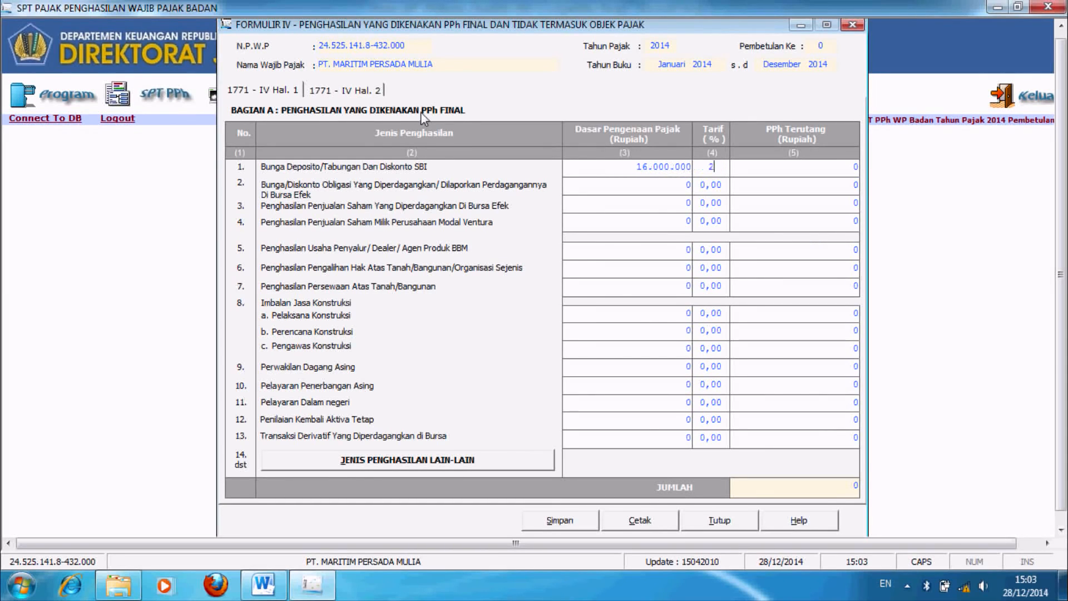
{"action": "type", "text": "0"}
{"action": "key", "text": "Tab"}
{"action": "left_click", "coordinate": [782, 179]}
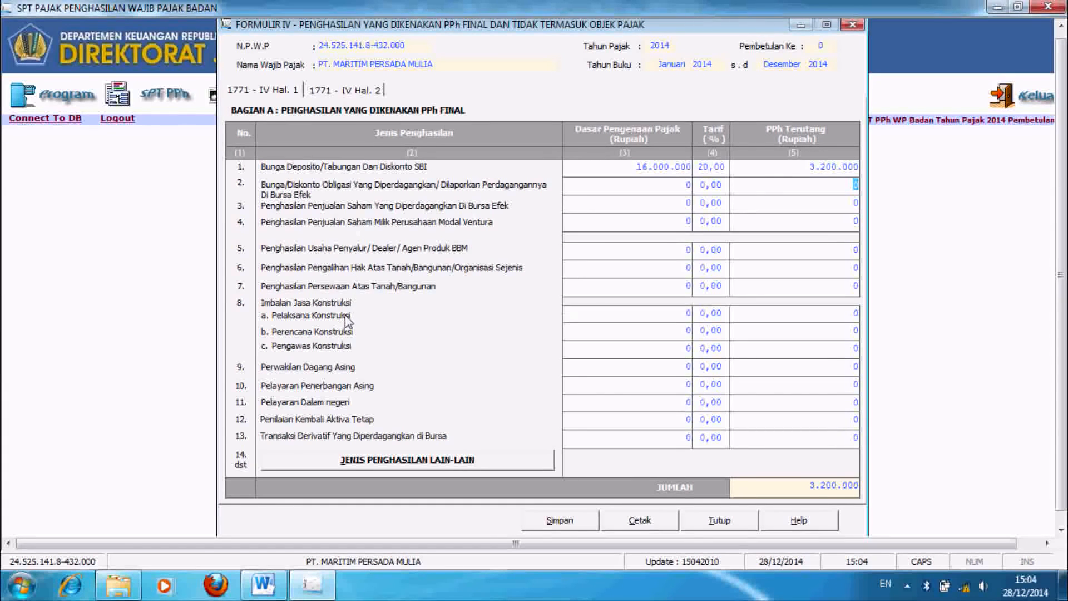
Step: Enter land/building rental of 60.000.000 at a 10% rate, giving tax of 6.000.000
{"action": "left_click", "coordinate": [675, 288]}
{"action": "type", "text": "60000000"}
{"action": "key", "text": "Tab"}
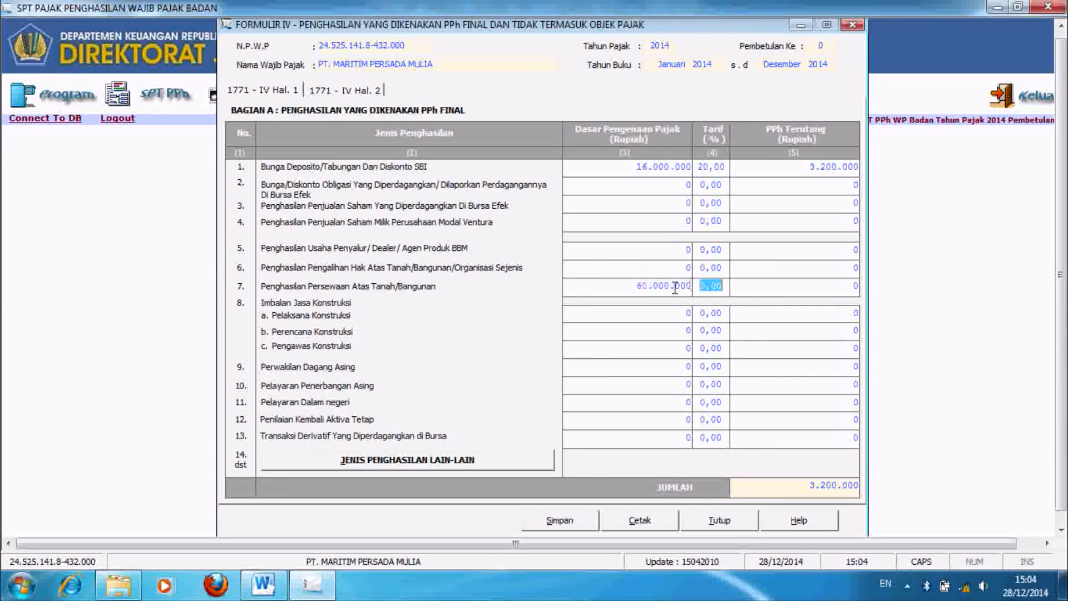
{"action": "type", "text": "10"}
{"action": "key", "text": "Tab"}
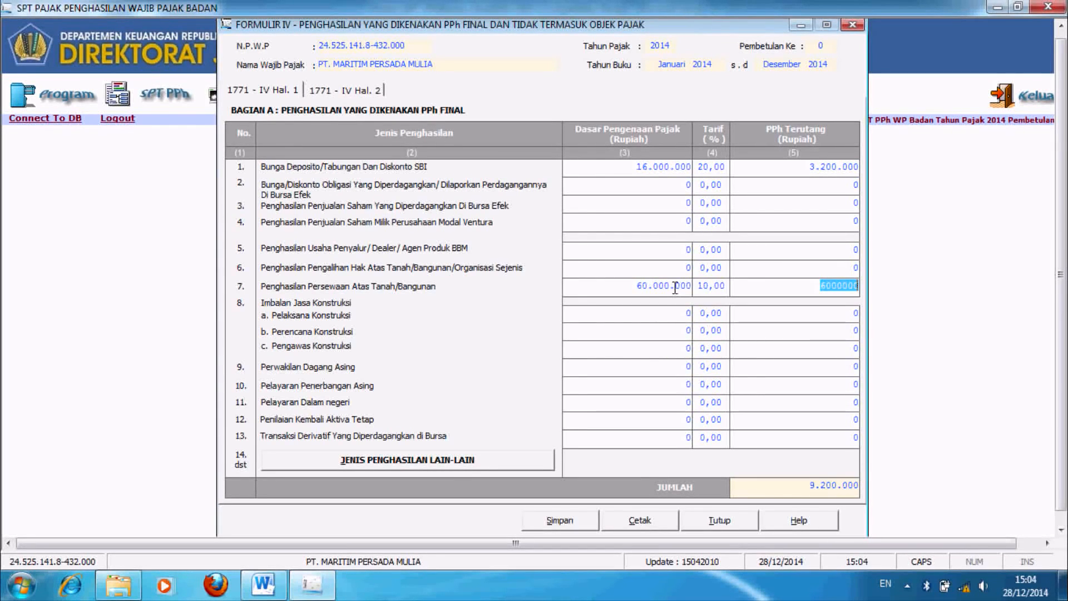
{"action": "left_click", "coordinate": [775, 339]}
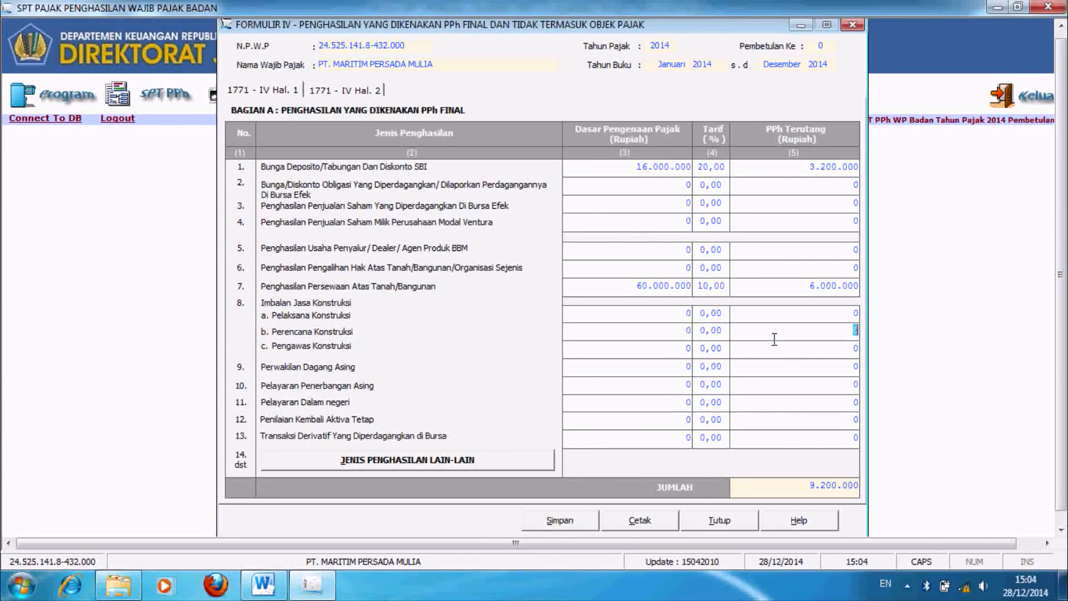
Step: Check the non-object income amounts on page 2, leaving them at 0
{"action": "left_click", "coordinate": [369, 93]}
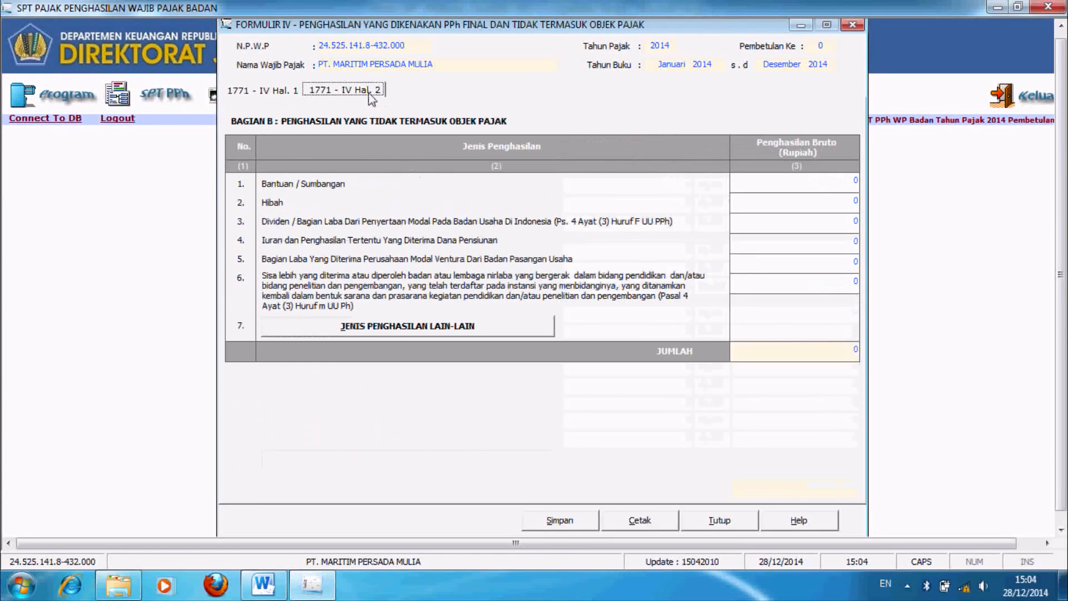
{"action": "left_click", "coordinate": [820, 183]}
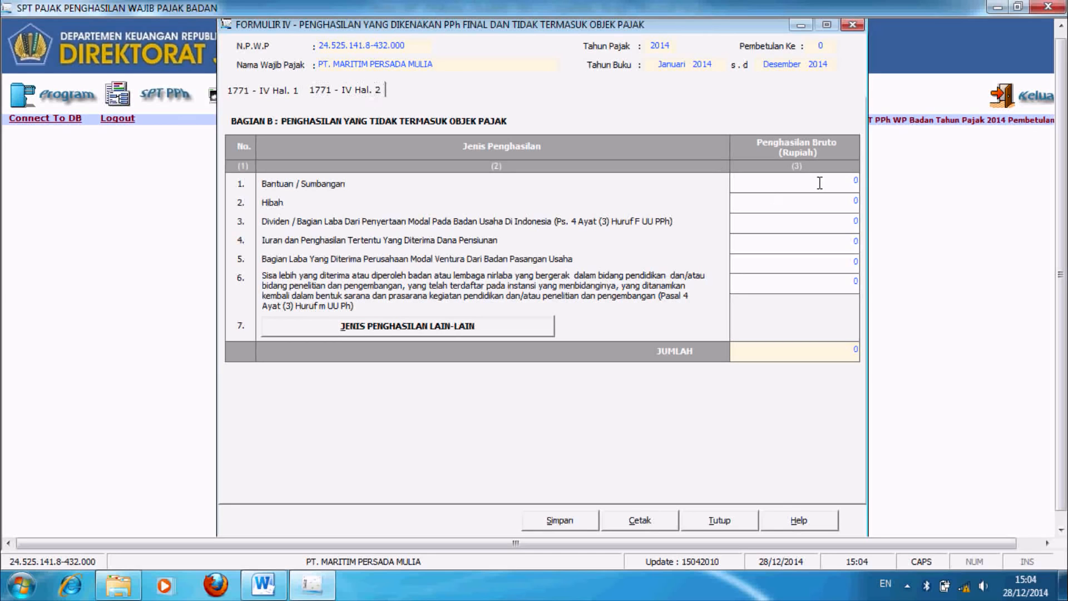
{"action": "left_click", "coordinate": [833, 199]}
{"action": "left_click", "coordinate": [836, 220]}
{"action": "left_click", "coordinate": [838, 241]}
Step: Save the Formulir IV data, confirm, and close the form
{"action": "left_click", "coordinate": [554, 522]}
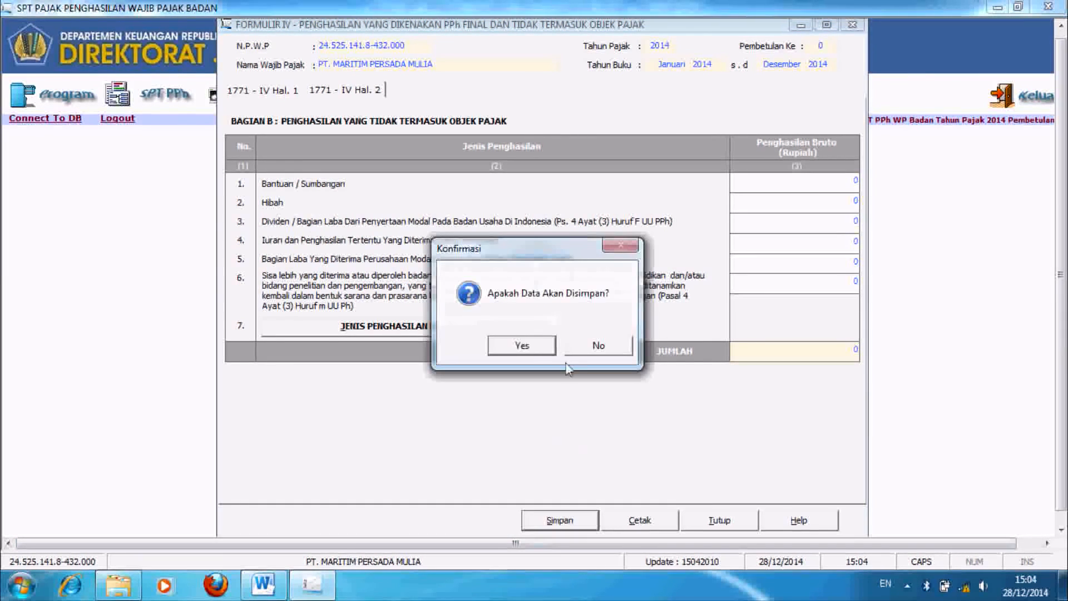
{"action": "left_click", "coordinate": [528, 349]}
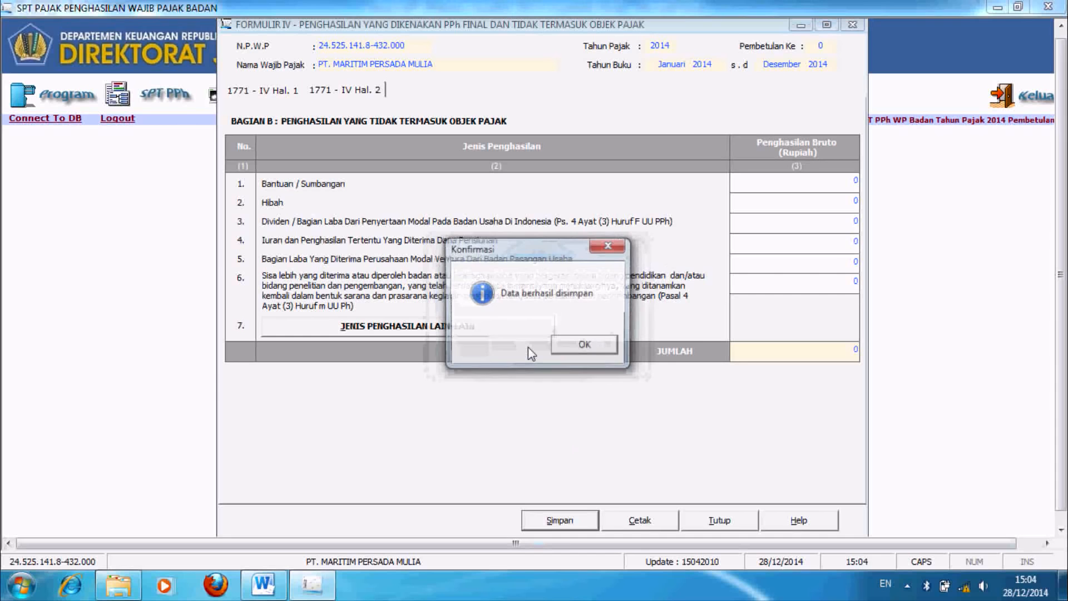
{"action": "left_click", "coordinate": [582, 347]}
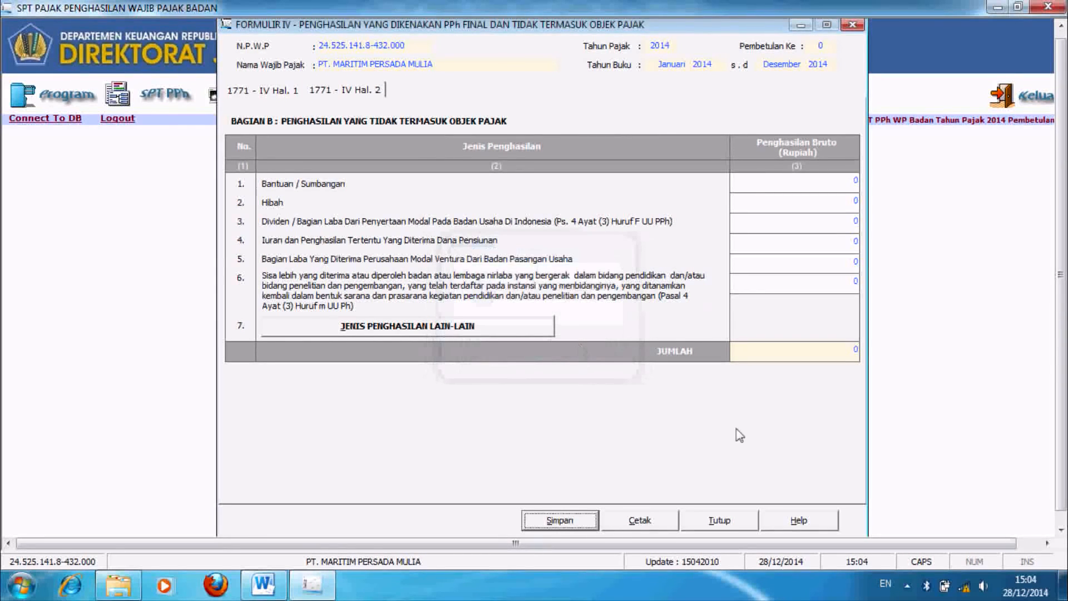
{"action": "left_click", "coordinate": [723, 523]}
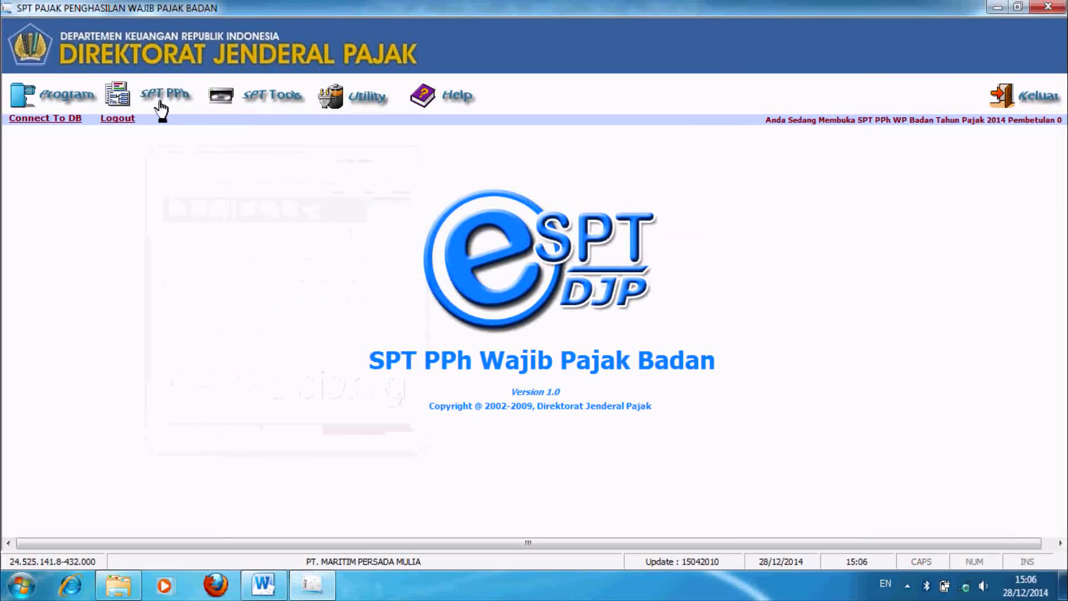
Step: Open Formulir 1771-III and start a new domestic tax credit entry
{"action": "left_click", "coordinate": [160, 106]}
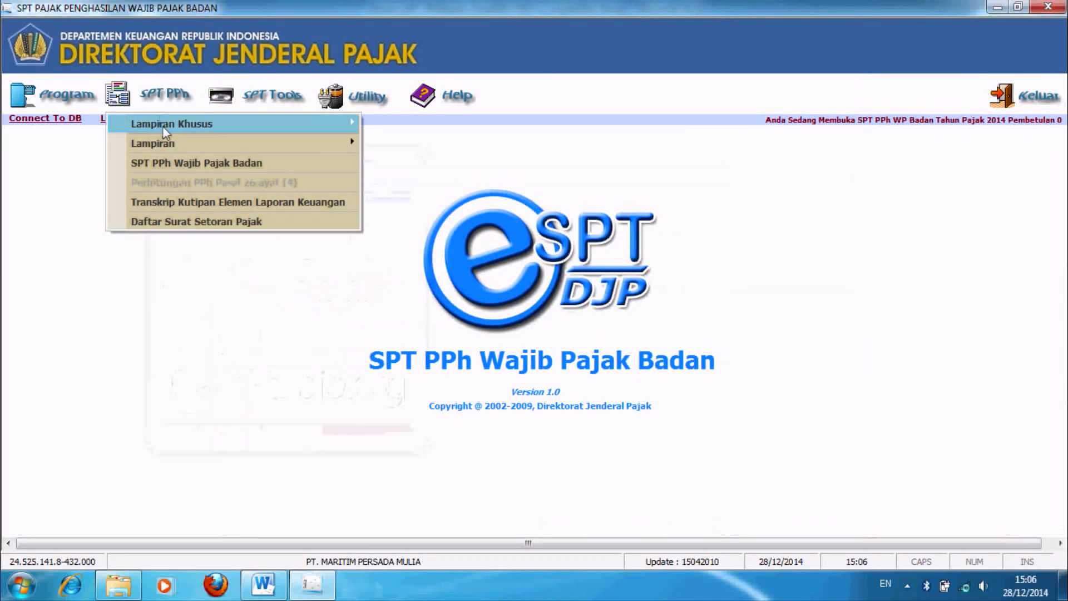
{"action": "mouse_move", "coordinate": [166, 141]}
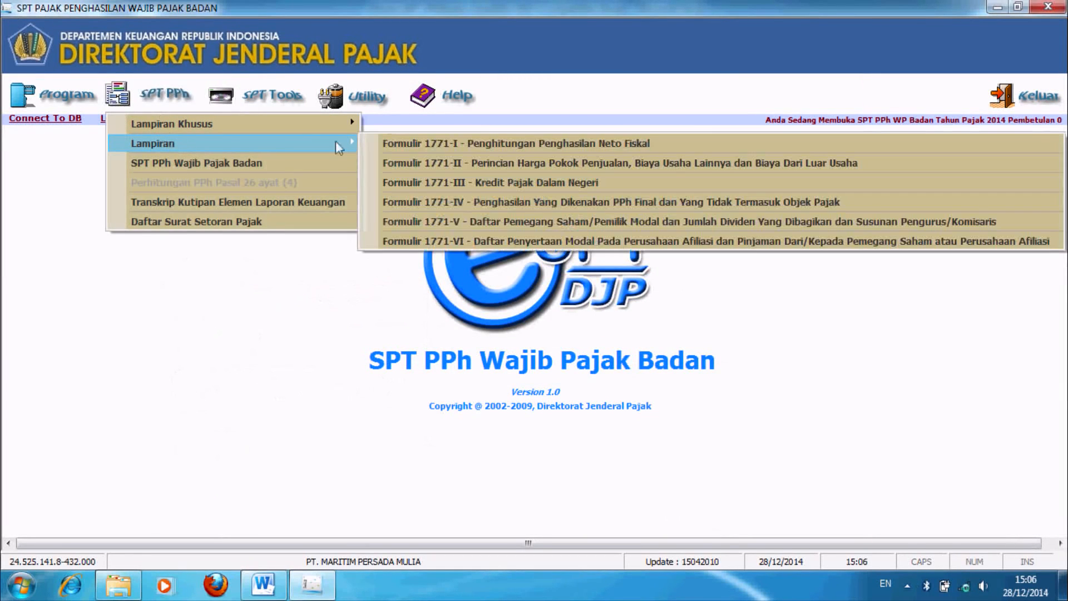
{"action": "left_click", "coordinate": [501, 183]}
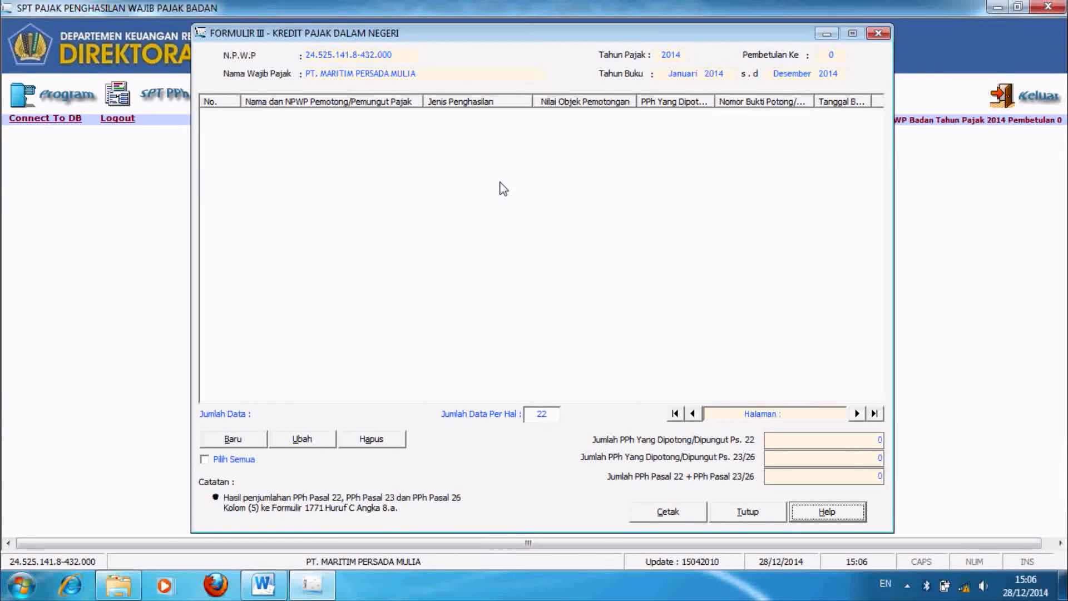
{"action": "left_click", "coordinate": [232, 439]}
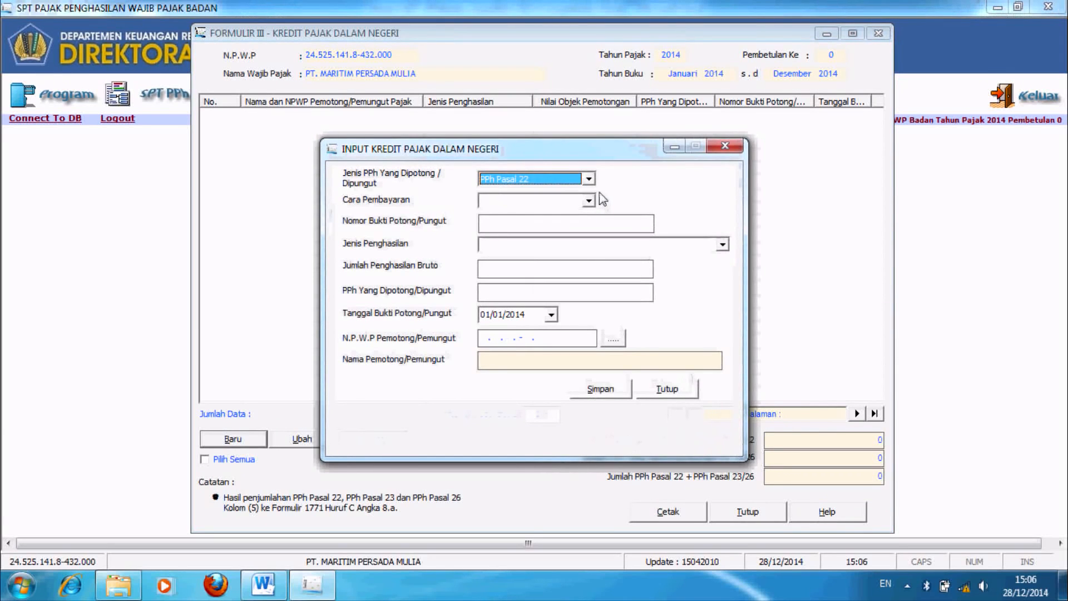
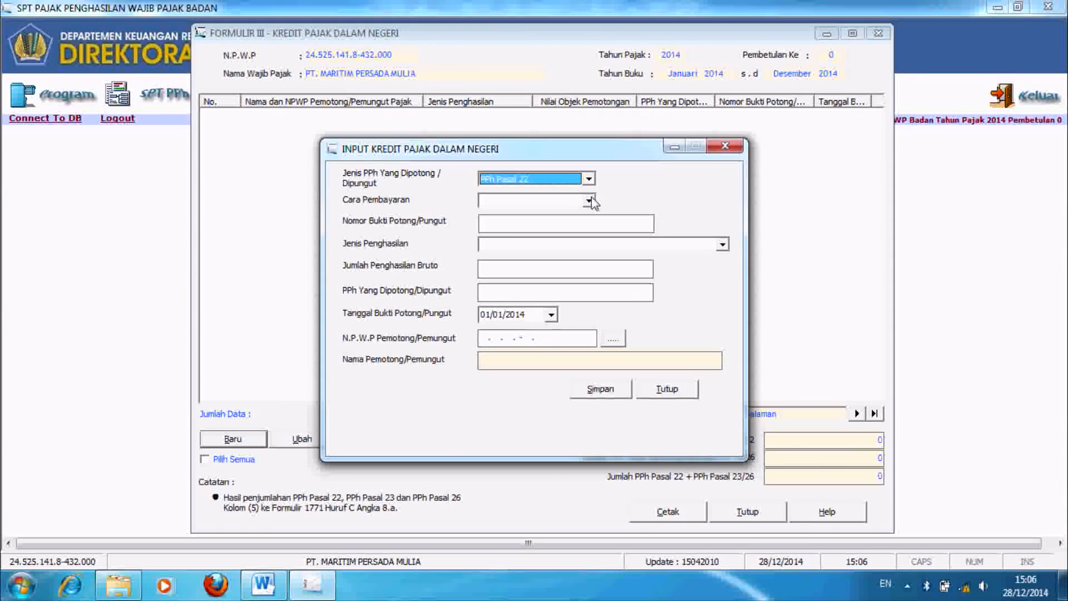
{"action": "left_click", "coordinate": [588, 201]}
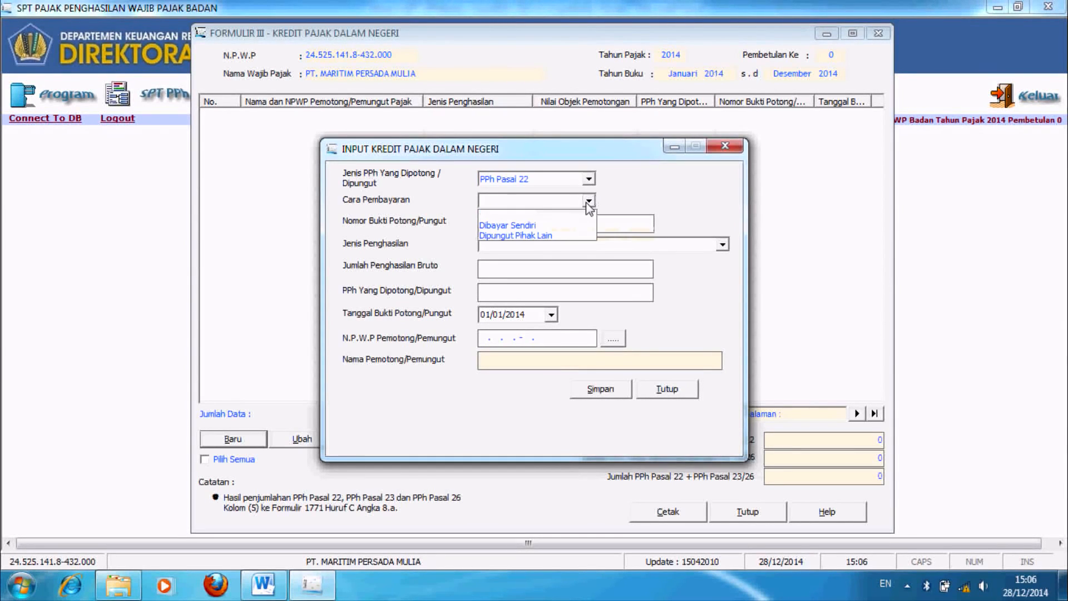
{"action": "left_click", "coordinate": [551, 225]}
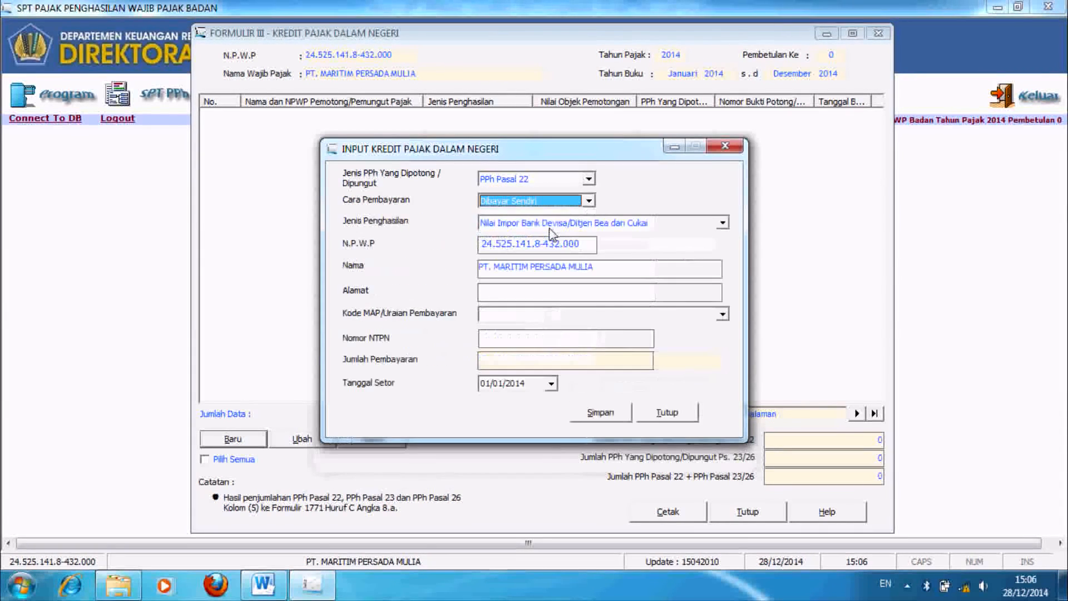
{"action": "left_click", "coordinate": [538, 290]}
{"action": "type", "text": "JAKARTA"}
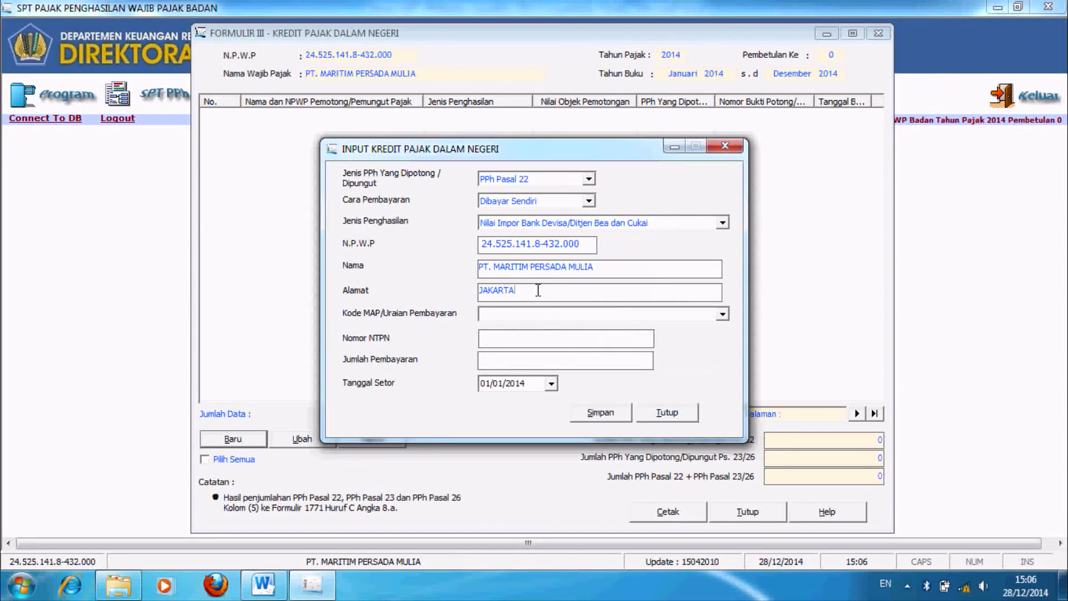
{"action": "left_click", "coordinate": [722, 315]}
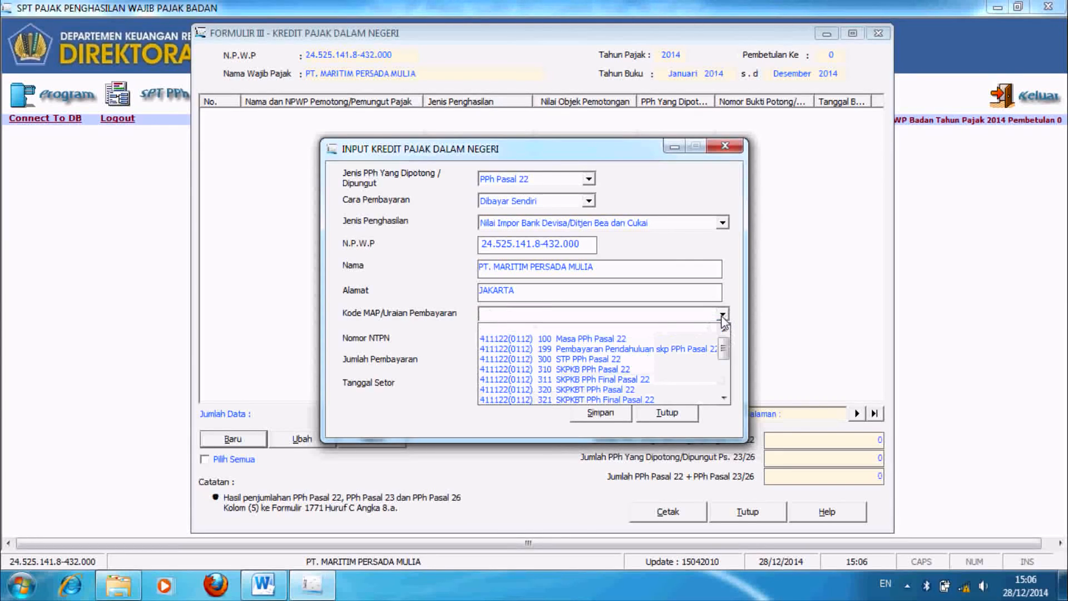
{"action": "left_click", "coordinate": [640, 340]}
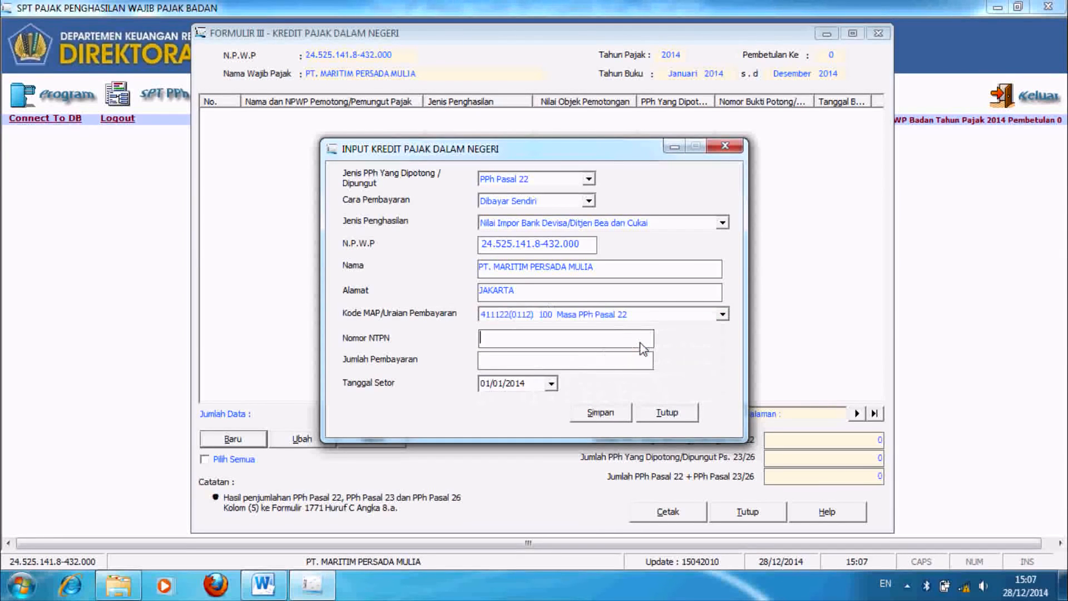
Step: Enter the NTPN and amount 250.000.000, then save the entry and confirm
{"action": "type", "text": "0000000000000000"}
{"action": "key", "text": "Tab"}
{"action": "type", "text": "250"}
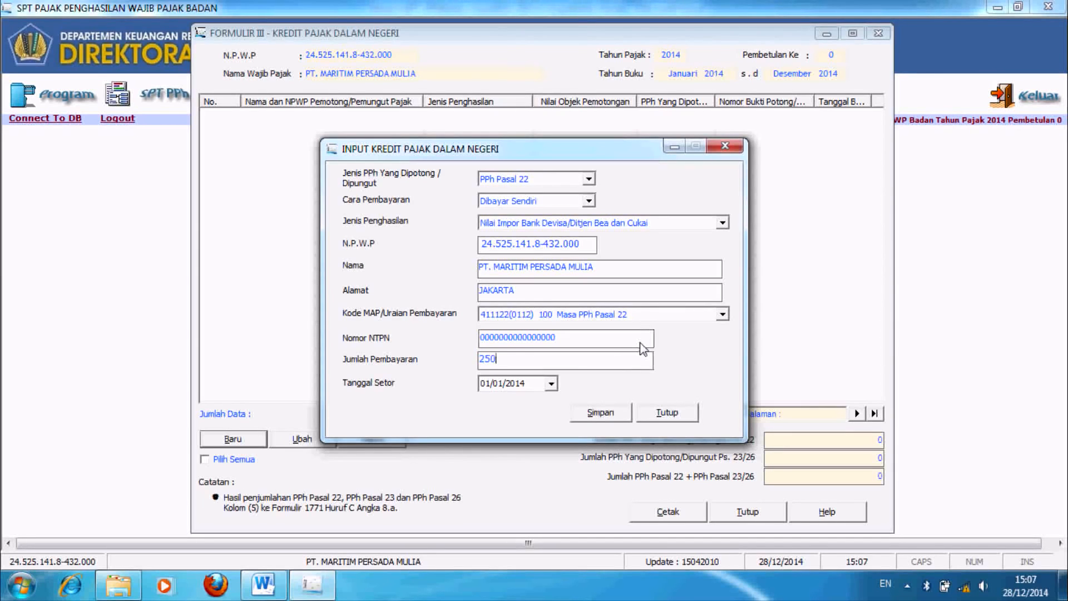
{"action": "type", "text": ".000.000"}
{"action": "key", "text": "Tab"}
{"action": "left_click", "coordinate": [622, 416]}
{"action": "left_click", "coordinate": [544, 353]}
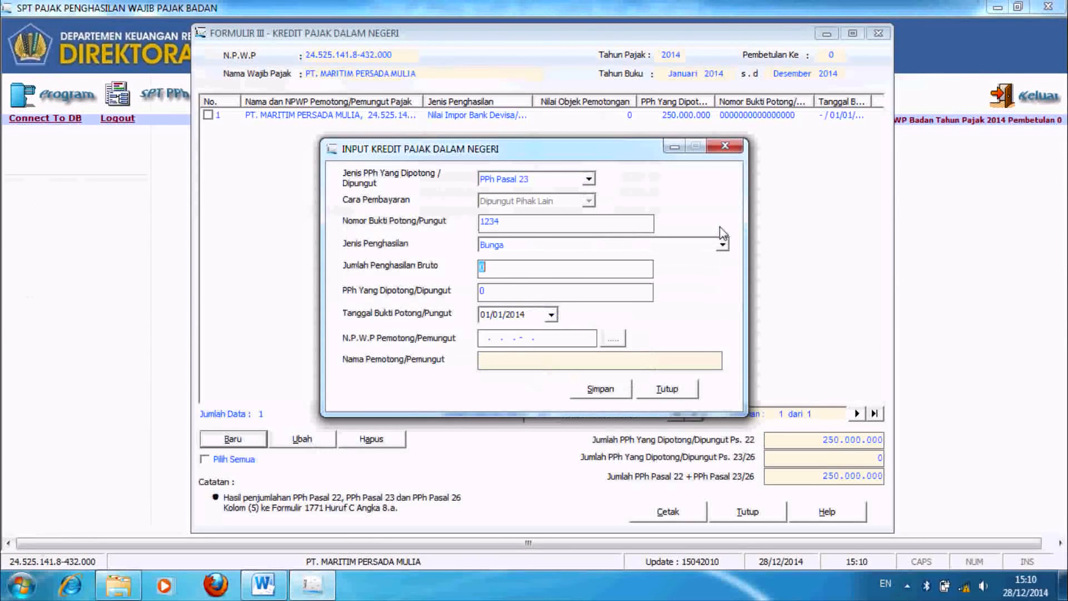
Step: Switch the credit entry to PPh Pasal 23, proof number 1234, income type Bunga
{"action": "left_click", "coordinate": [587, 179]}
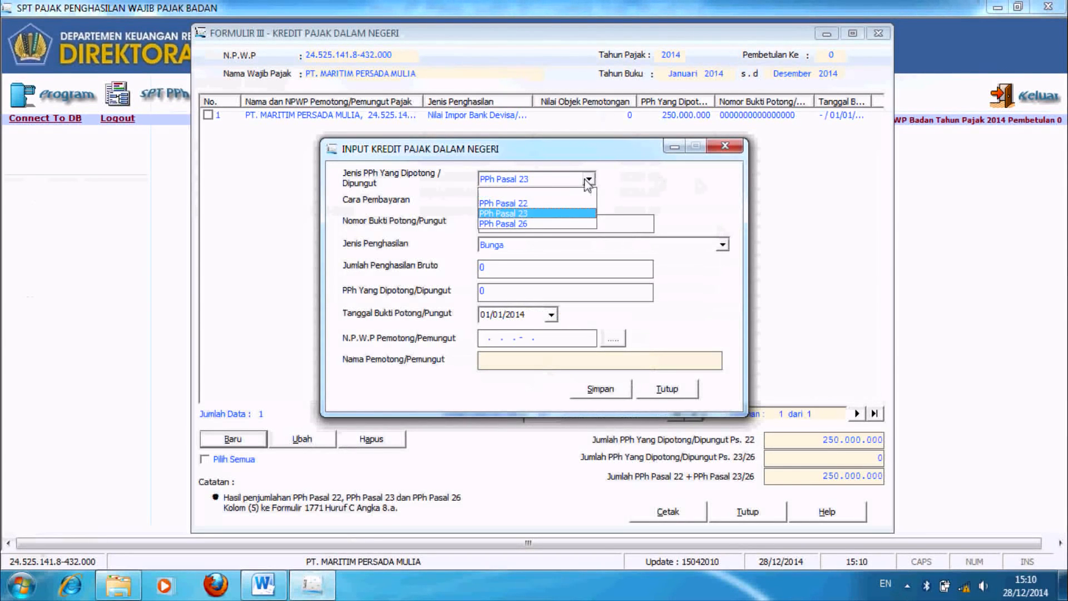
{"action": "left_click", "coordinate": [556, 213]}
{"action": "type", "text": "234"}
{"action": "left_click", "coordinate": [558, 246]}
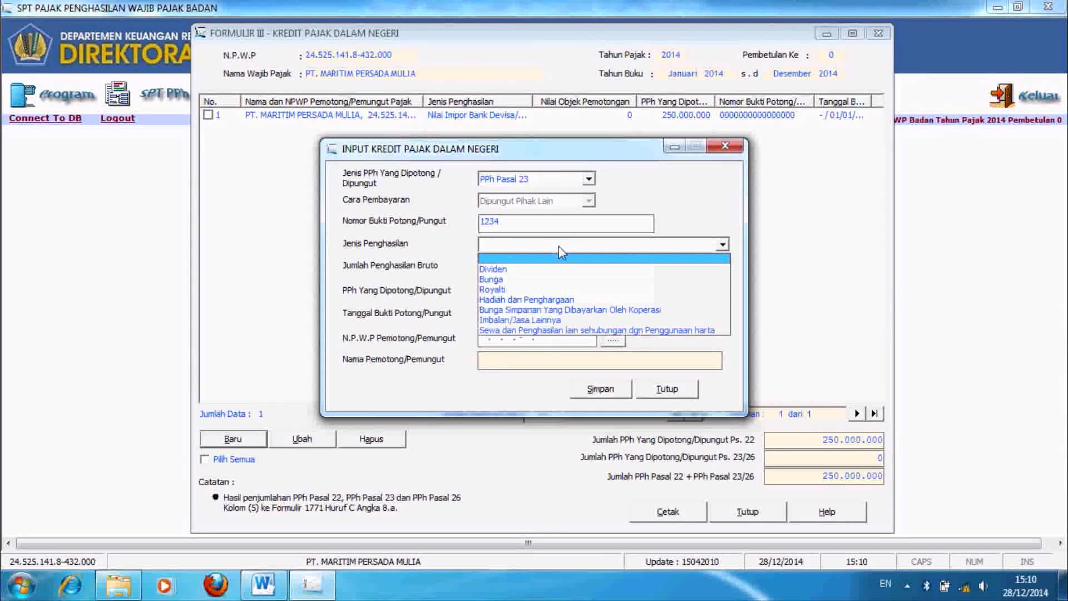
{"action": "left_click", "coordinate": [547, 280]}
Step: Enter gross income 250.000.000 and withheld tax 37.500.000 for the Bunga entry
{"action": "left_click", "coordinate": [539, 271]}
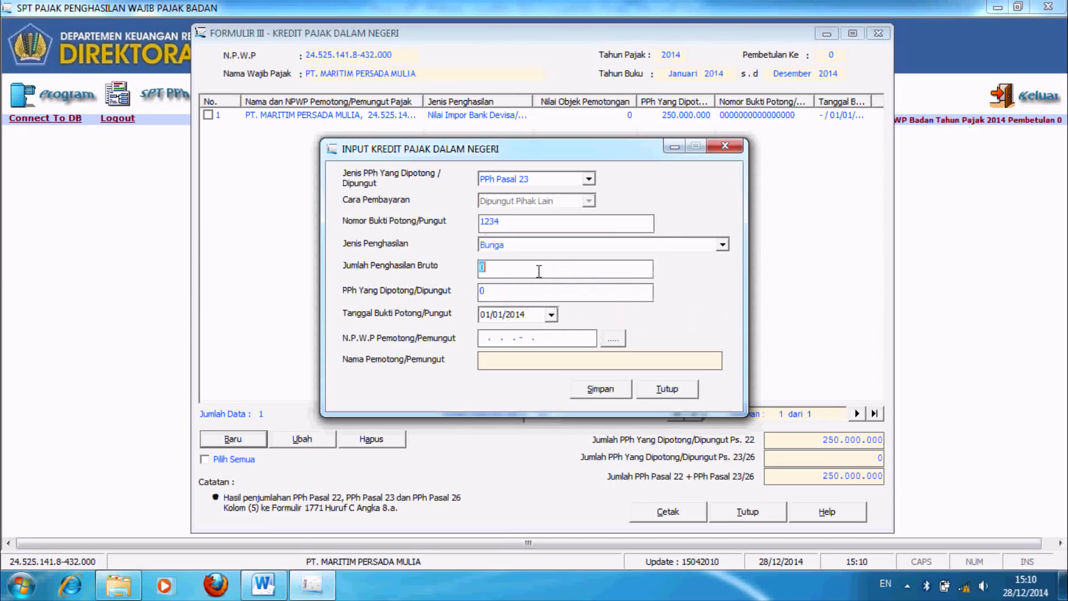
{"action": "type", "text": "2"}
{"action": "type", "text": "50.000.0"}
{"action": "type", "text": "00"}
{"action": "key", "text": "Tab"}
{"action": "type", "text": "37.500."}
{"action": "type", "text": "000"}
{"action": "key", "text": "Tab"}
{"action": "left_click", "coordinate": [613, 338]}
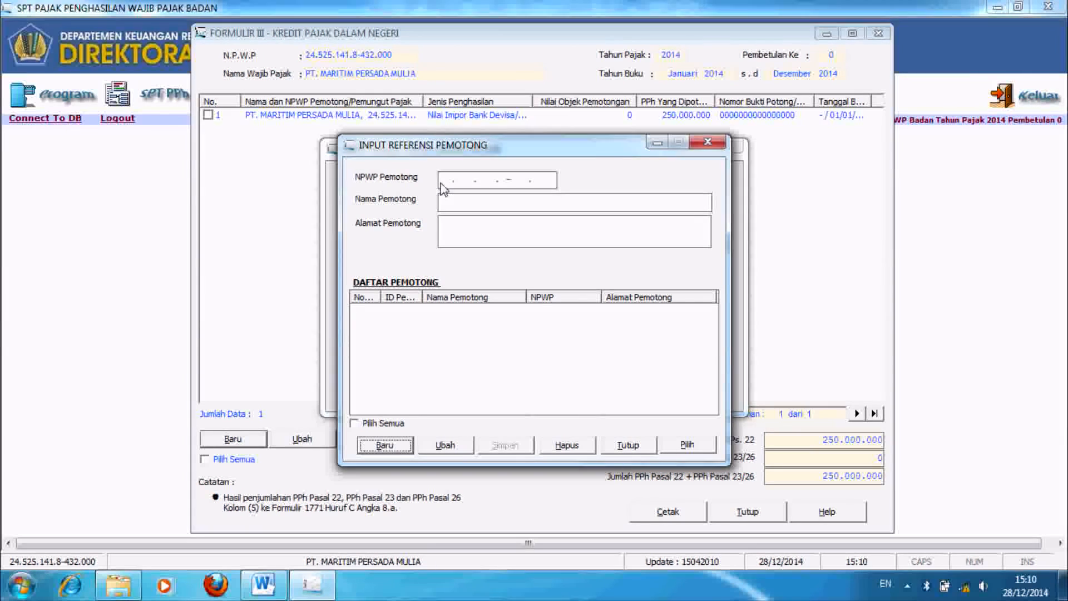
Step: Add withholder PT MAJU SERENTAK, address JAKARTA, with its NPWP to the reference list
{"action": "left_click", "coordinate": [383, 445]}
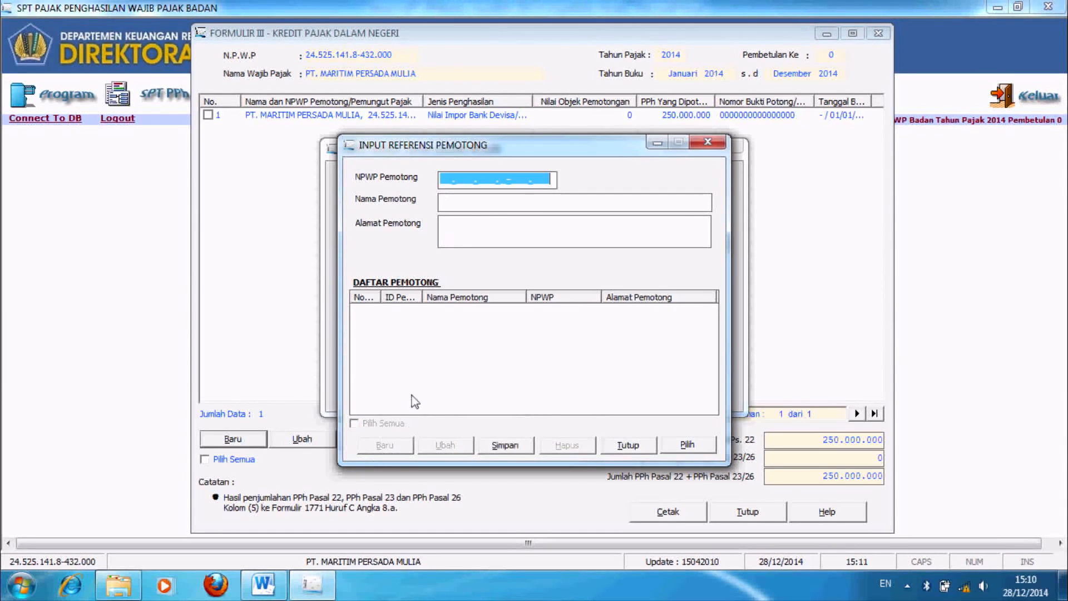
{"action": "left_click", "coordinate": [483, 202]}
{"action": "type", "text": "PT "}
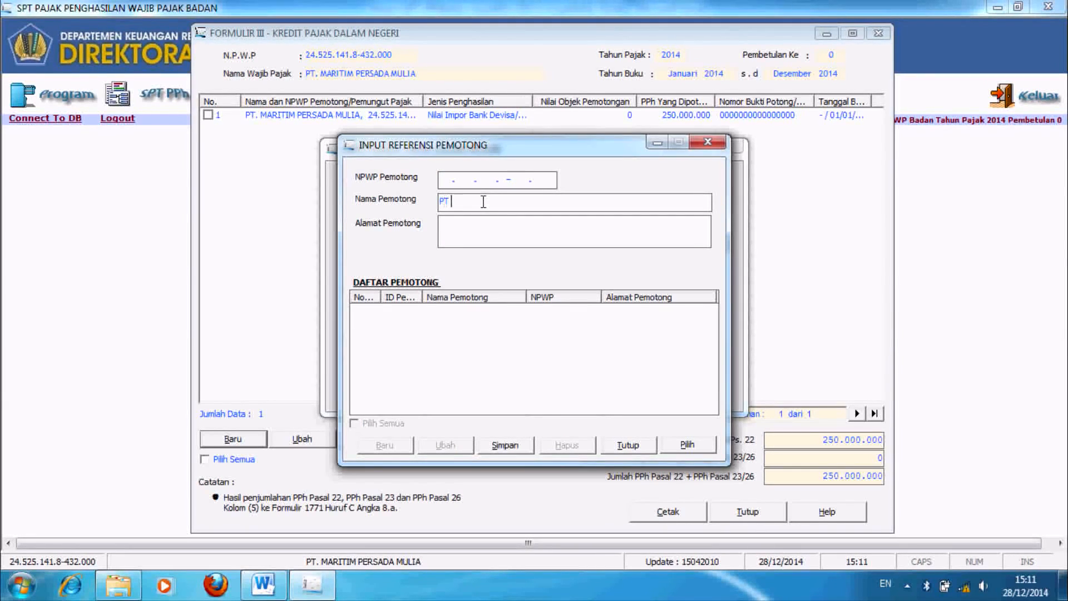
{"action": "type", "text": "MAJU SERENTAK"}
{"action": "left_click", "coordinate": [448, 182]}
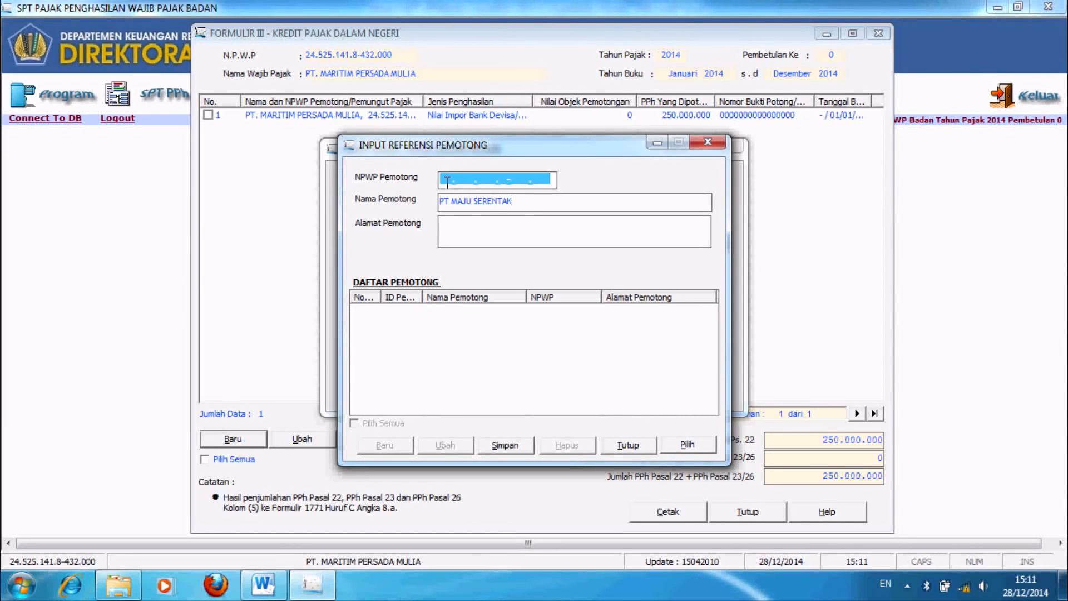
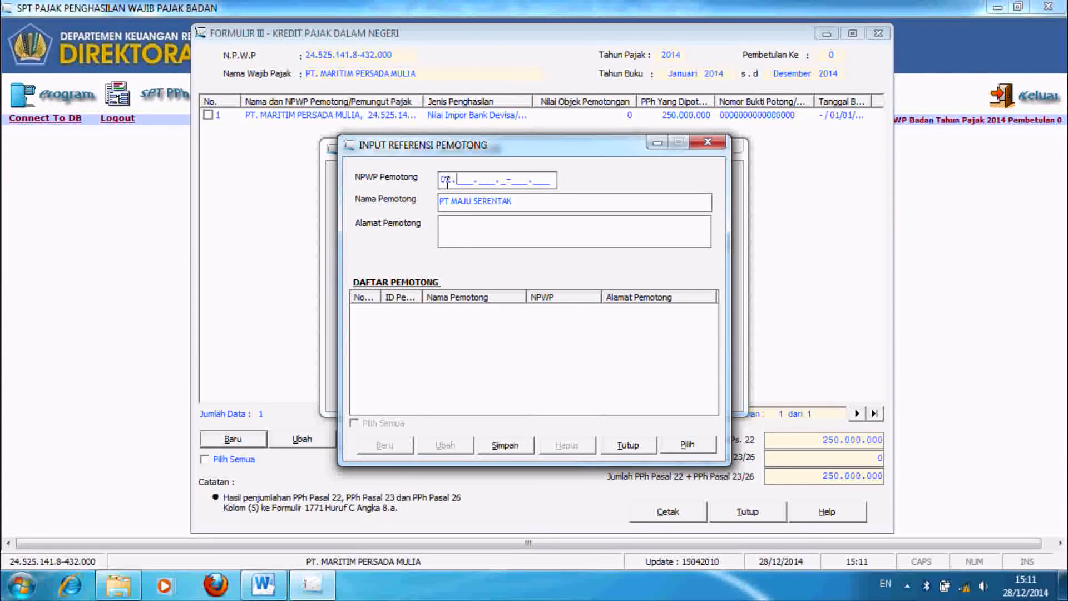
{"action": "key", "text": "Tab"}
{"action": "key", "text": "Tab"}
{"action": "type", "text": "JAKARTA"}
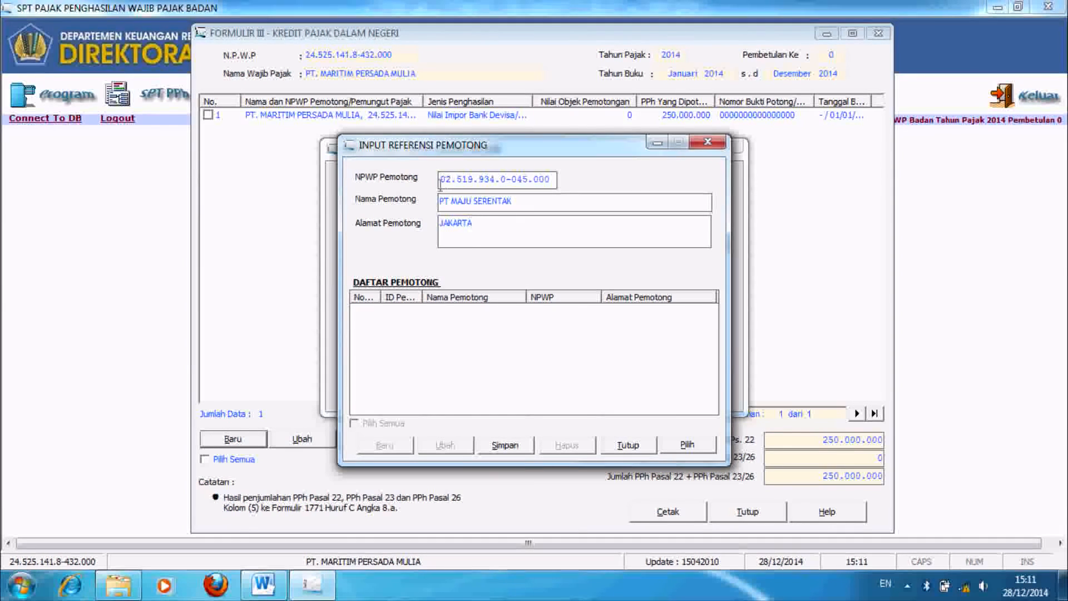
{"action": "left_click", "coordinate": [506, 445]}
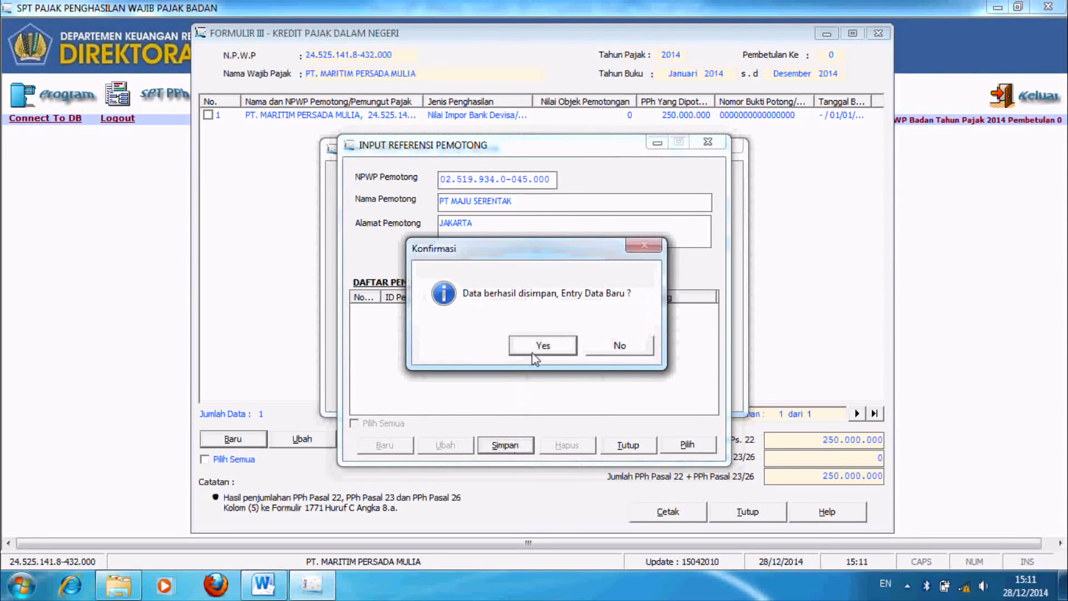
{"action": "left_click", "coordinate": [619, 346]}
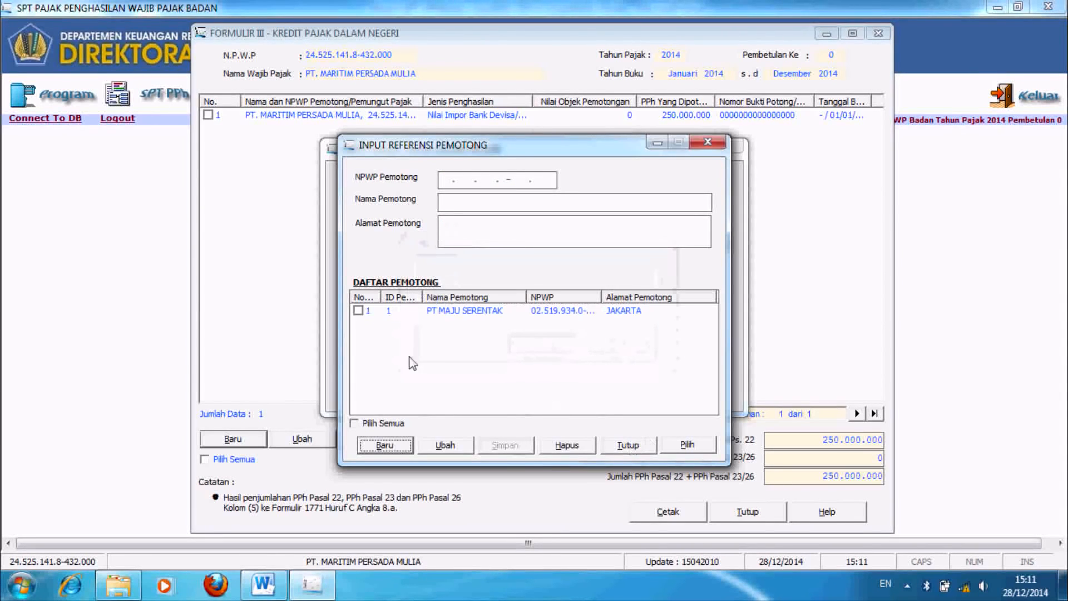
Step: Tick PT MAJU SERENTAK and apply it as the Pasal 23 entry's withholder
{"action": "left_click", "coordinate": [365, 313]}
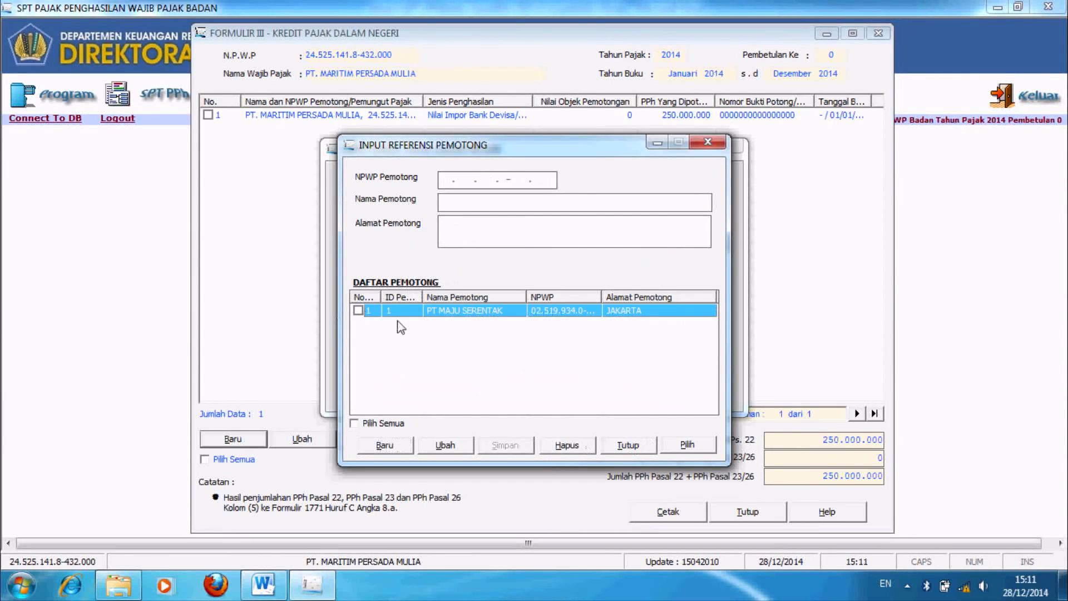
{"action": "left_click", "coordinate": [686, 445]}
{"action": "left_click", "coordinate": [585, 339]}
{"action": "left_click", "coordinate": [358, 313]}
{"action": "left_click", "coordinate": [688, 445]}
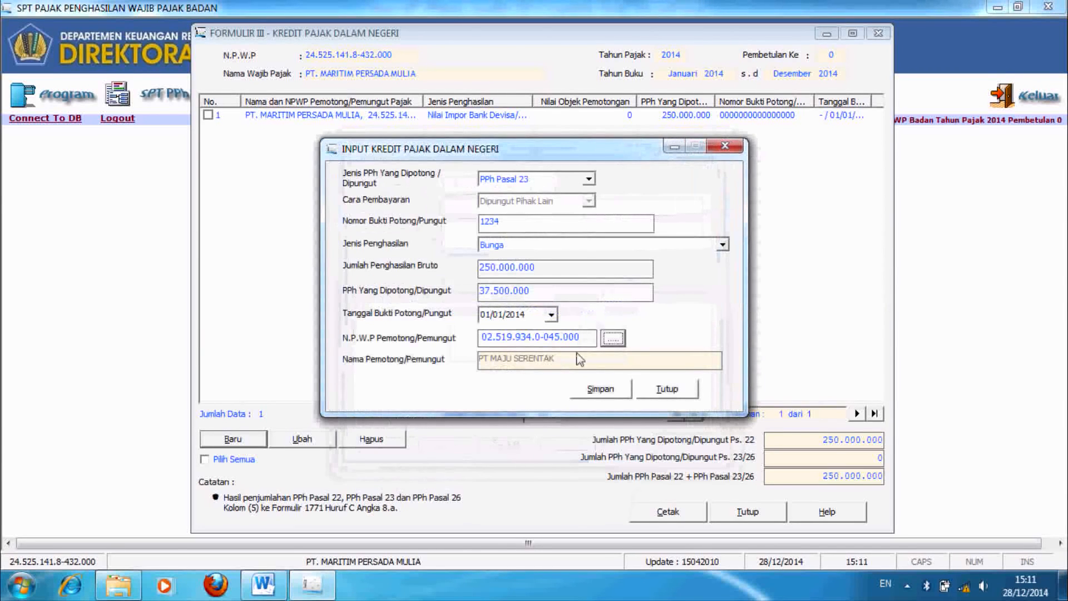
Step: Save the PPh Pasal 23 credit entry and close the domestic tax credit form
{"action": "left_click", "coordinate": [601, 389]}
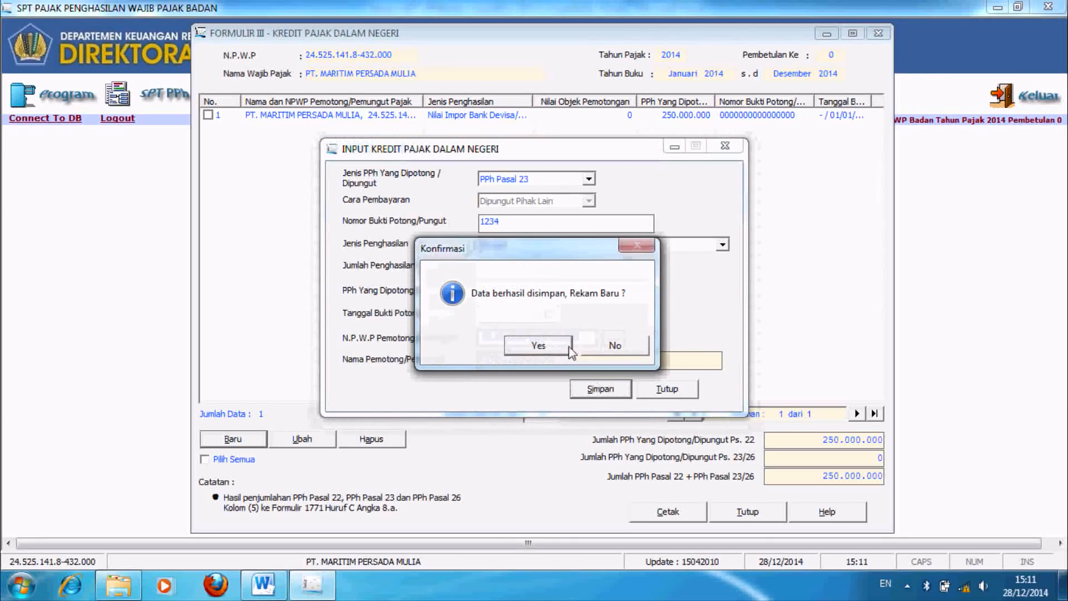
{"action": "left_click", "coordinate": [607, 347]}
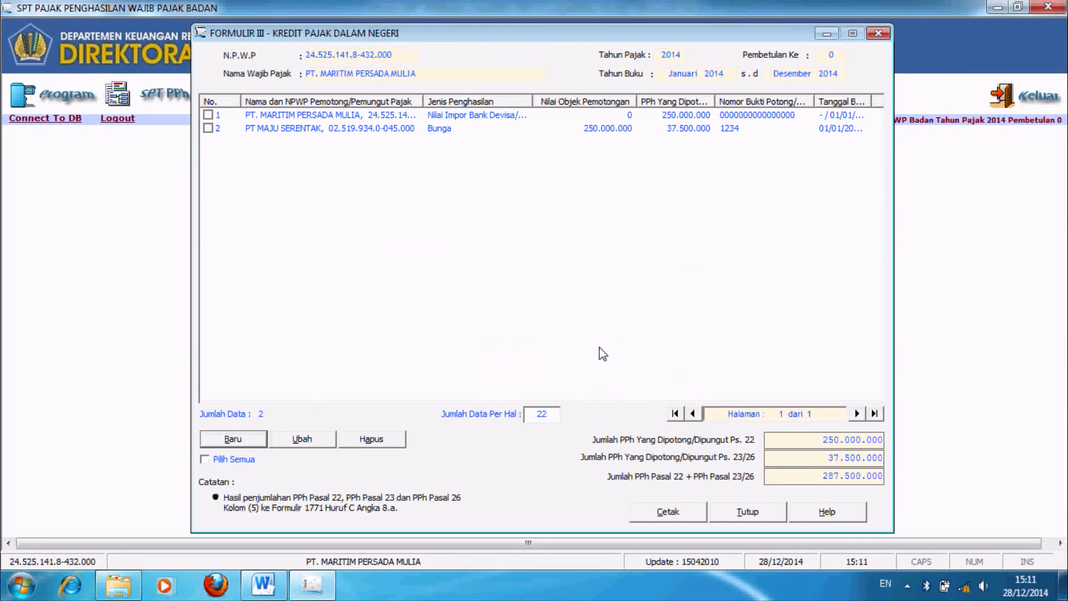
{"action": "left_click", "coordinate": [747, 511]}
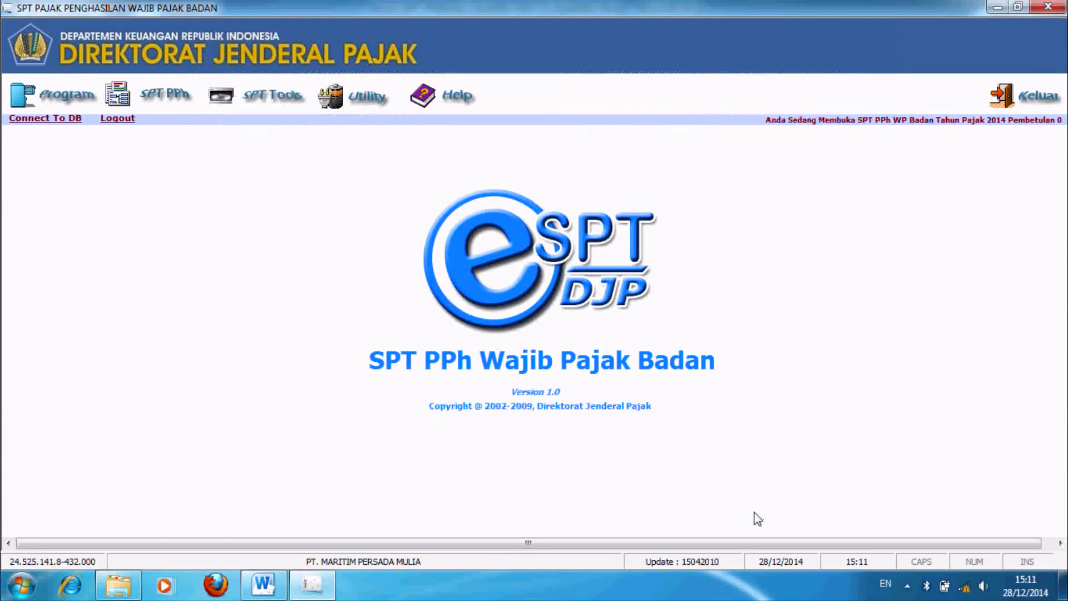
Step: Open Formulir 1771-II Perincian Harga Pokok Penjualan from the SPT PPh attachments
{"action": "left_click", "coordinate": [159, 102]}
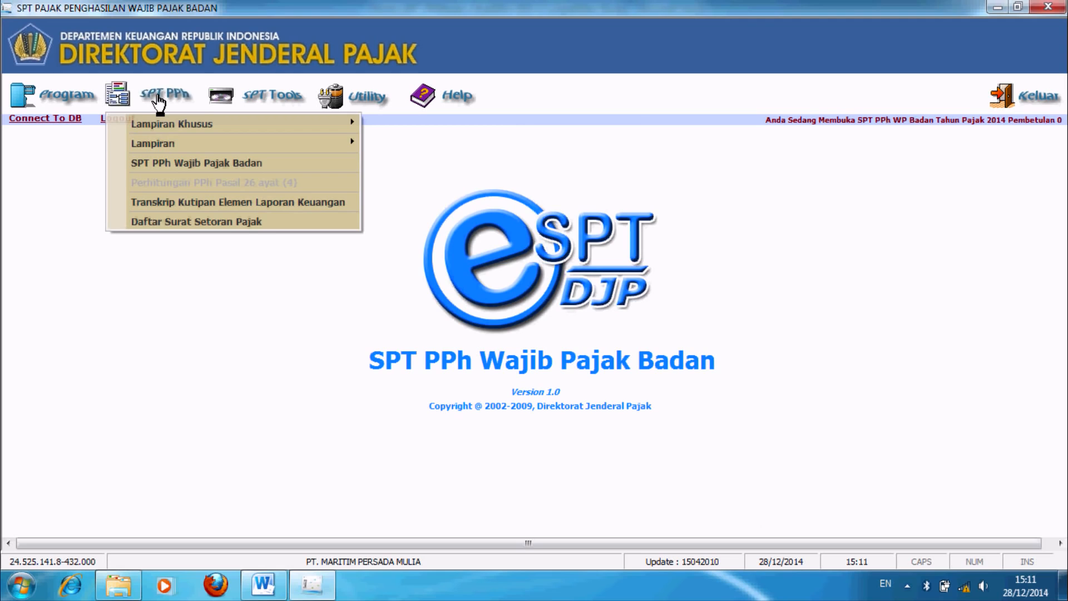
{"action": "mouse_move", "coordinate": [224, 142]}
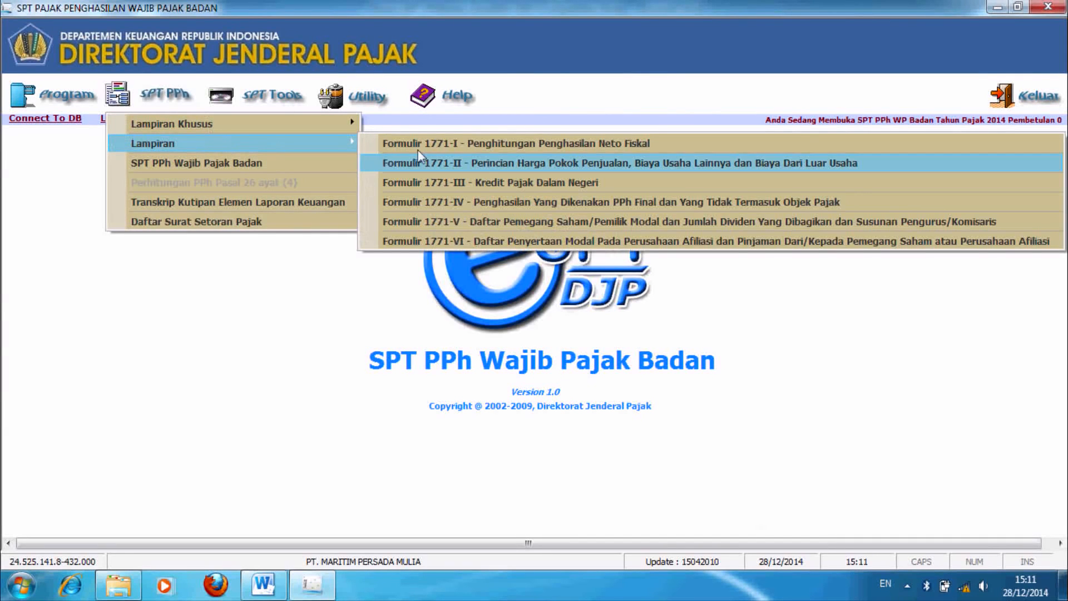
{"action": "left_click", "coordinate": [503, 166]}
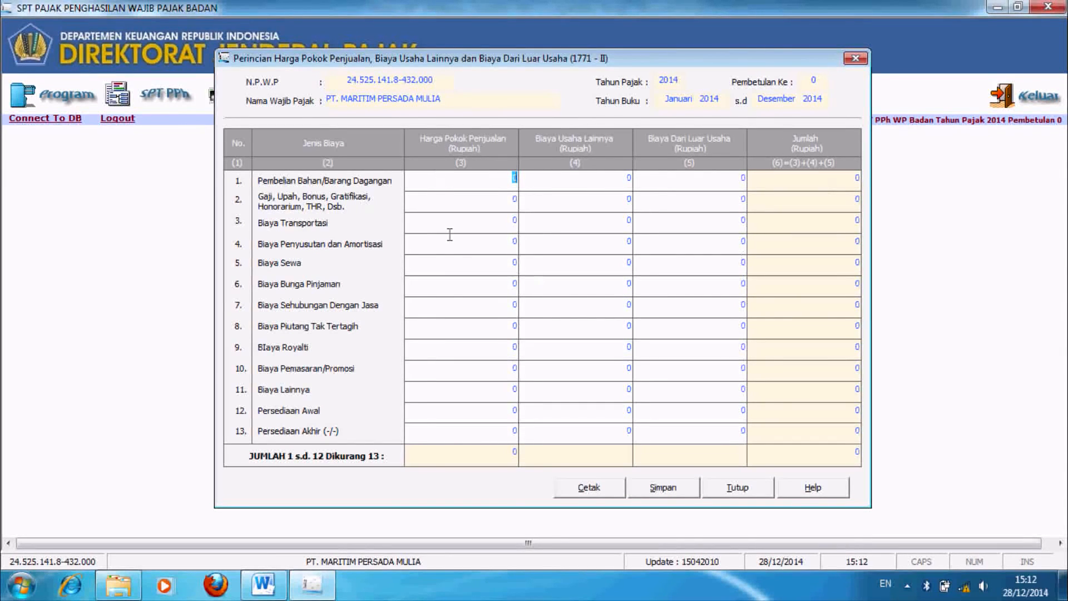
{"action": "left_click", "coordinate": [266, 589]}
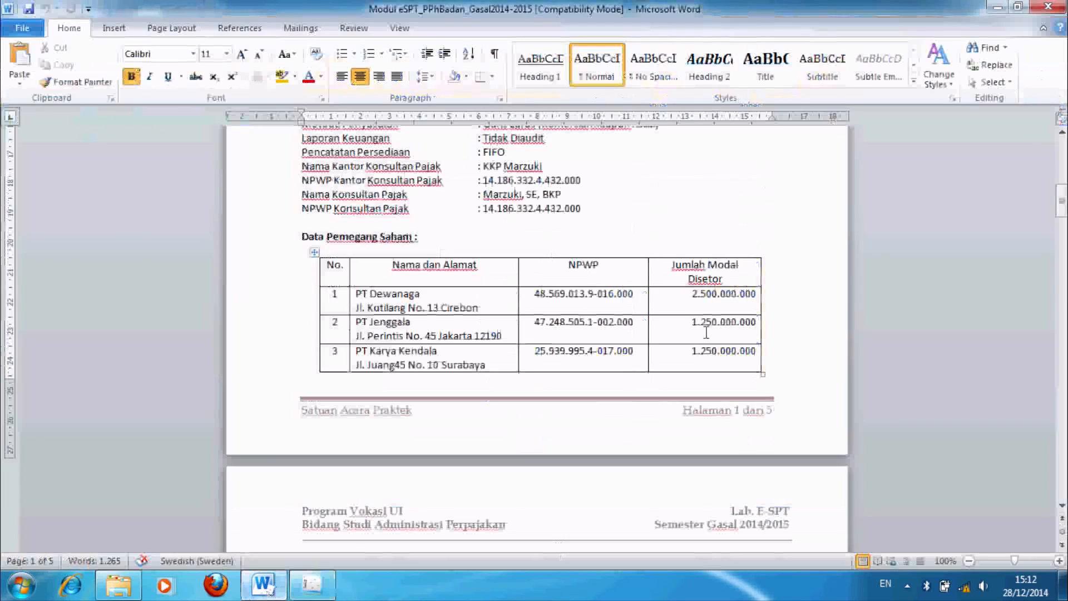
{"action": "left_click_drag", "start_coordinate": [1061, 211], "coordinate": [1057, 260]}
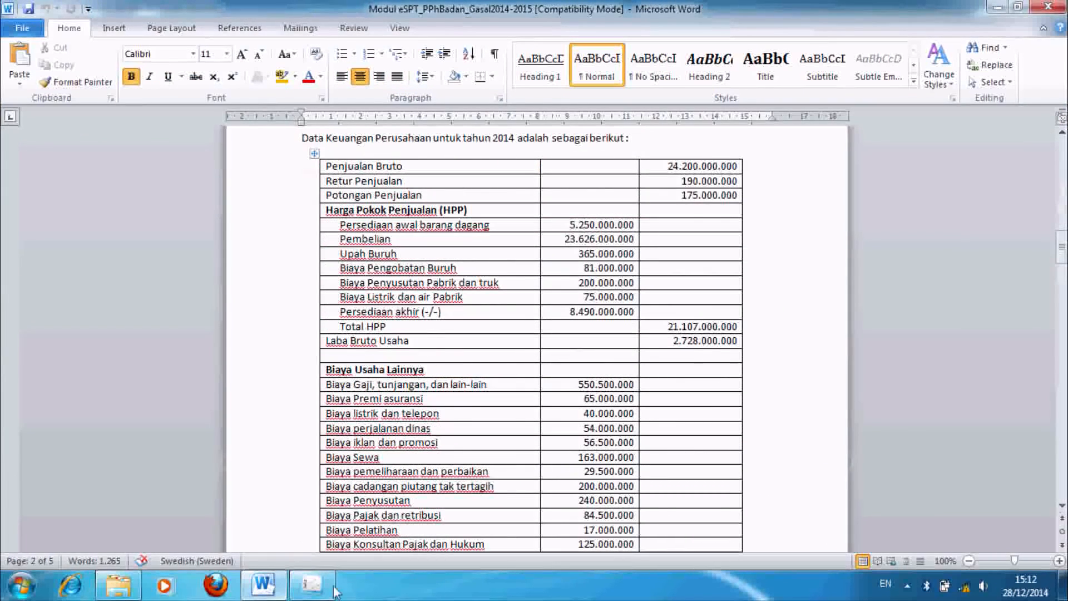
{"action": "left_click", "coordinate": [313, 585]}
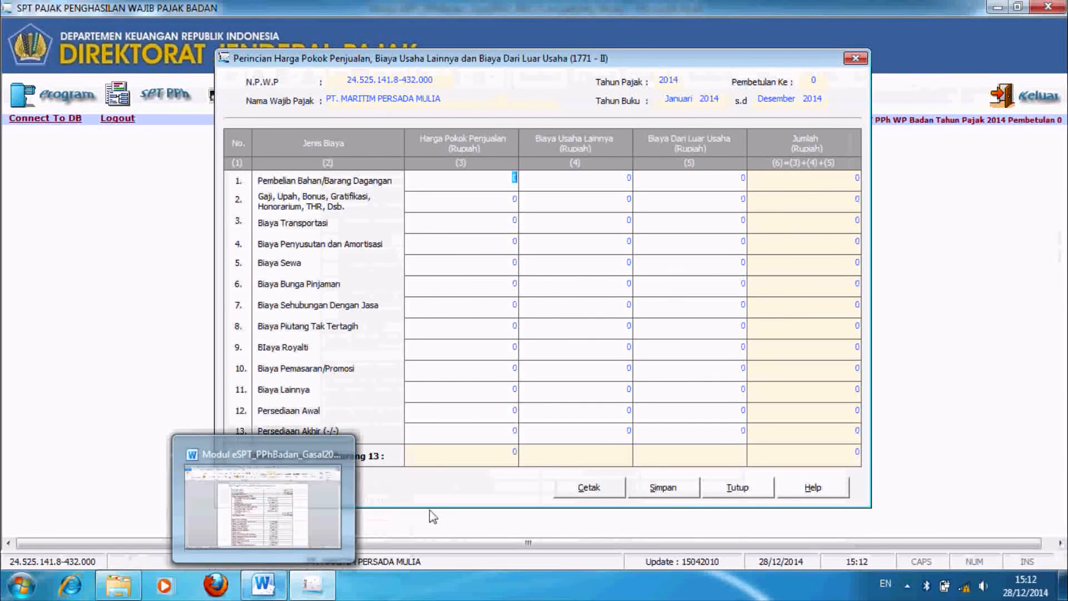
Step: Enter opening stock 5.250.000.000, purchases 23.626.000.000 and wages 3.565.000.000 in cost of goods sold
{"action": "left_click", "coordinate": [479, 412]}
{"action": "type", "text": "52"}
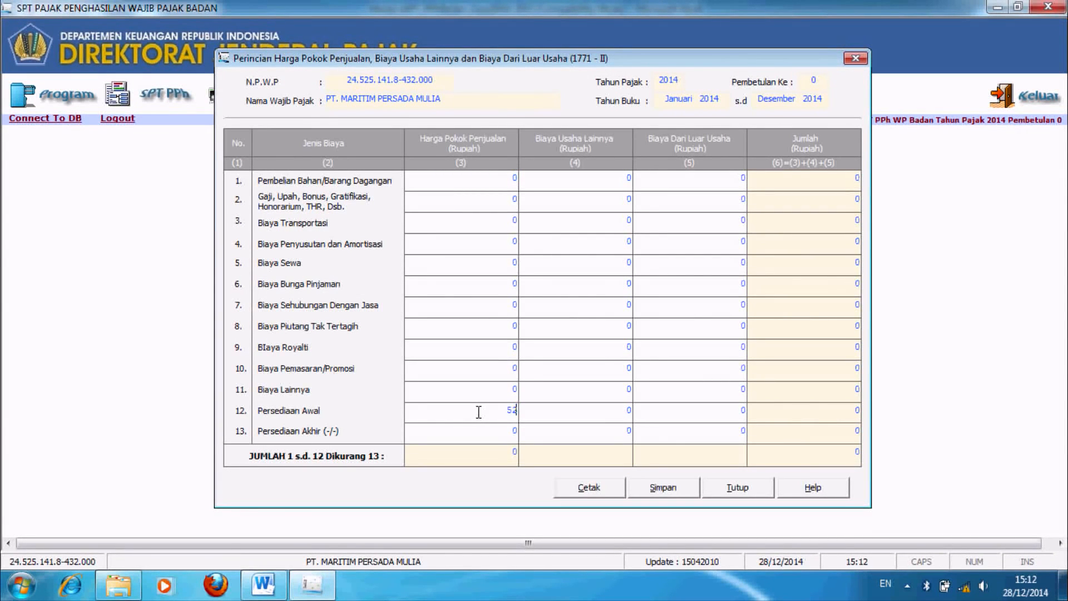
{"action": "type", "text": "50000000"}
{"action": "left_click", "coordinate": [504, 178]}
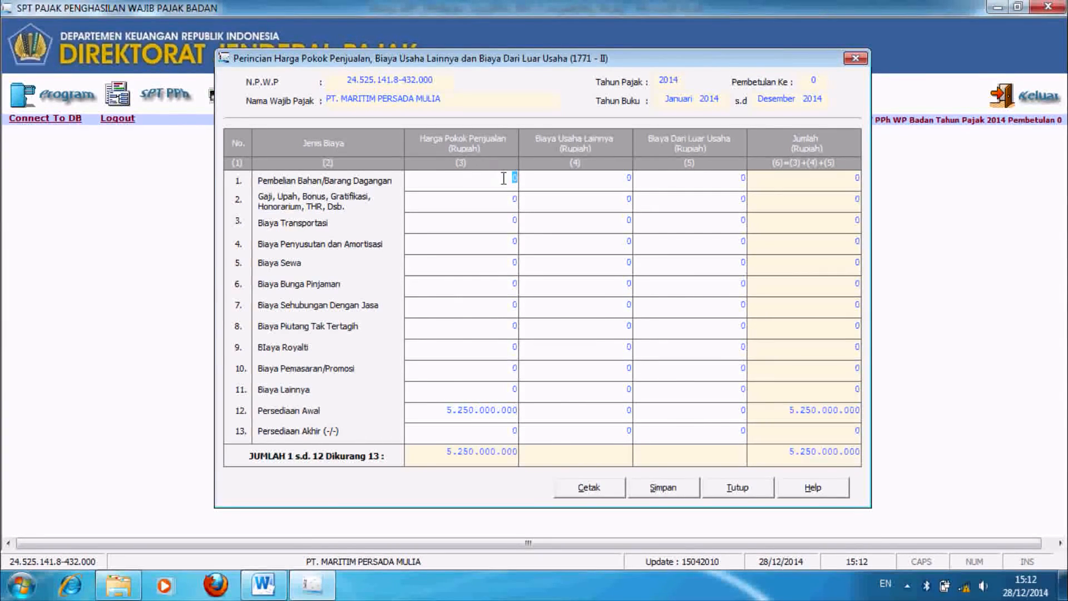
{"action": "type", "text": "23."}
{"action": "type", "text": "626."}
{"action": "type", "text": "000.000"}
{"action": "key", "text": "Tab"}
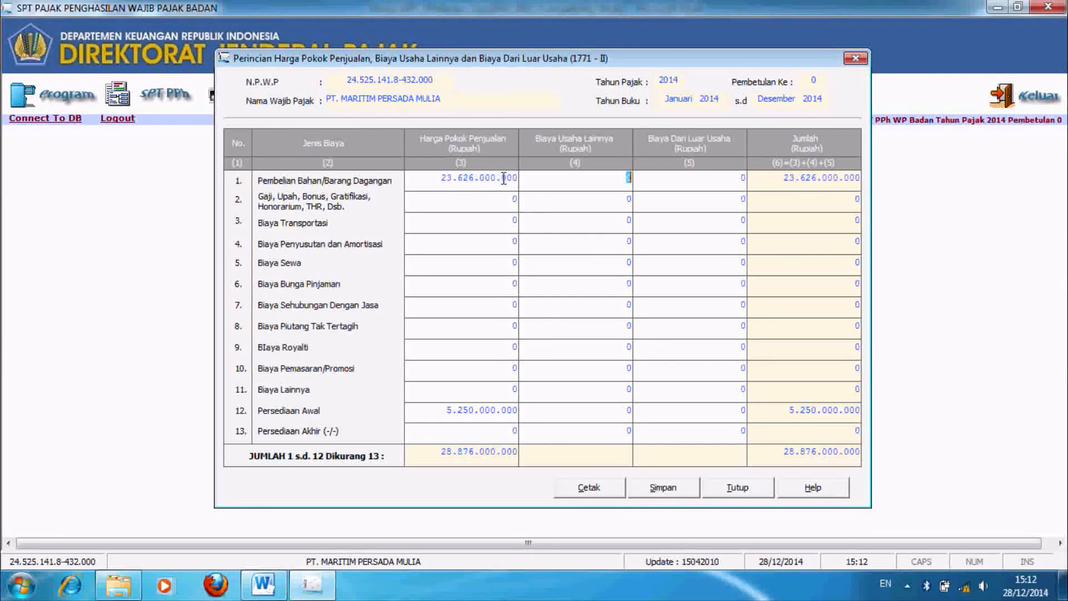
{"action": "left_click", "coordinate": [484, 201]}
{"action": "type", "text": "3"}
{"action": "type", "text": "5"}
{"action": "type", "text": "6500000"}
{"action": "type", "text": "0"}
Step: Enter depreciation 200.000.000, other costs 15.600.000 and closing stock 8.490.000.000
{"action": "left_click", "coordinate": [490, 241]}
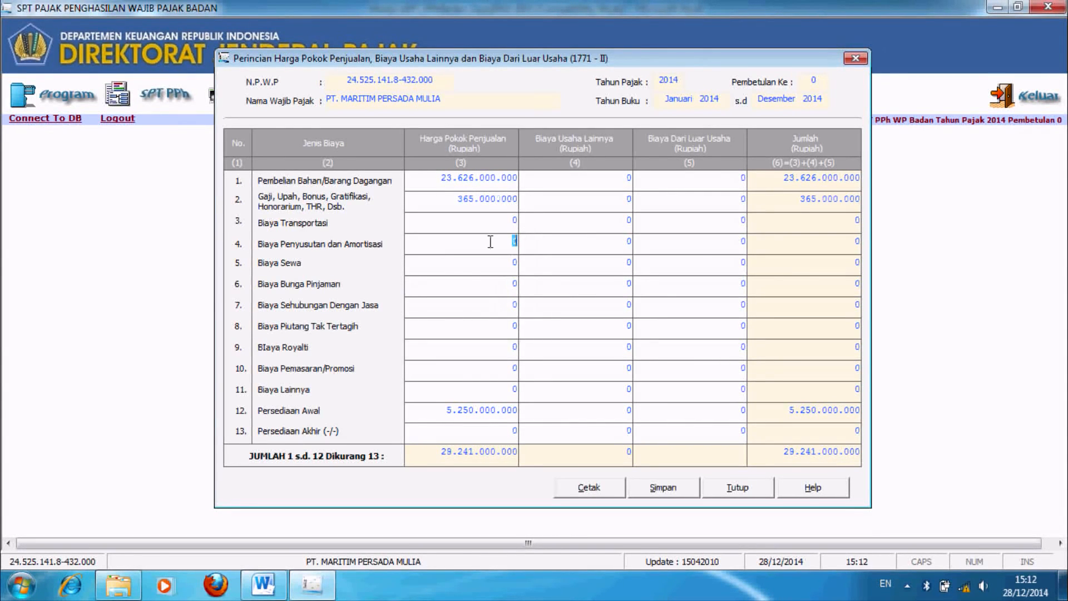
{"action": "type", "text": "200000000"}
{"action": "left_click", "coordinate": [496, 388]}
{"action": "type", "text": "156"}
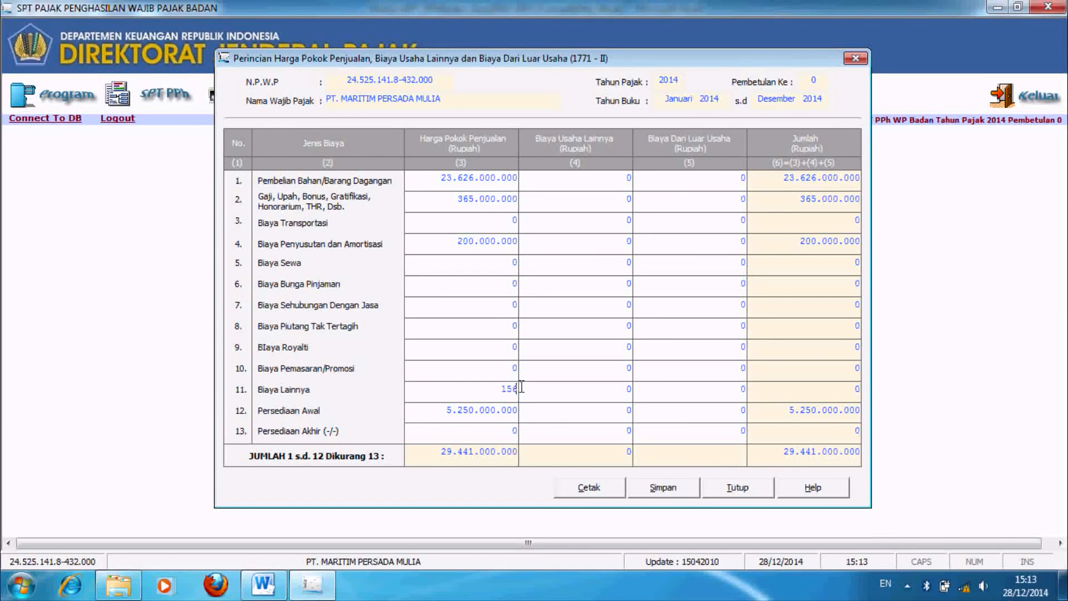
{"action": "type", "text": "000000"}
{"action": "left_click", "coordinate": [512, 427]}
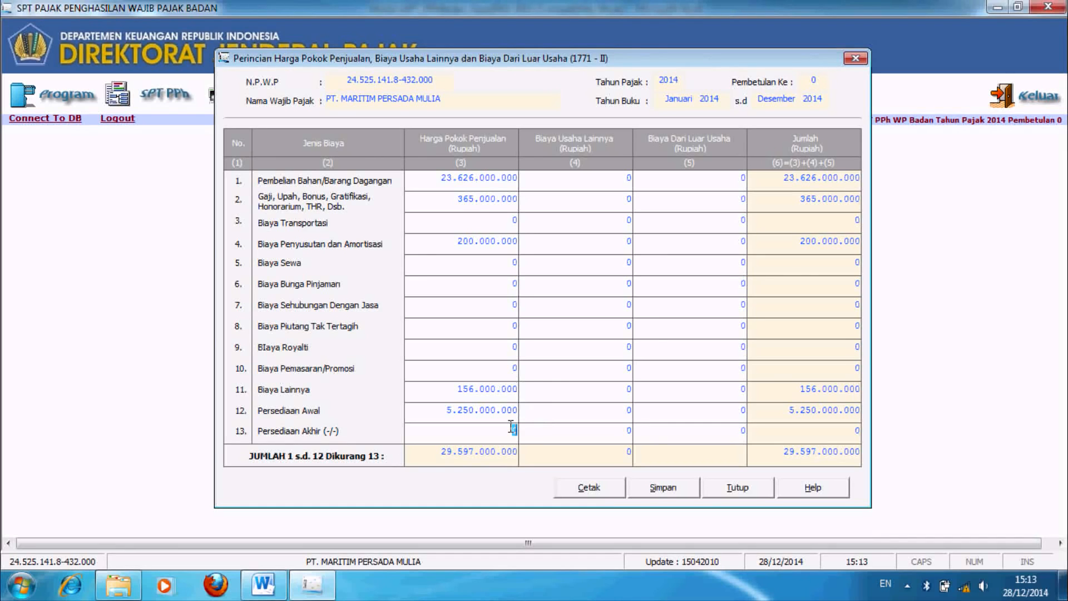
{"action": "type", "text": "8490000000"}
{"action": "left_click", "coordinate": [588, 428]}
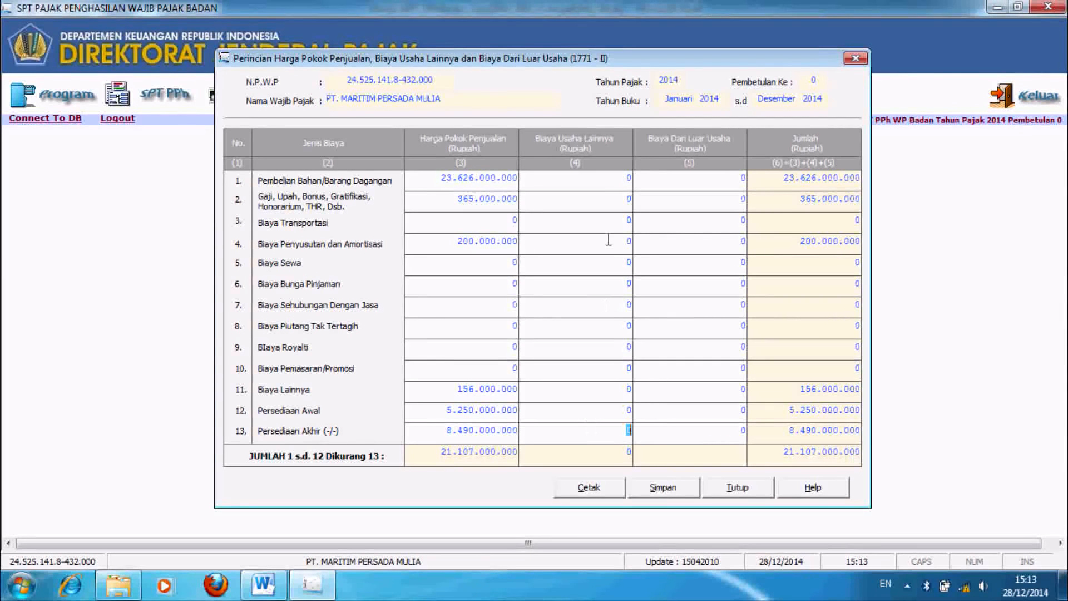
Step: Enter 550.500.000 as wages under Biaya Usaha Lainnya
{"action": "left_click", "coordinate": [614, 184]}
{"action": "left_click", "coordinate": [620, 203]}
{"action": "type", "text": "550500000"}
{"action": "key", "text": "Tab"}
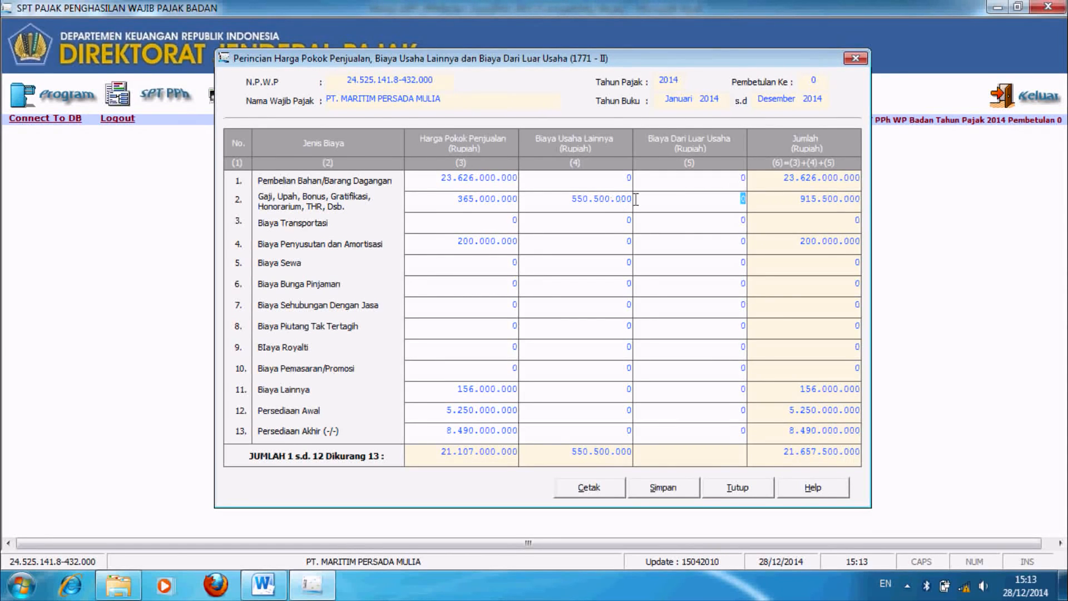
{"action": "left_click", "coordinate": [626, 218]}
Step: Save the 1771-II cost breakdown, accepting both confirmations and the success message
{"action": "left_click", "coordinate": [907, 585]}
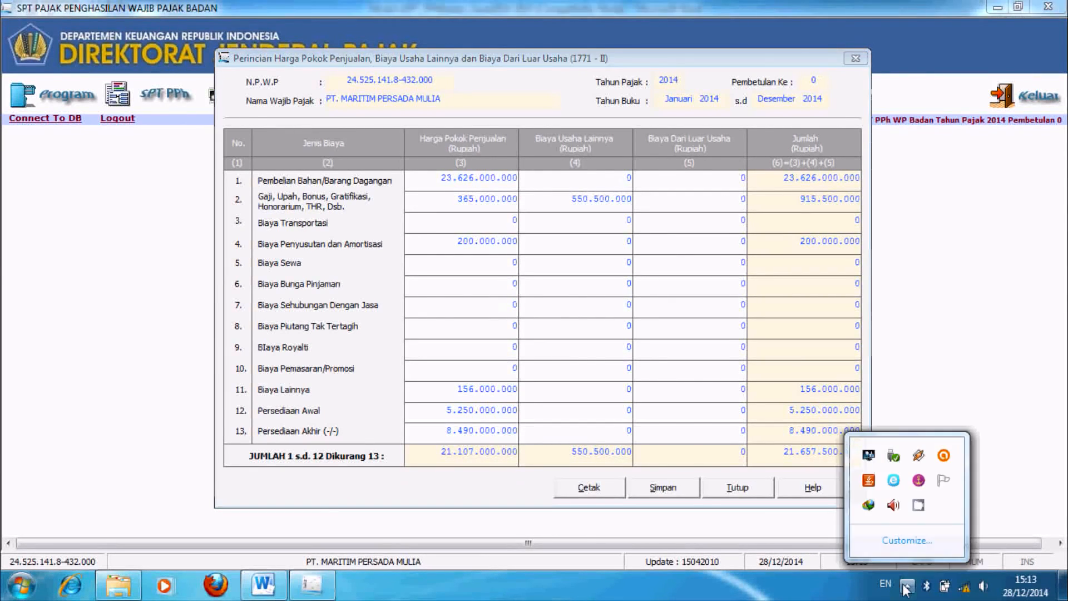
{"action": "left_click", "coordinate": [919, 507]}
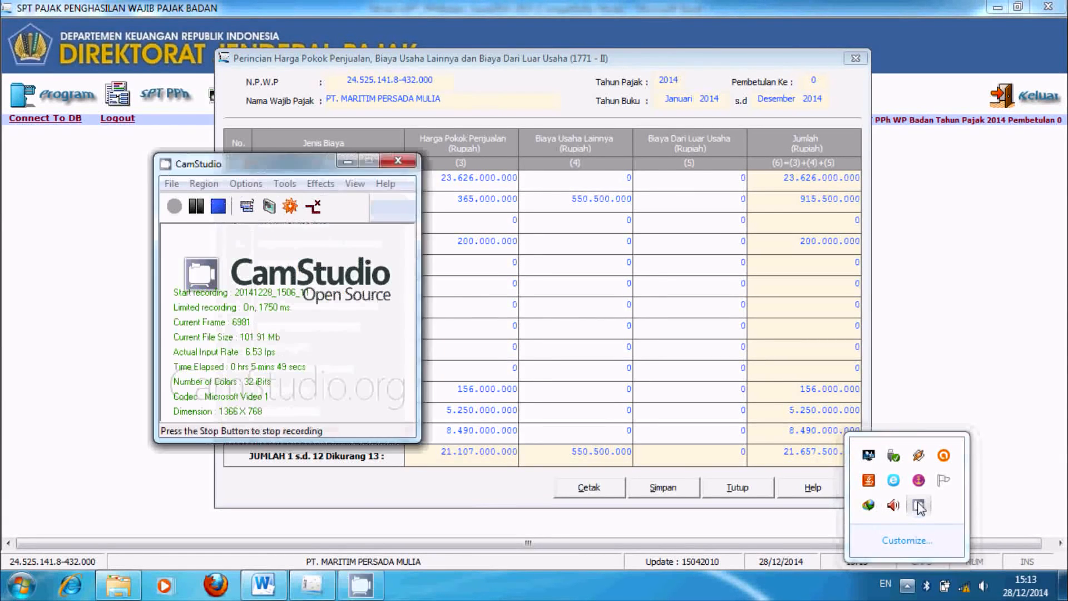
{"action": "left_click", "coordinate": [196, 207]}
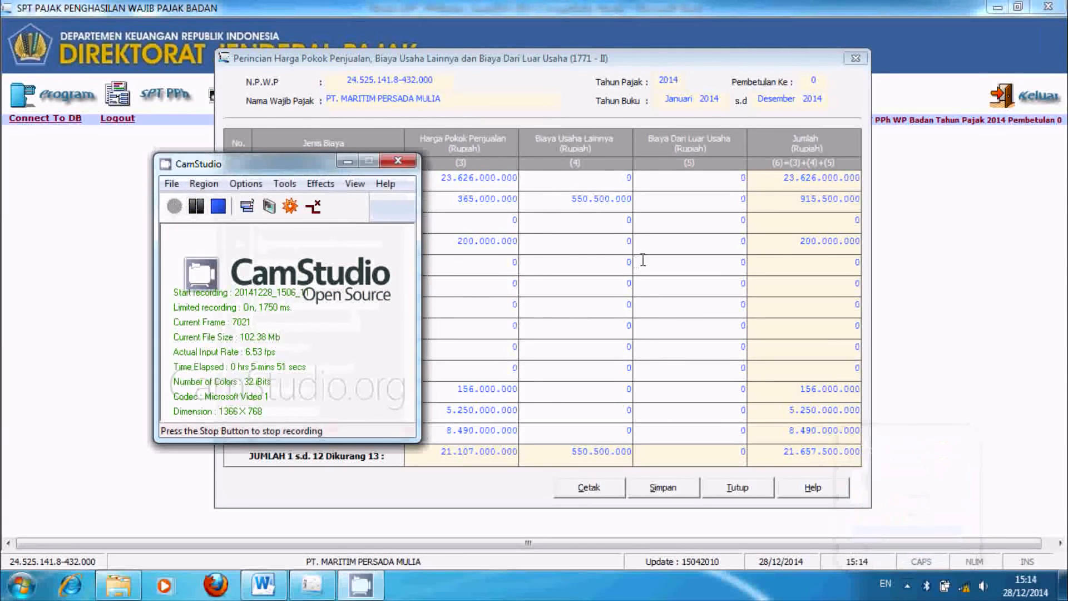
{"action": "left_click", "coordinate": [347, 162]}
{"action": "left_click", "coordinate": [725, 206]}
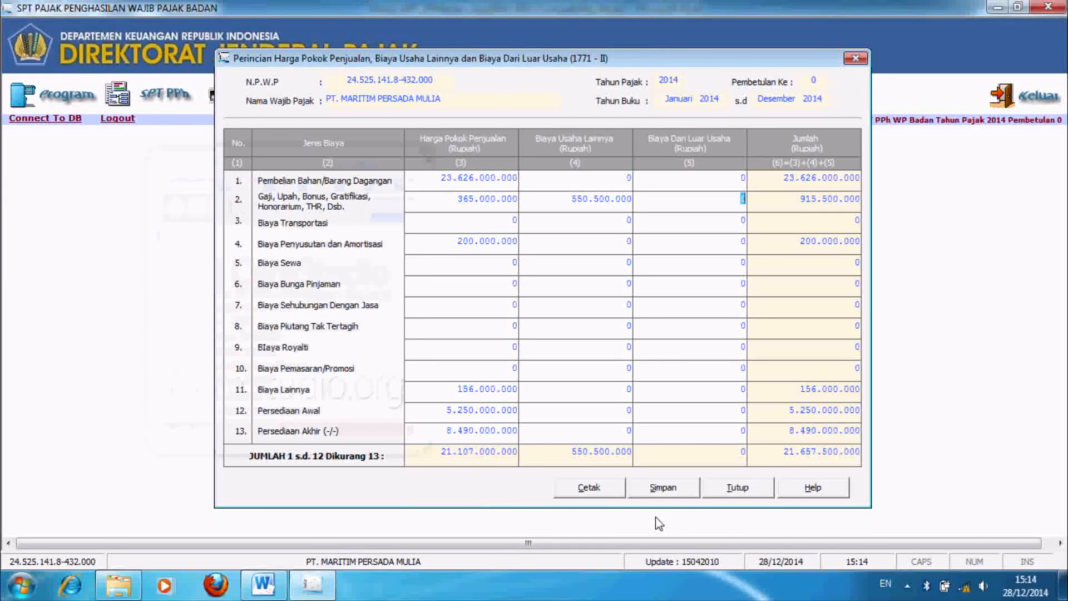
{"action": "left_click", "coordinate": [654, 493]}
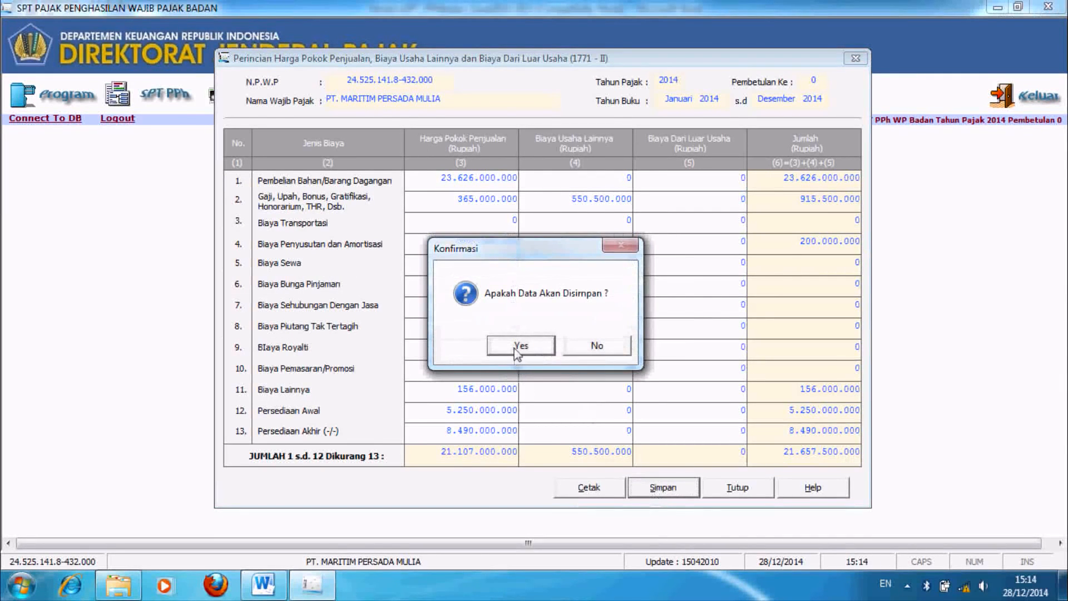
{"action": "left_click", "coordinate": [518, 348]}
{"action": "left_click", "coordinate": [607, 365]}
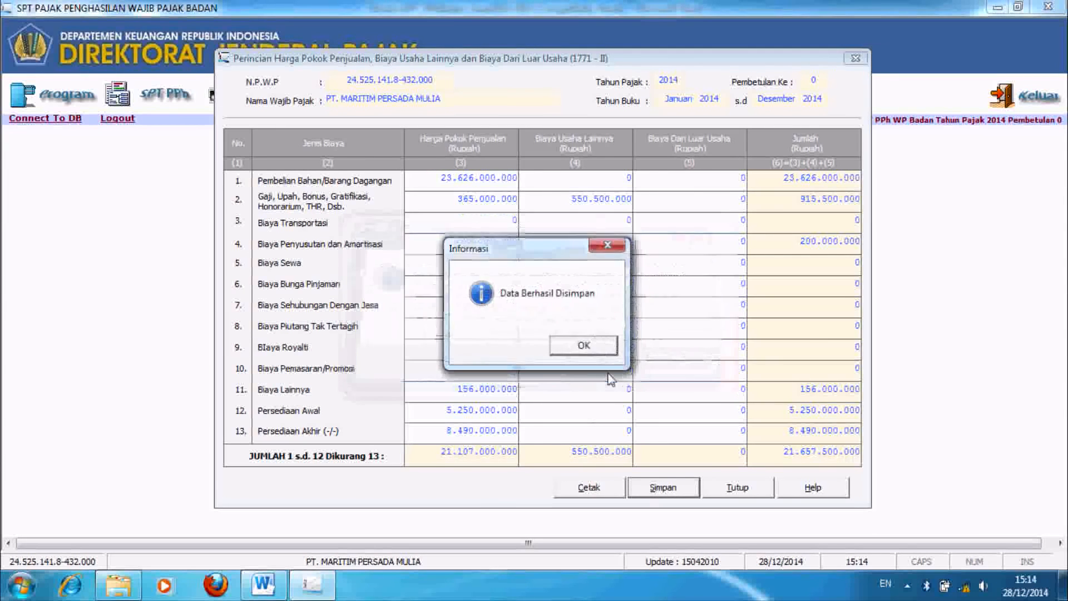
{"action": "left_click", "coordinate": [584, 347]}
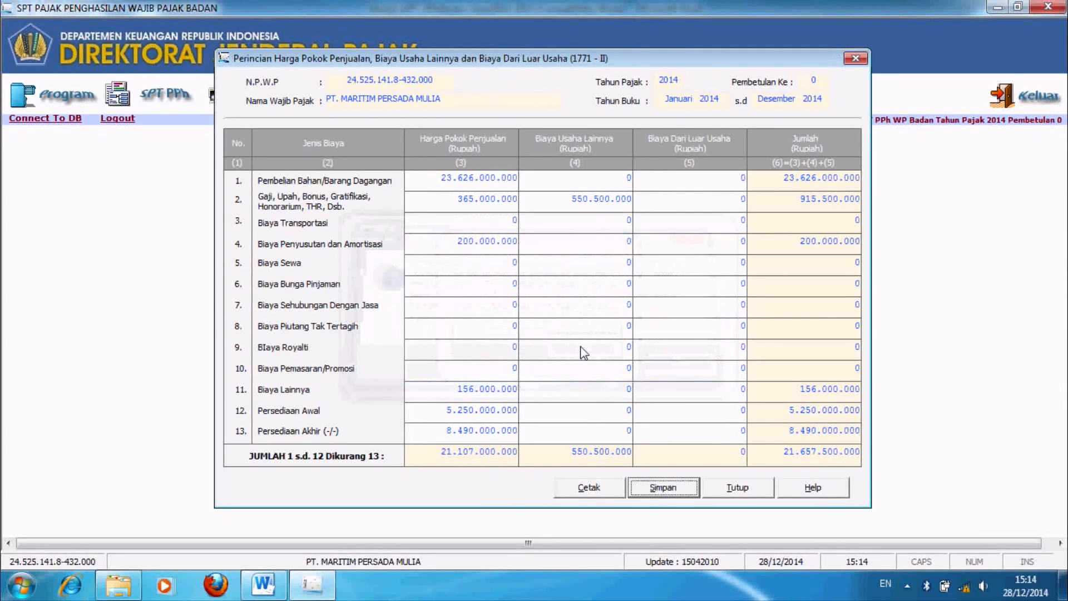
Step: Close 1771-II and open Formulir 1771-I Penghitungan Penghasilan Neto Fiskal
{"action": "left_click", "coordinate": [737, 490]}
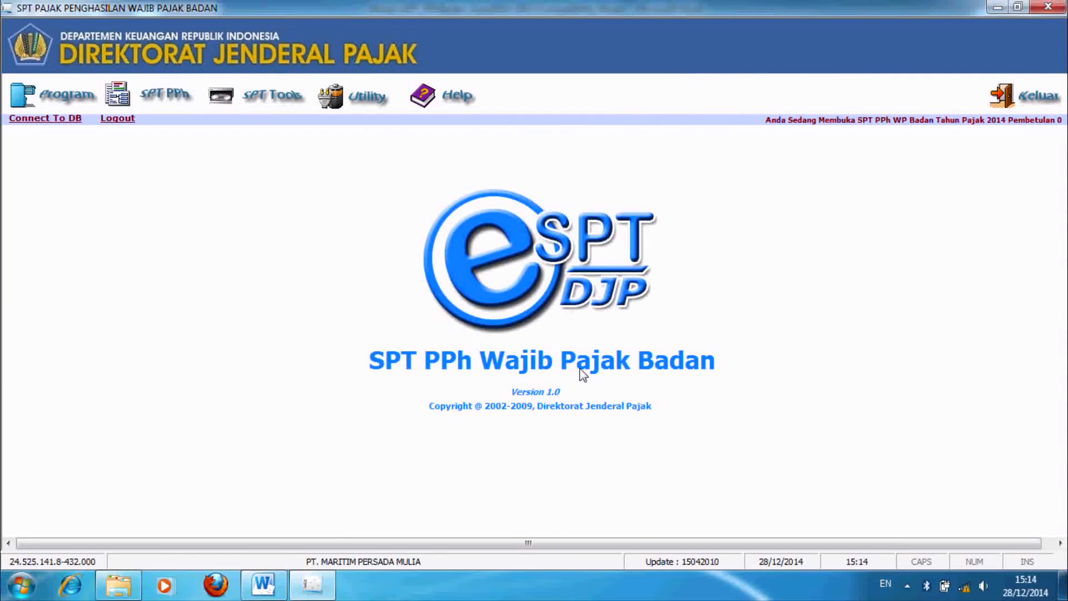
{"action": "left_click", "coordinate": [159, 101]}
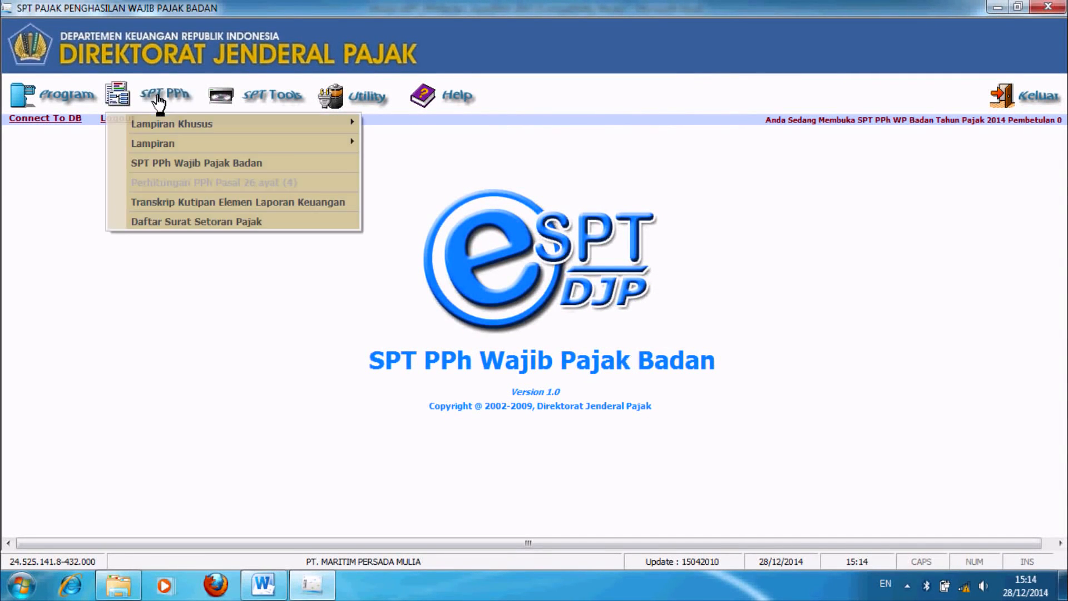
{"action": "mouse_move", "coordinate": [216, 146]}
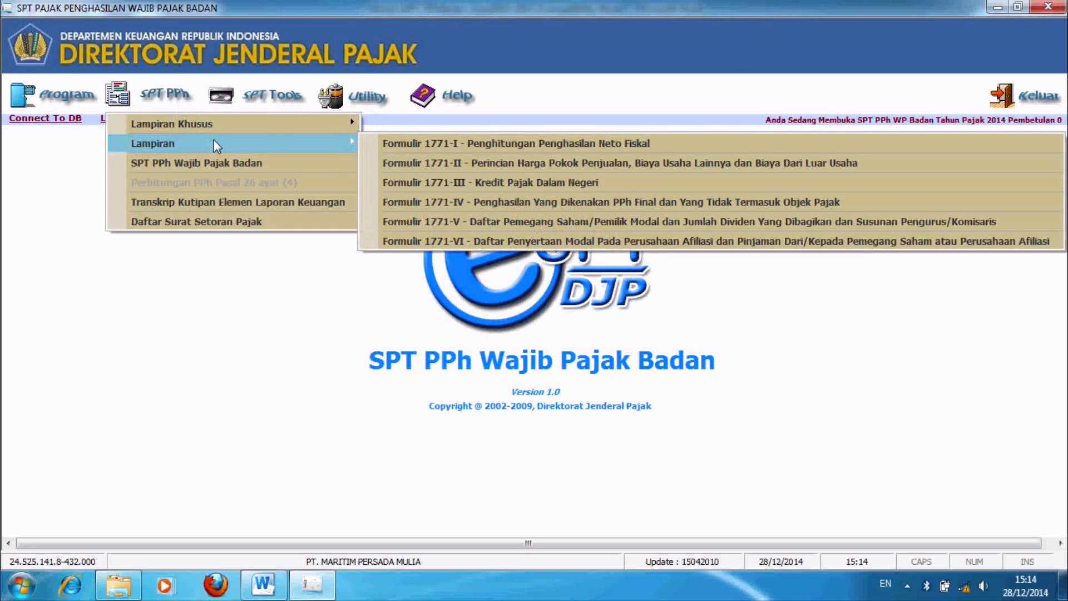
{"action": "left_click", "coordinate": [469, 138]}
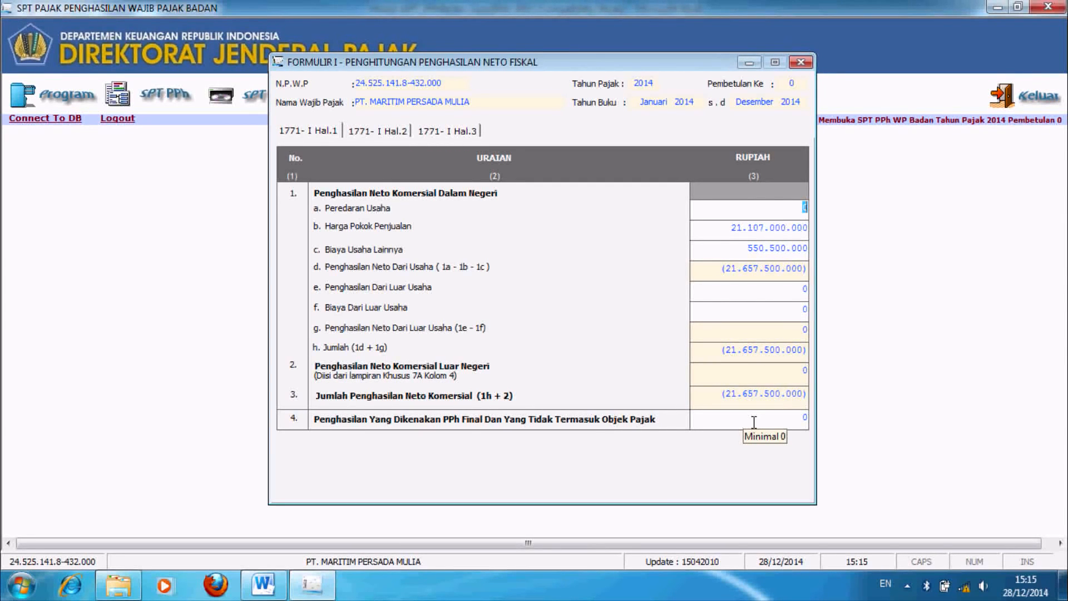
Step: Enter revenue 23.835.000.000, other business costs 1.696.000.000 and non-business income 76.000.000
{"action": "type", "text": "23."}
{"action": "type", "text": "835.0"}
{"action": "type", "text": "00.000"}
{"action": "key", "text": "Tab"}
{"action": "key", "text": "Tab"}
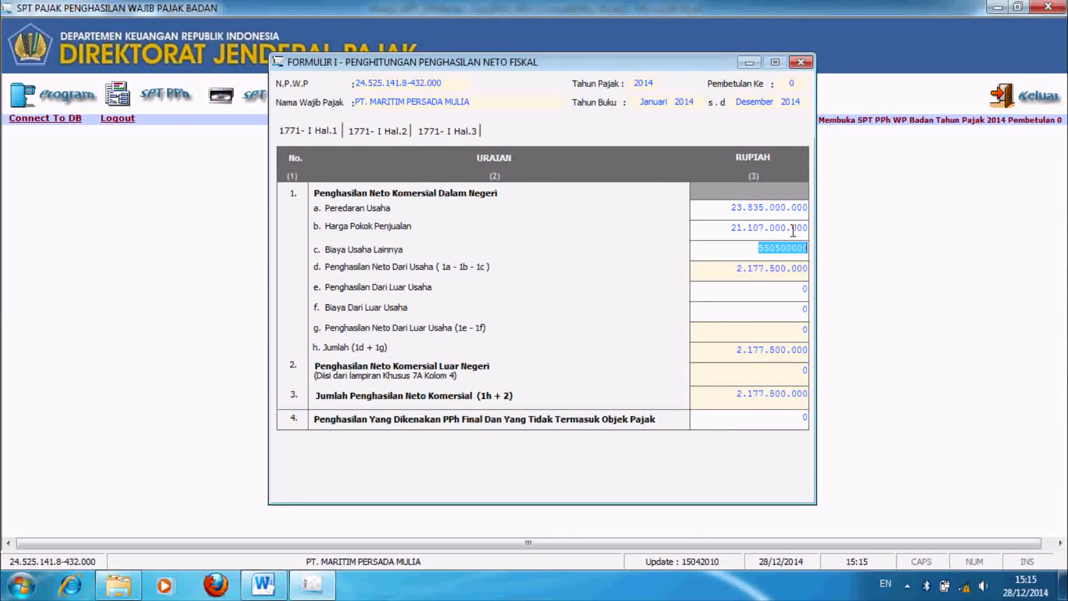
{"action": "type", "text": "1696000000"}
{"action": "key", "text": "Tab"}
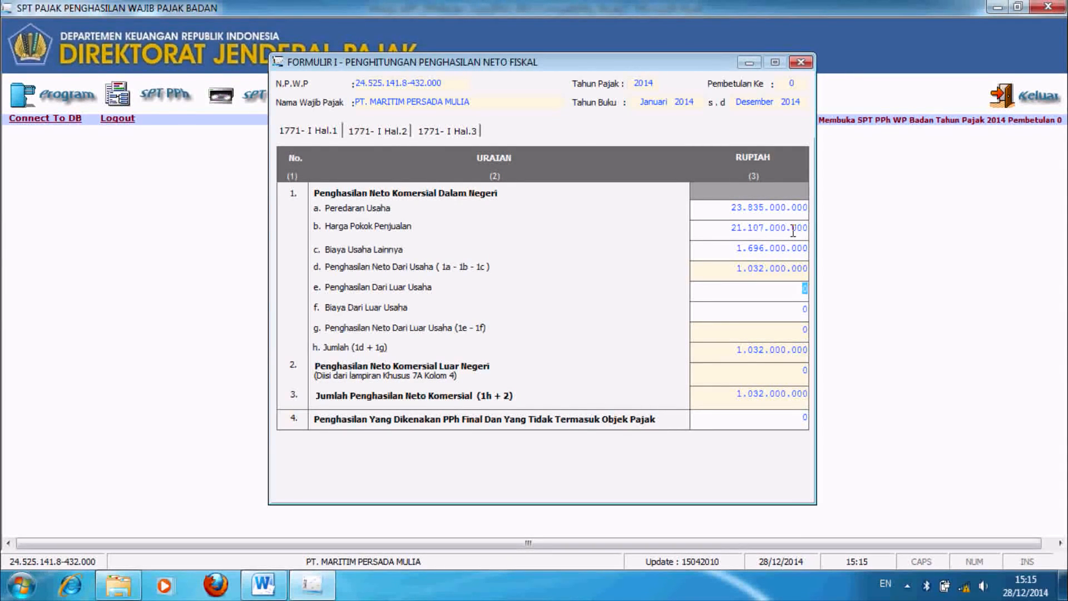
{"action": "type", "text": "76.000.0"}
{"action": "type", "text": "0000"}
{"action": "key", "text": "Tab"}
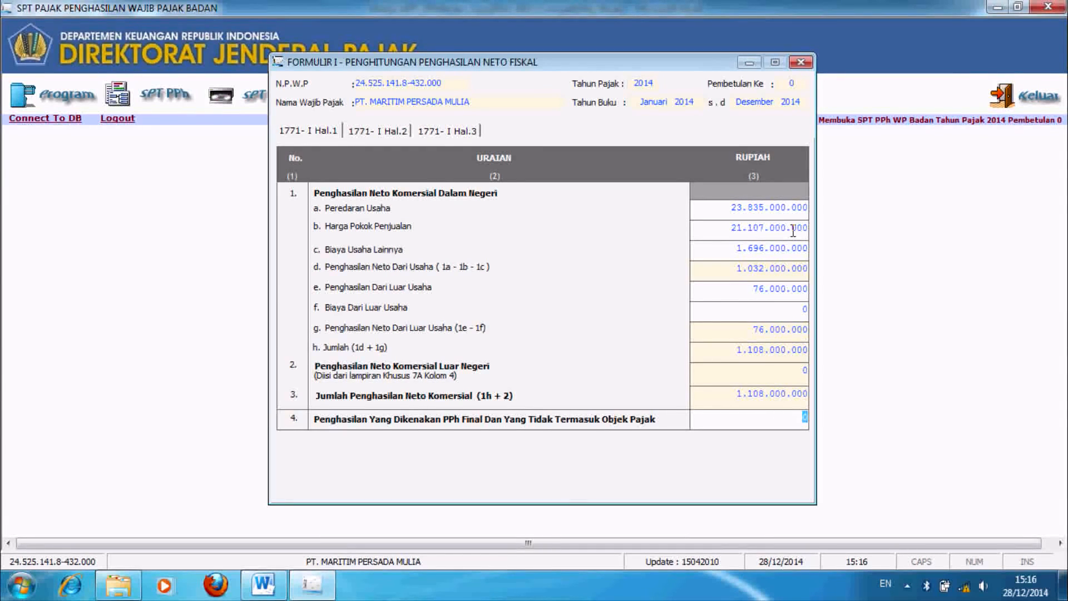
Step: Enter other income 326.000.000 in row e, other expenses 300.000.000 in row f, and 76.000.000 in item 4
{"action": "left_click", "coordinate": [732, 290]}
{"action": "type", "text": "32600000"}
{"action": "key", "text": "Tab"}
{"action": "left_click", "coordinate": [761, 312]}
{"action": "type", "text": "300000000"}
{"action": "key", "text": "Tab"}
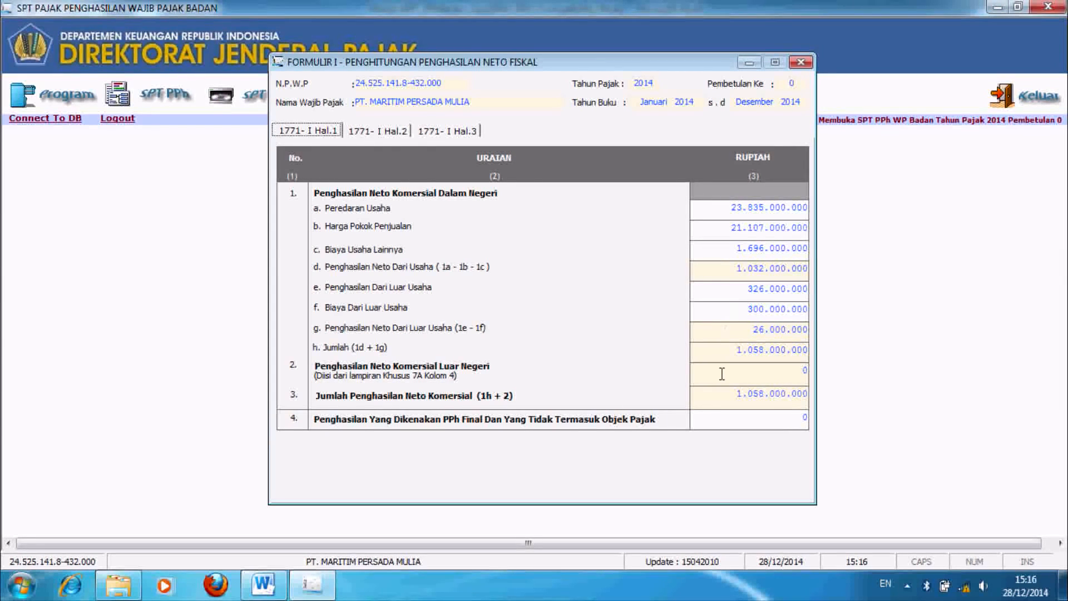
{"action": "left_click", "coordinate": [775, 417]}
{"action": "left_click_drag", "start_coordinate": [778, 417], "coordinate": [819, 421]}
{"action": "type", "text": "76000000"}
{"action": "key", "text": "Return"}
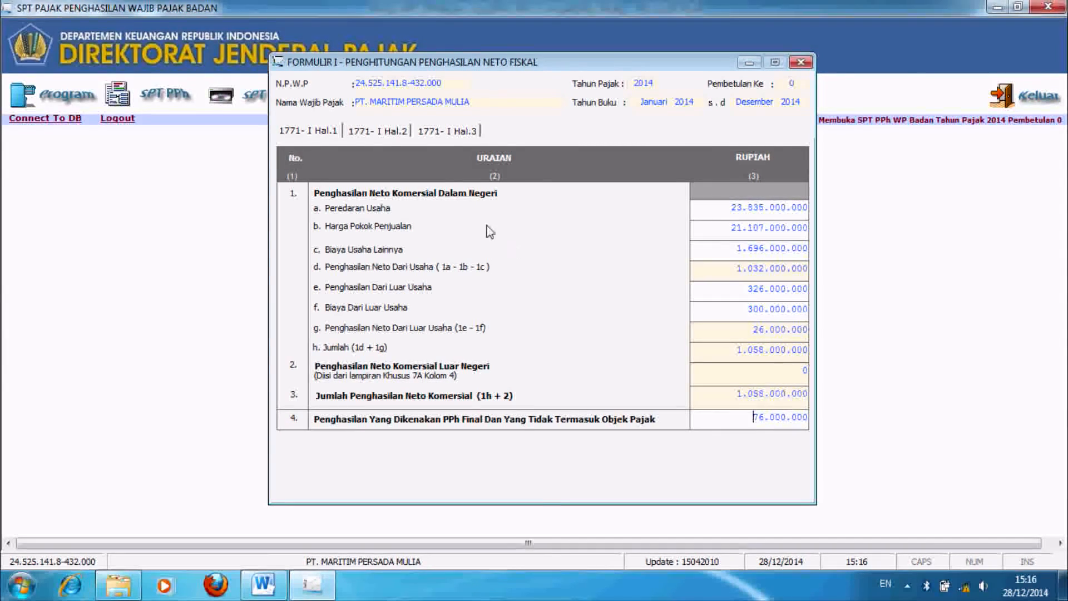
Step: Review the fiscal adjustment amounts on Formulir I pages 2 and 3
{"action": "left_click", "coordinate": [390, 134]}
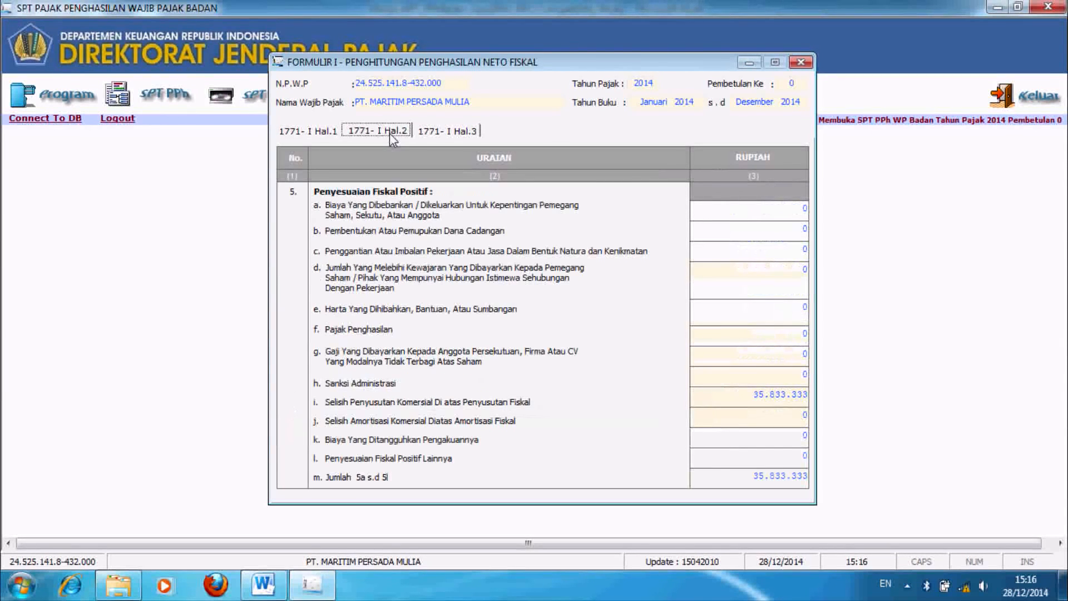
{"action": "left_click", "coordinate": [786, 215]}
{"action": "key", "text": "Tab"}
{"action": "key", "text": "Tab"}
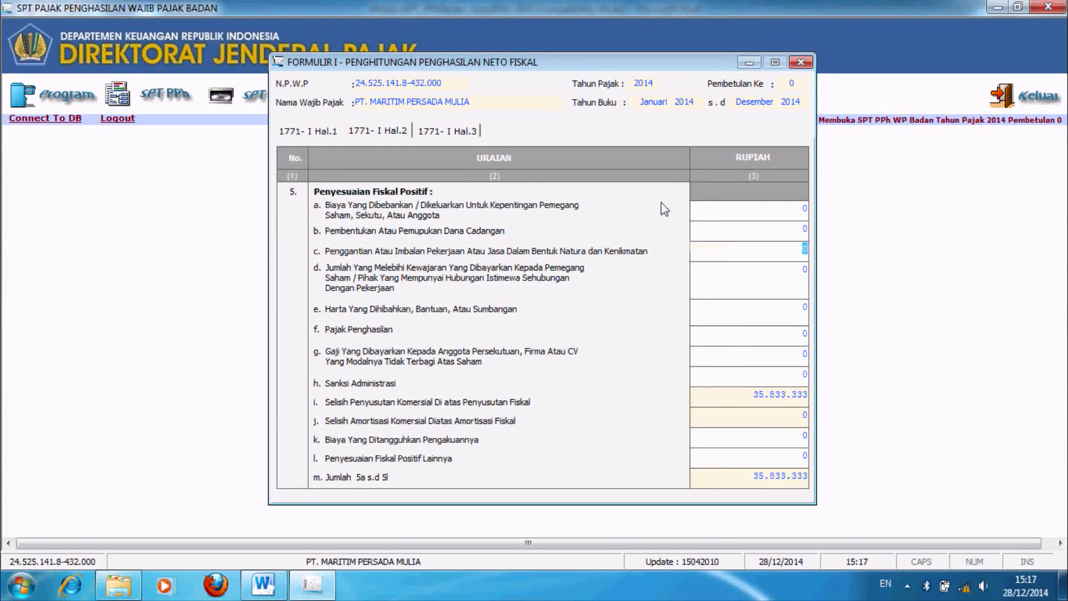
{"action": "left_click", "coordinate": [752, 393]}
{"action": "left_click", "coordinate": [447, 132]}
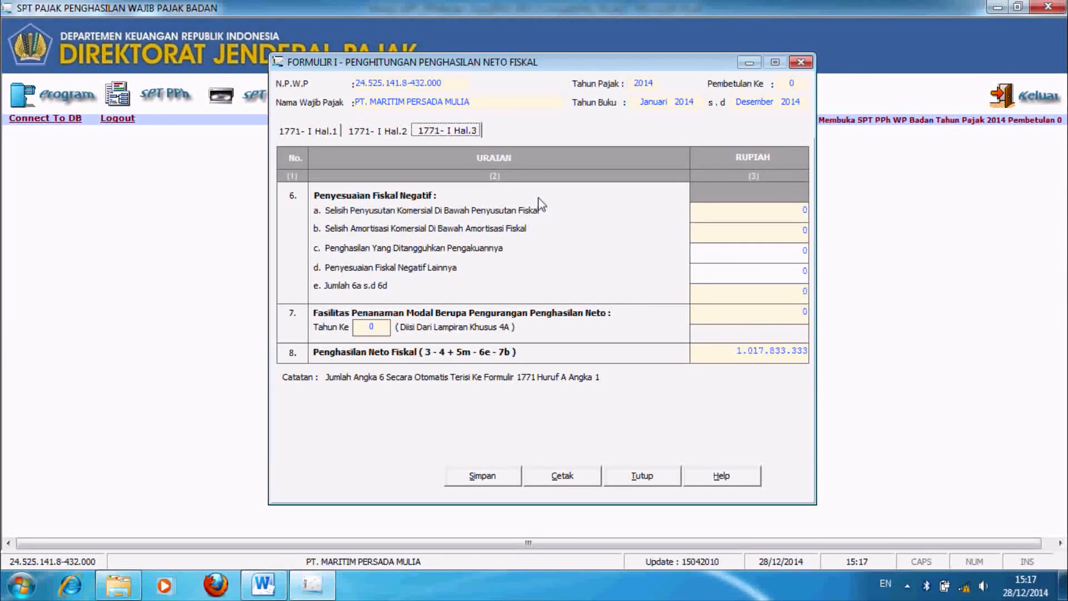
Step: Save Formulir I with confirmation and close it
{"action": "left_click", "coordinate": [467, 480]}
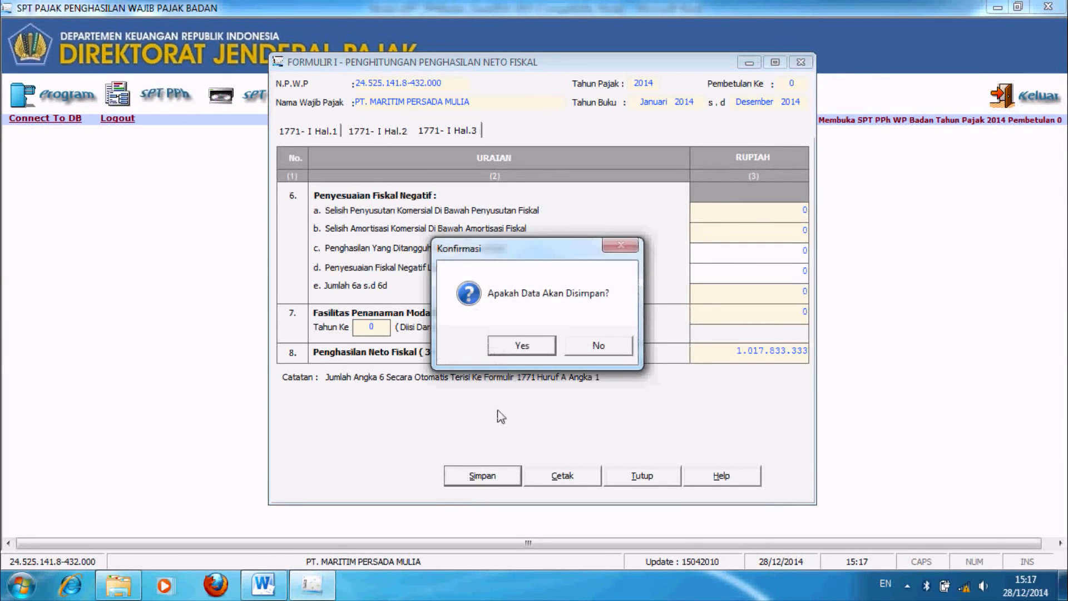
{"action": "left_click", "coordinate": [512, 349]}
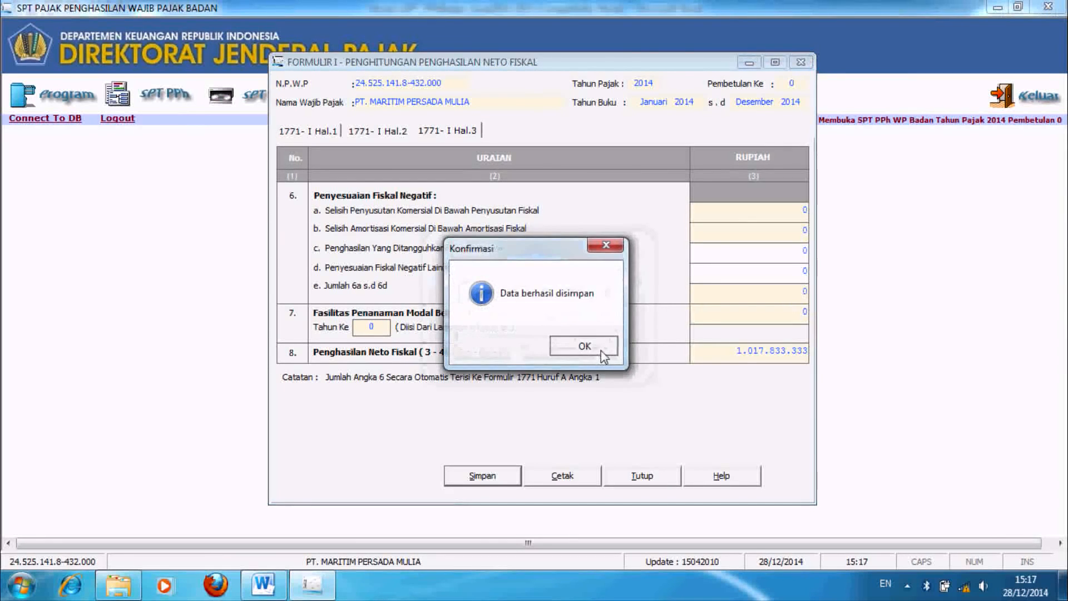
{"action": "left_click", "coordinate": [585, 345]}
{"action": "left_click", "coordinate": [641, 477]}
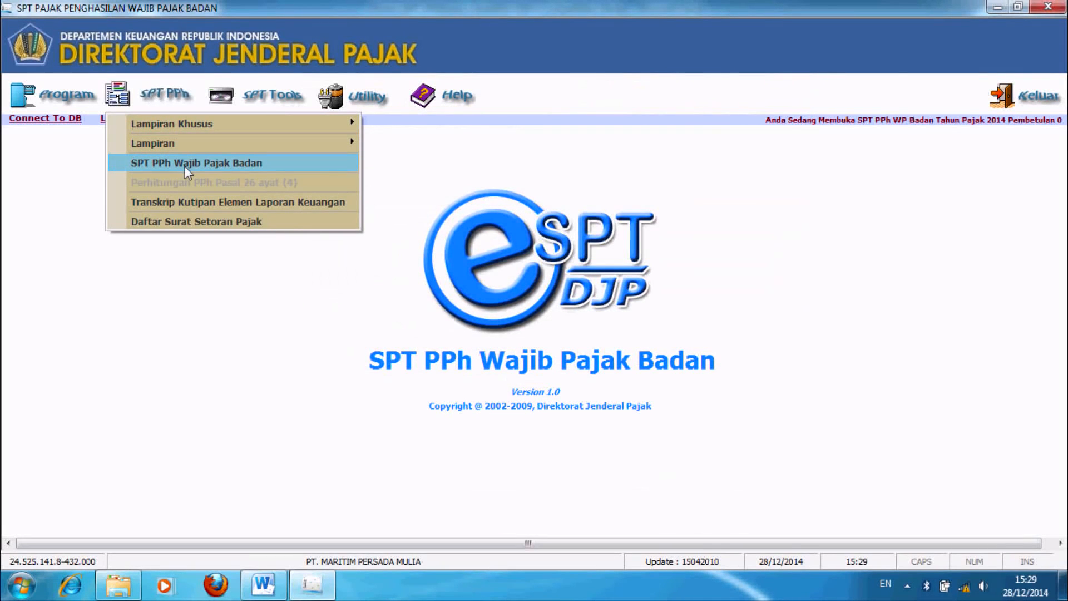
Step: Open the SPT PPh Wajib Pajak Badan form and enter the tax consultant office's name and NPWP
{"action": "left_click", "coordinate": [185, 166]}
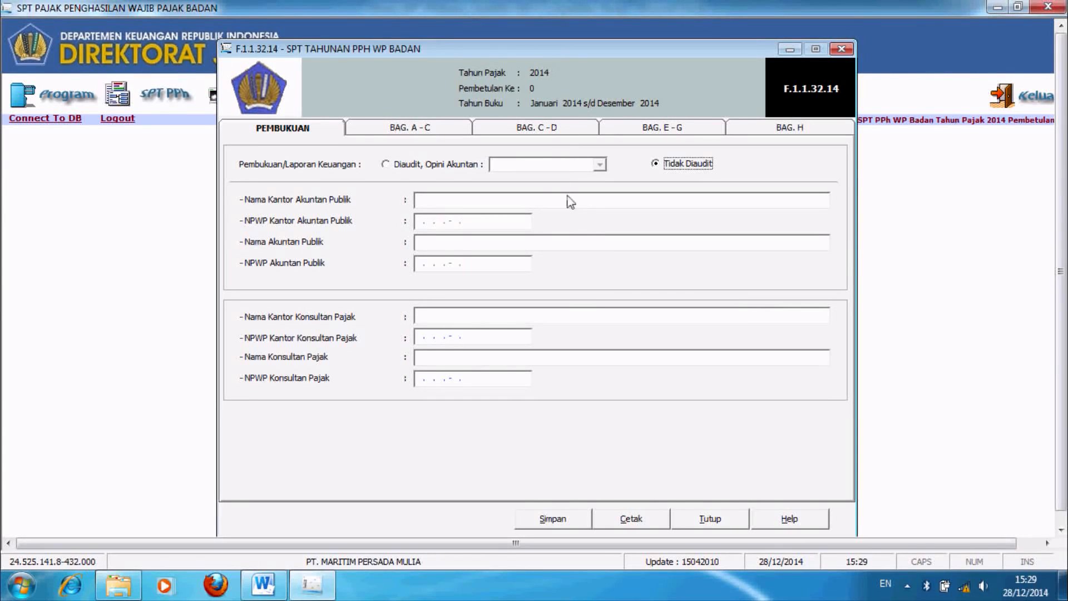
{"action": "left_click", "coordinate": [467, 315]}
{"action": "key", "text": "Caps_Lock"}
{"action": "type", "text": "KKP MARZUKI"}
{"action": "key", "text": "Tab"}
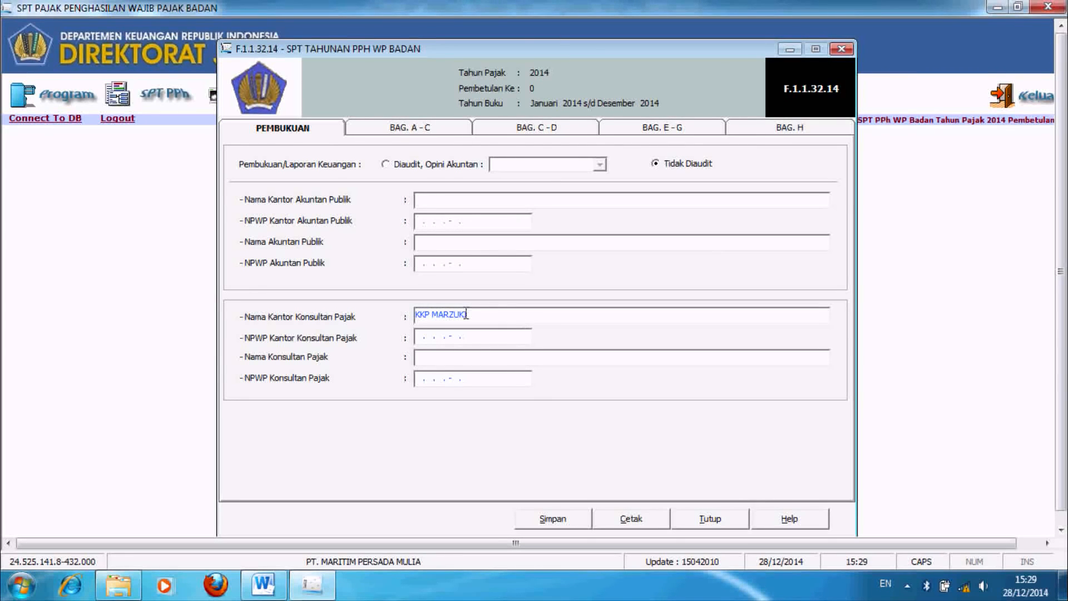
{"action": "left_click", "coordinate": [425, 334]}
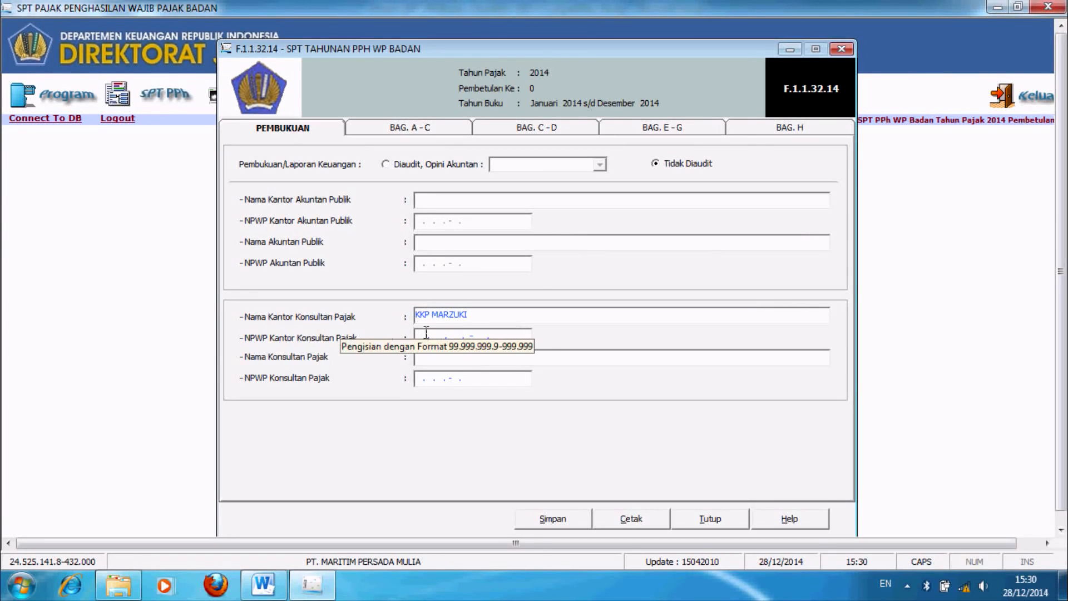
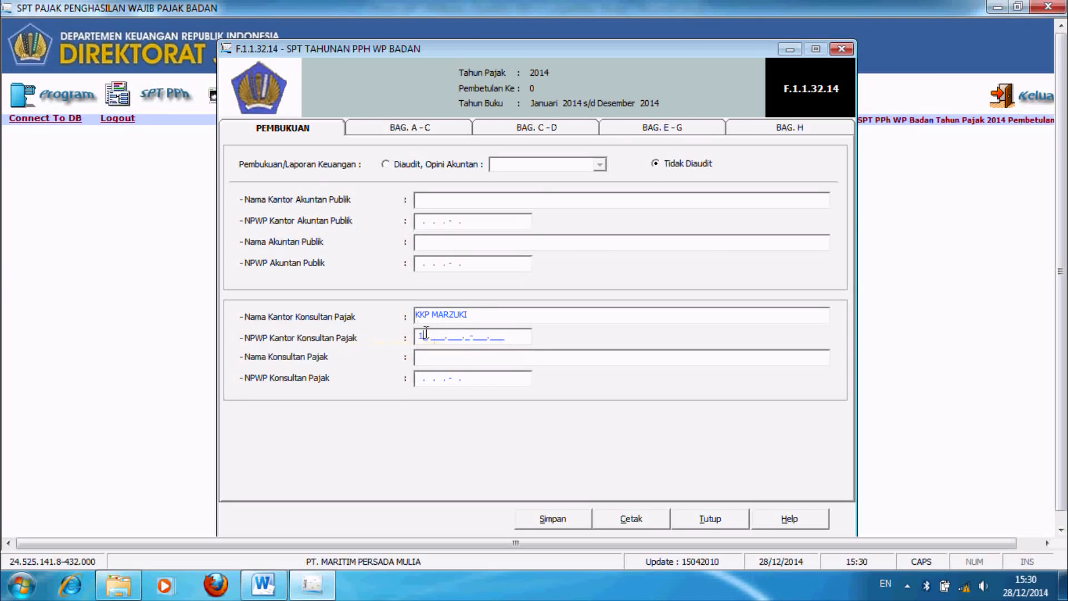
{"action": "key", "text": "Tab"}
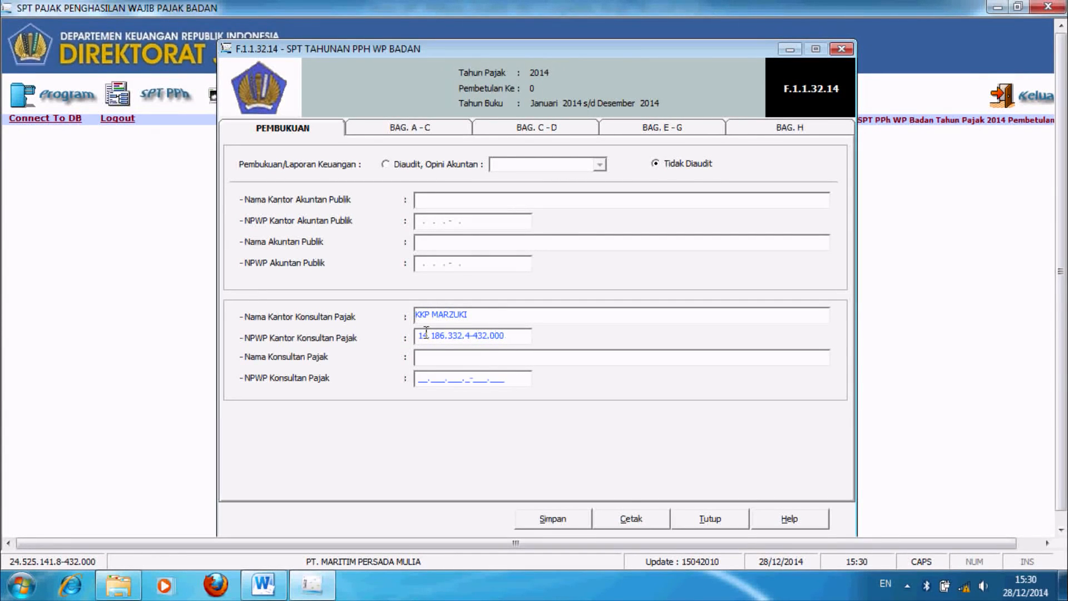
Step: Enter the individual tax consultant's name and NPWP
{"action": "left_click", "coordinate": [427, 360]}
{"action": "type", "text": "MARZUKI;S"}
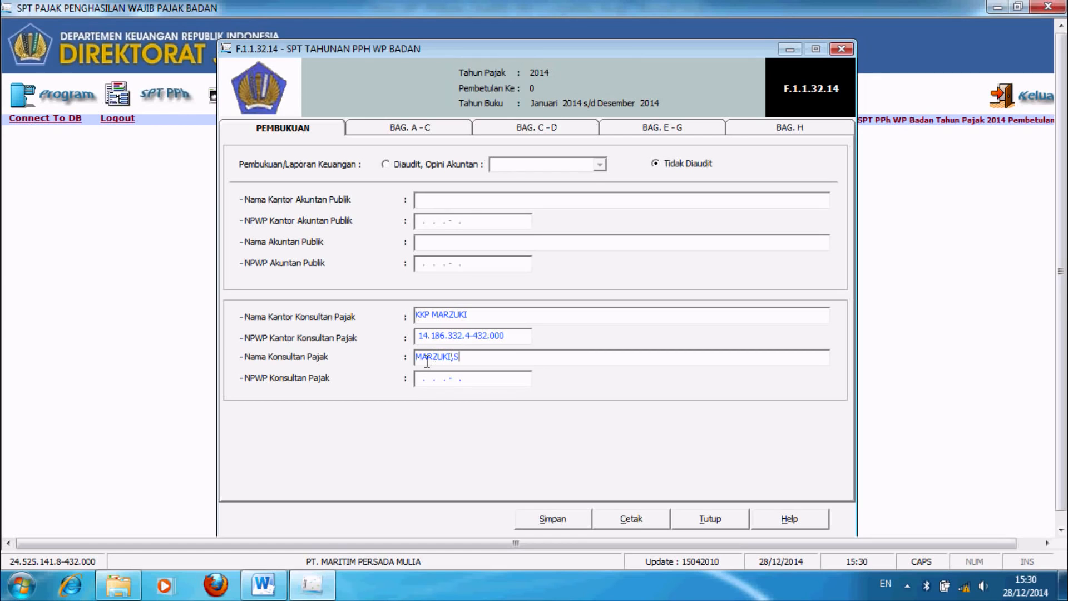
{"action": "key", "text": "BackSpace"}
{"action": "key", "text": "BackSpace"}
{"action": "type", "text": ",SE, BKP"}
{"action": "left_click", "coordinate": [420, 379]}
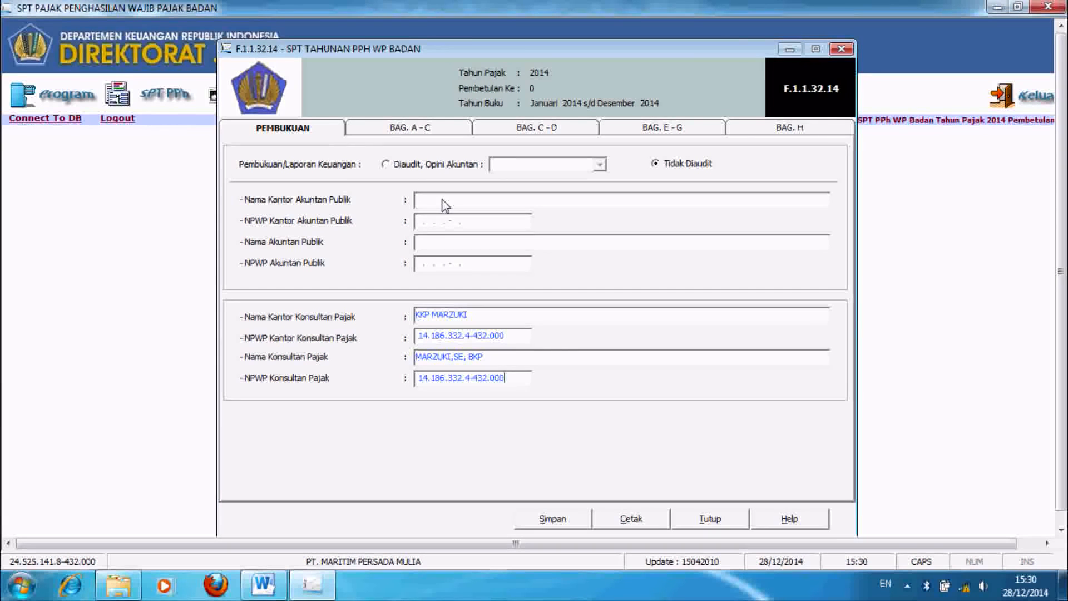
Step: In section C–D, enter 50.000.000 as 10a PPh Ps. 25 Bulanan, making 11a underpayment 96.610.040
{"action": "left_click", "coordinate": [432, 128]}
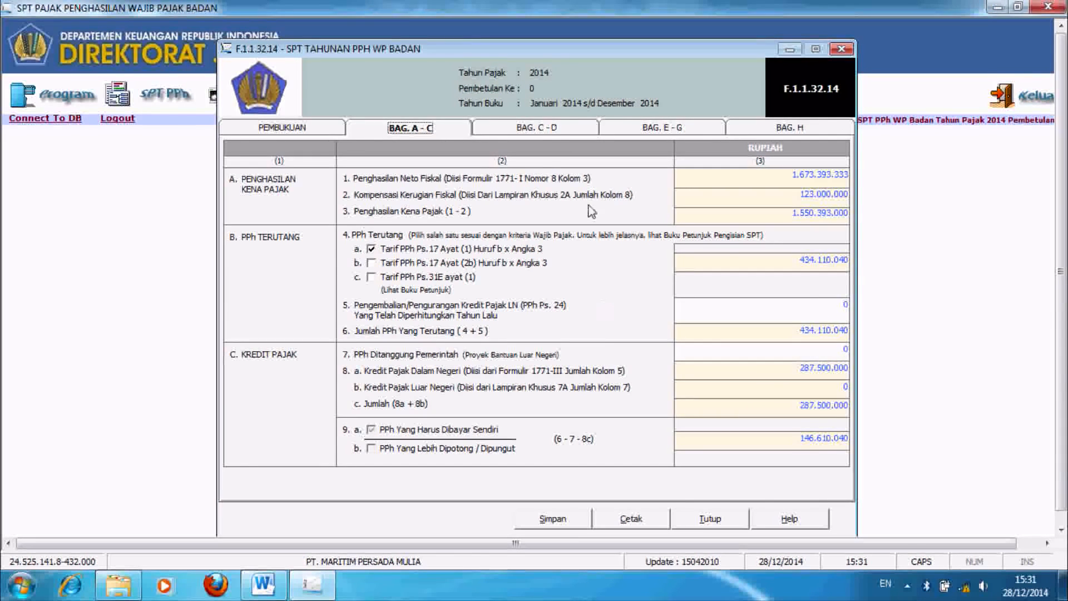
{"action": "left_click", "coordinate": [554, 127]}
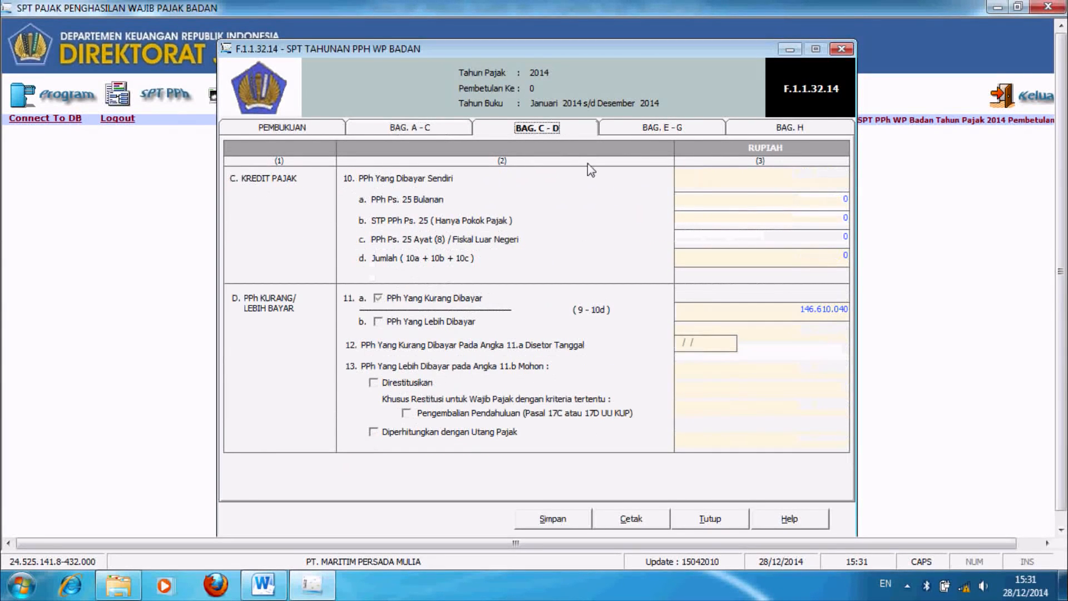
{"action": "left_click", "coordinate": [819, 203]}
{"action": "double_click", "coordinate": [845, 200]}
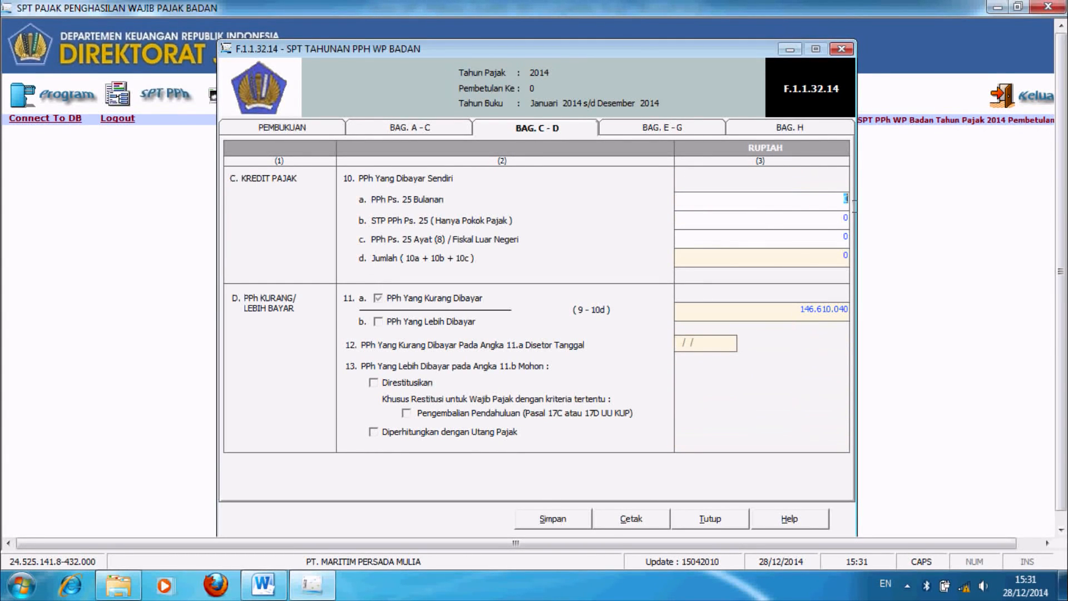
{"action": "type", "text": "50000000"}
{"action": "key", "text": "Tab"}
{"action": "double_click", "coordinate": [792, 318]}
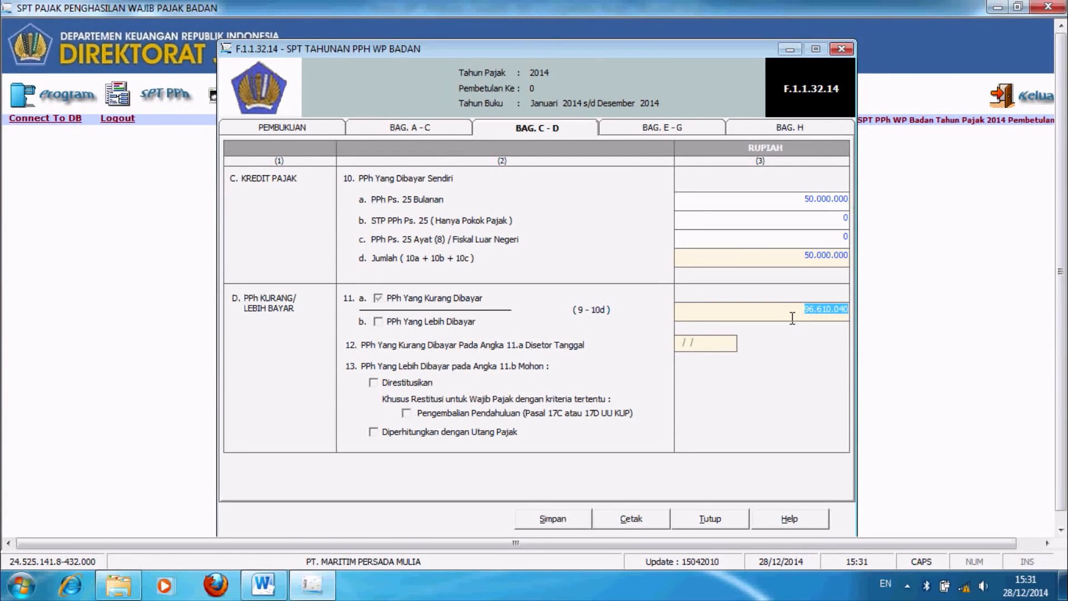
{"action": "left_click", "coordinate": [793, 318]}
Step: Review sections E–G and H, set the report date to 30/04/2015, and save the main form
{"action": "left_click", "coordinate": [618, 131]}
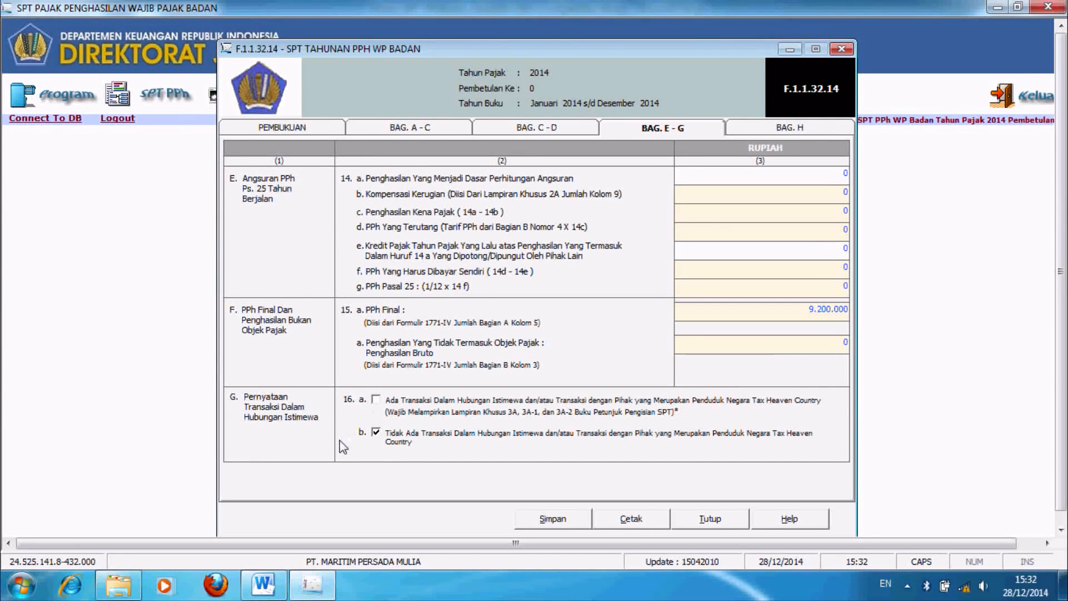
{"action": "left_click", "coordinate": [829, 136]}
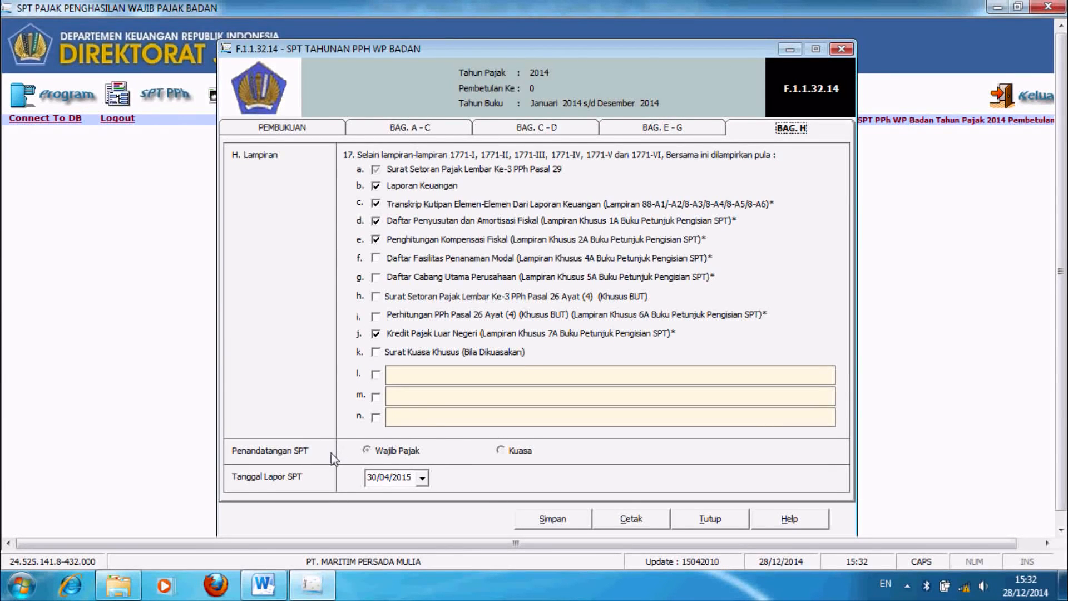
{"action": "left_click", "coordinate": [374, 482]}
{"action": "left_click", "coordinate": [383, 480]}
{"action": "left_click", "coordinate": [399, 480]}
{"action": "left_click", "coordinate": [535, 524]}
{"action": "left_click", "coordinate": [569, 342]}
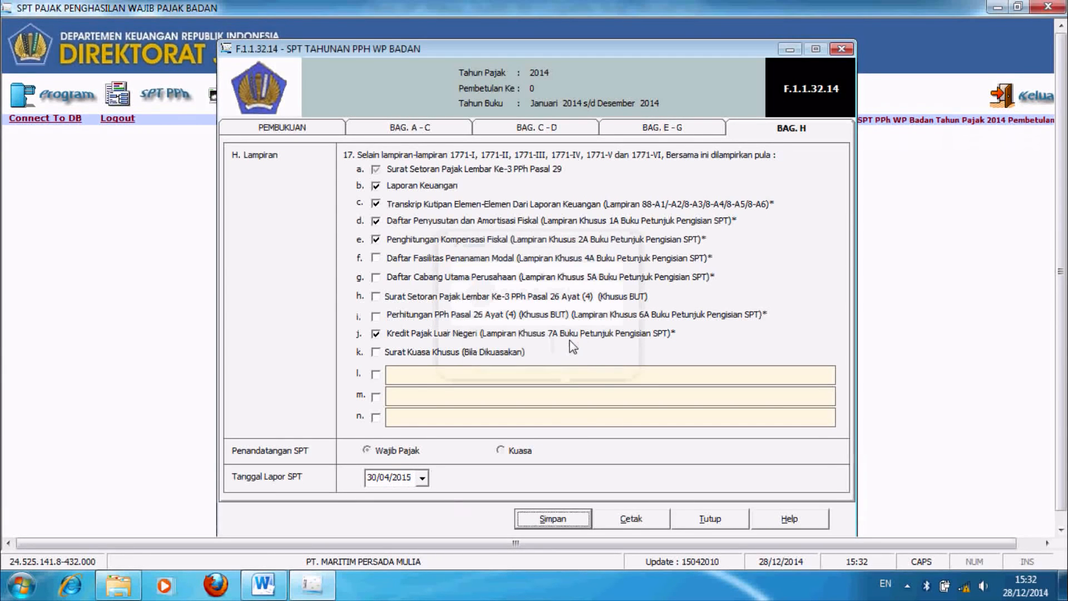
Step: Close the SPT form and open the Daftar Surat Setoran Pajak list from SPT PPh
{"action": "left_click", "coordinate": [713, 520]}
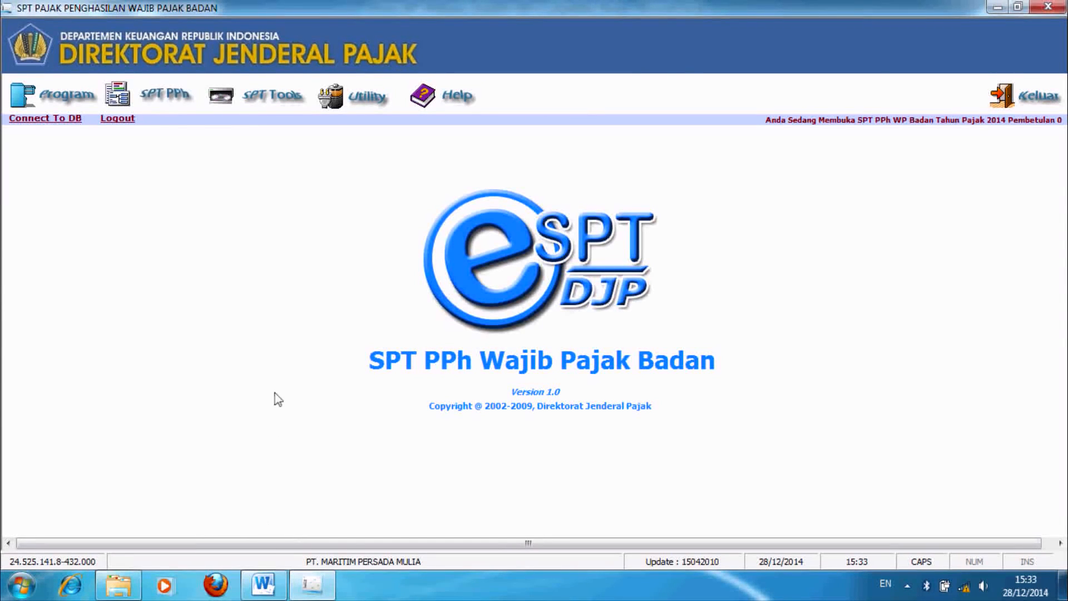
{"action": "left_click", "coordinate": [174, 98]}
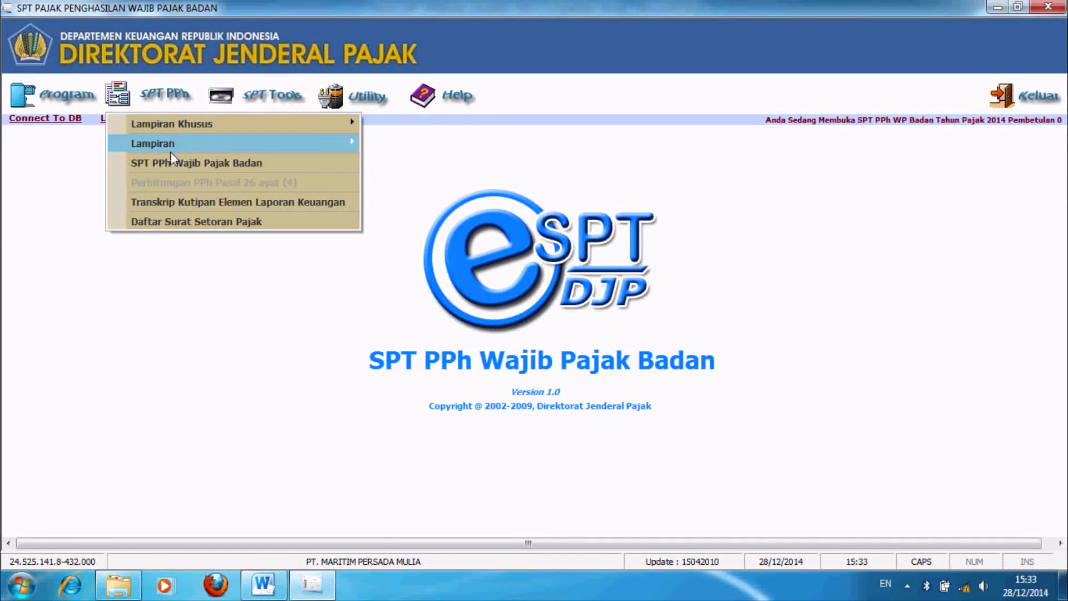
{"action": "left_click", "coordinate": [185, 223]}
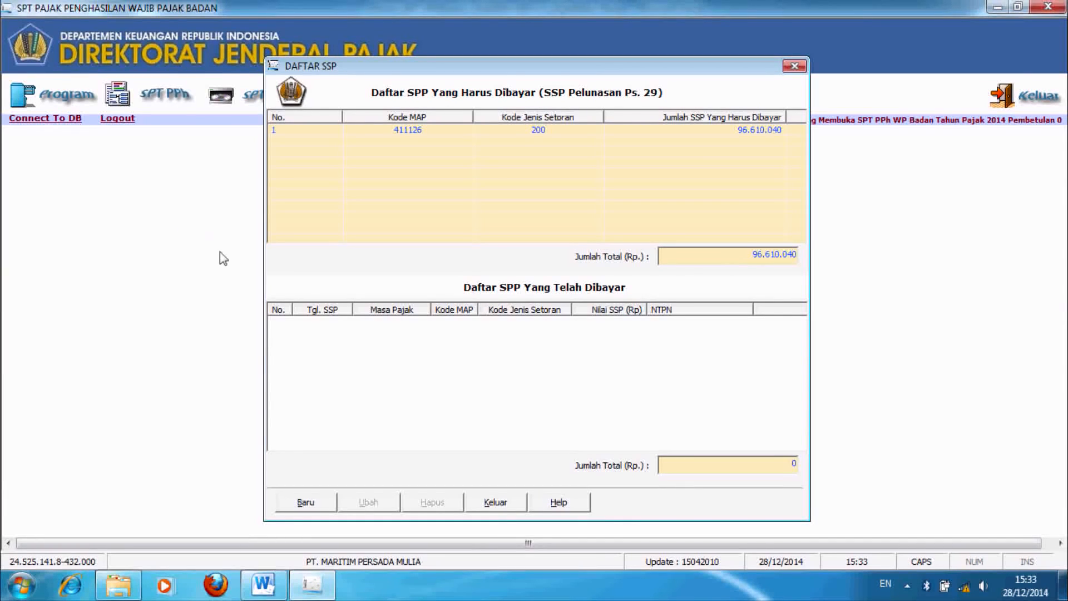
Step: Start a new SSP payment entry and set its Tanggal Setor to 25/04/2015
{"action": "left_click", "coordinate": [303, 503]}
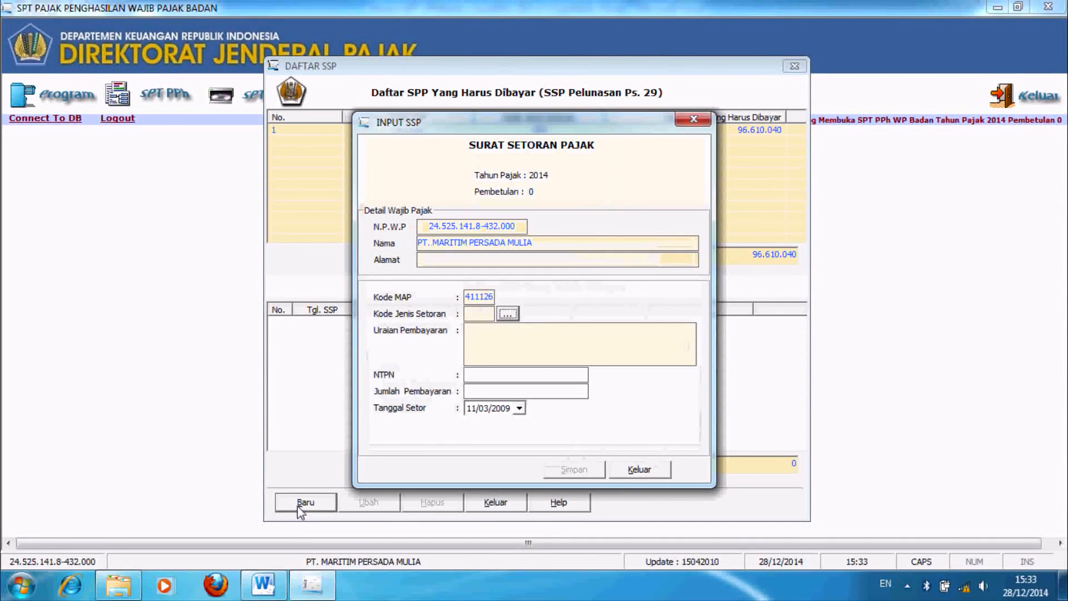
{"action": "left_click", "coordinate": [519, 408]}
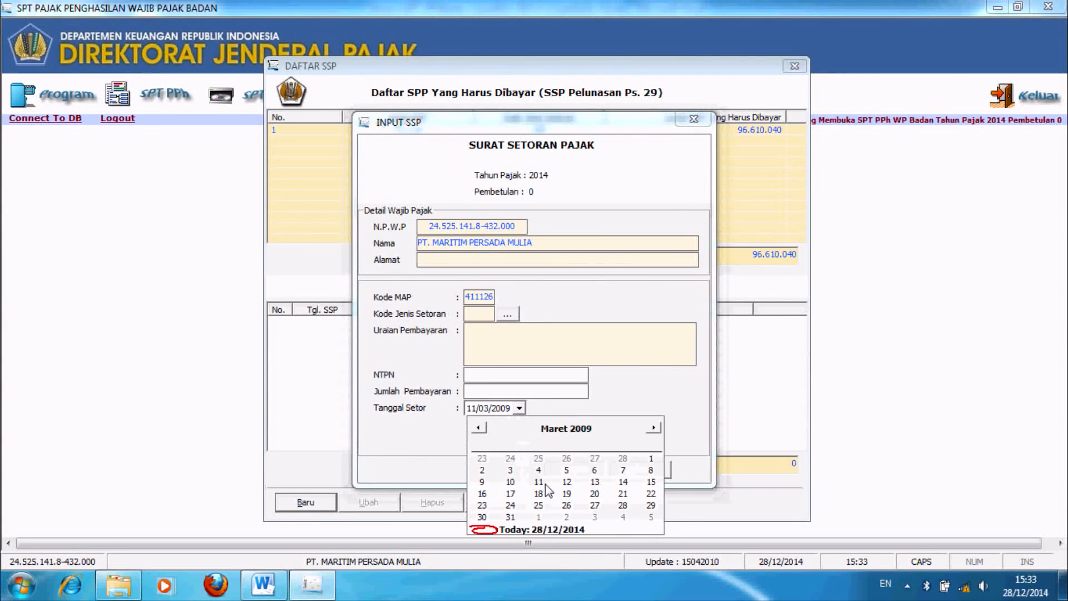
{"action": "left_click", "coordinate": [472, 410]}
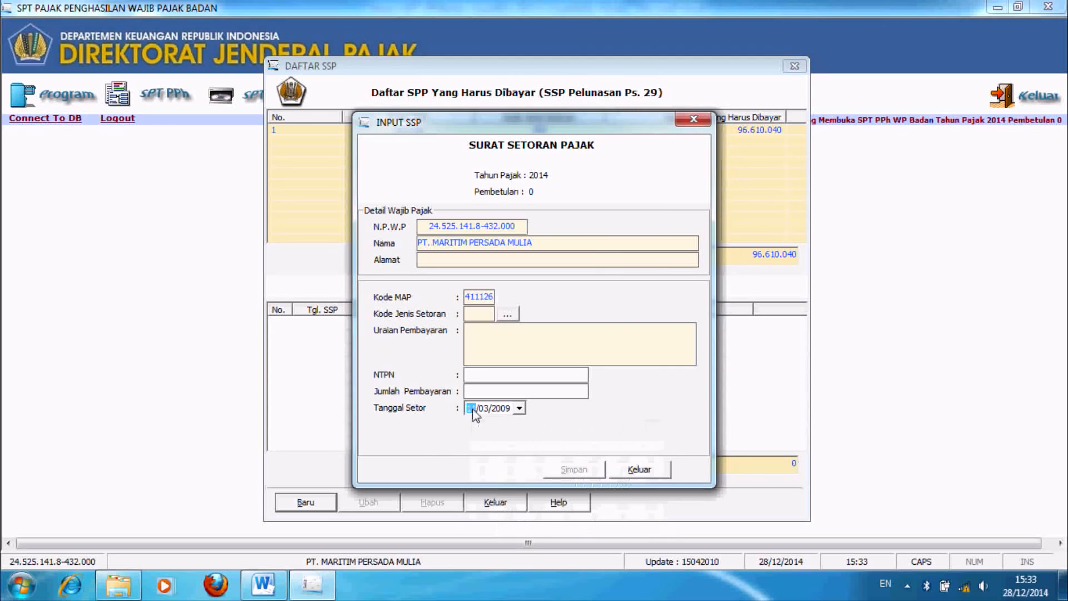
{"action": "type", "text": "26/"}
{"action": "type", "text": "04/2015"}
{"action": "left_click", "coordinate": [476, 393]}
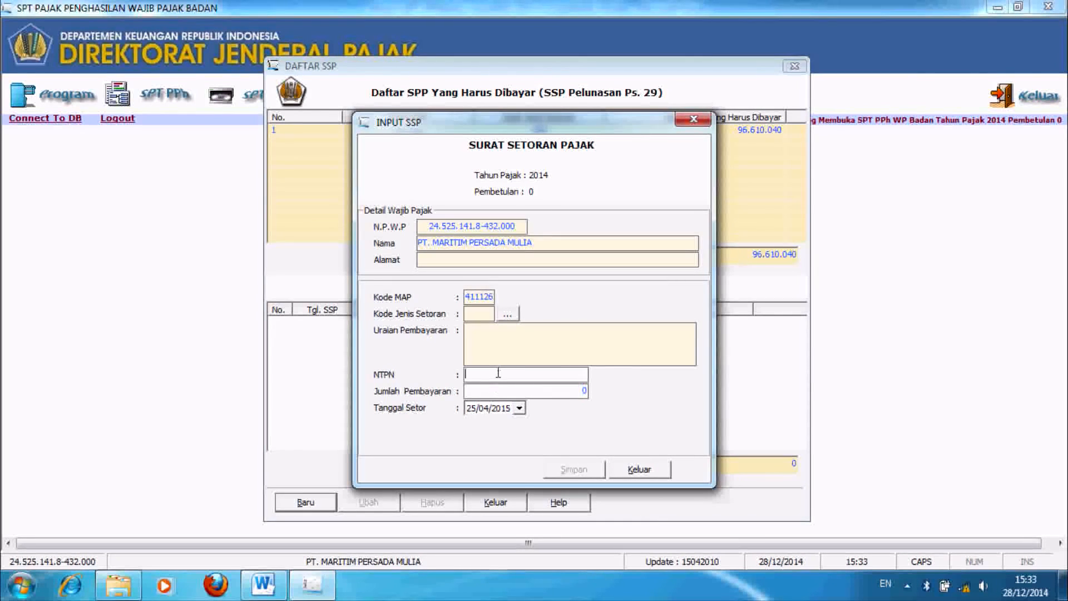
Step: Choose payment type code 300, fill in the NTPN, and enter amount 96.610.040
{"action": "left_click", "coordinate": [508, 314]}
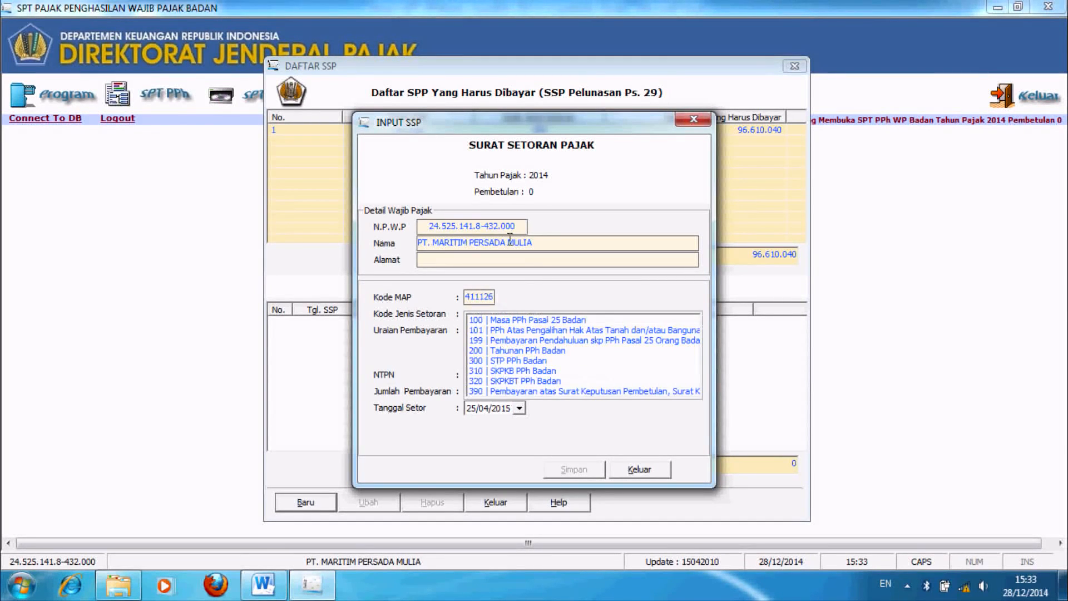
{"action": "left_click_drag", "start_coordinate": [510, 128], "coordinate": [518, 274]}
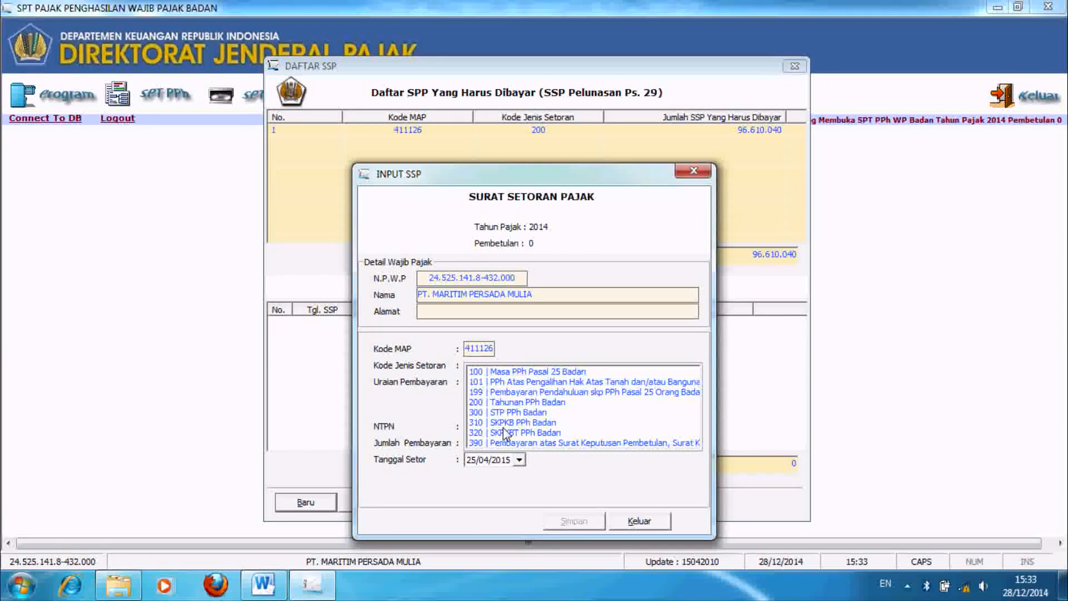
{"action": "left_click", "coordinate": [491, 413]}
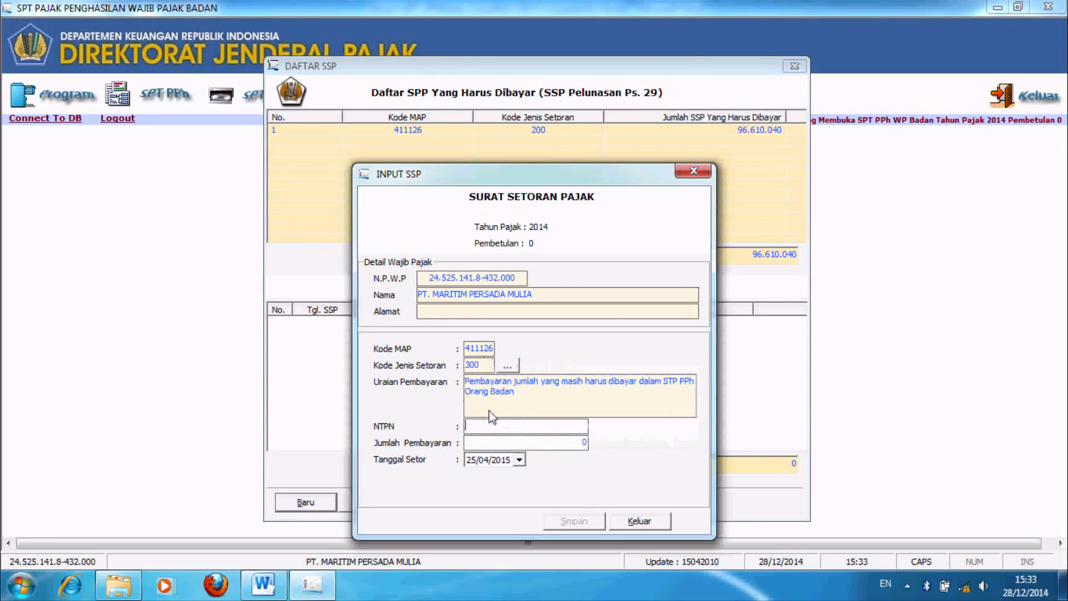
{"action": "left_click", "coordinate": [491, 424]}
{"action": "type", "text": "0000000"}
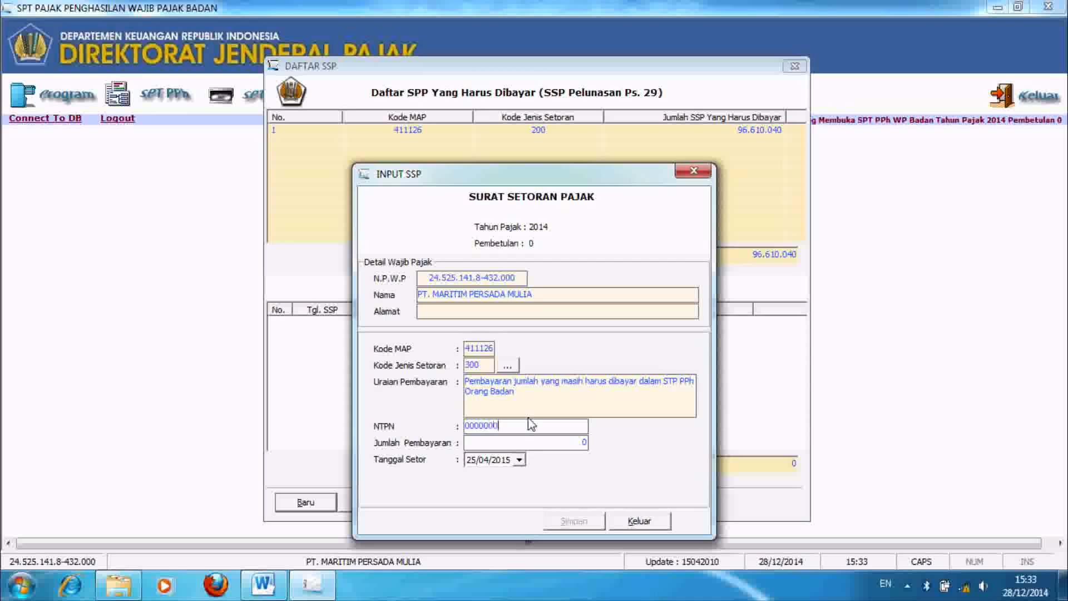
{"action": "type", "text": "00000000"}
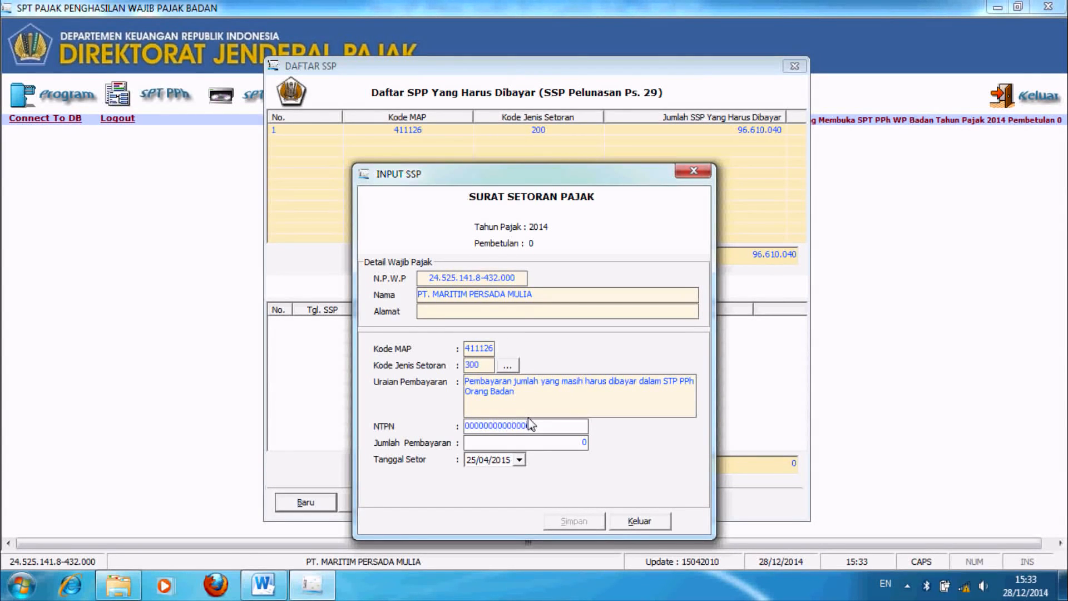
{"action": "type", "text": "0"}
{"action": "key", "text": "Tab"}
{"action": "type", "text": "96.6"}
{"action": "type", "text": "10.04"}
{"action": "type", "text": "040"}
Step: Save the SSP payment, then close the entry window and the SSP list
{"action": "left_click", "coordinate": [565, 523]}
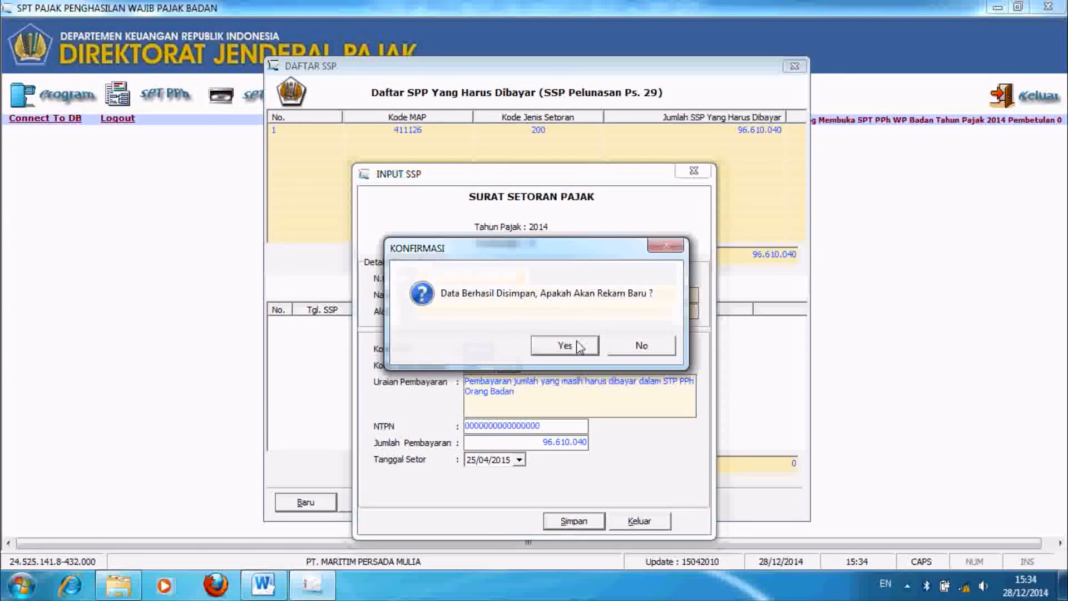
{"action": "left_click", "coordinate": [579, 347]}
{"action": "left_click", "coordinate": [639, 521]}
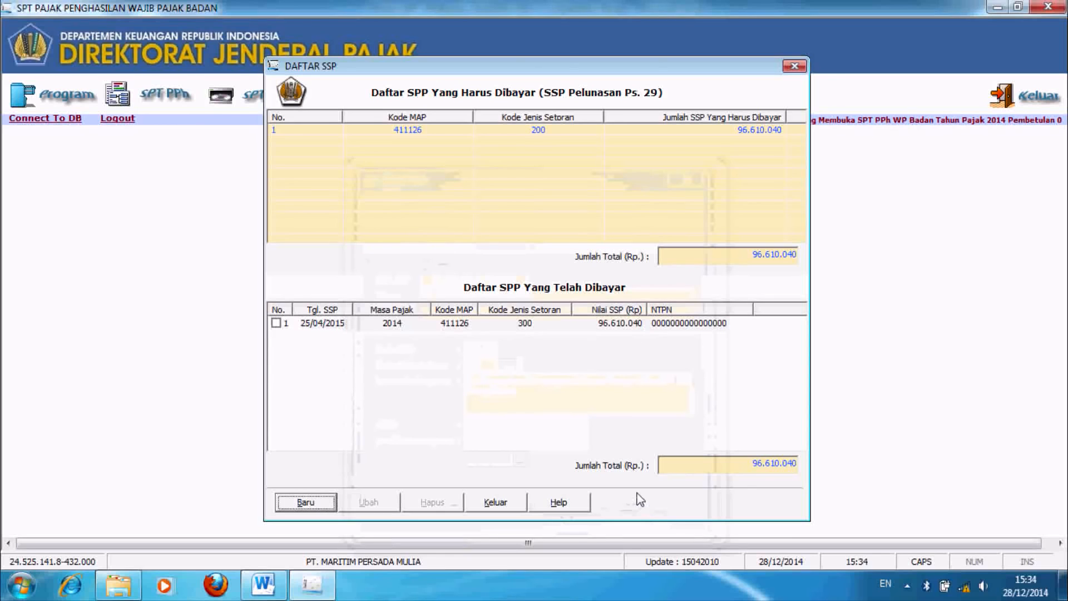
{"action": "left_click", "coordinate": [500, 504]}
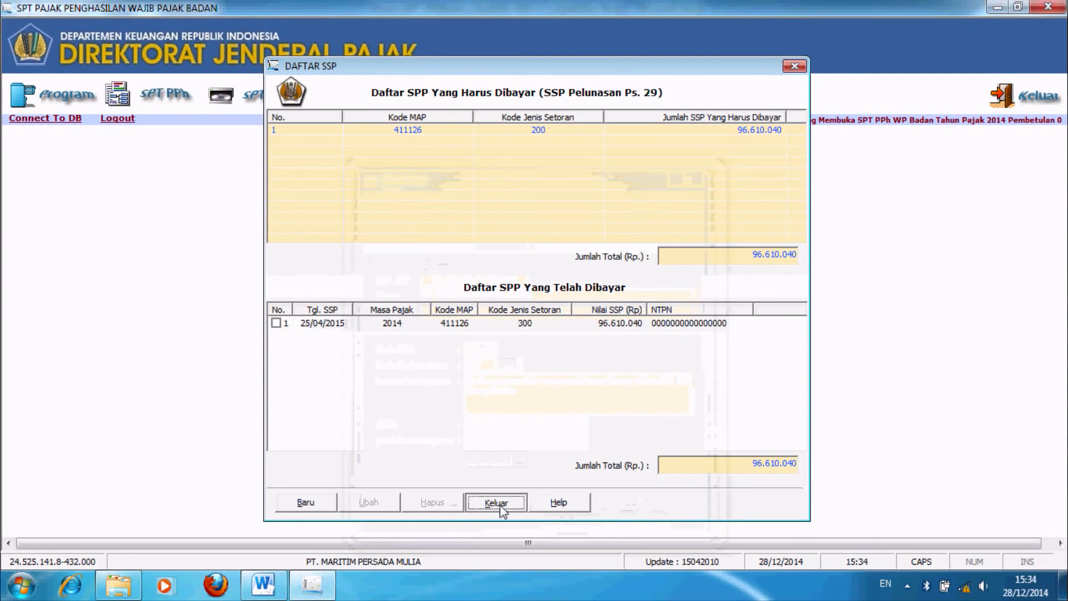
Step: Reopen the SPT PPh Wajib Pajak Badan form, check section C–D's date, and print-preview it
{"action": "left_click", "coordinate": [159, 102]}
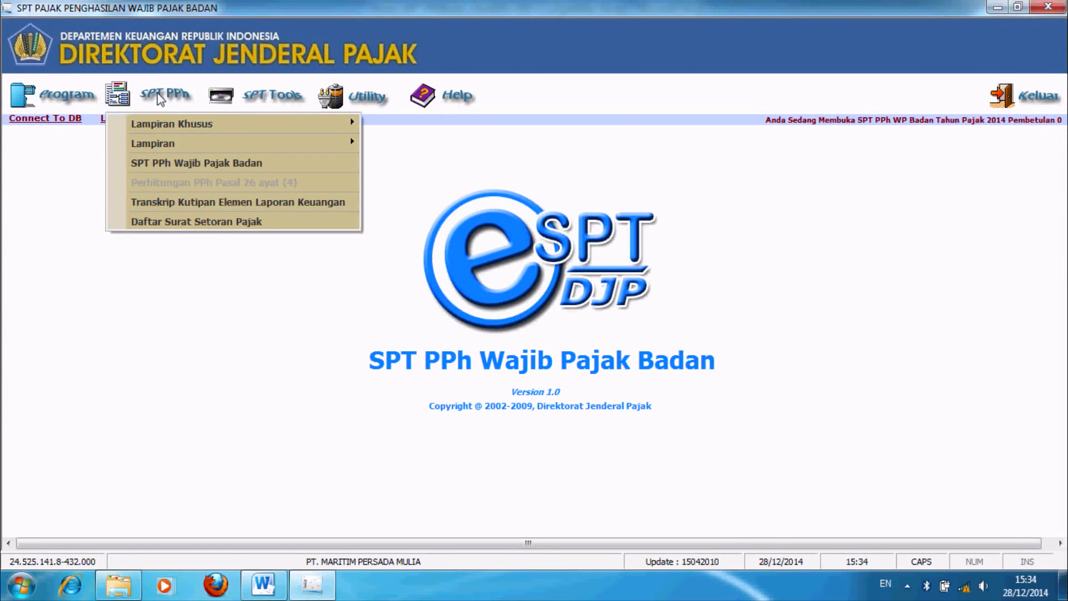
{"action": "left_click", "coordinate": [185, 173]}
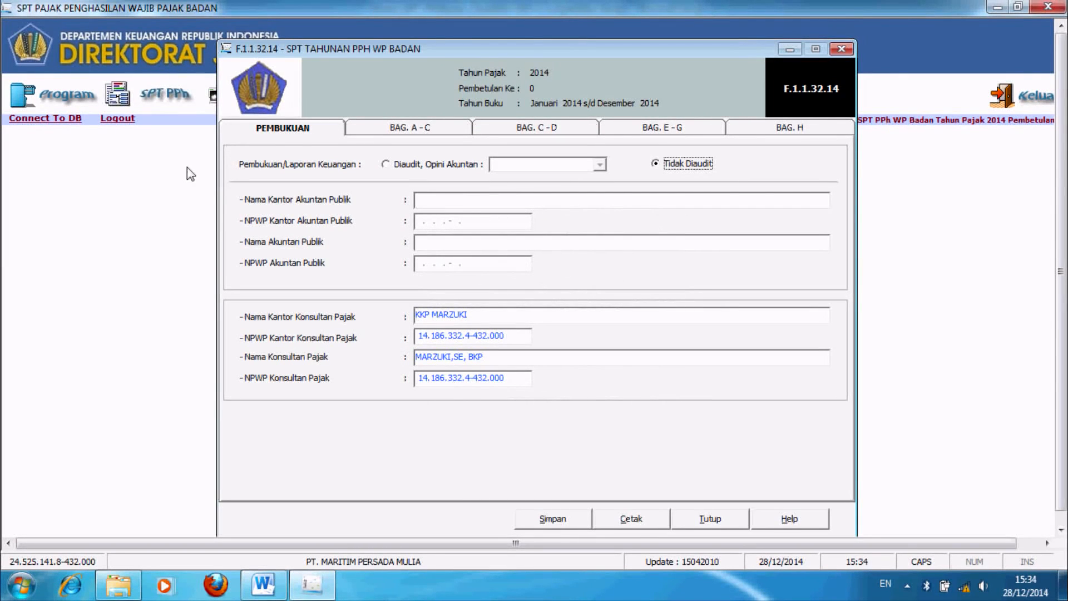
{"action": "left_click", "coordinate": [505, 131]}
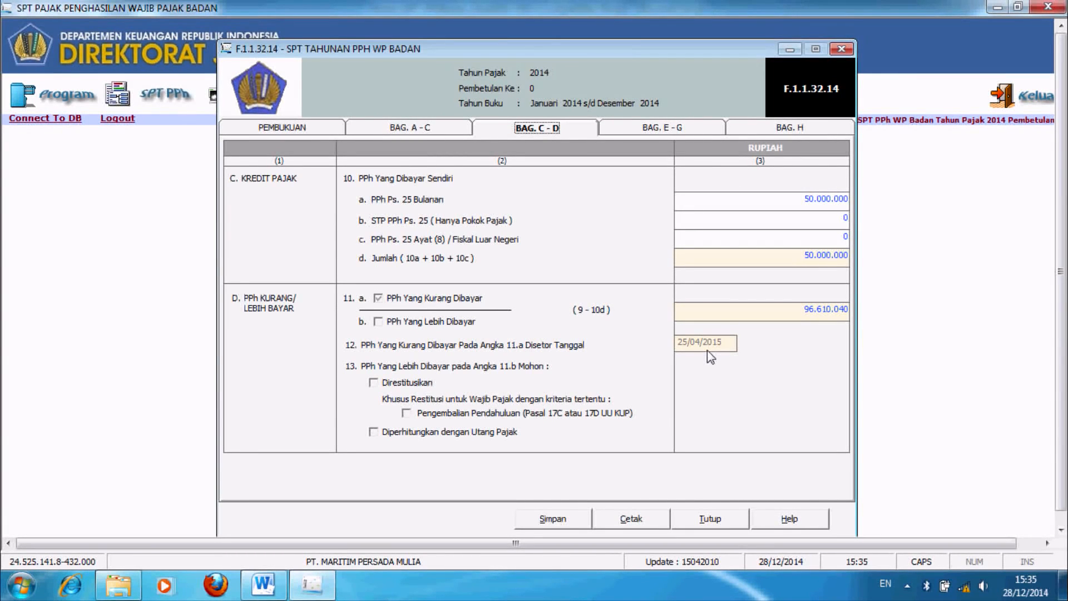
{"action": "left_click", "coordinate": [644, 522]}
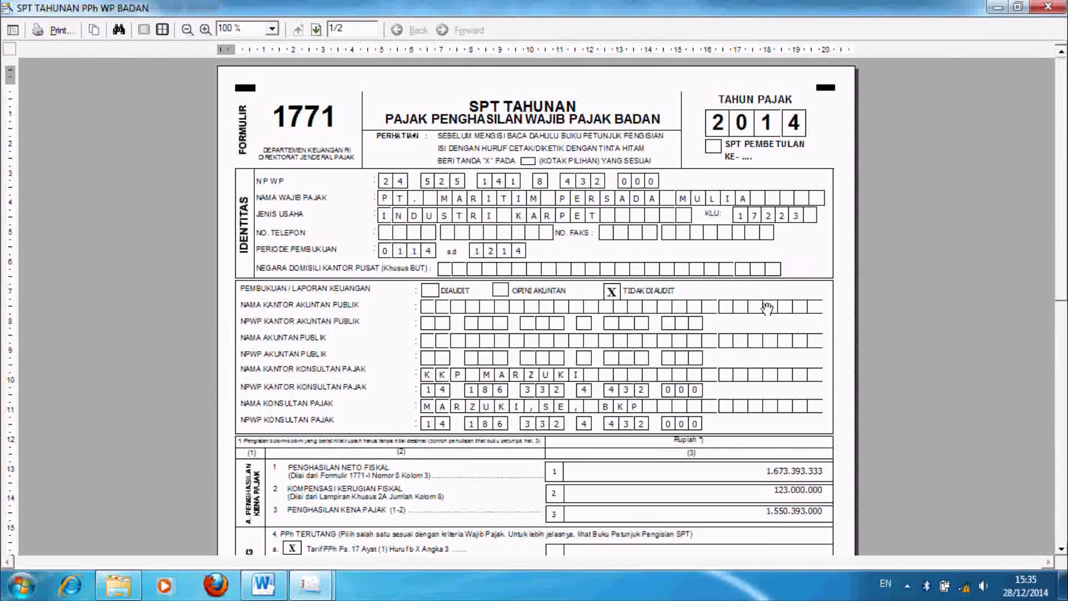
Step: Scroll through preview page 1, then go to page 2 and scroll its attachments list
{"action": "scroll", "coordinate": [767, 308], "scroll_direction": "down", "scroll_amount": 6}
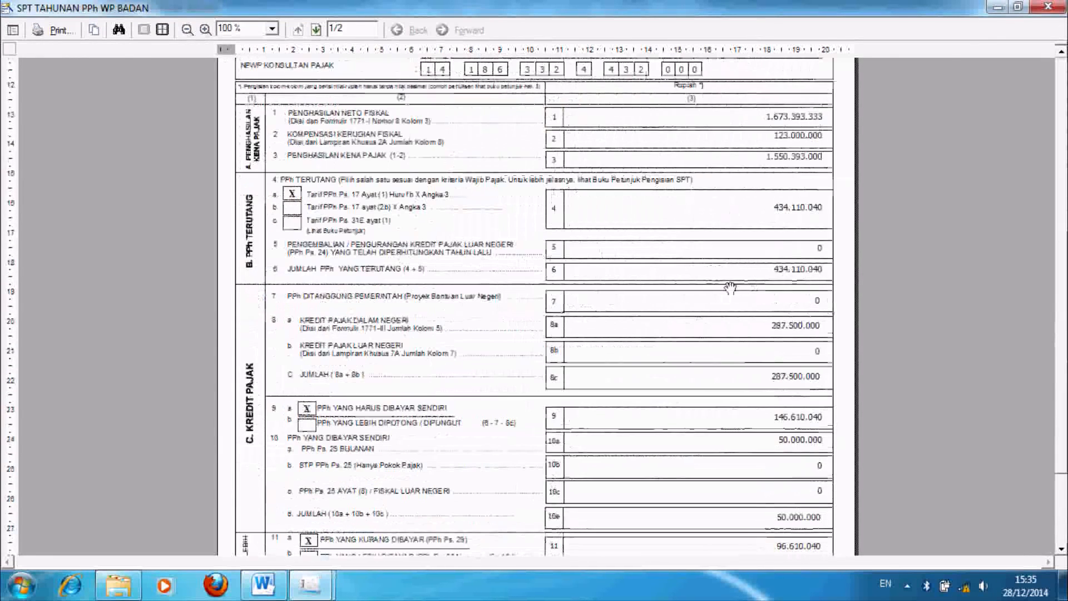
{"action": "scroll", "coordinate": [733, 286], "scroll_direction": "down", "scroll_amount": 3}
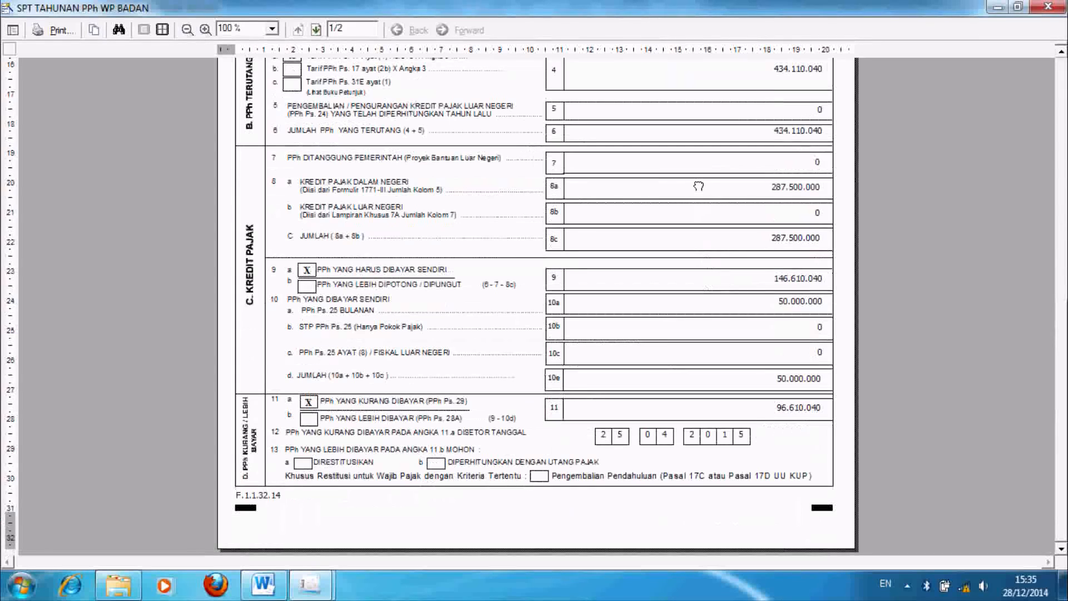
{"action": "scroll", "coordinate": [697, 149], "scroll_direction": "up", "scroll_amount": 6}
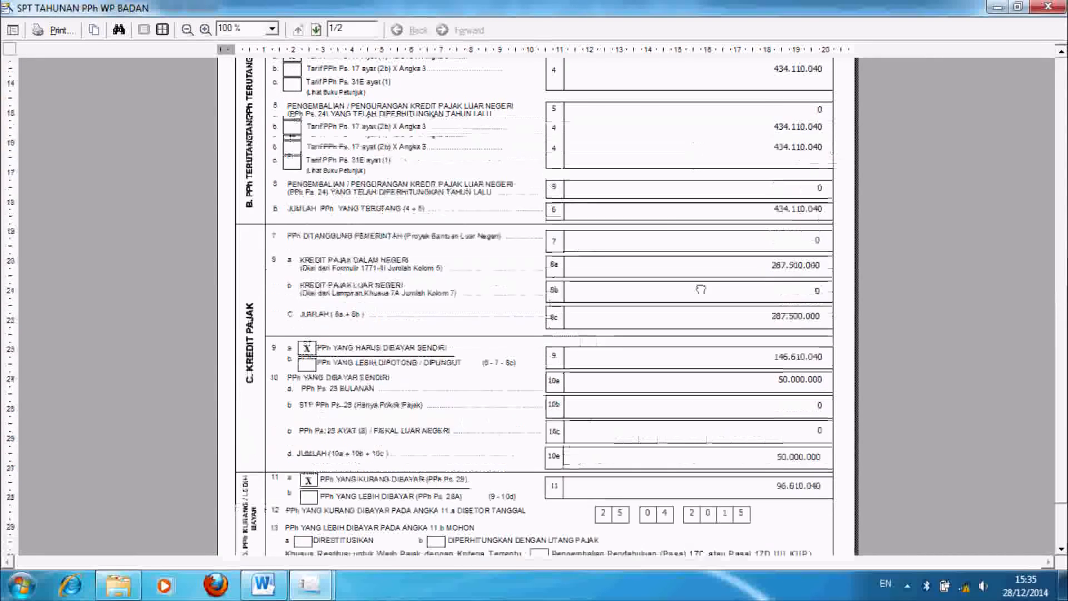
{"action": "scroll", "coordinate": [657, 149], "scroll_direction": "up", "scroll_amount": 2}
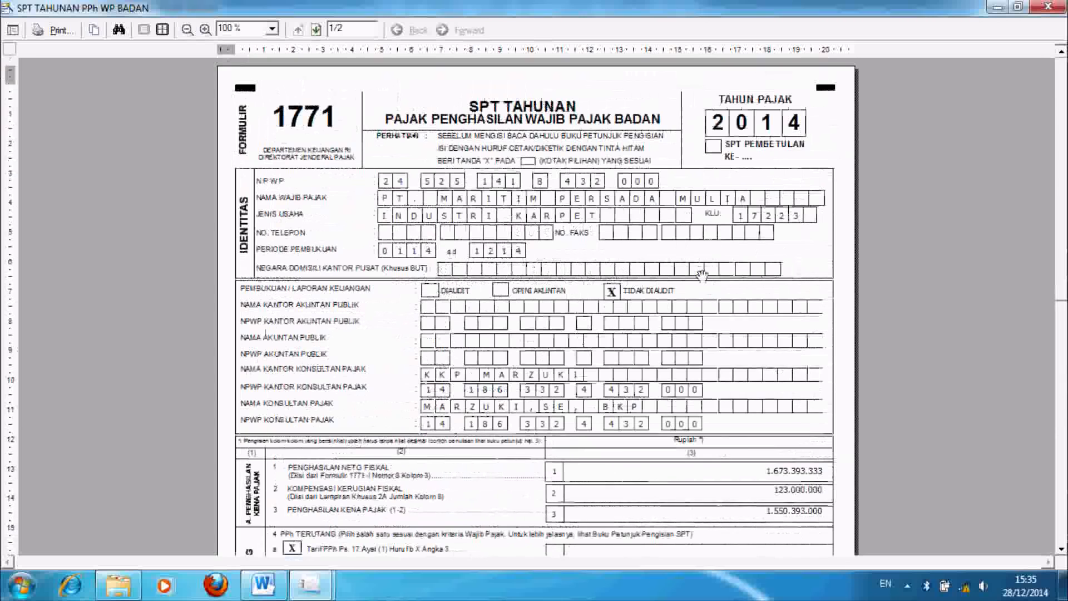
{"action": "scroll", "coordinate": [683, 238], "scroll_direction": "down", "scroll_amount": 10}
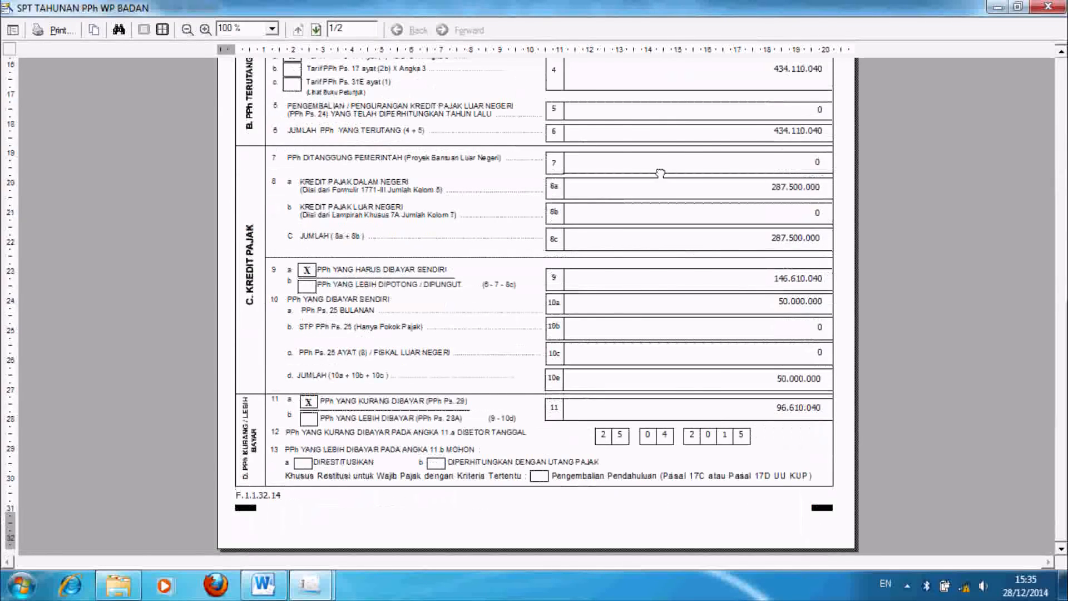
{"action": "scroll", "coordinate": [380, 388], "scroll_direction": "up", "scroll_amount": 7}
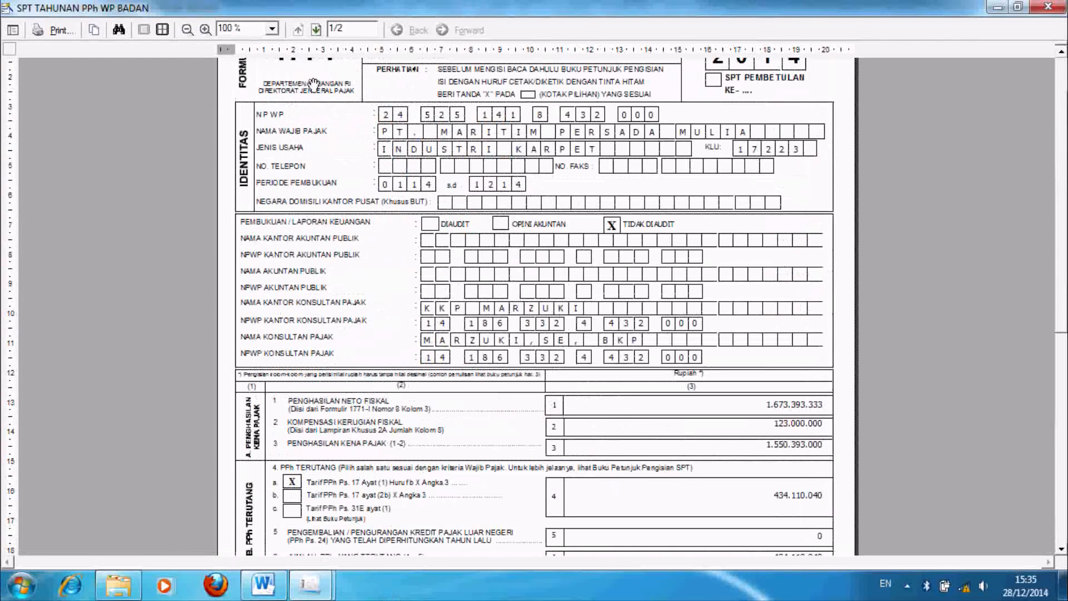
{"action": "left_click", "coordinate": [316, 29]}
{"action": "scroll", "coordinate": [440, 300], "scroll_direction": "down", "scroll_amount": 4}
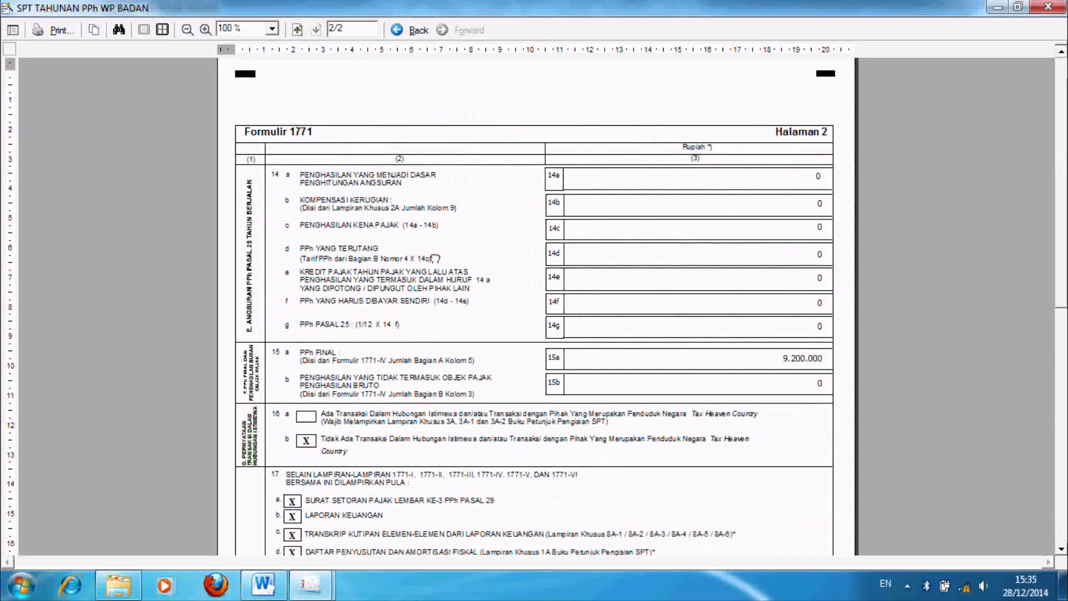
{"action": "scroll", "coordinate": [462, 284], "scroll_direction": "down", "scroll_amount": 2}
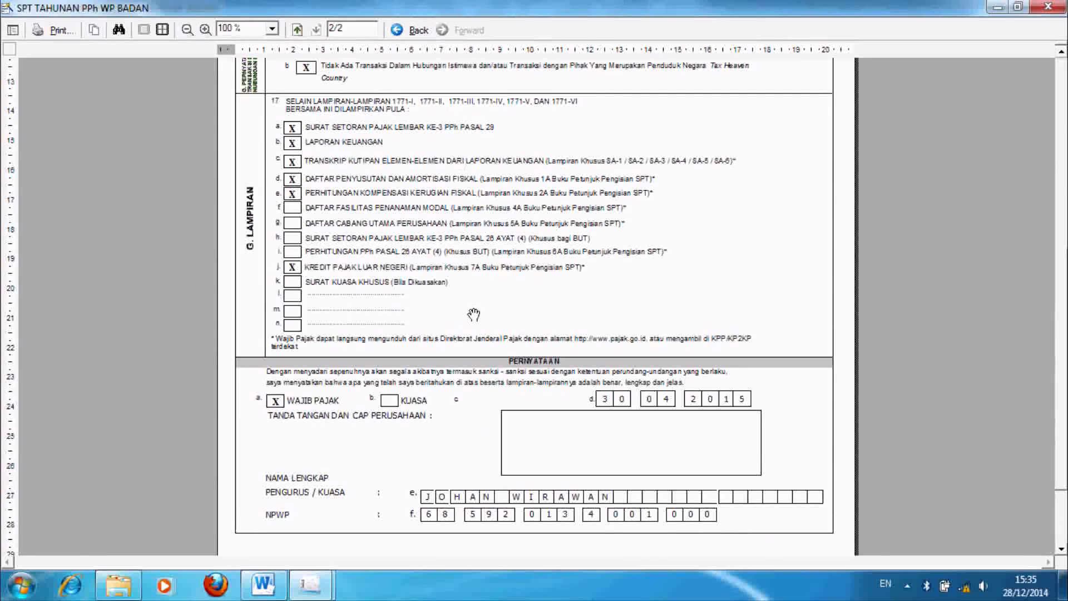
{"action": "scroll", "coordinate": [473, 309], "scroll_direction": "down", "scroll_amount": 1}
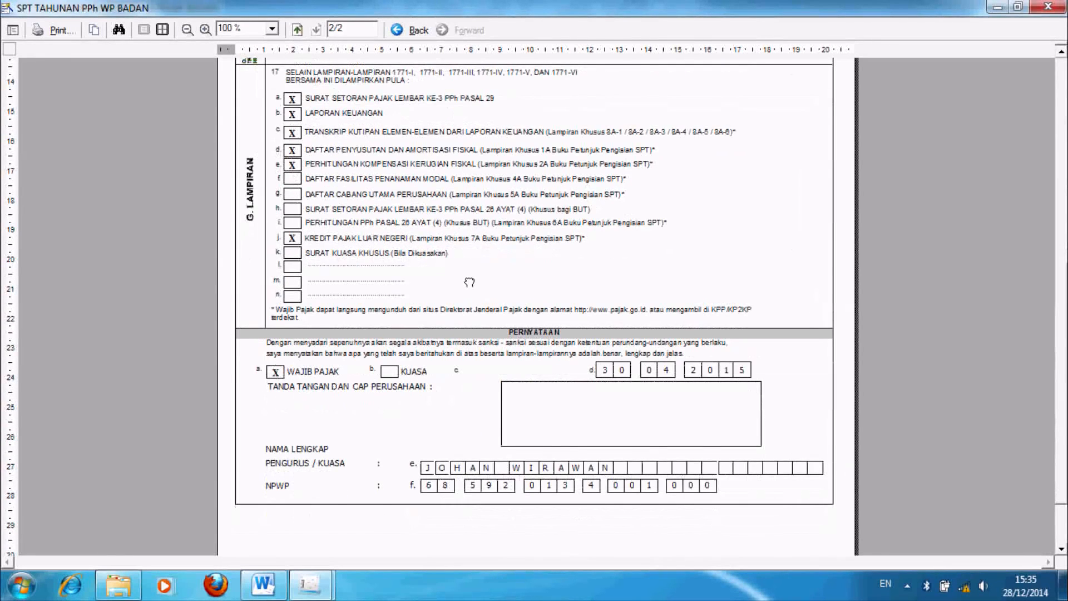
{"action": "scroll", "coordinate": [469, 283], "scroll_direction": "up", "scroll_amount": 2}
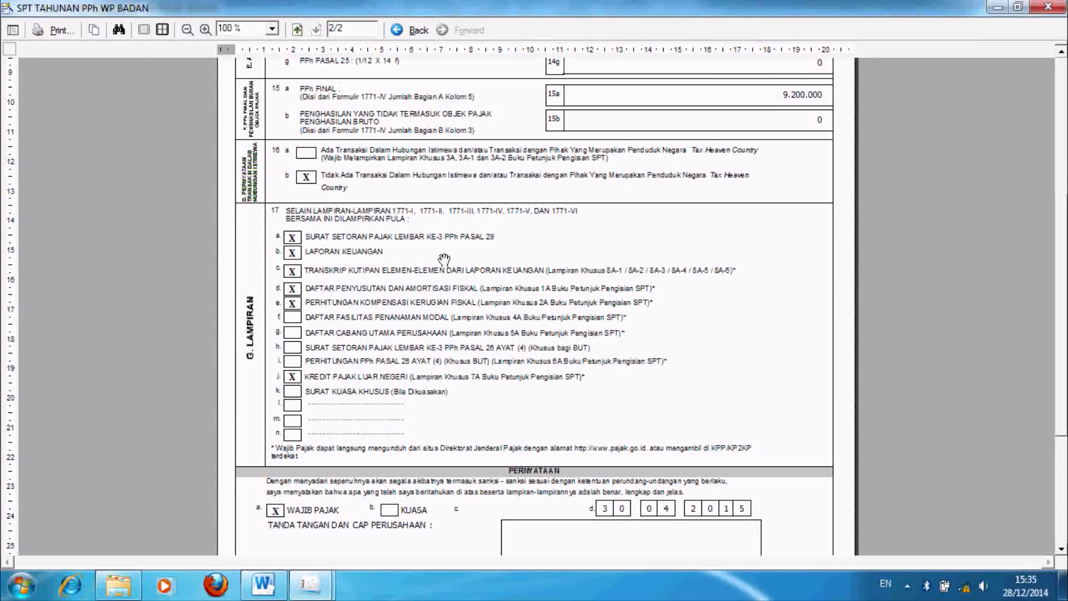